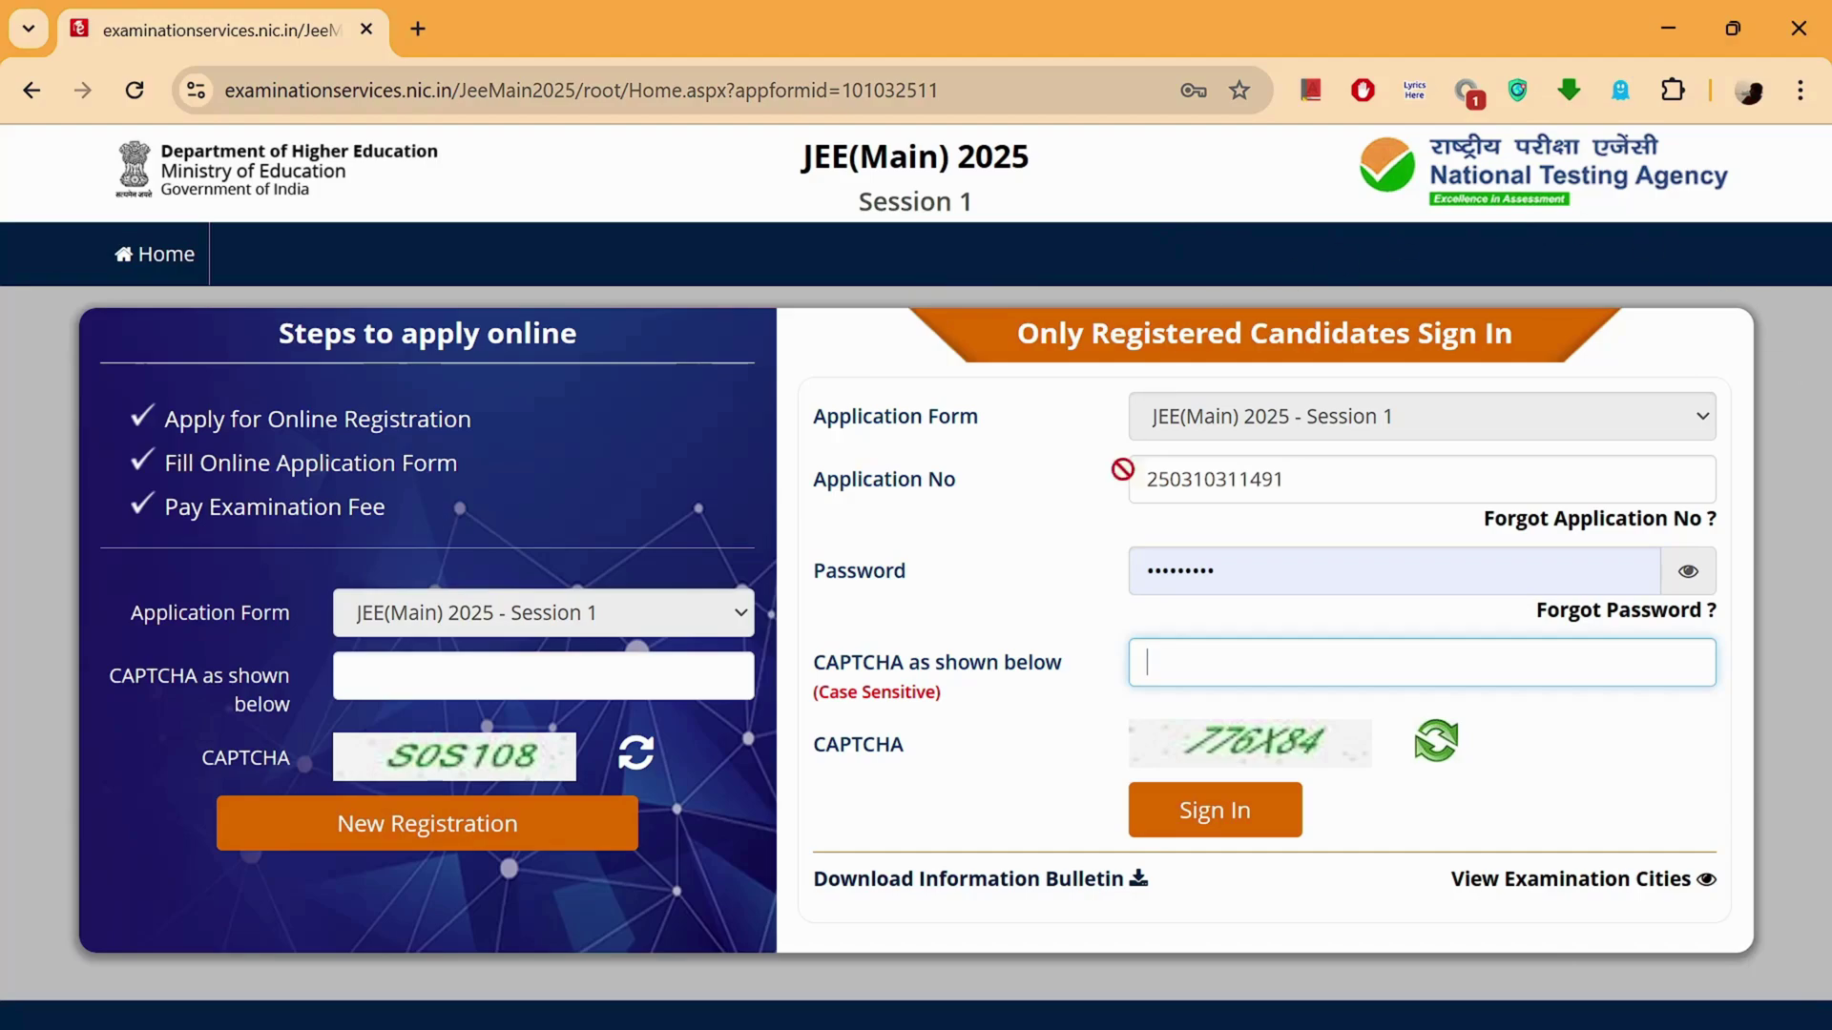
- Sign in with the saved Application No and password, entering the displayed CAPTCHA code
double_click(1227, 478)
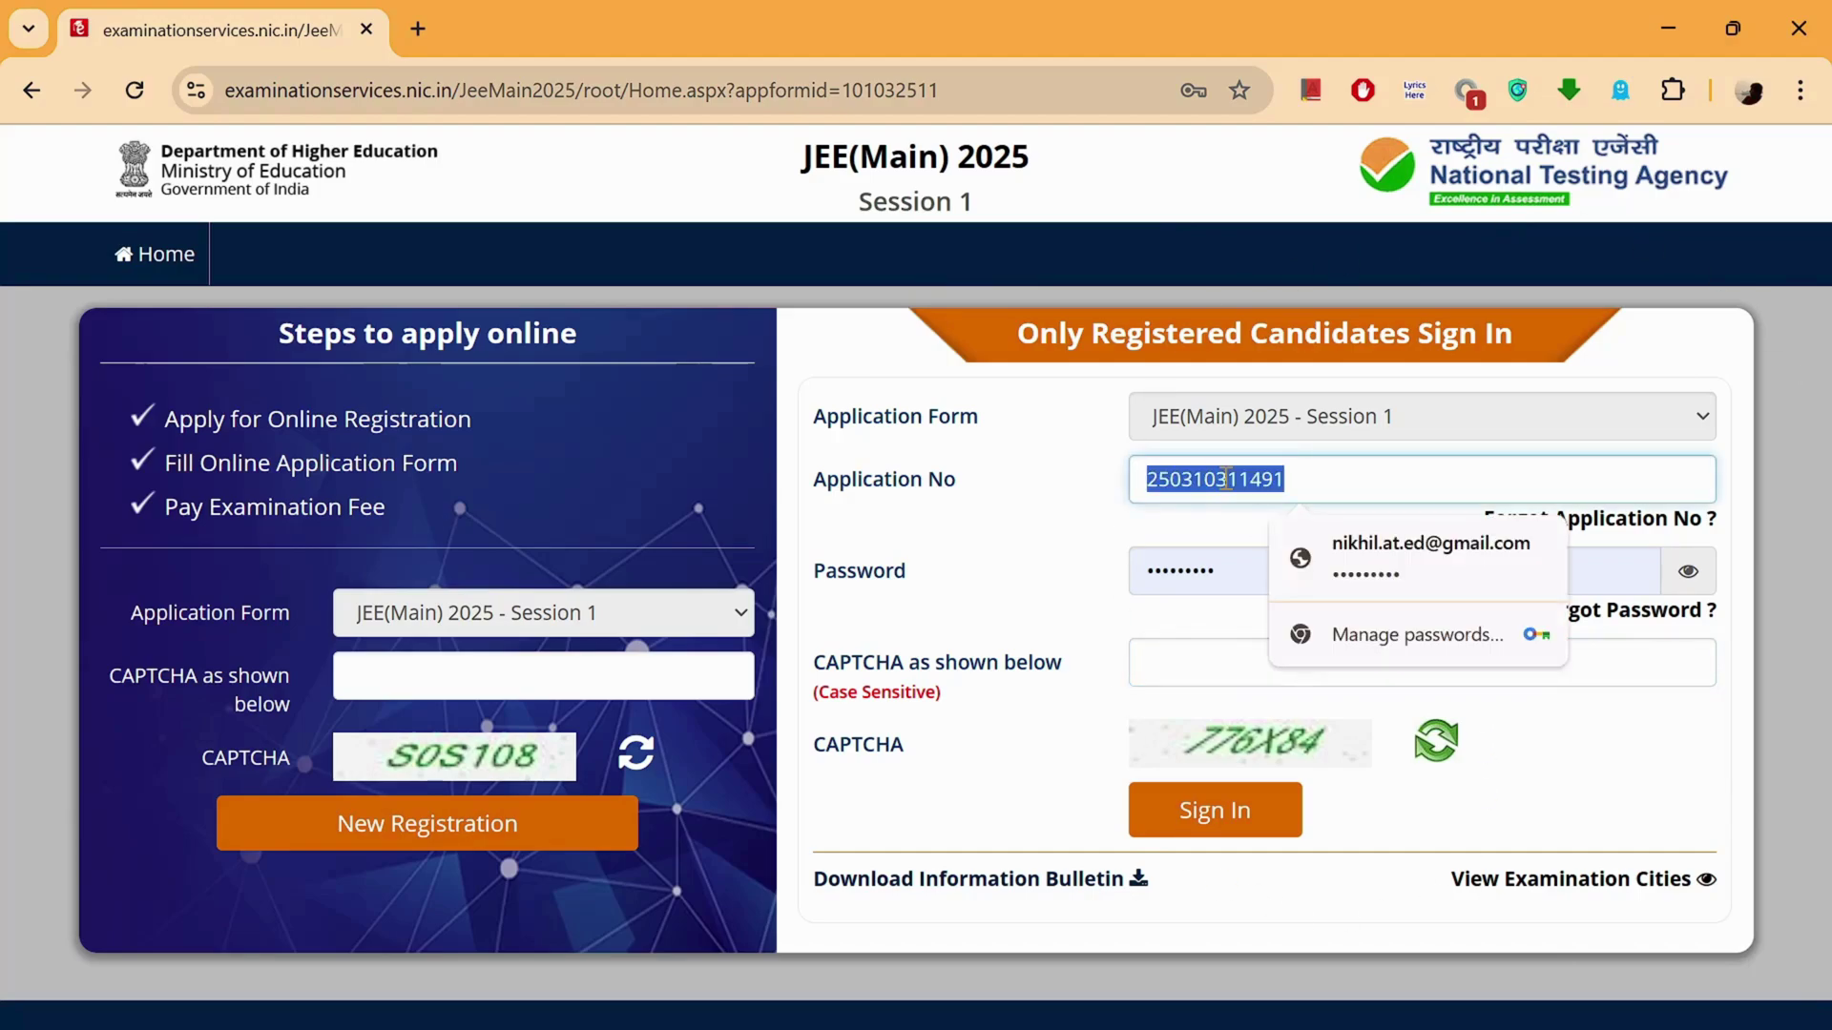
left_click(1226, 479)
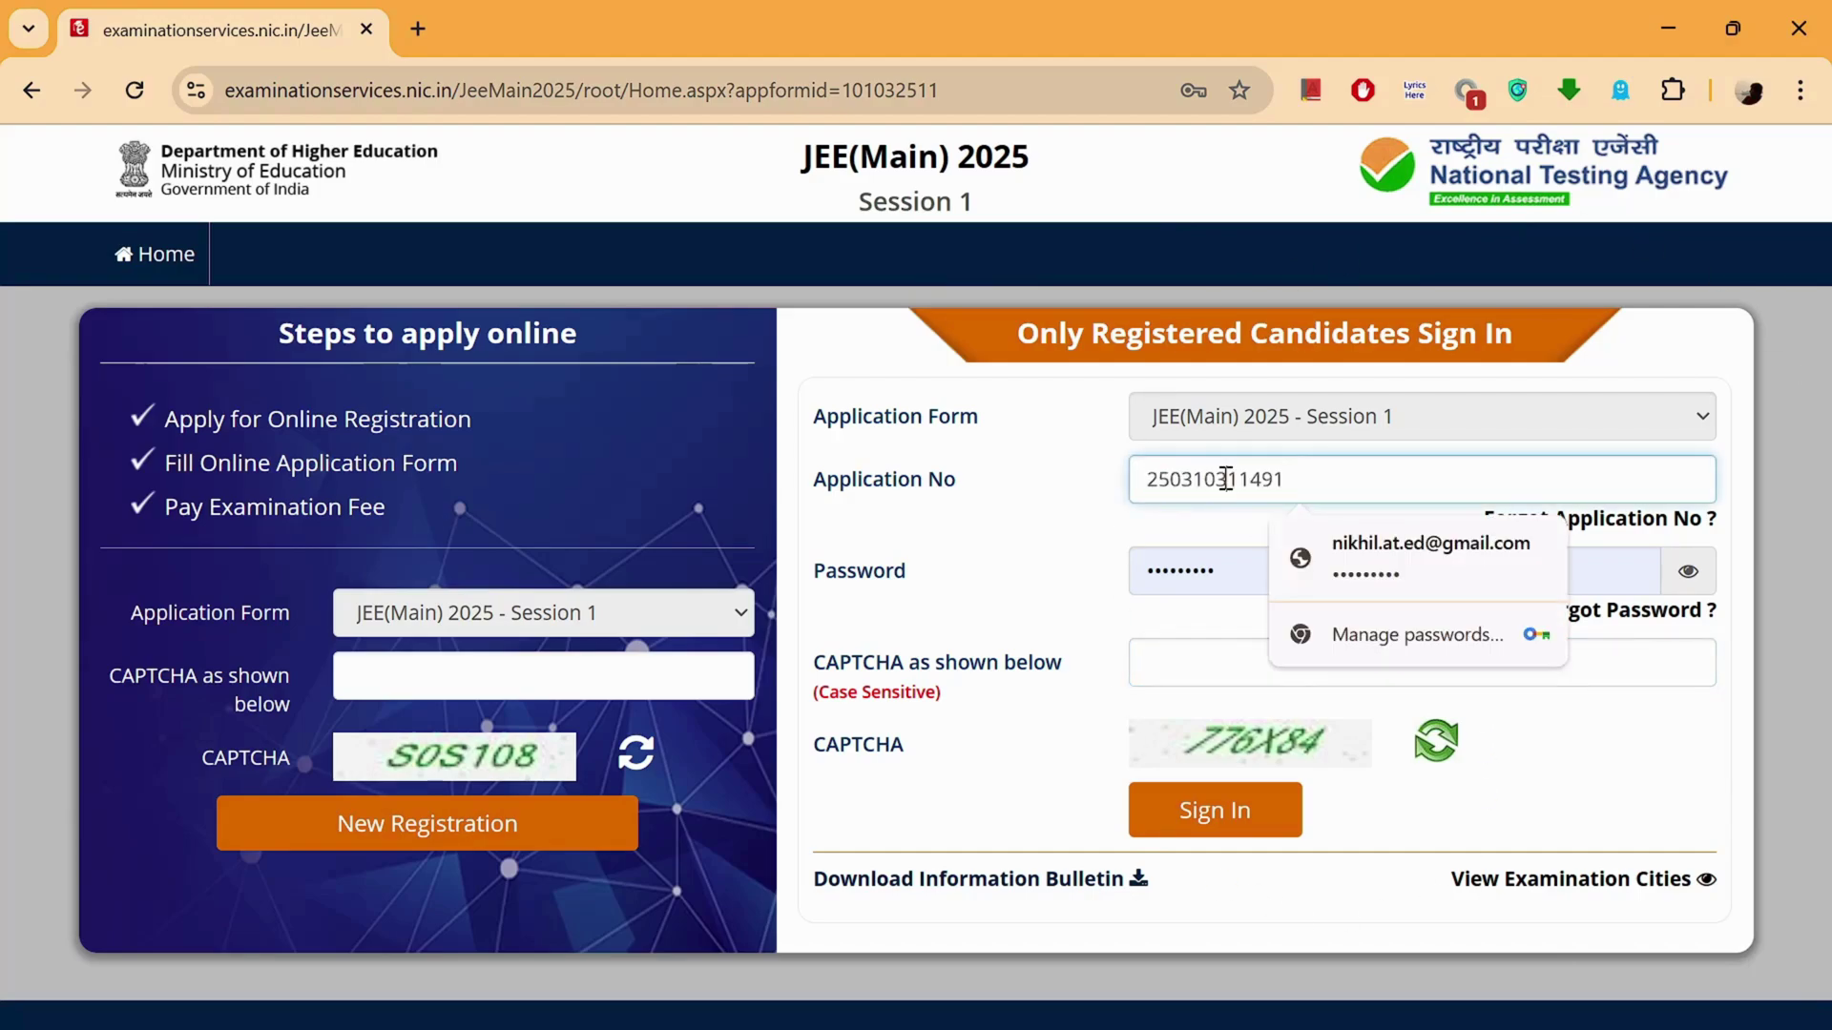
left_click(1067, 584)
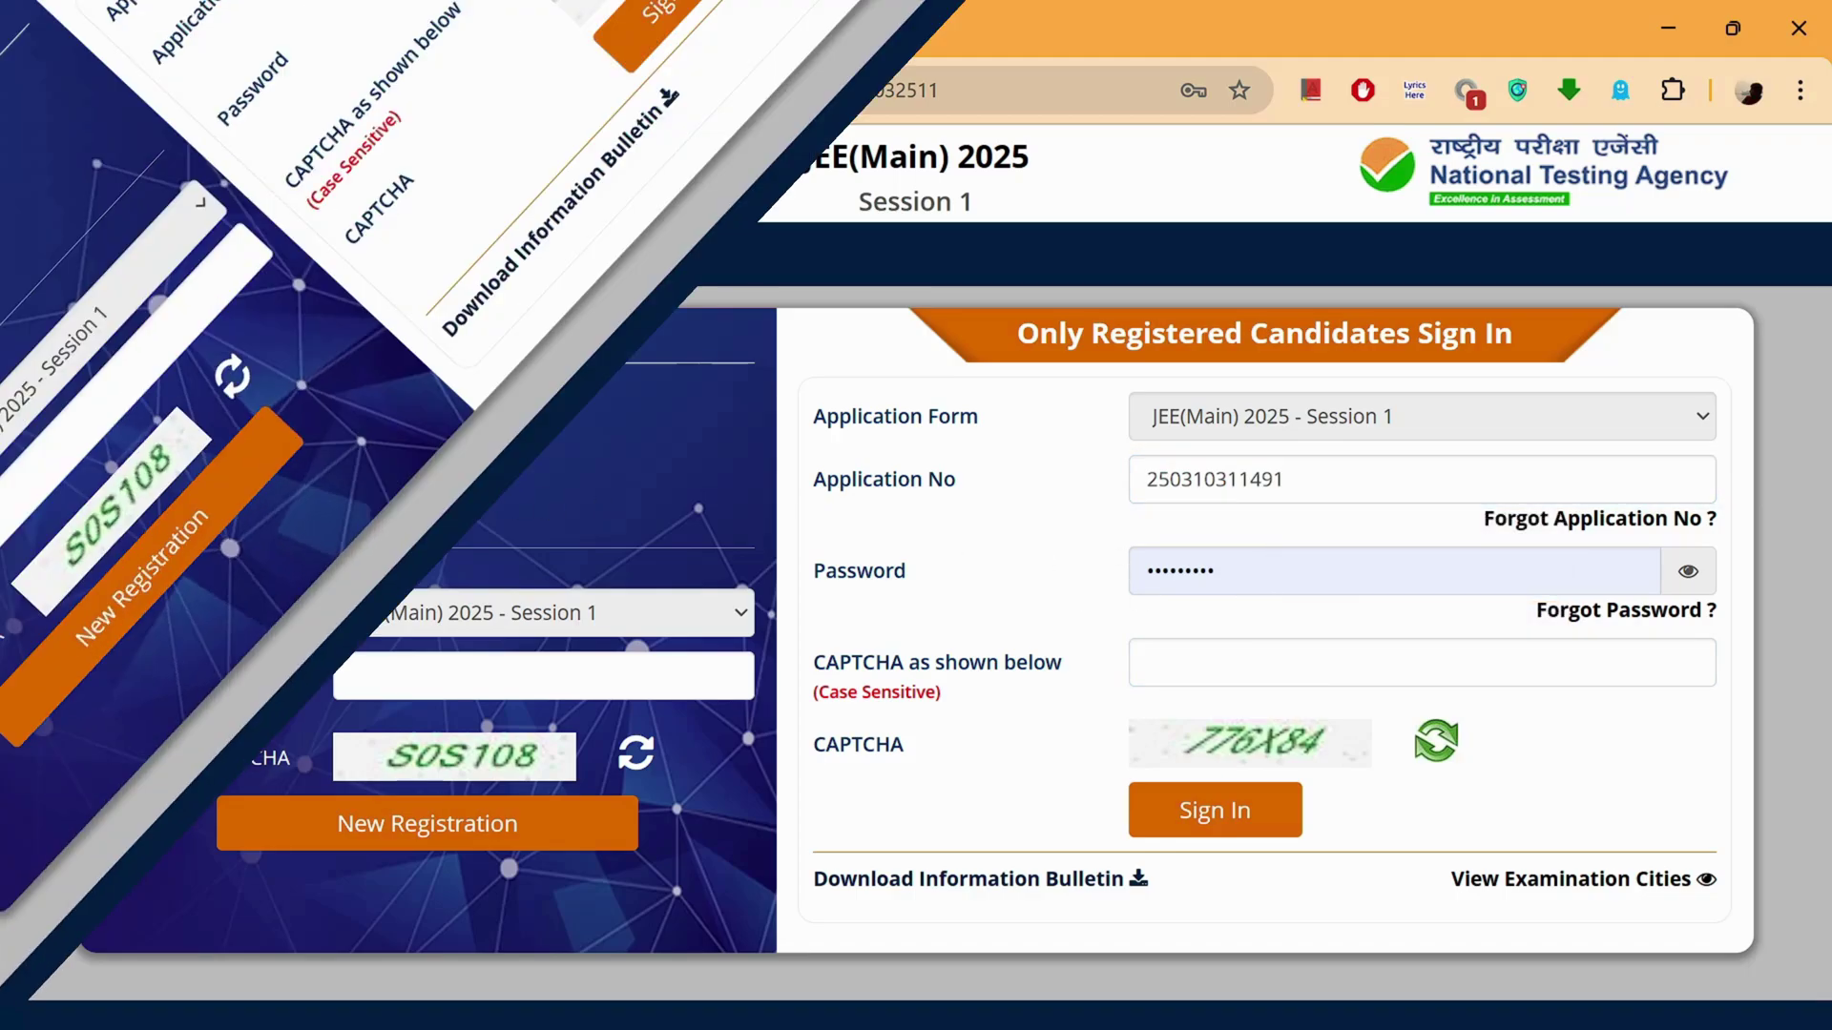
left_click(1267, 662)
type("776X84")
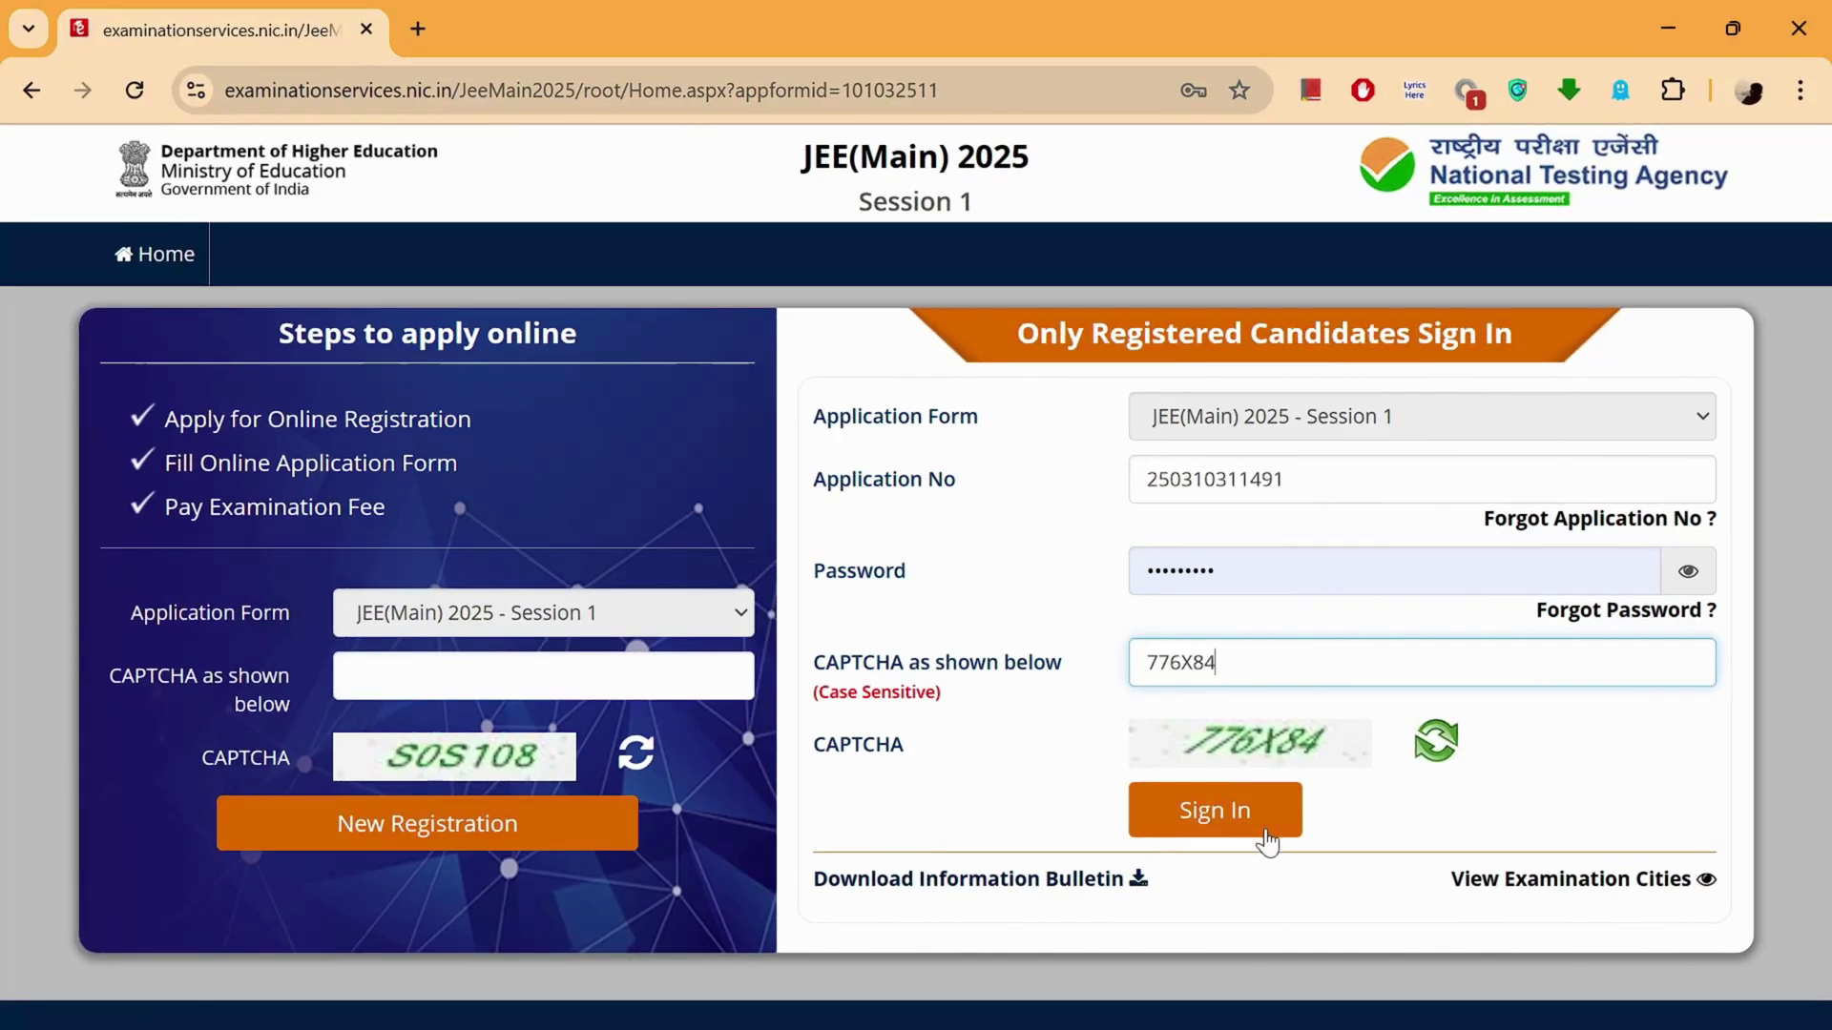
left_click(1265, 822)
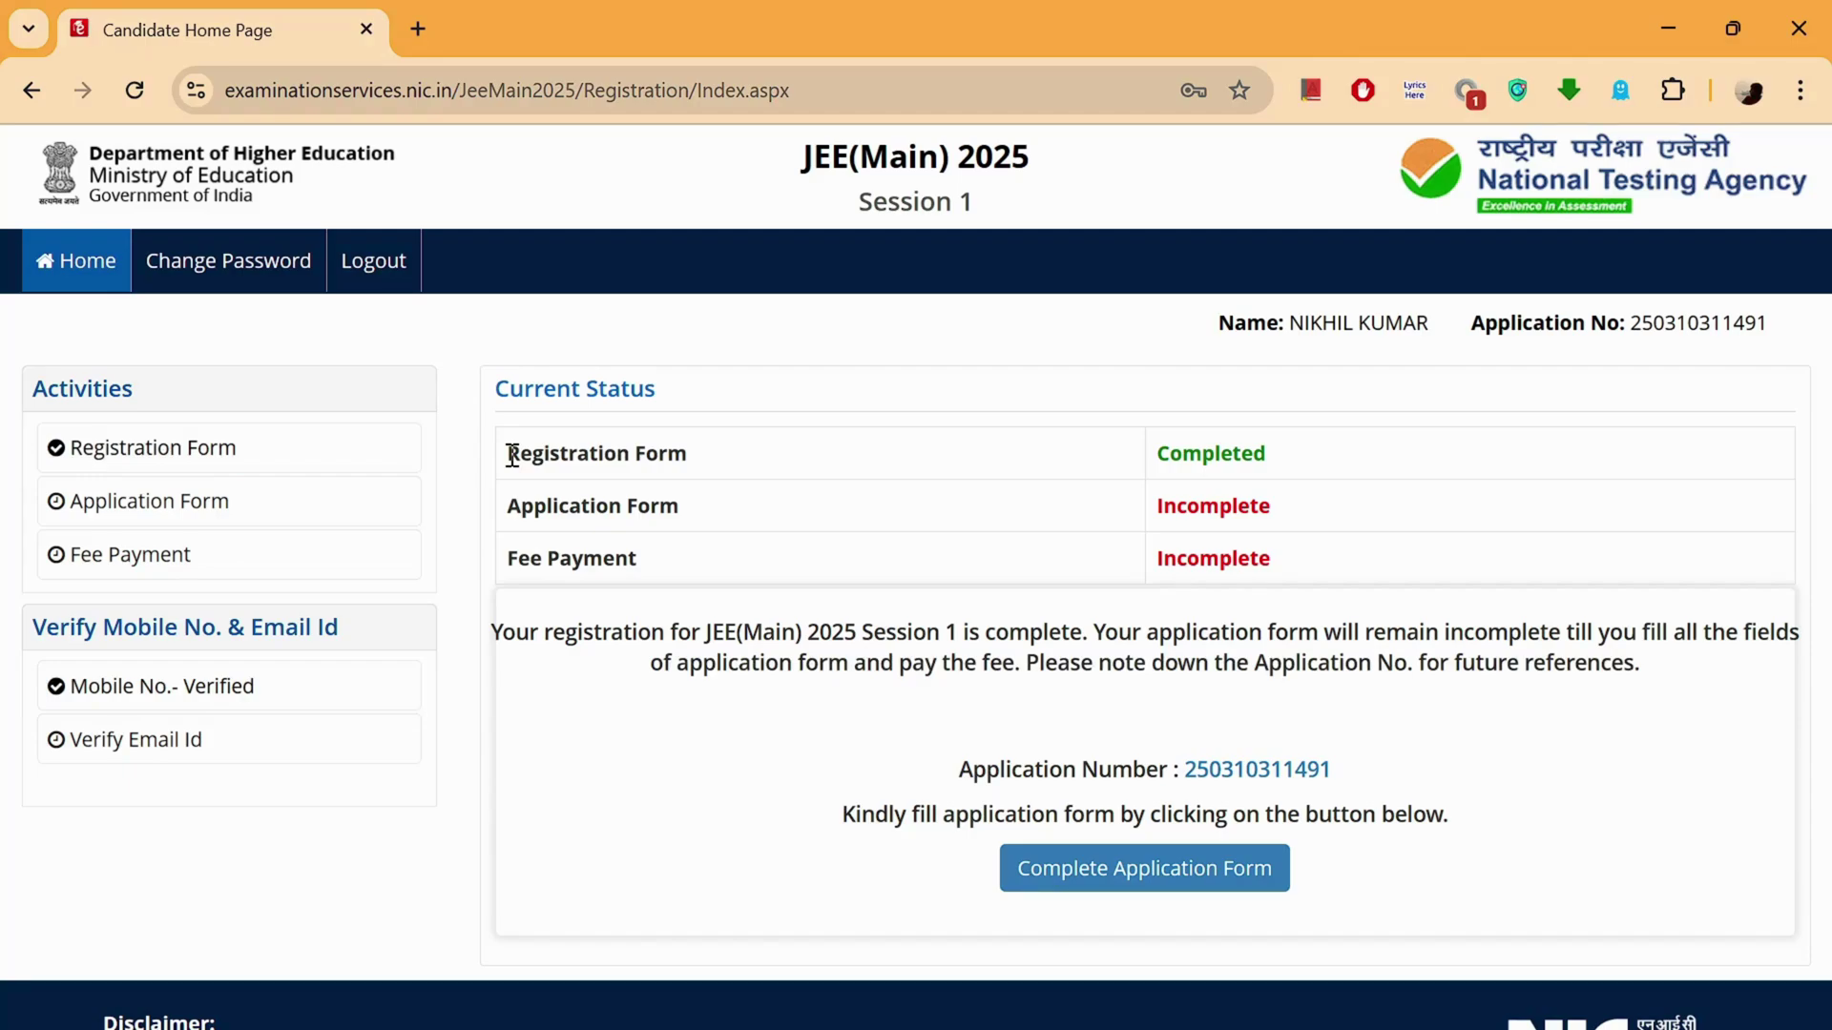
- Confirm the Registration Form status reads Completed, then begin the Complete Application Form step
left_click_drag(513, 455, 715, 462)
double_click(1187, 454)
left_click(535, 514)
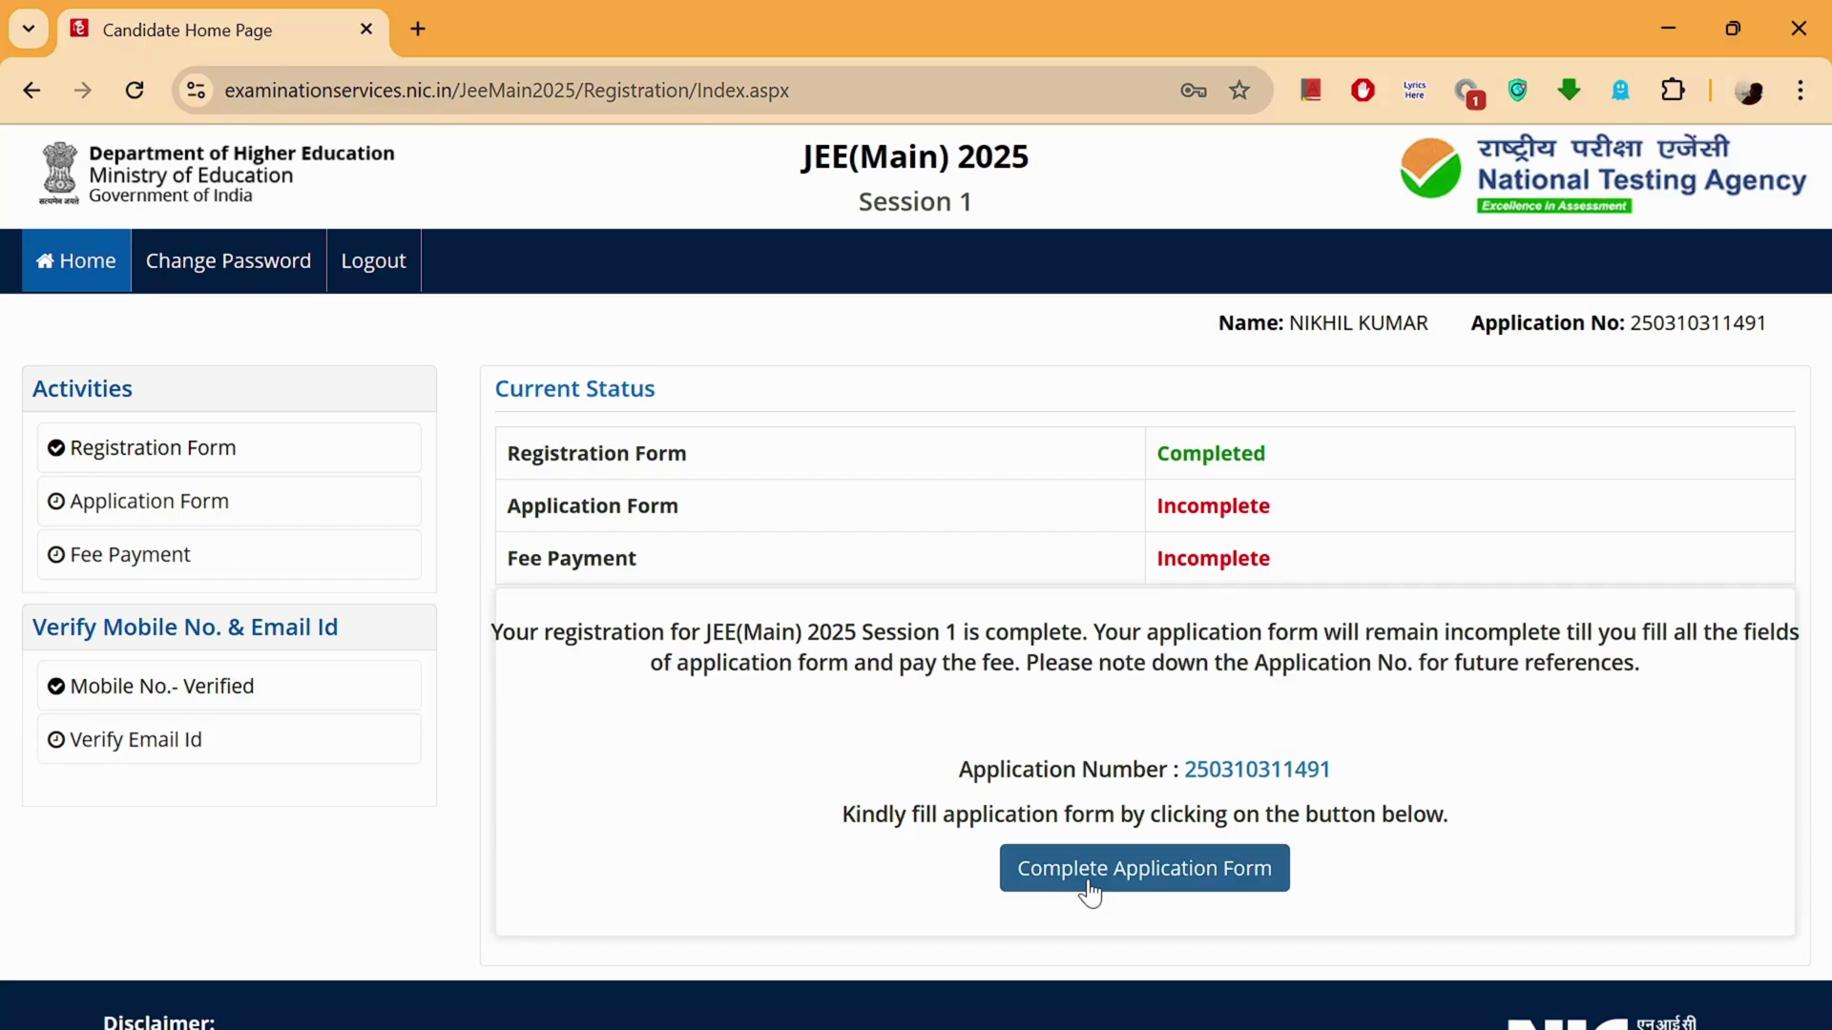
left_click(1057, 892)
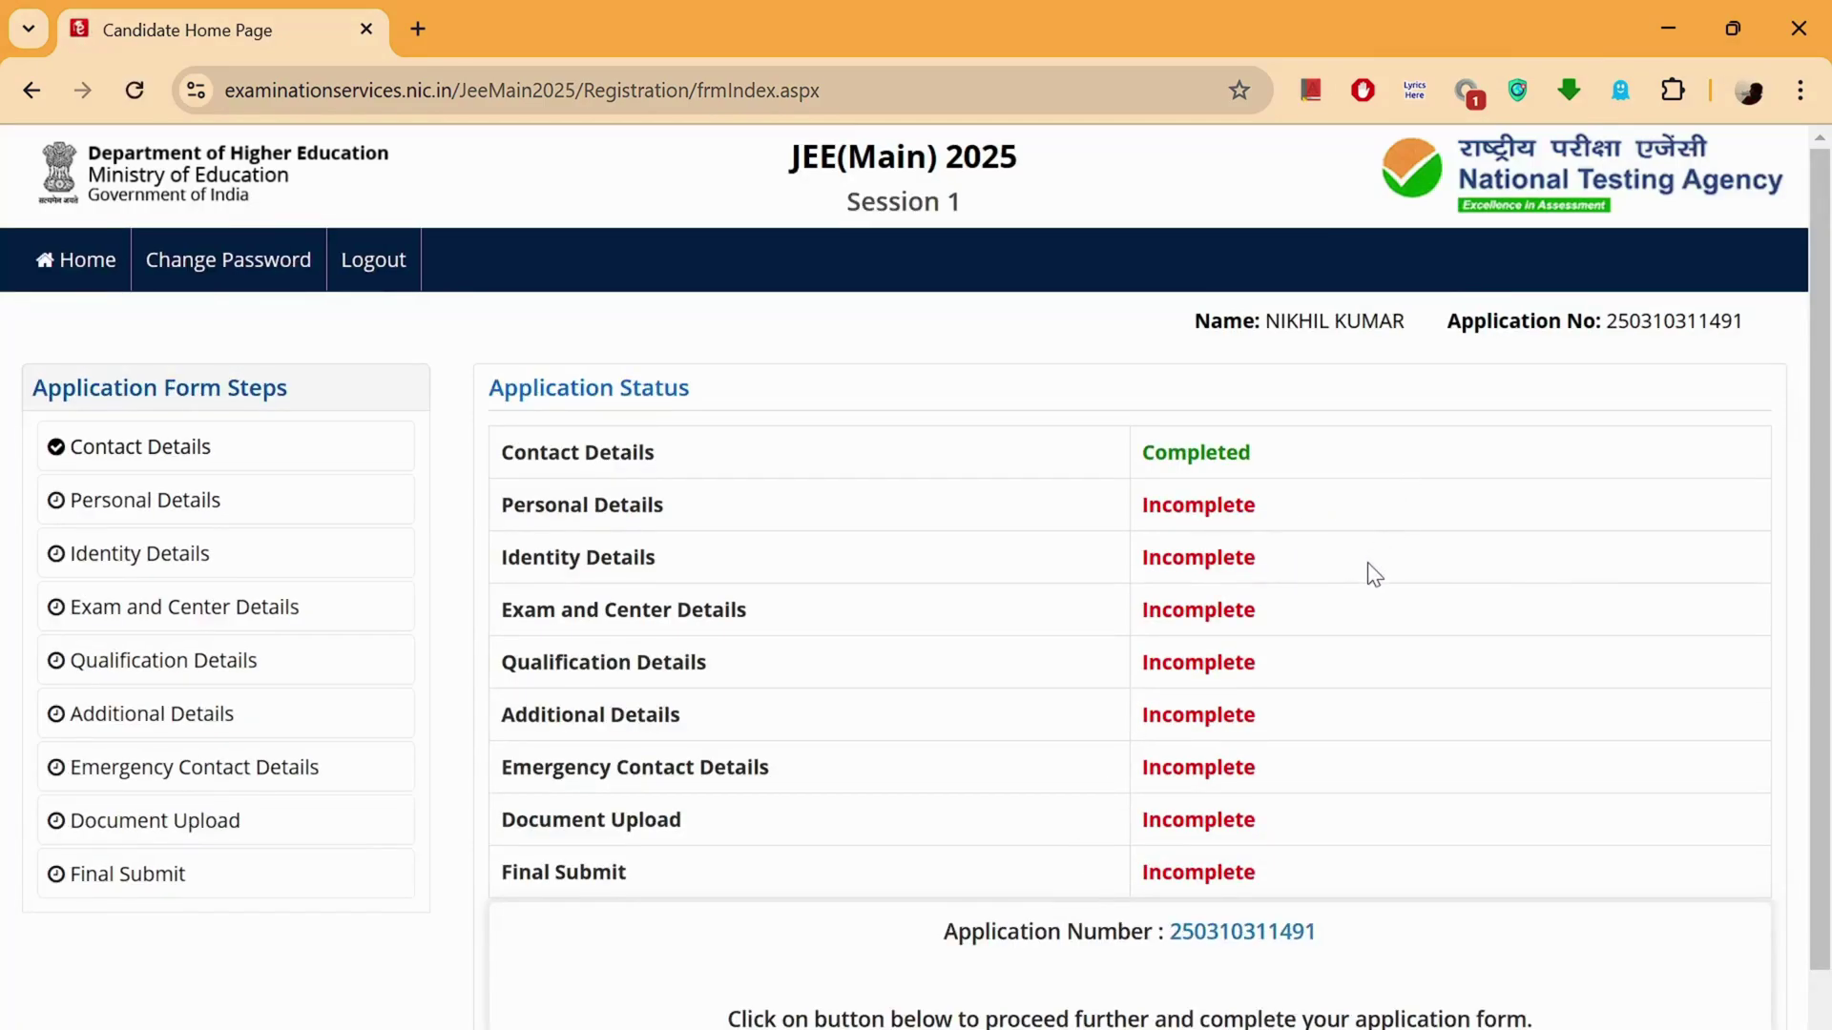
- Review the Application Status steps, noting Qualification and Additional Details are still Incomplete
scroll(1366, 563, "down", 2)
scroll(1367, 563, "up", 2)
left_click_drag(500, 666, 708, 662)
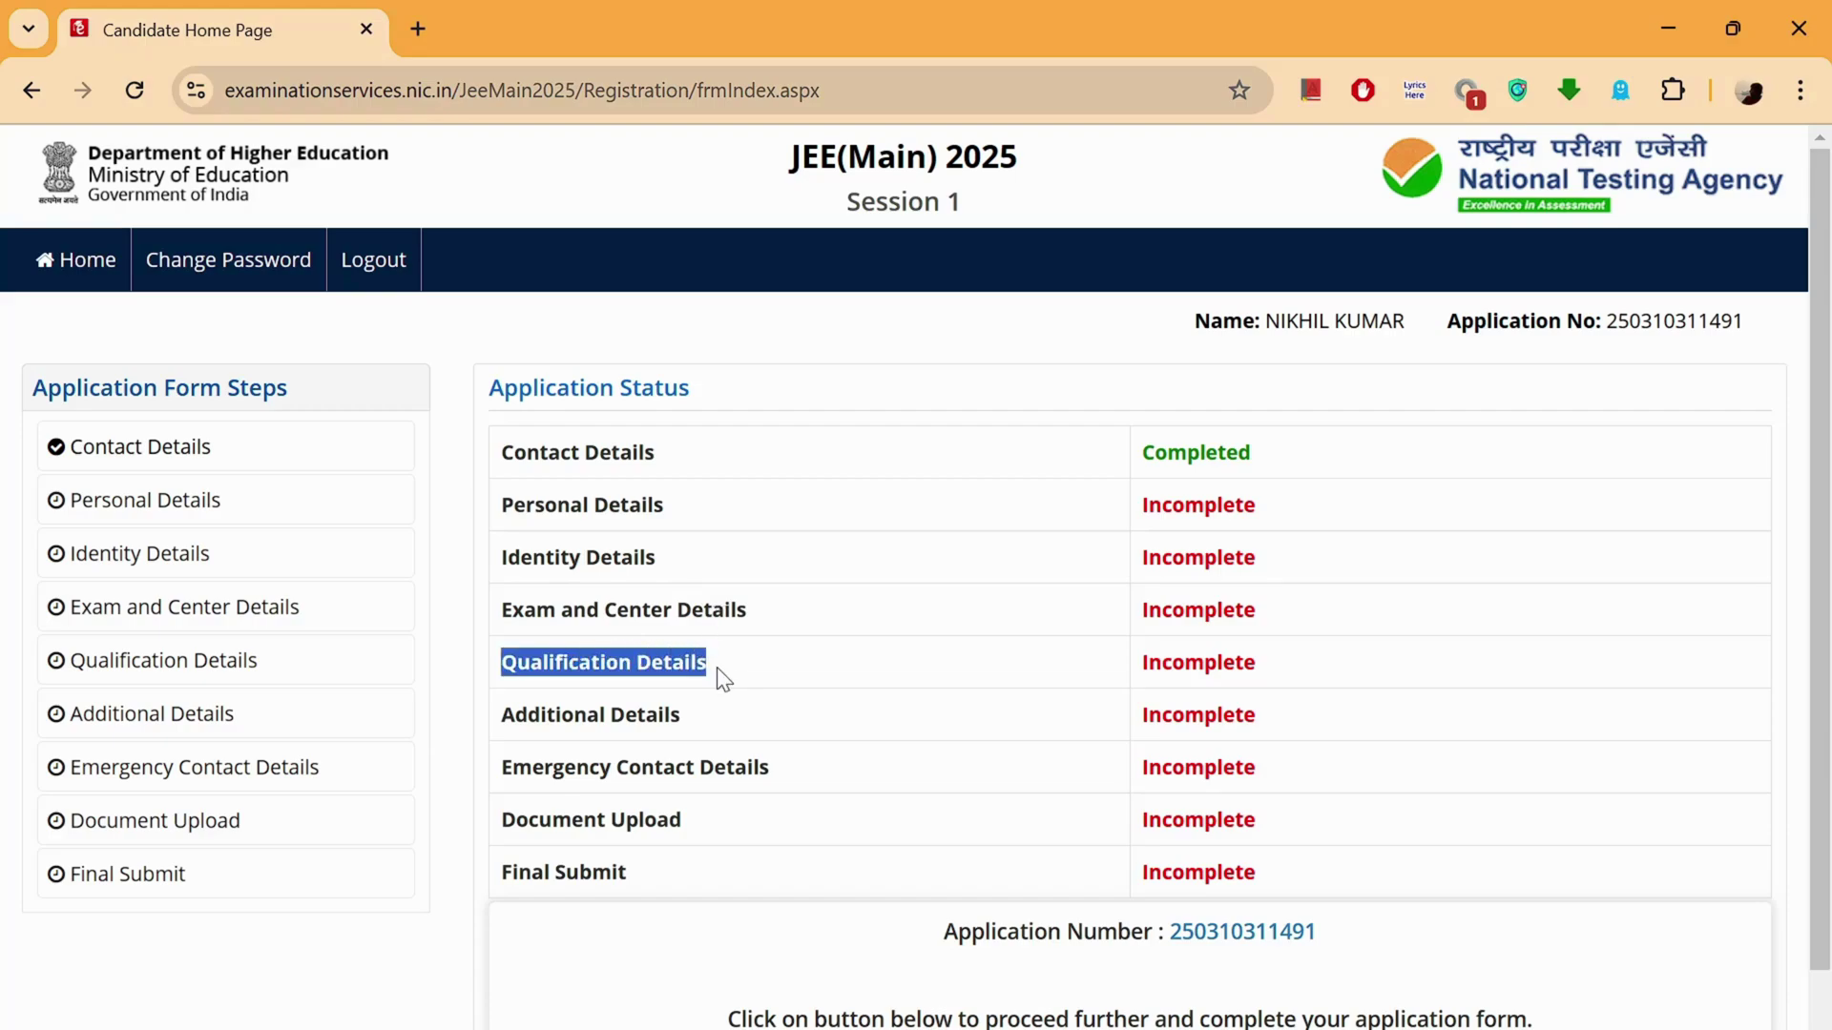
left_click(718, 667)
left_click_drag(500, 721, 683, 733)
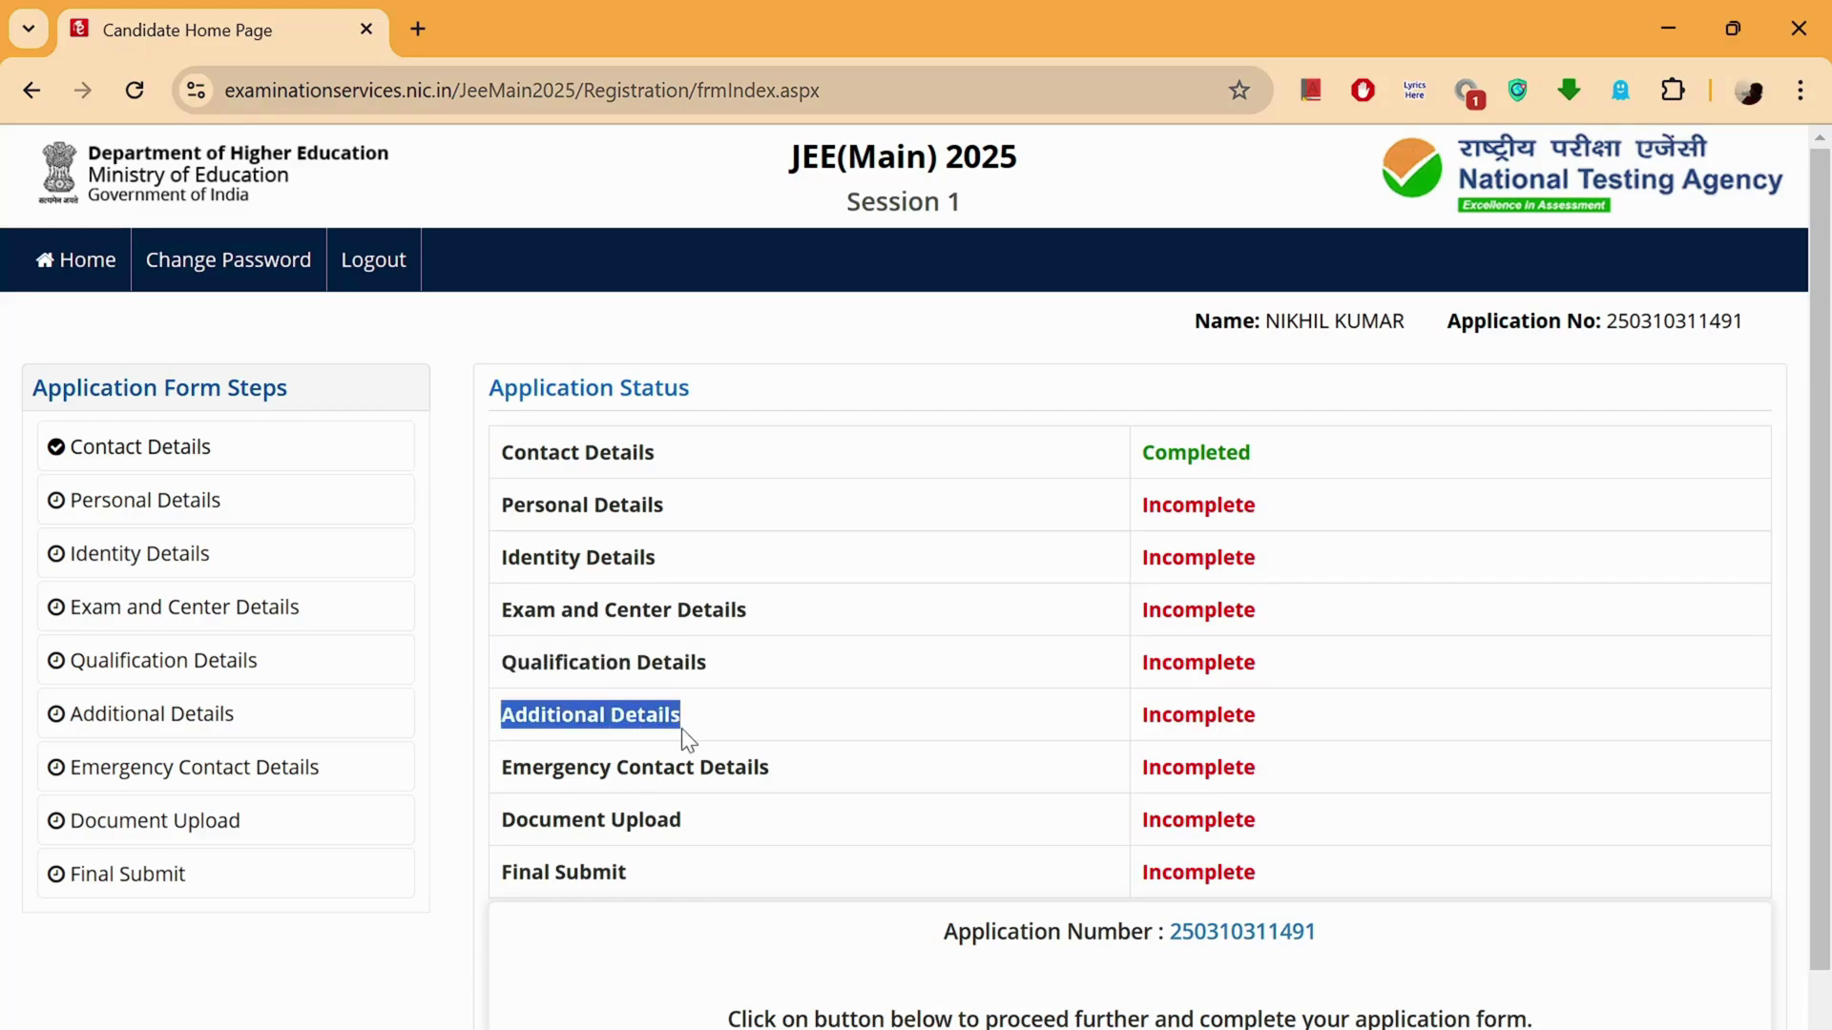
left_click(694, 740)
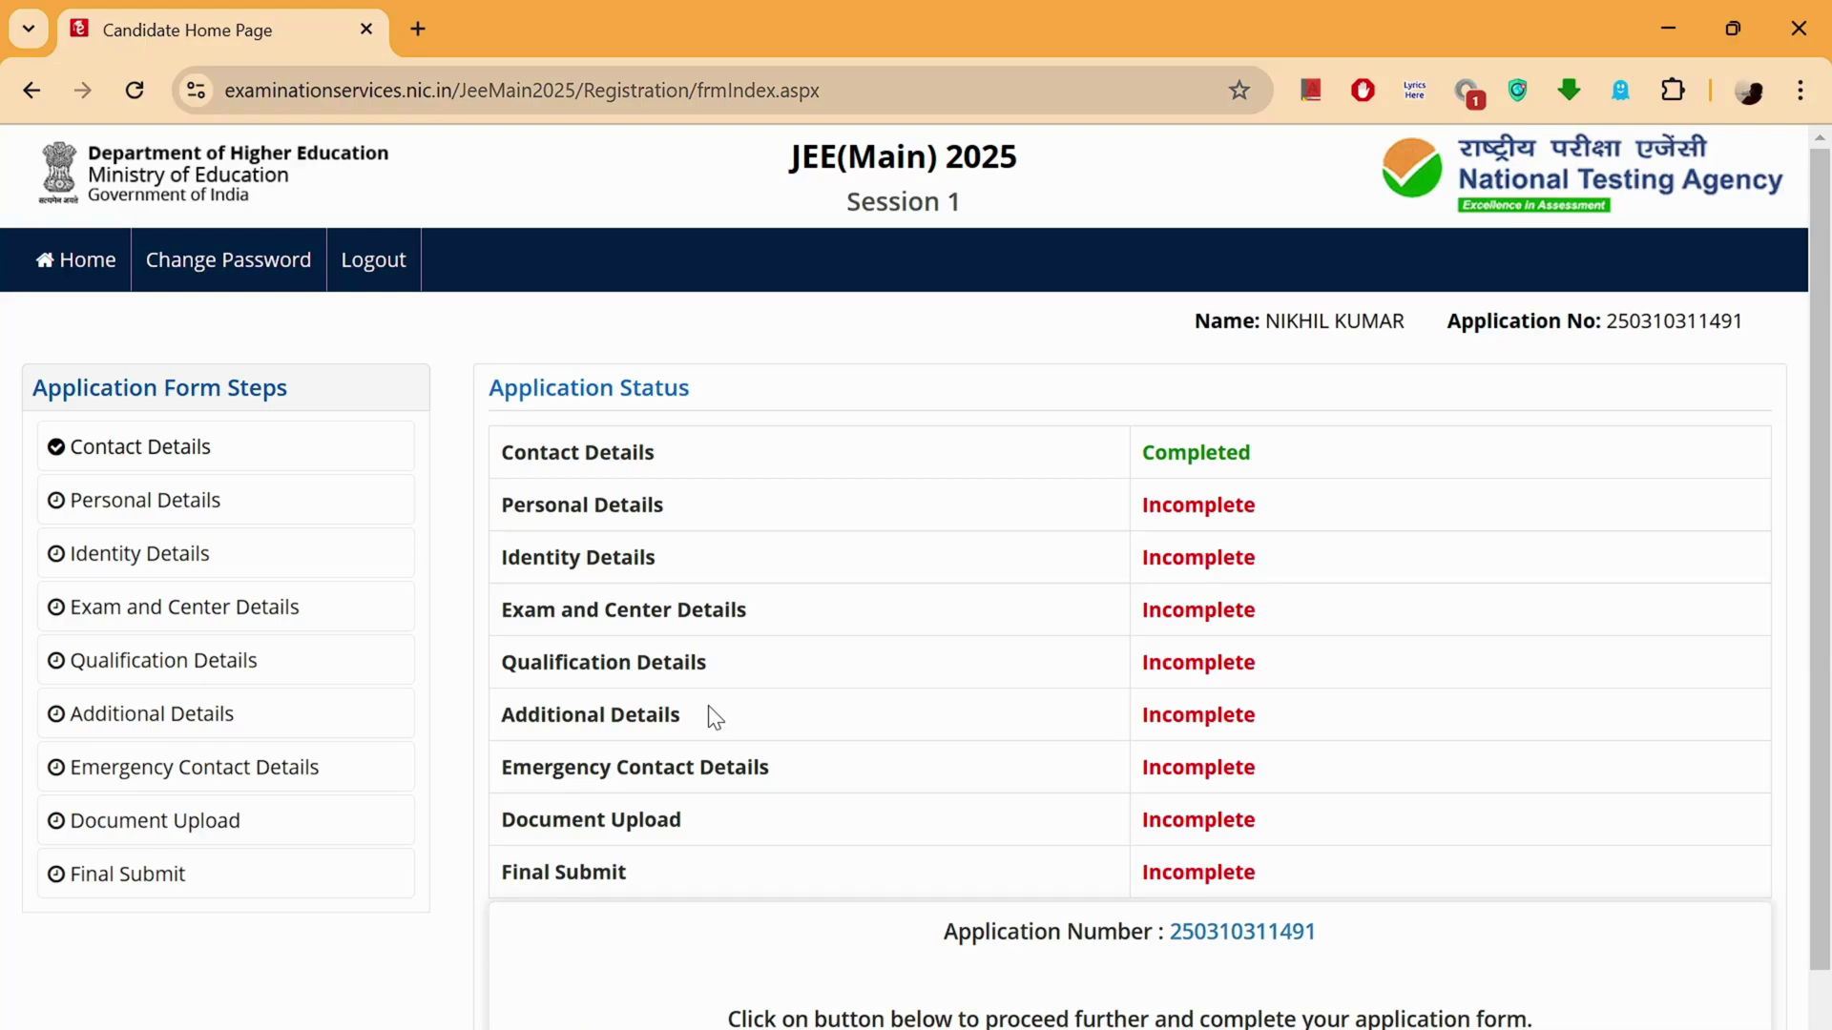
scroll(708, 706, "down", 2)
scroll(1085, 985, "up", 2)
scroll(1086, 985, "down", 2)
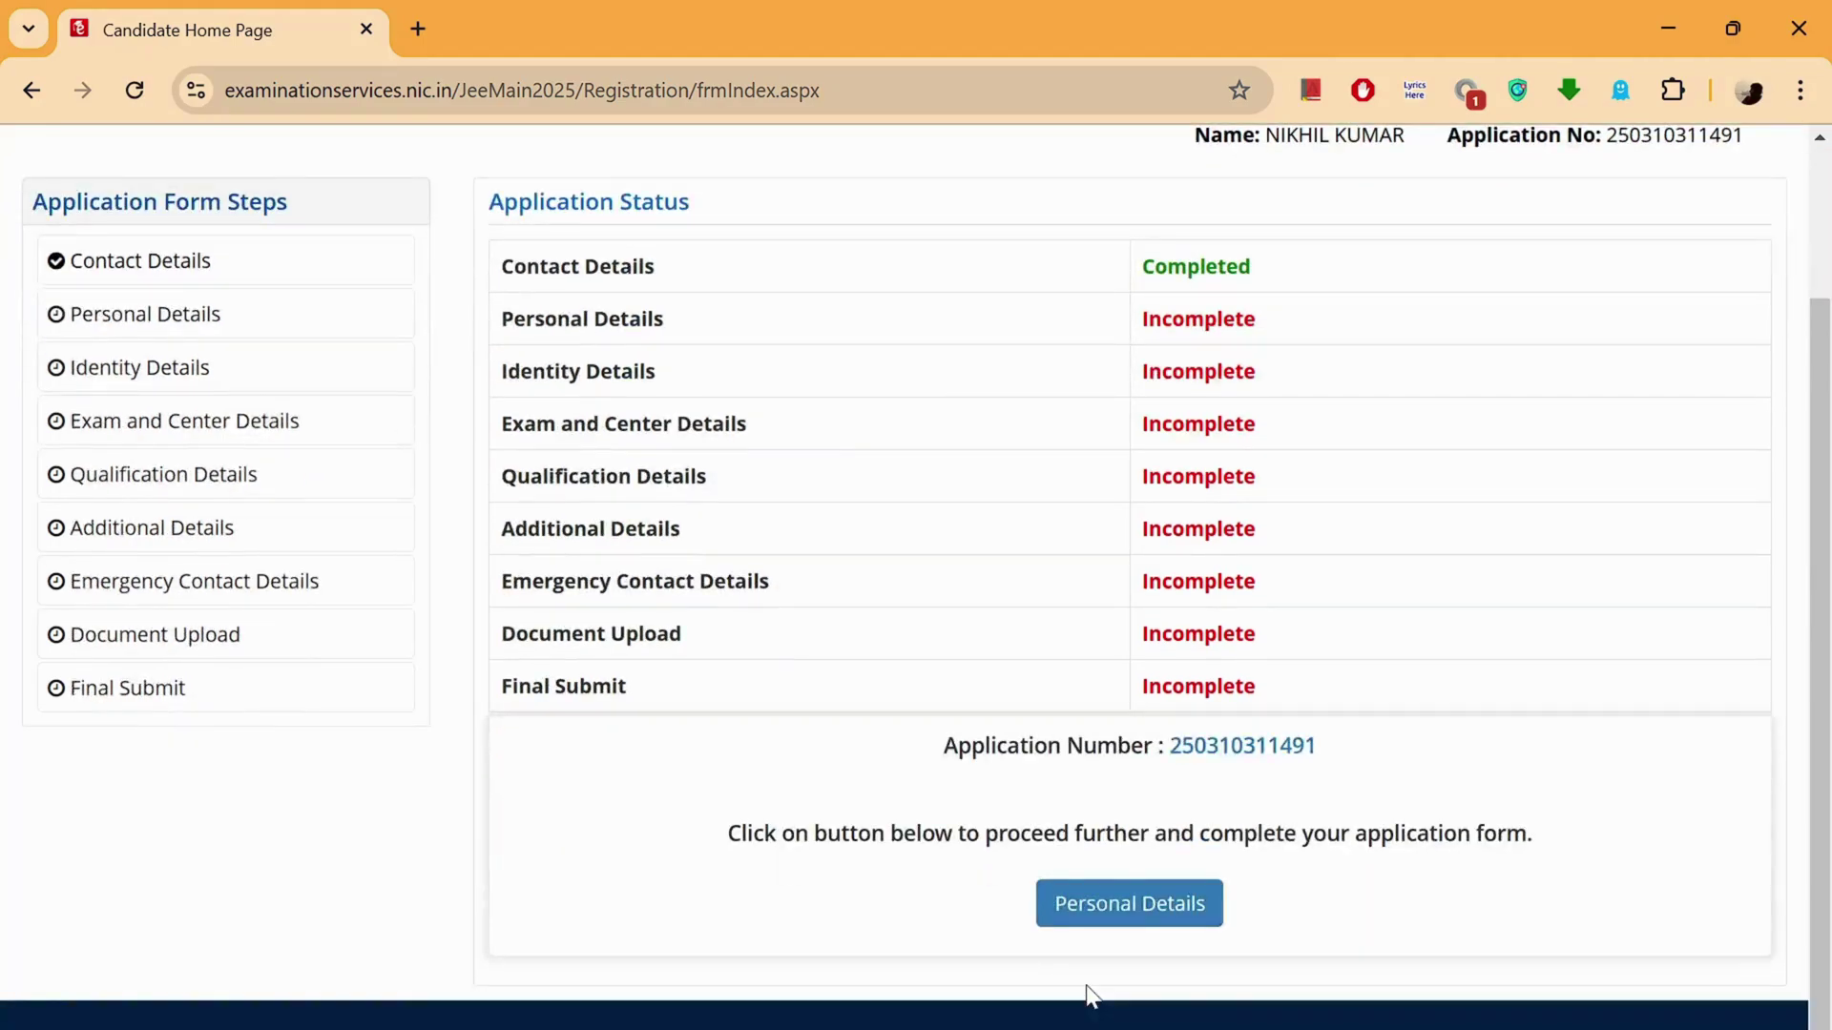
- Set nationality to Indian and the 12th-passing state to JHARKHAND
left_click(1165, 922)
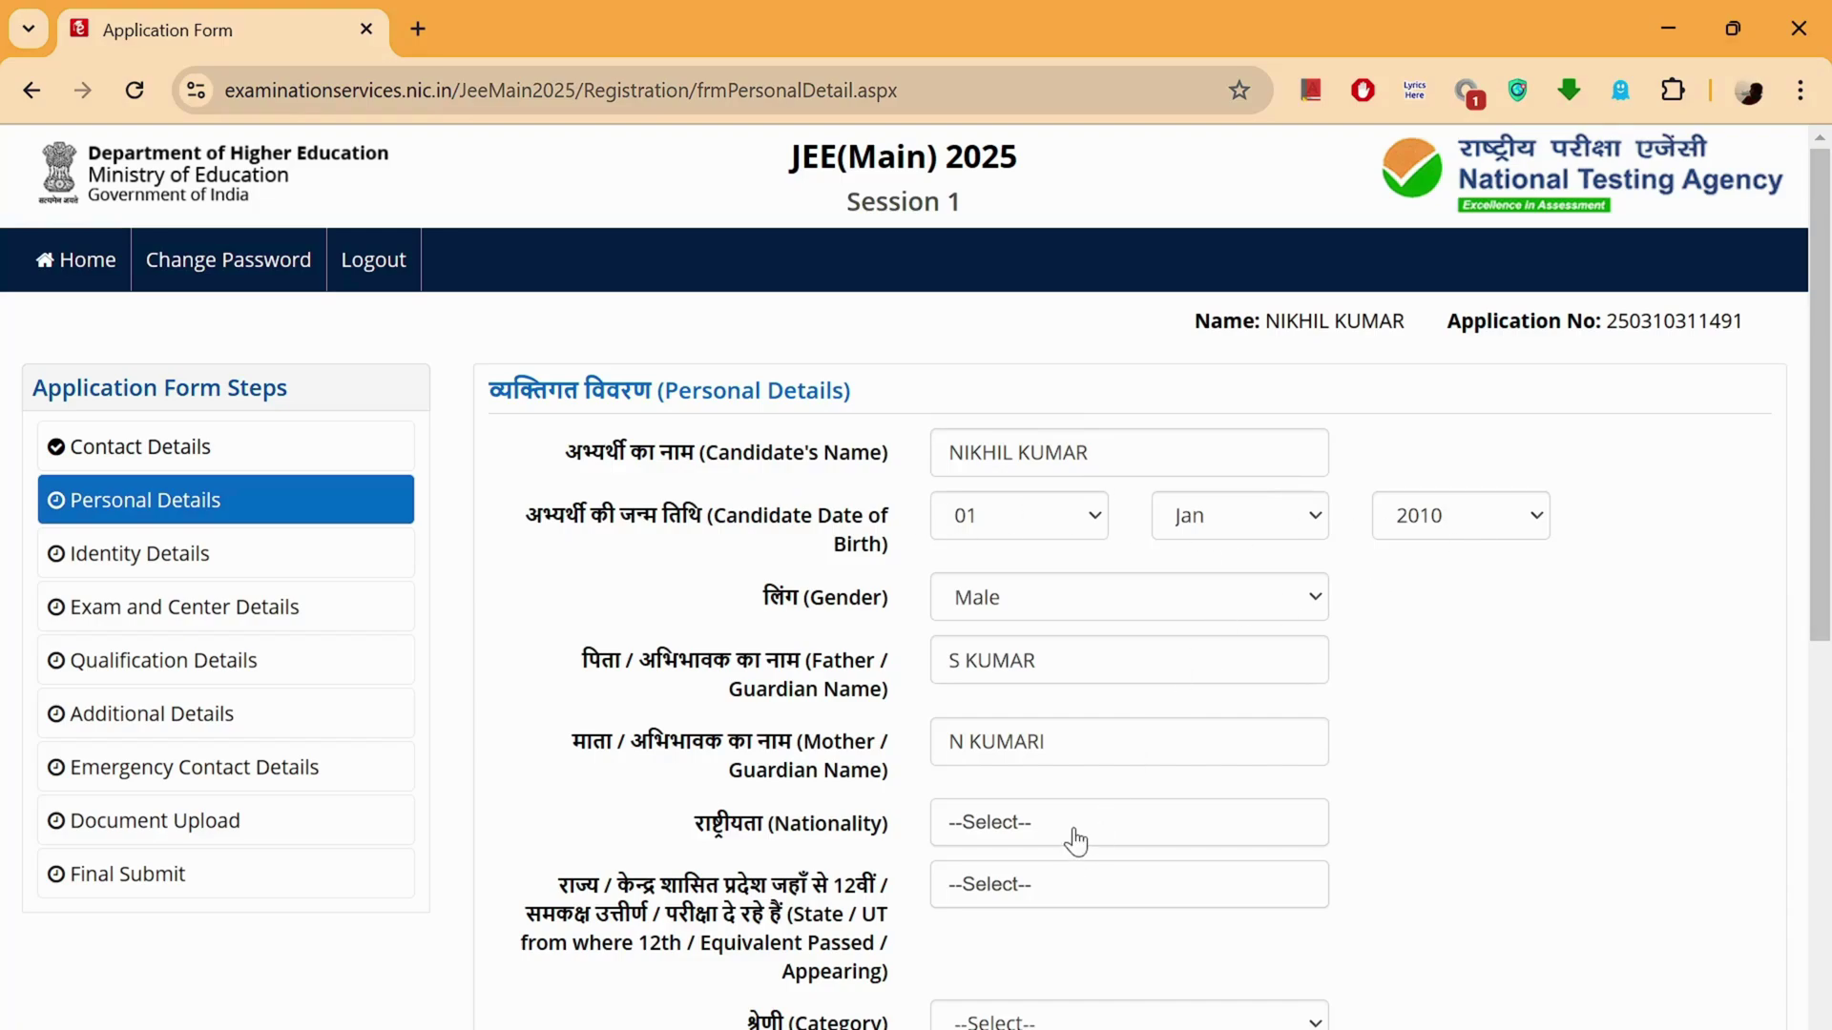
scroll(1076, 842, "down", 3)
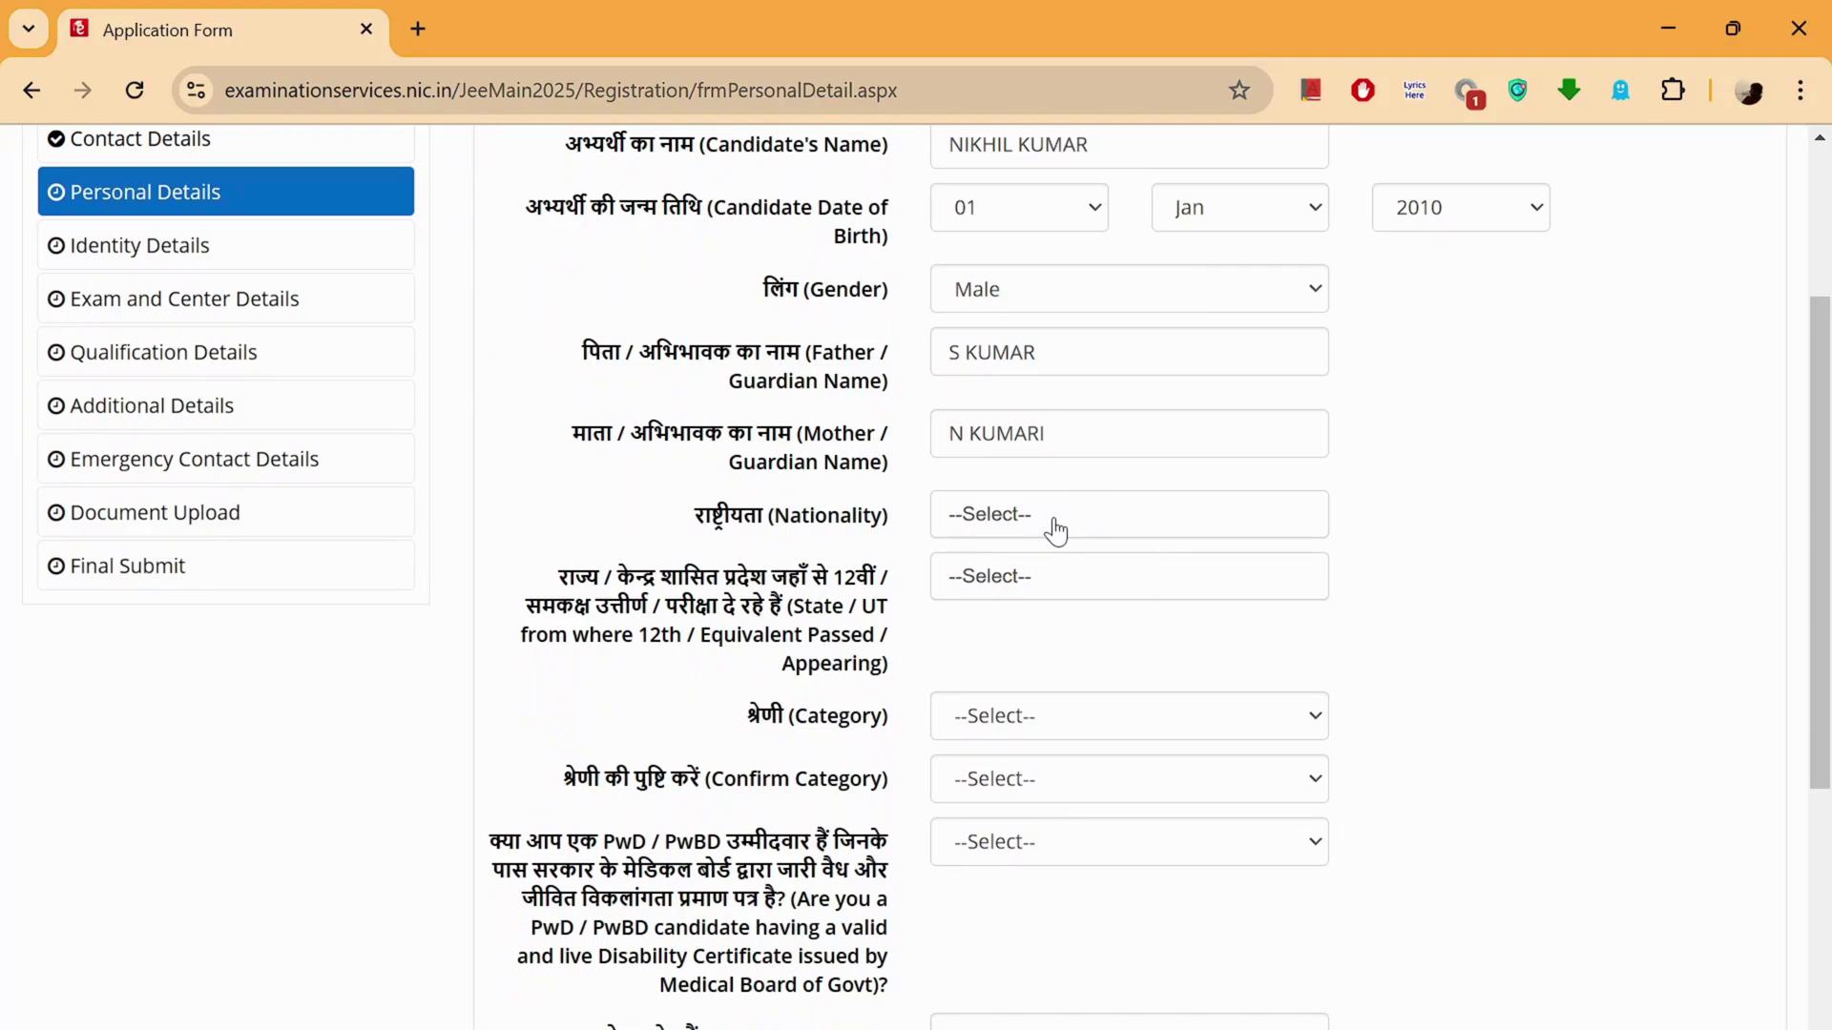
left_click(1055, 531)
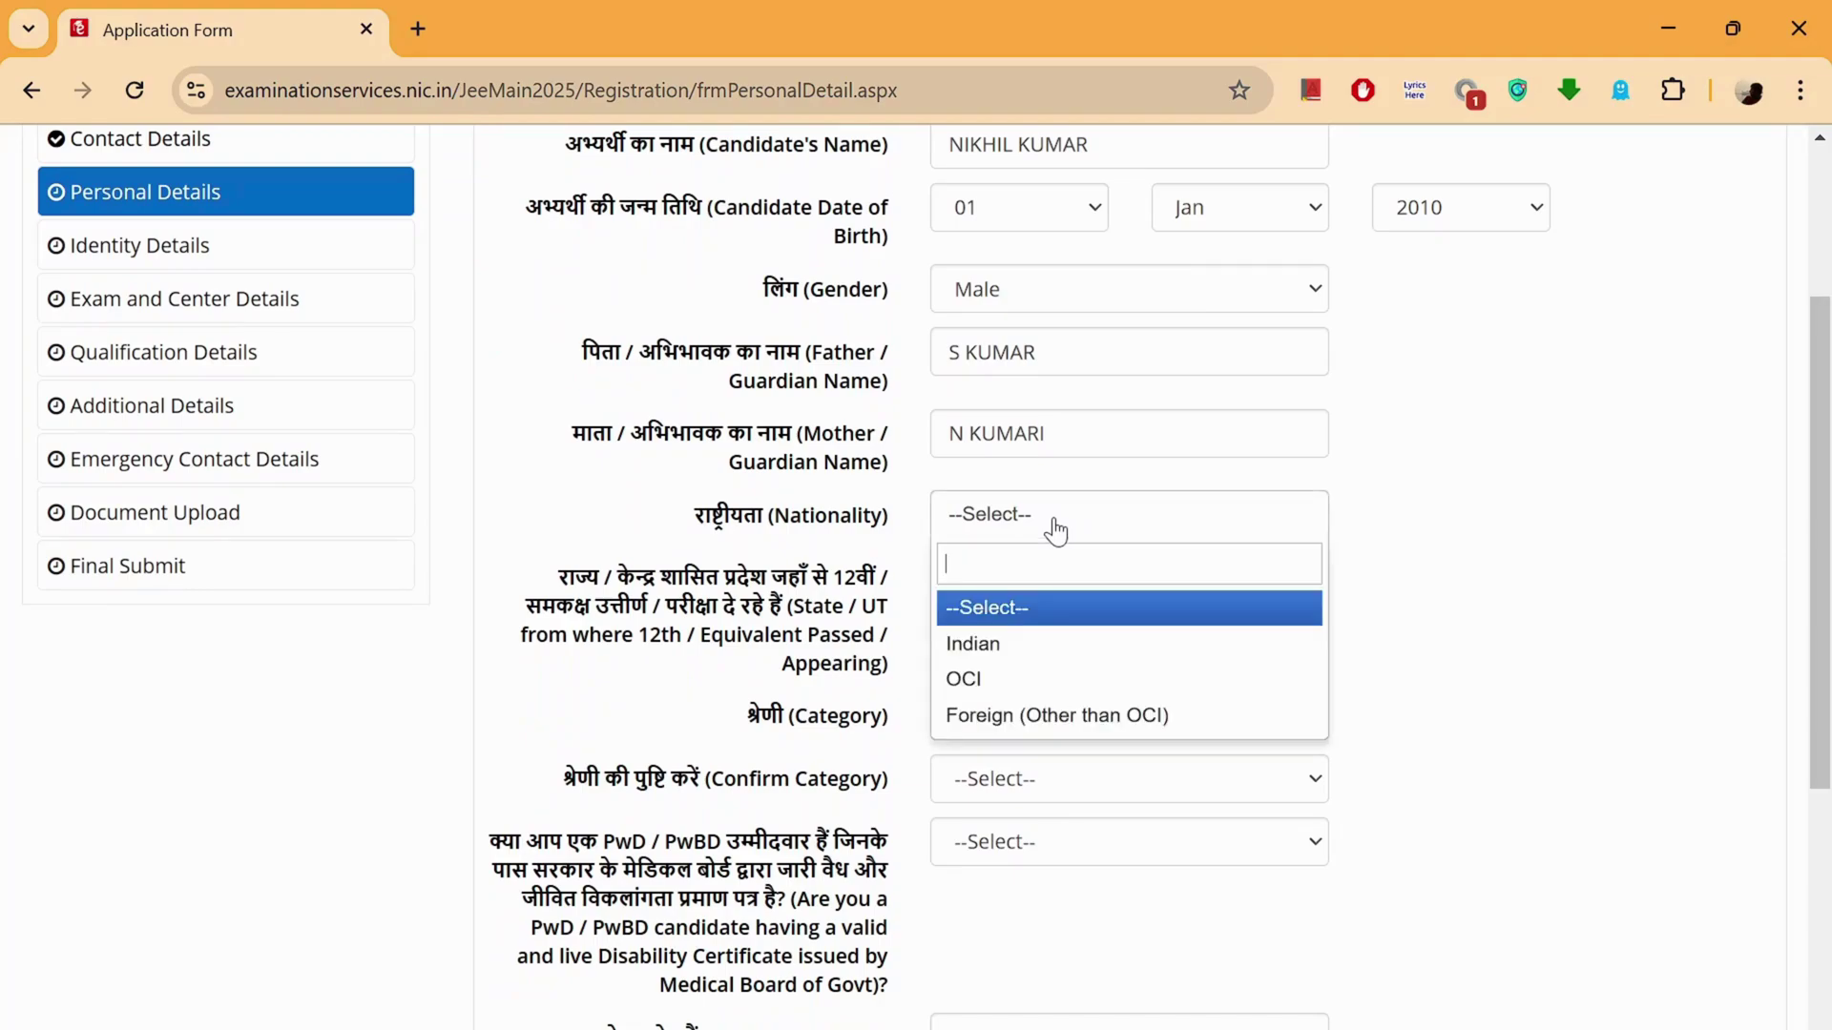
left_click(1026, 654)
left_click(1125, 531)
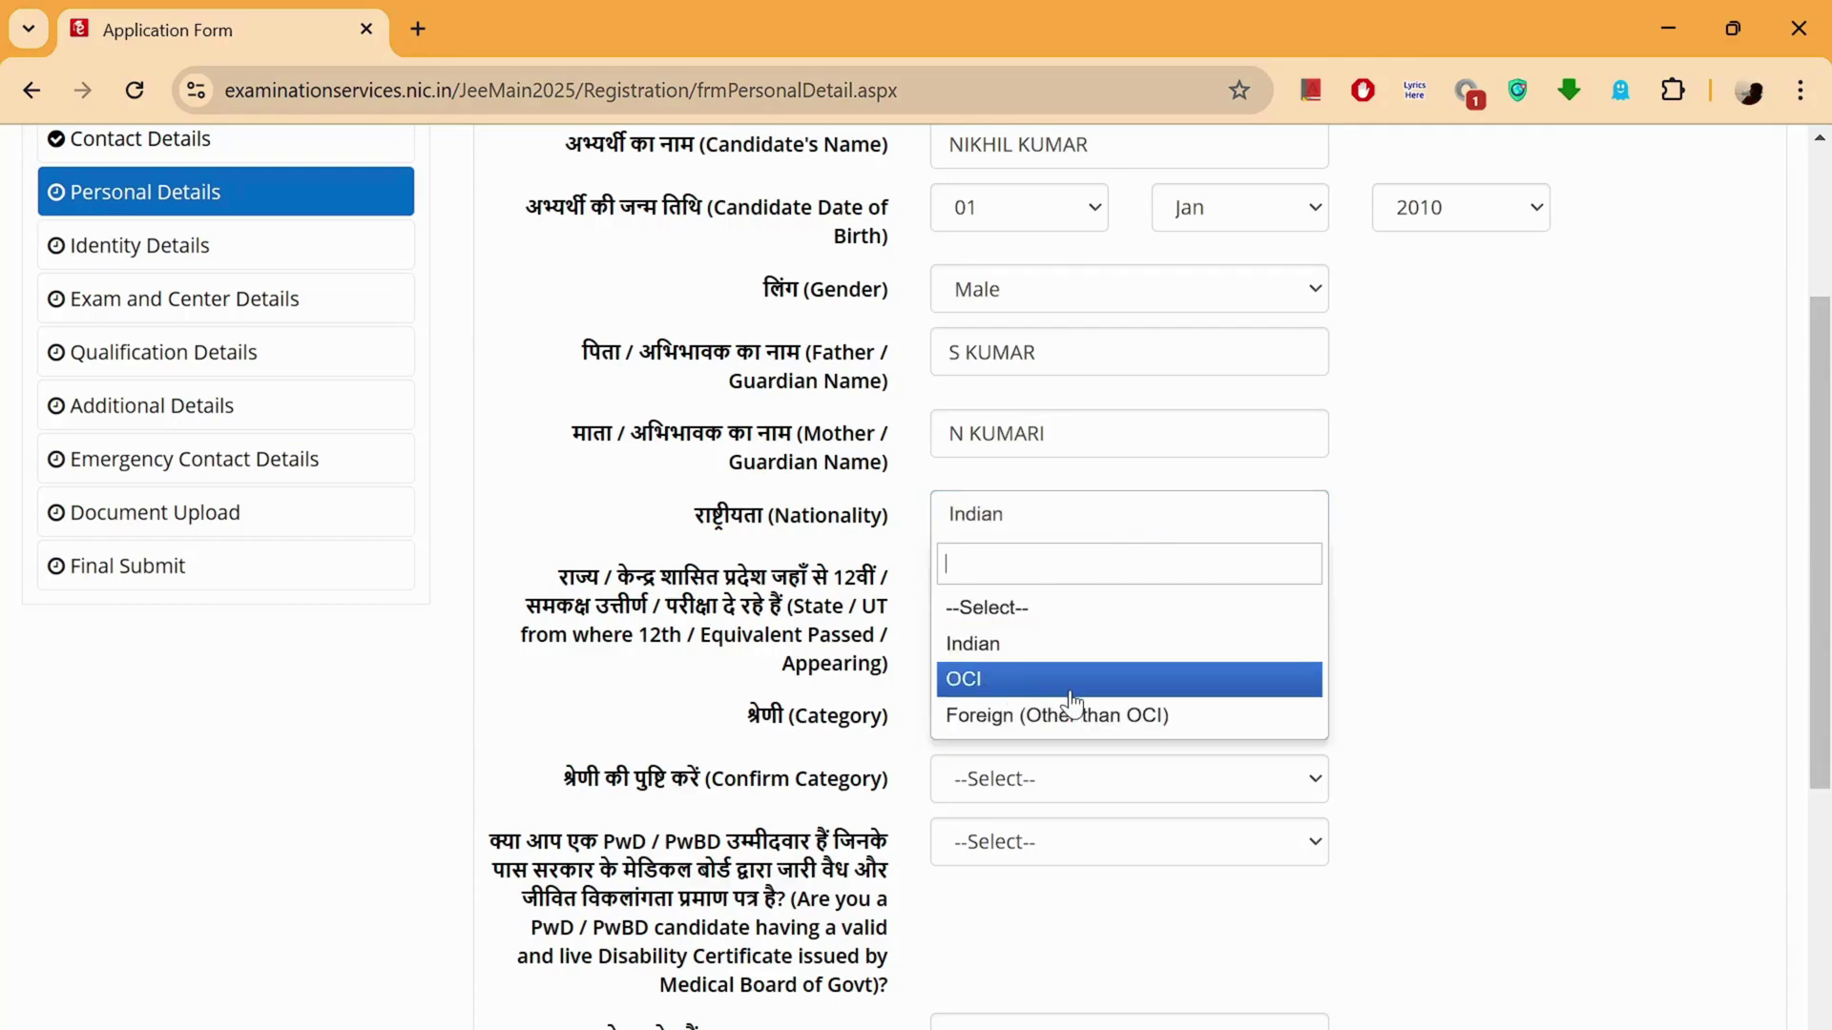
key("Escape")
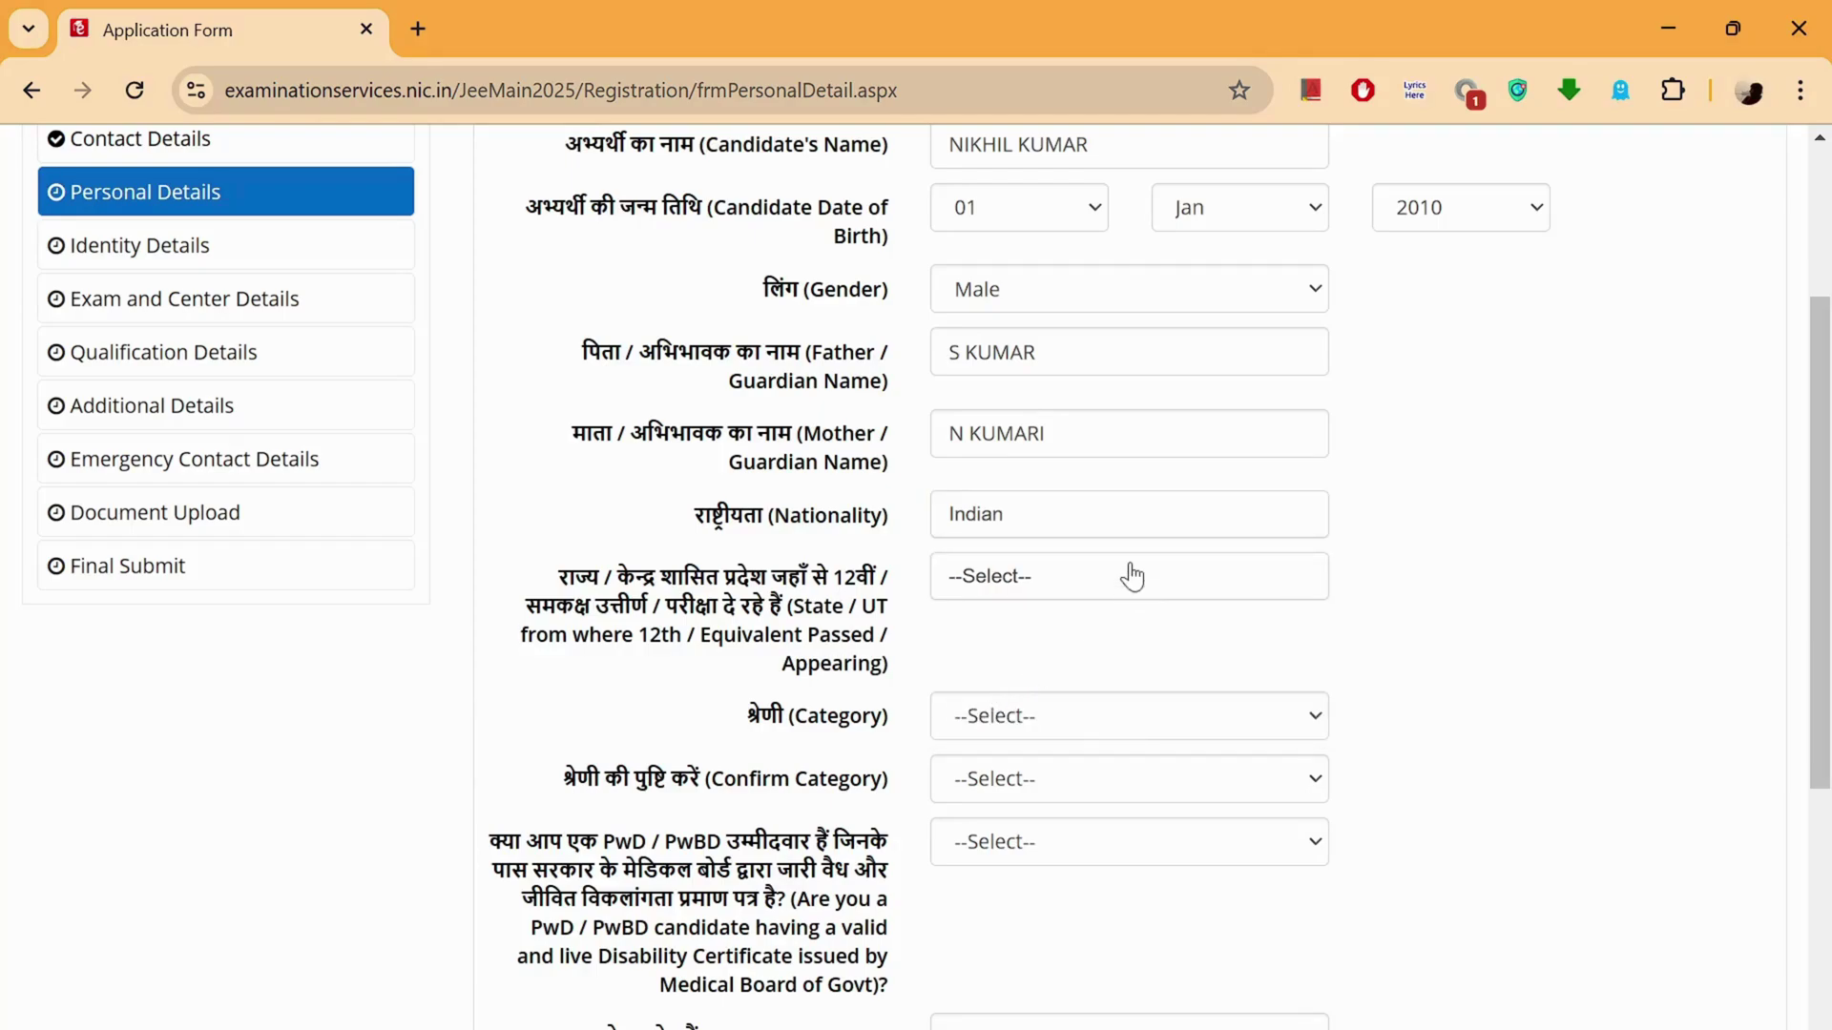
left_click(1114, 531)
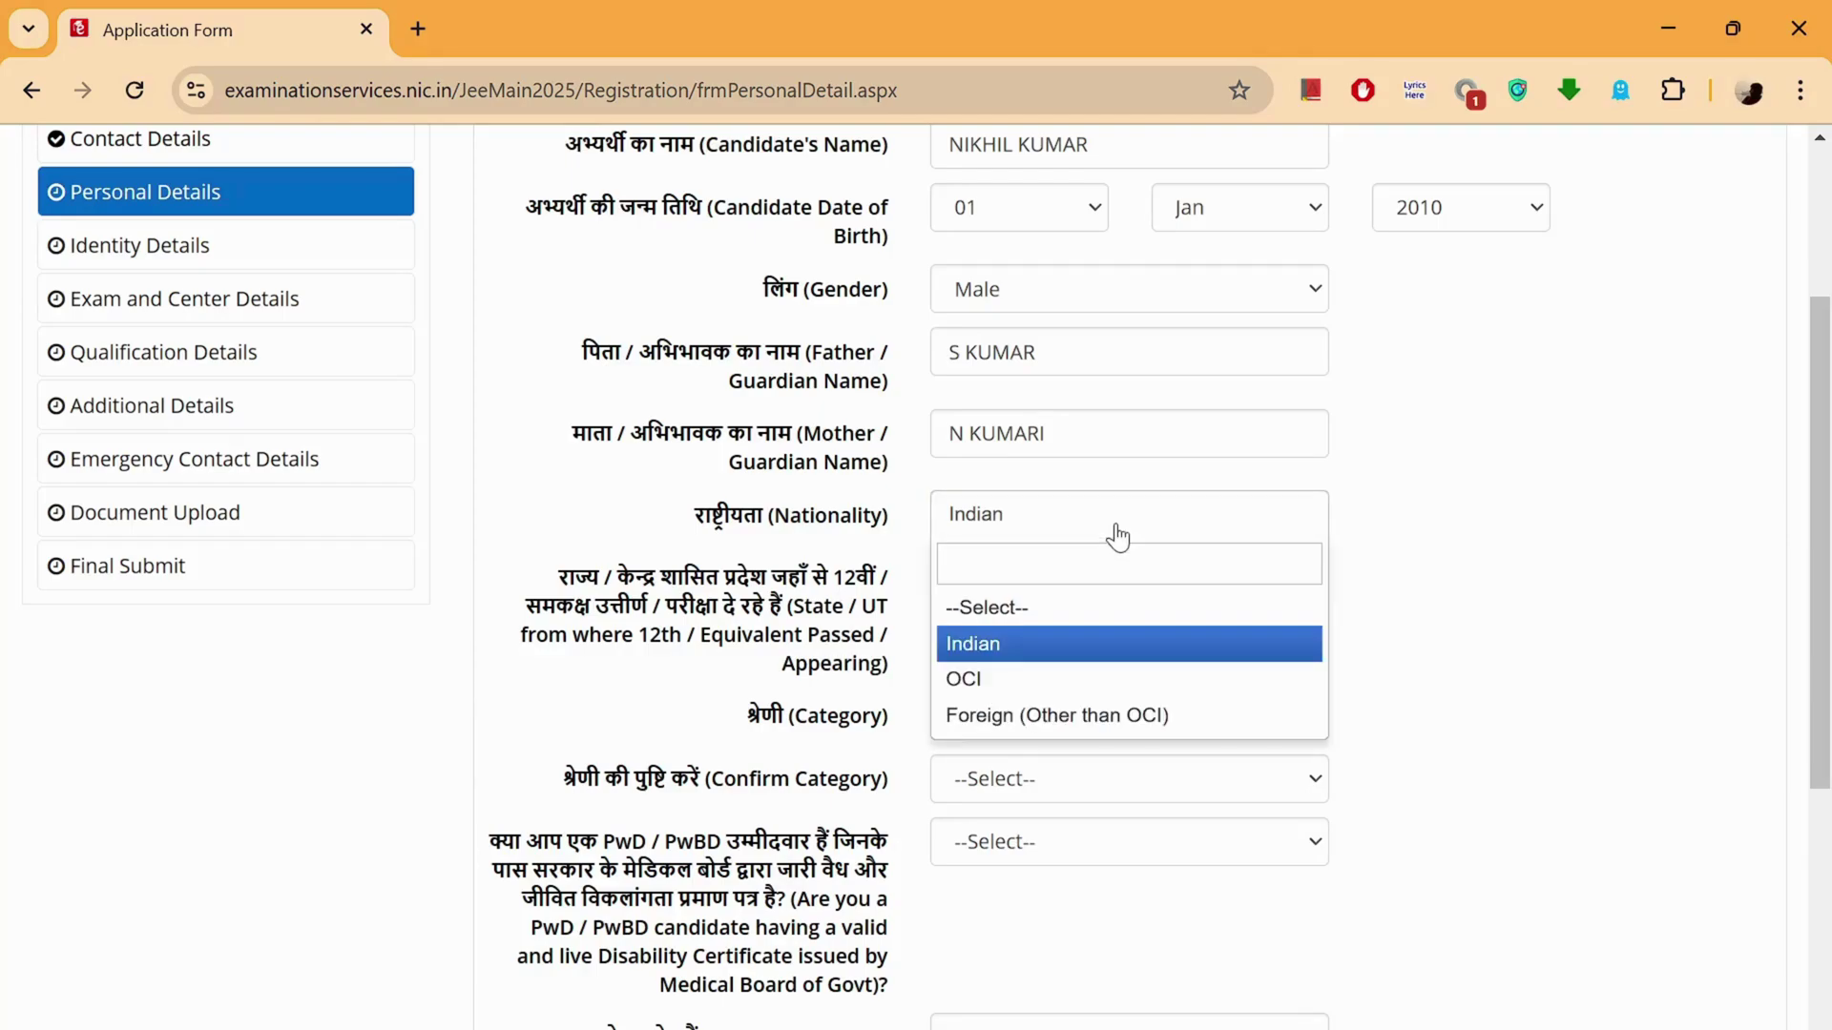
left_click(1118, 537)
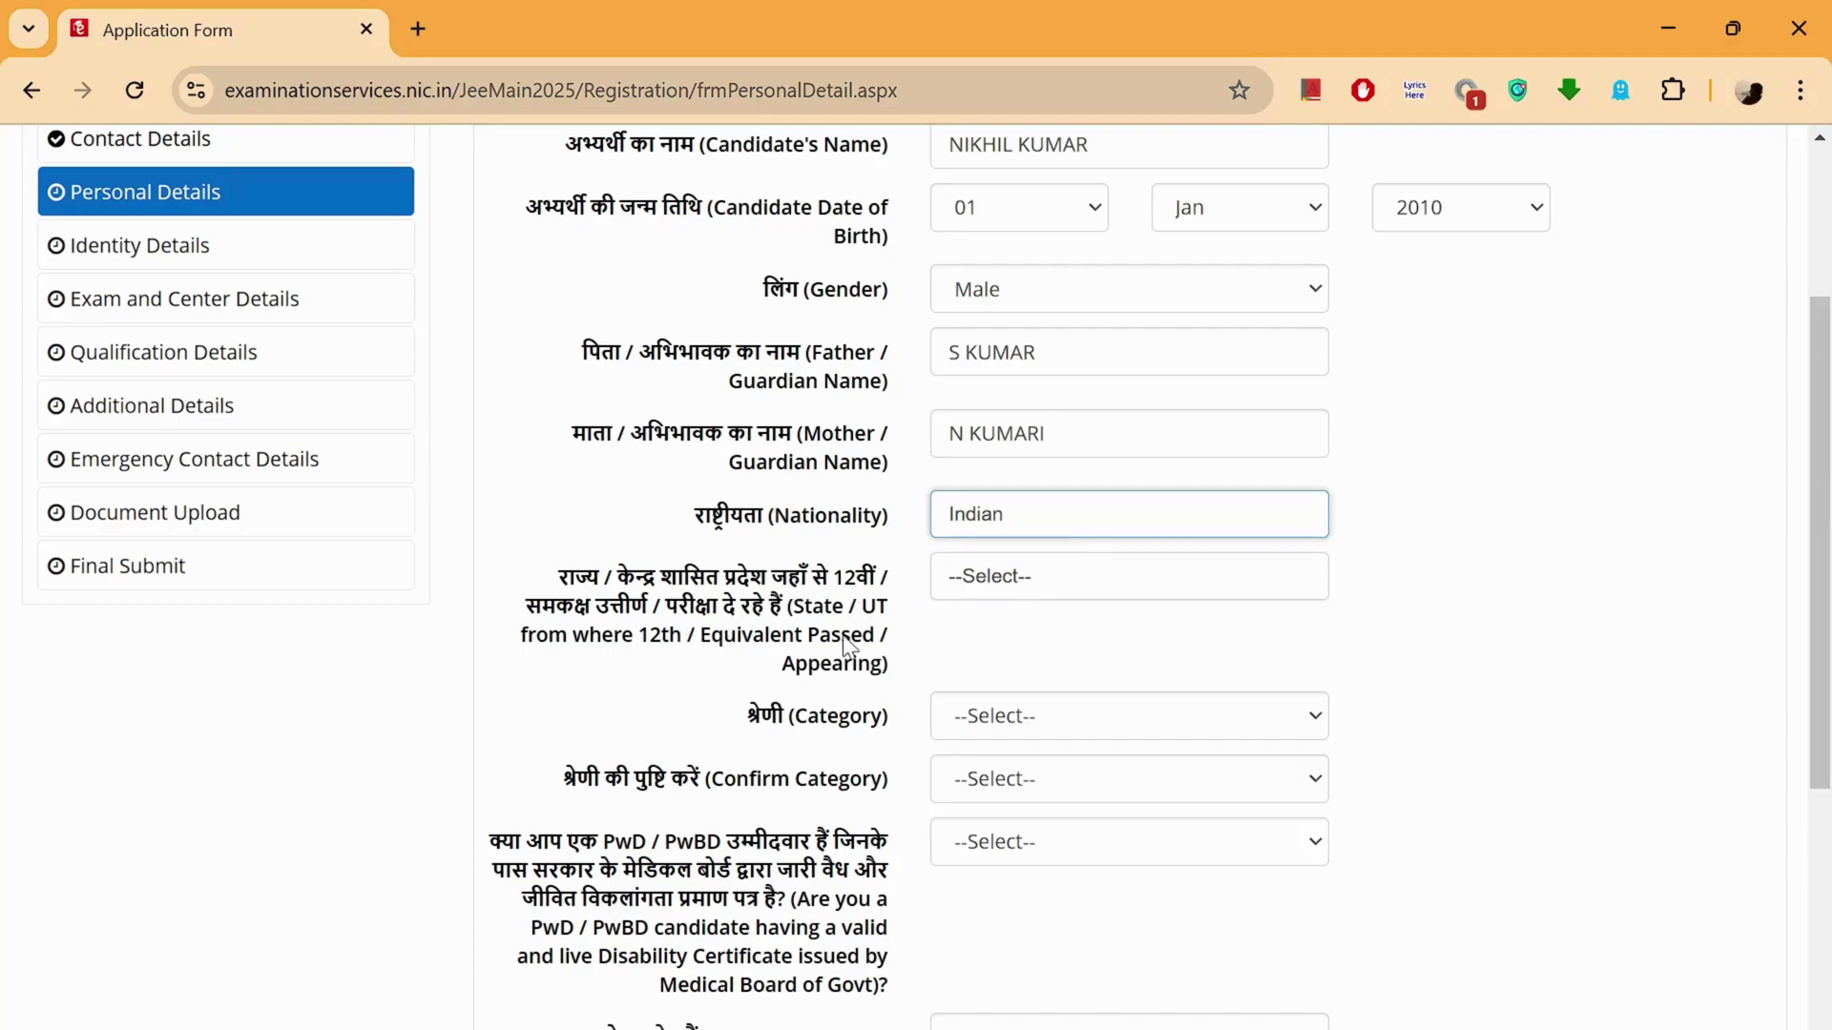
left_click(1095, 586)
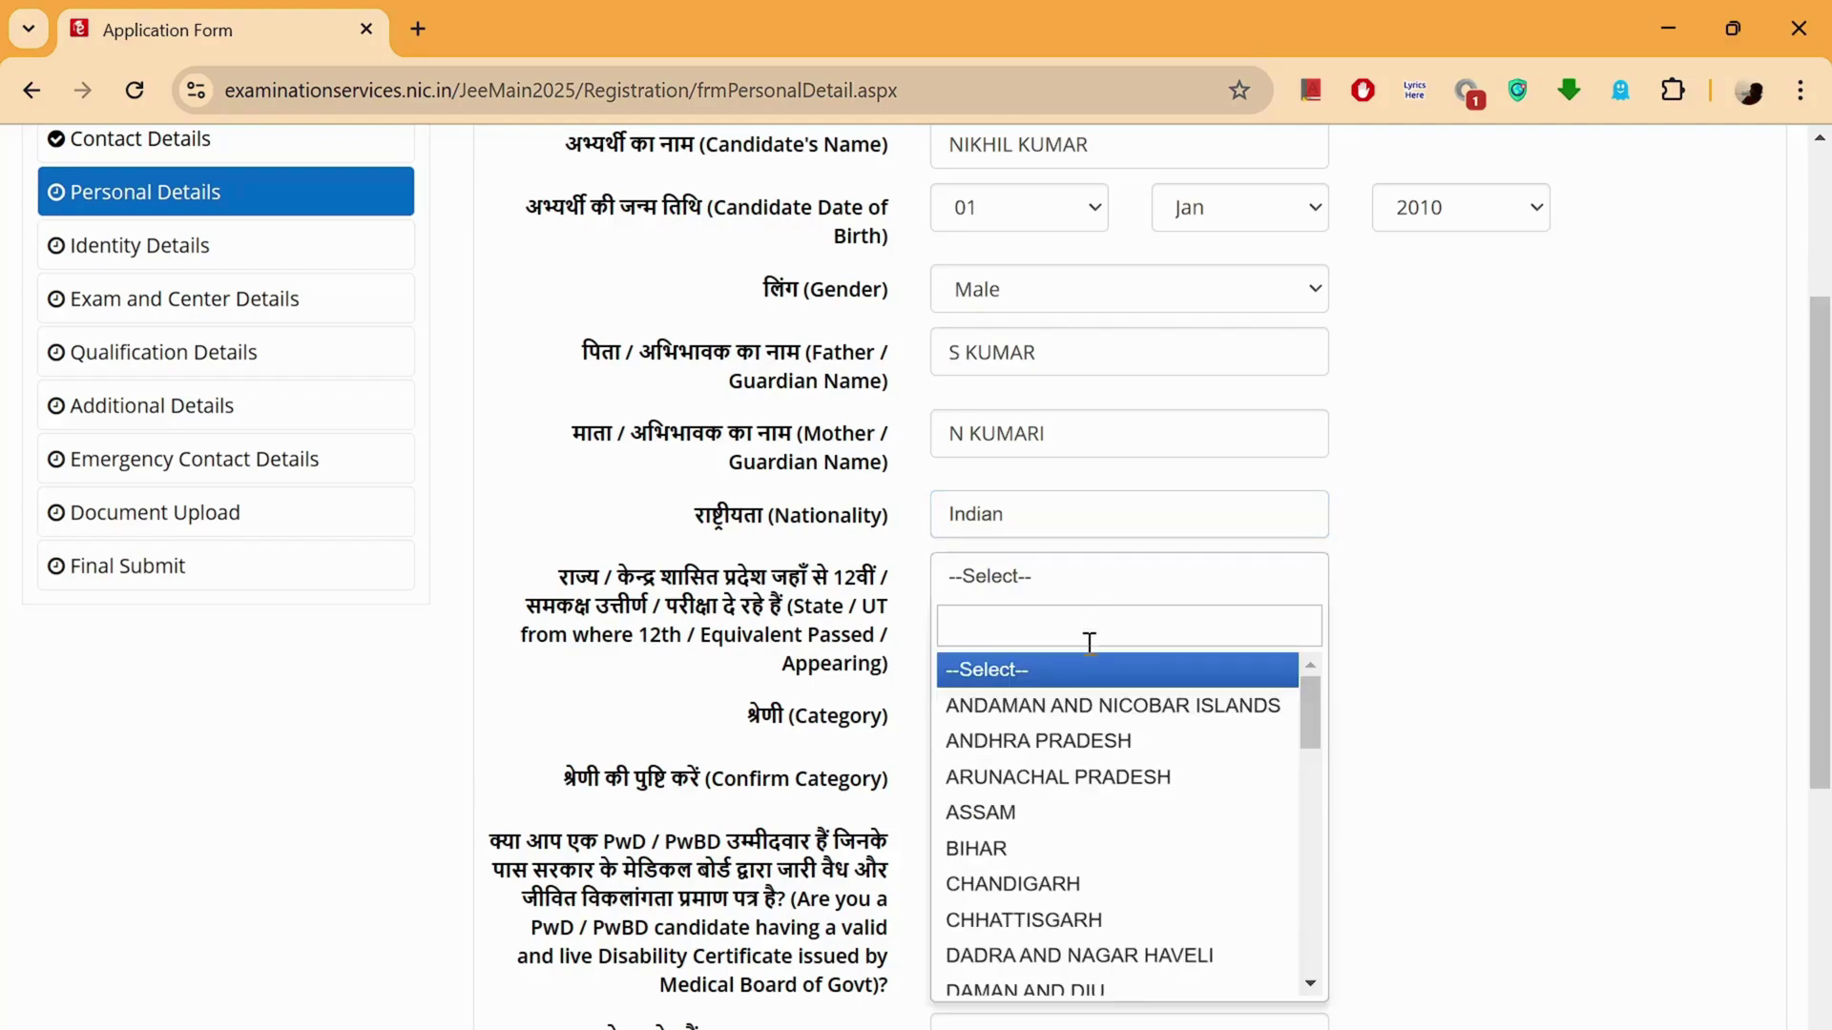
type("Jh")
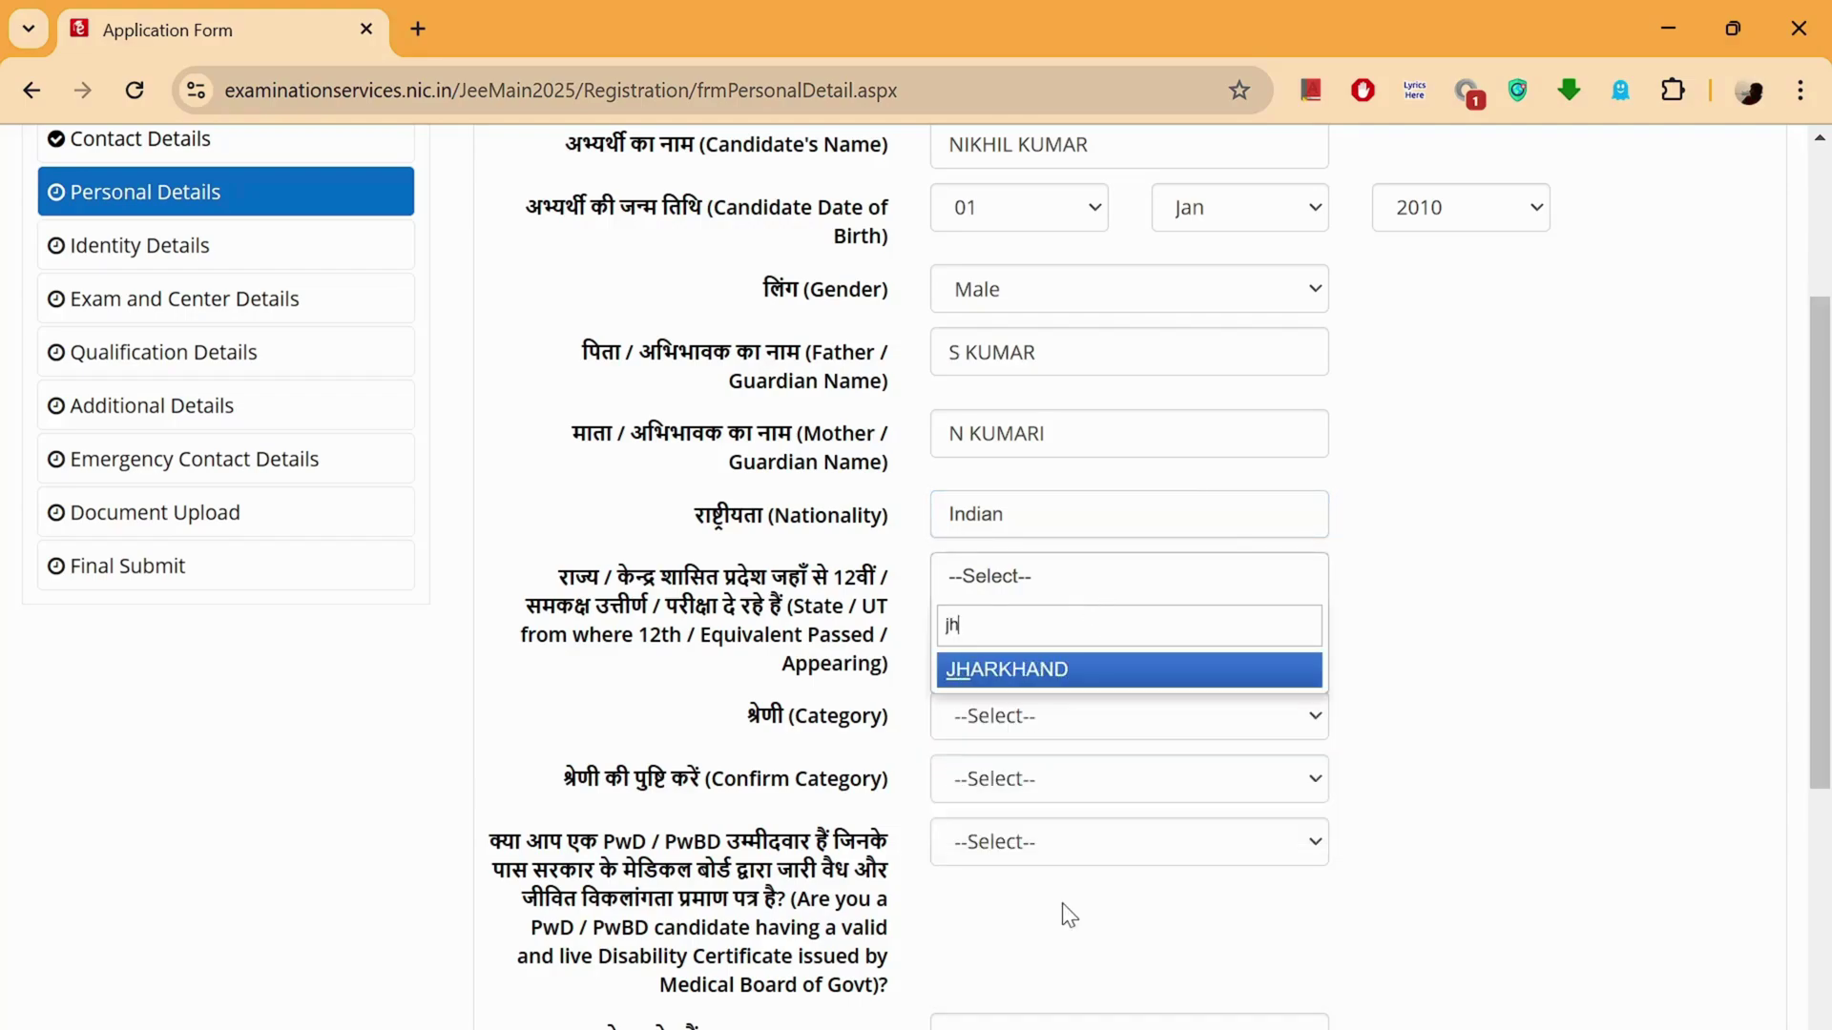
key("Return")
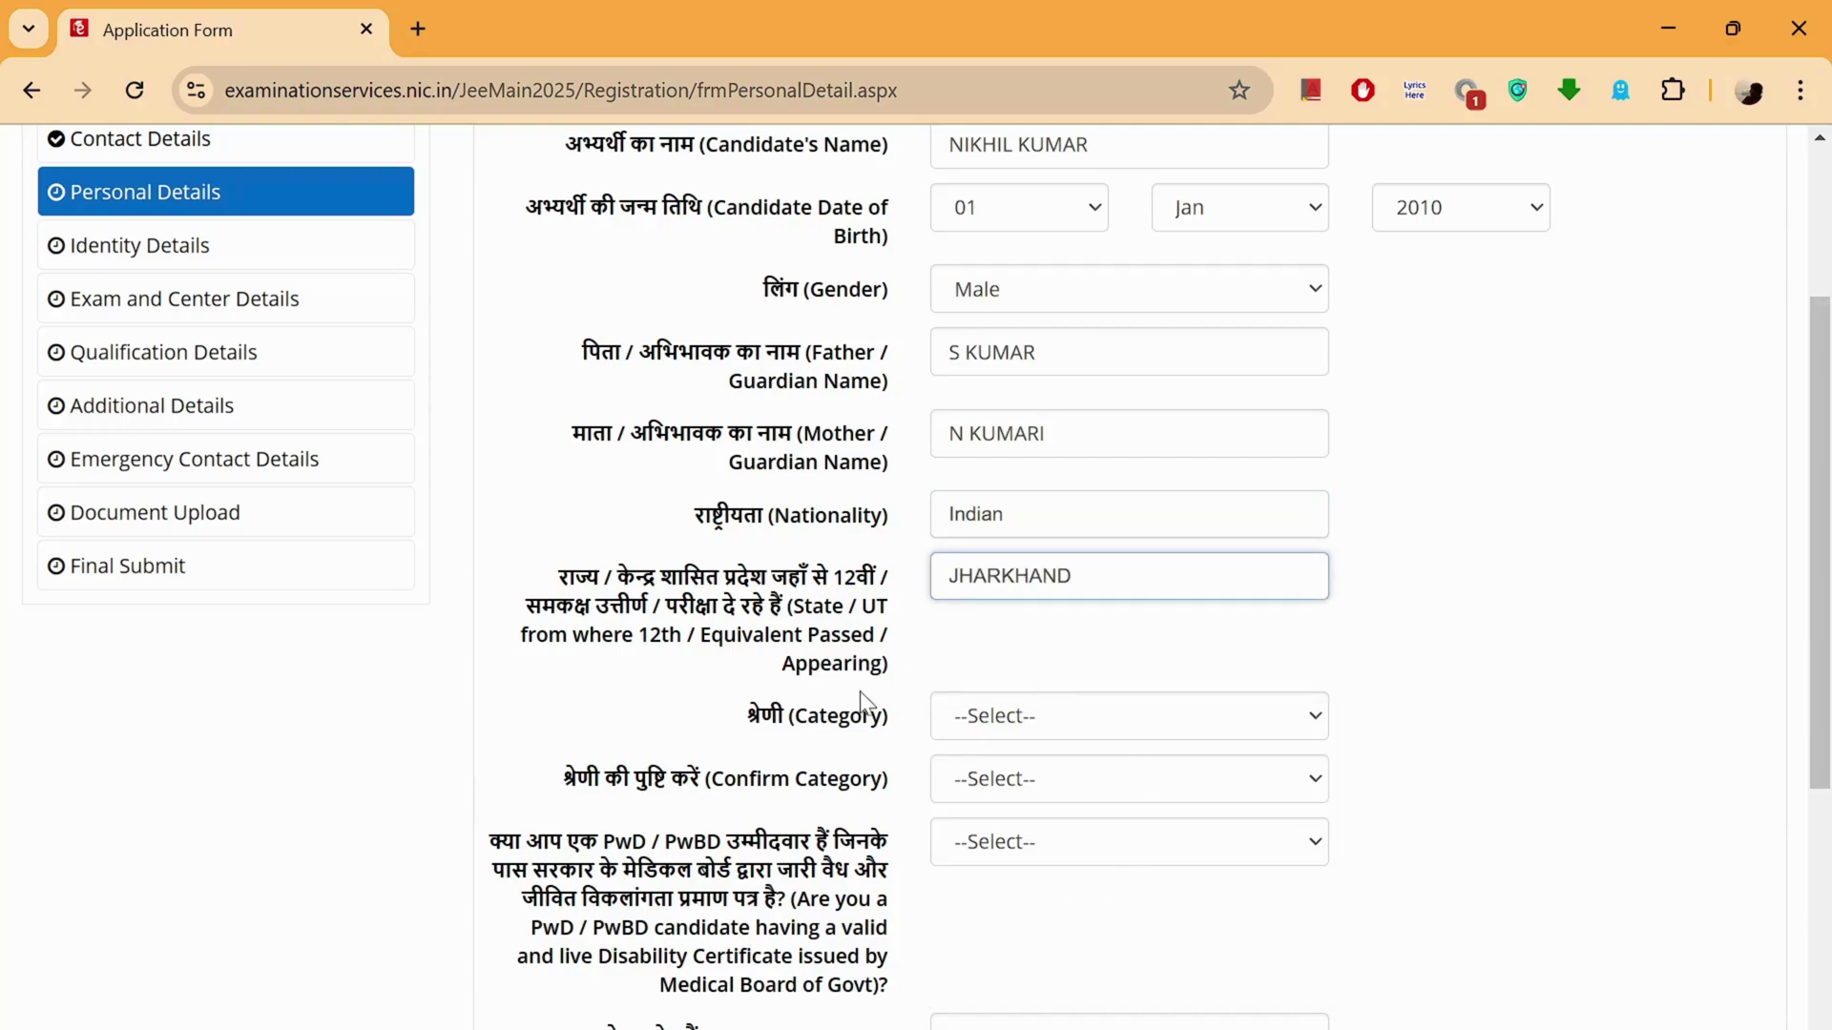
- Set the category to General and confirm the category as General
left_click(1010, 732)
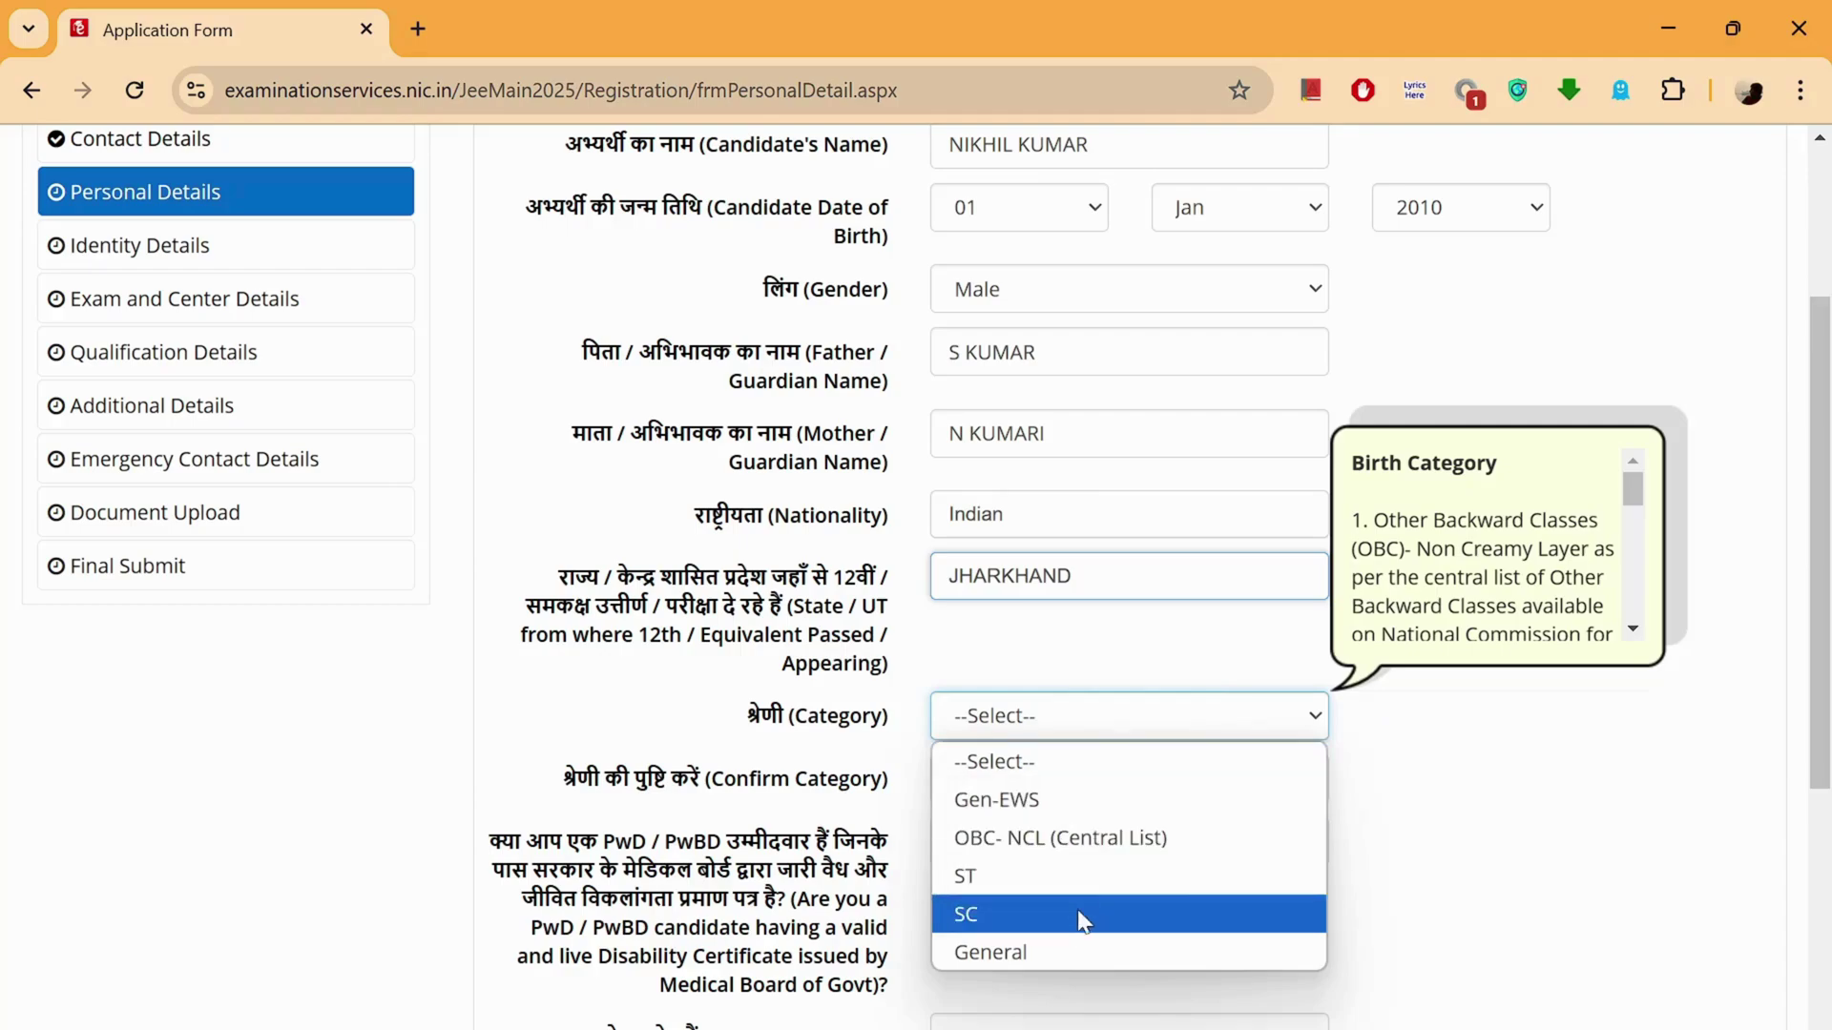
left_click(1065, 965)
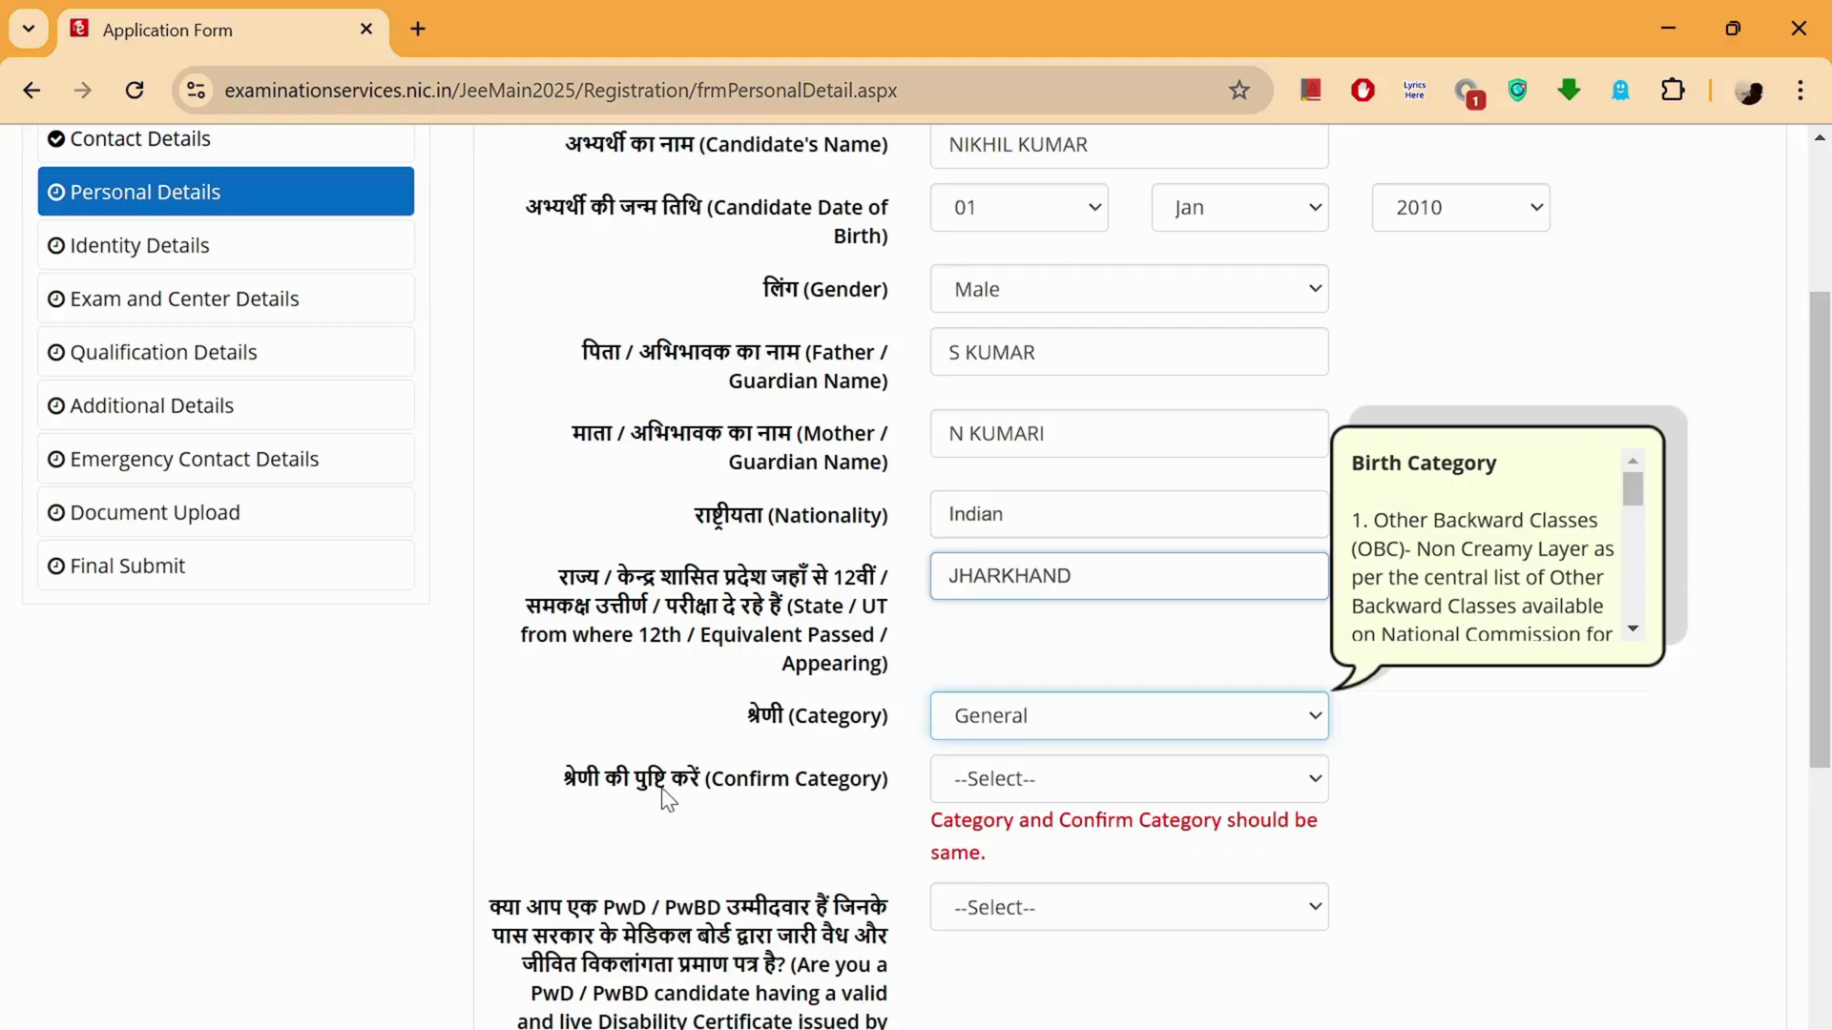
left_click(1095, 778)
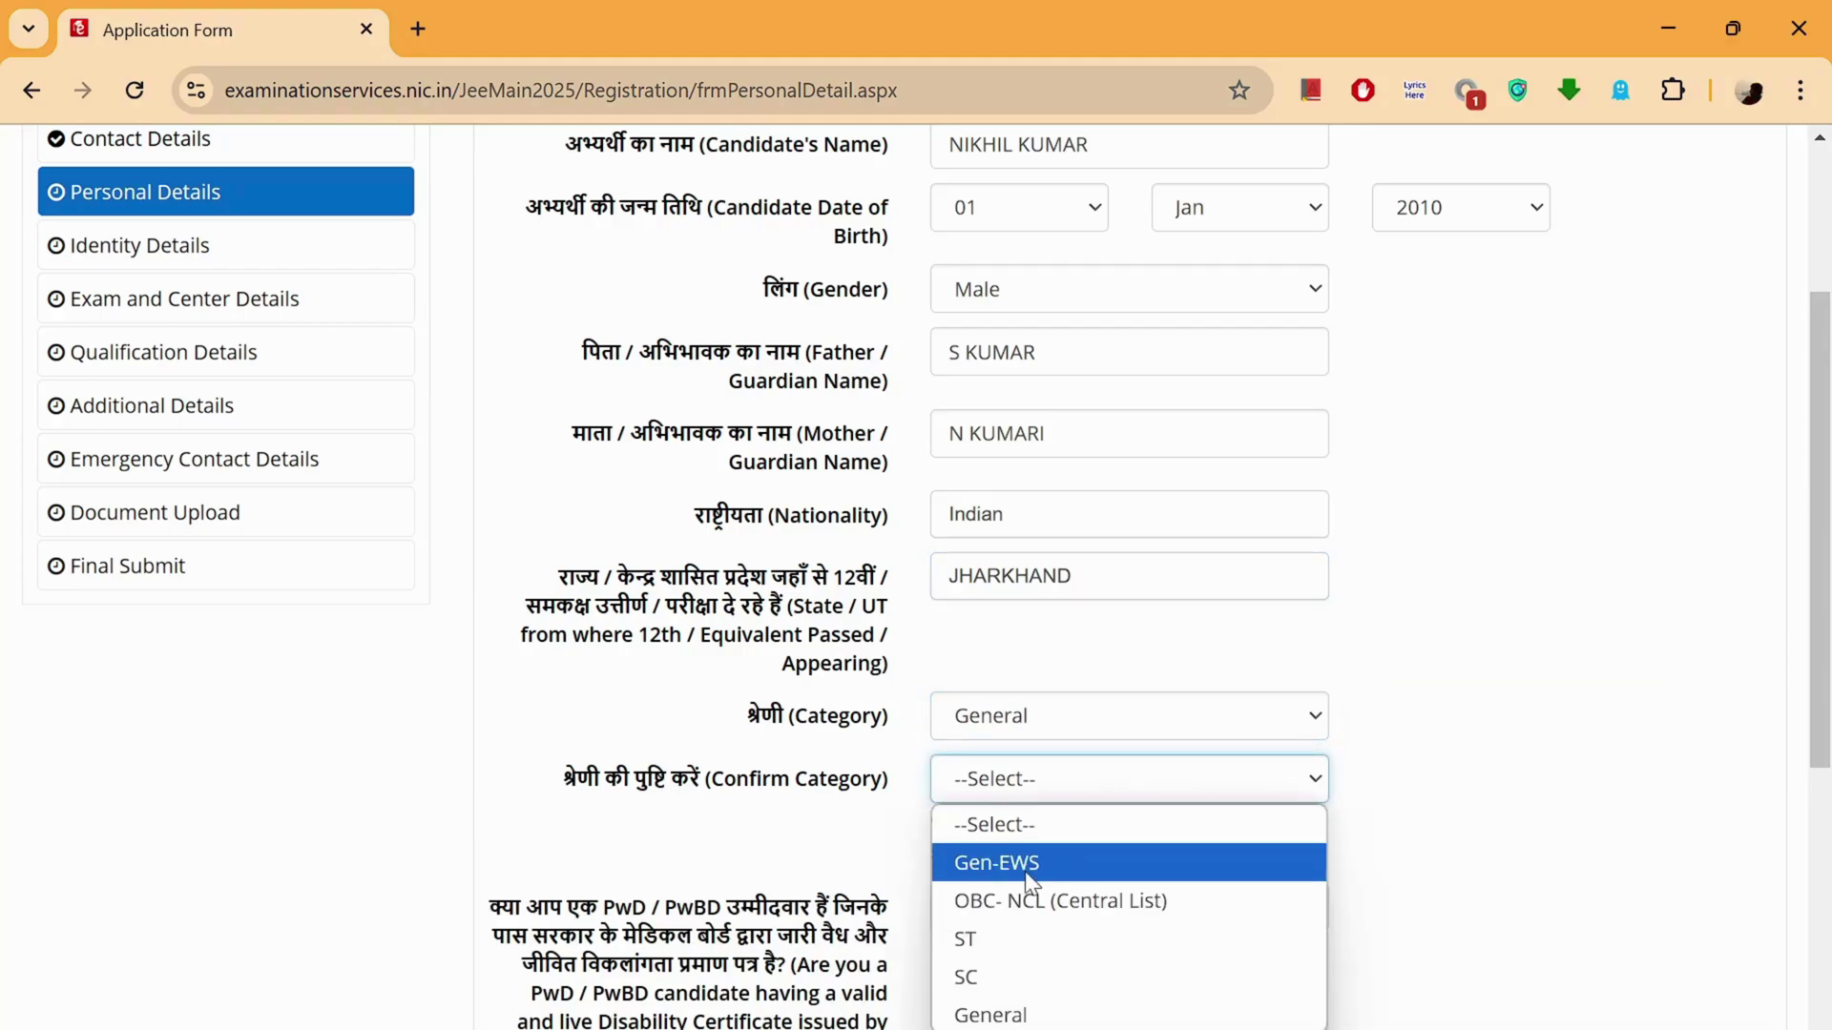
left_click(1023, 1002)
left_click(1029, 1018)
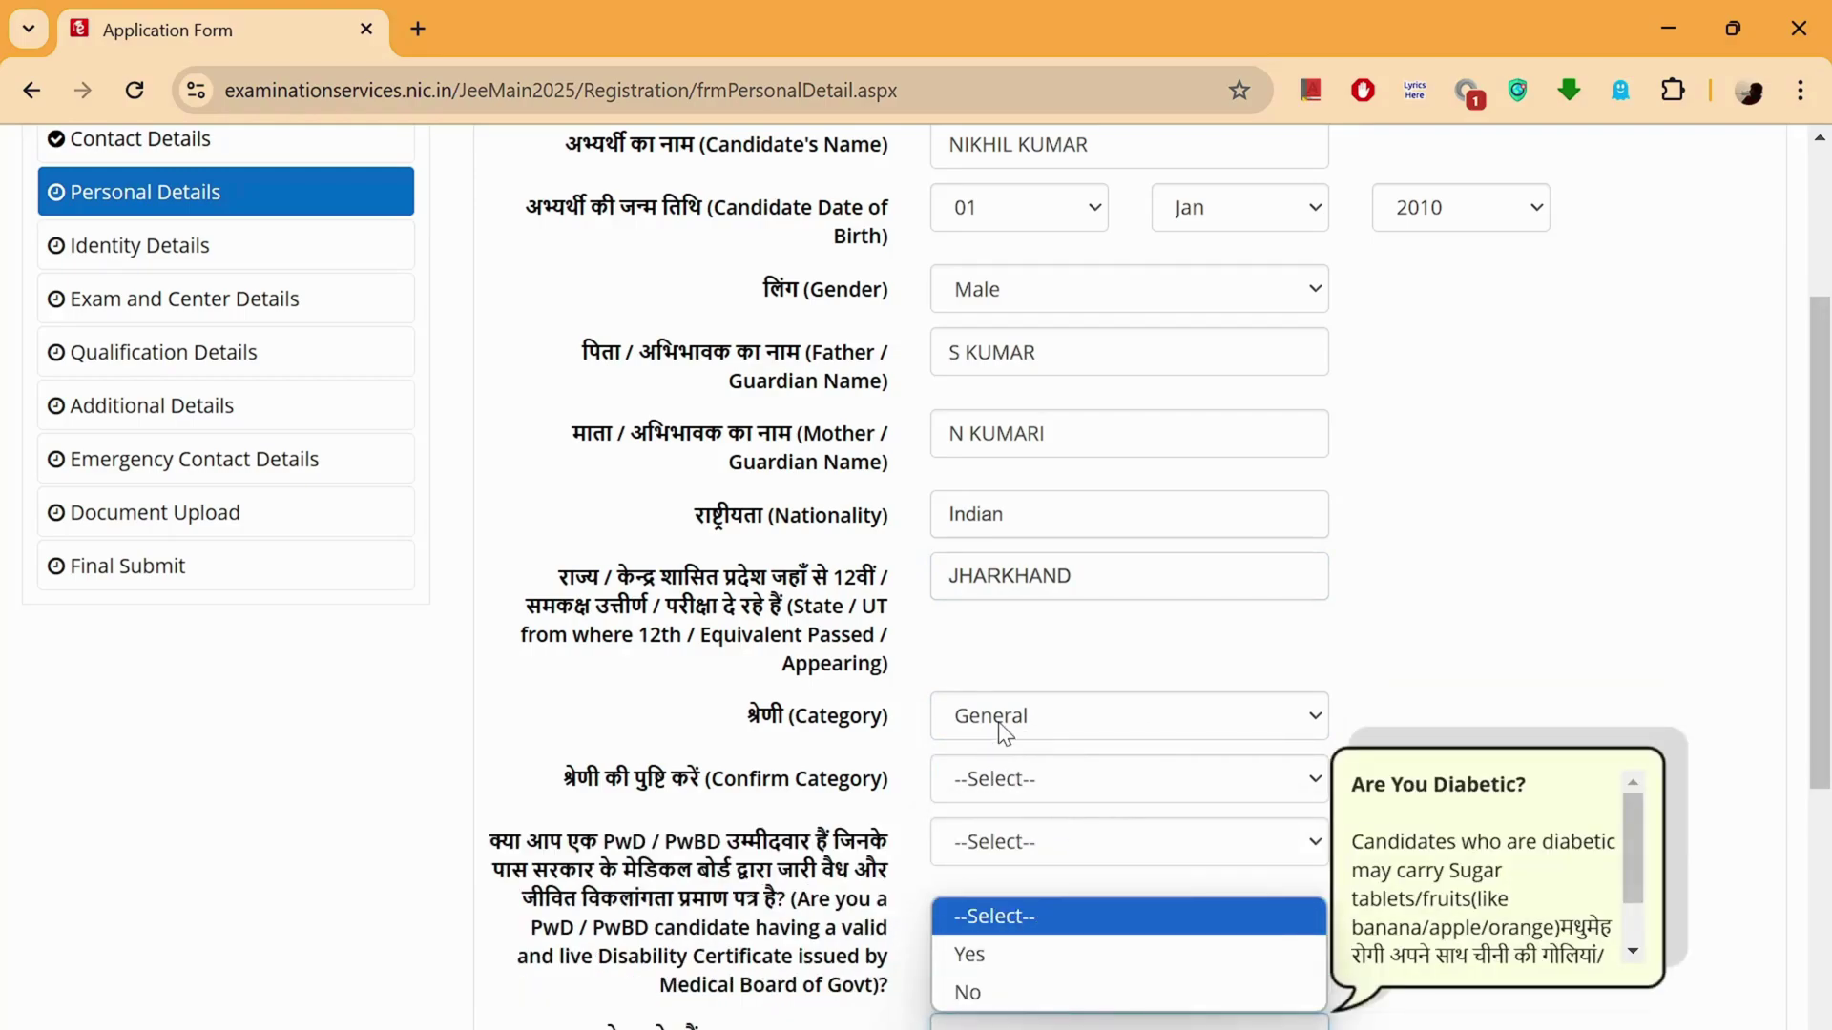
left_click(1002, 784)
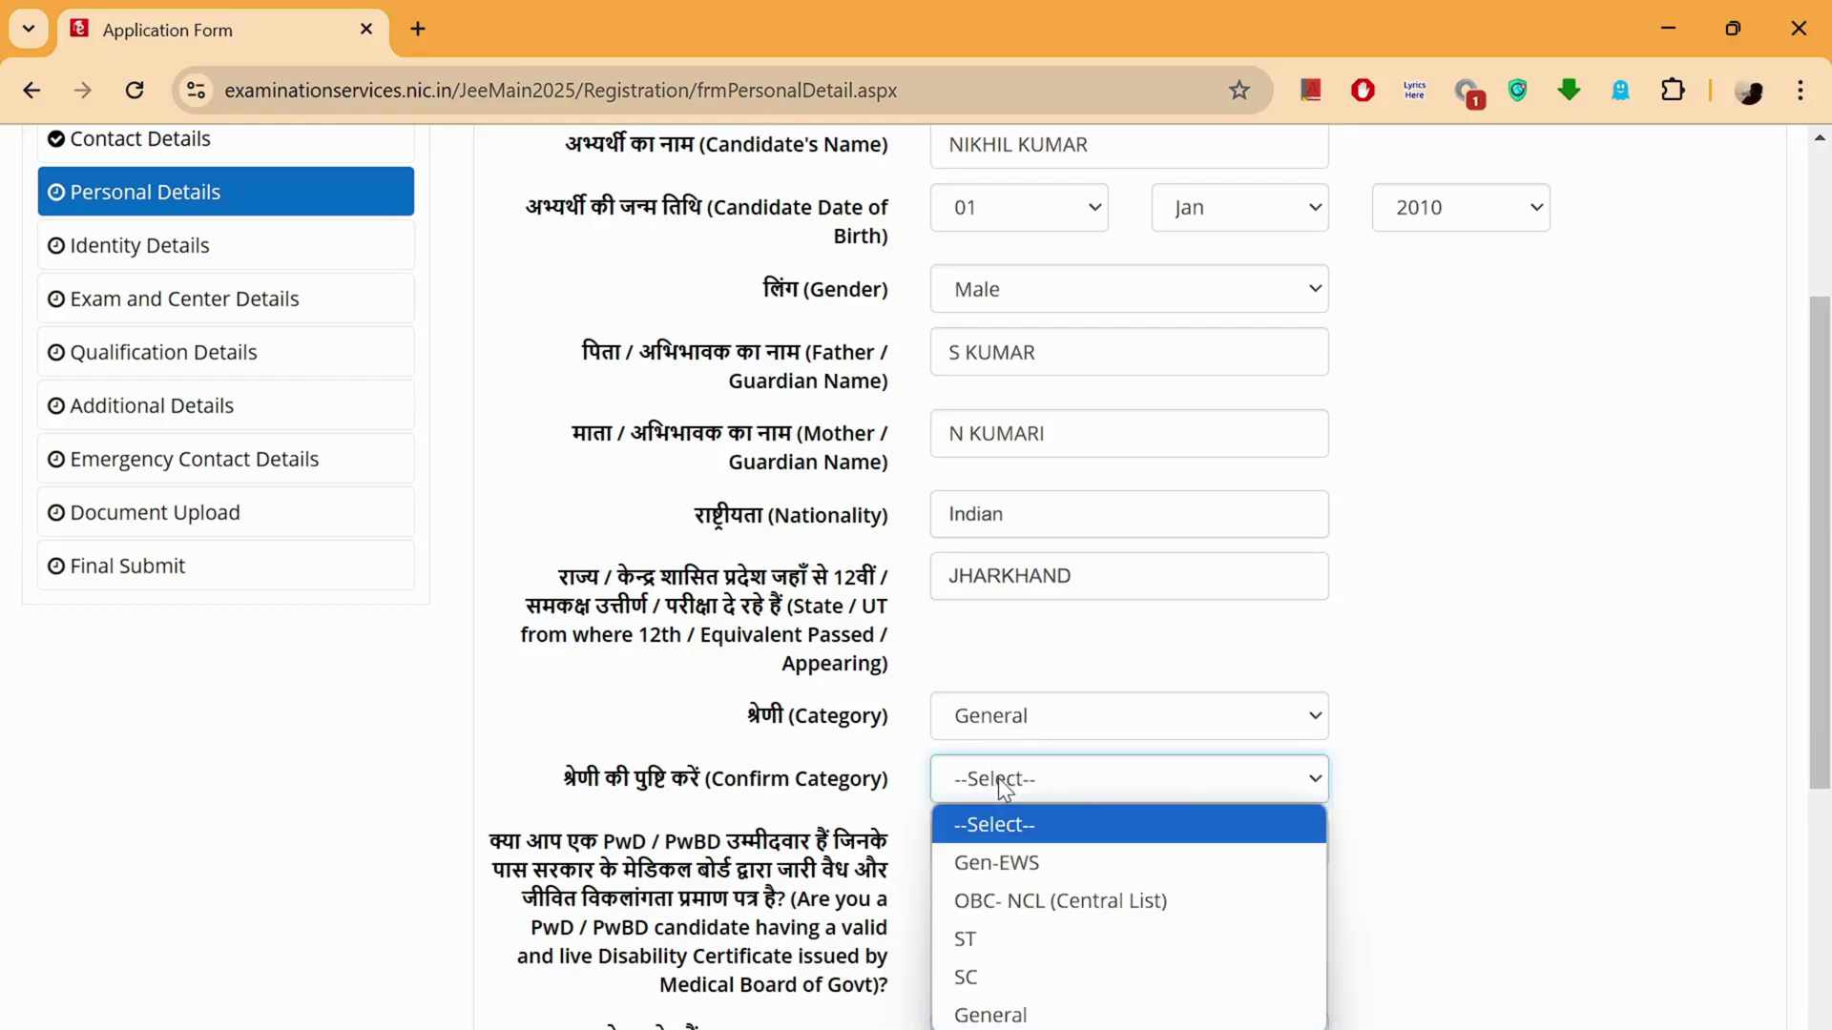
left_click(1003, 1016)
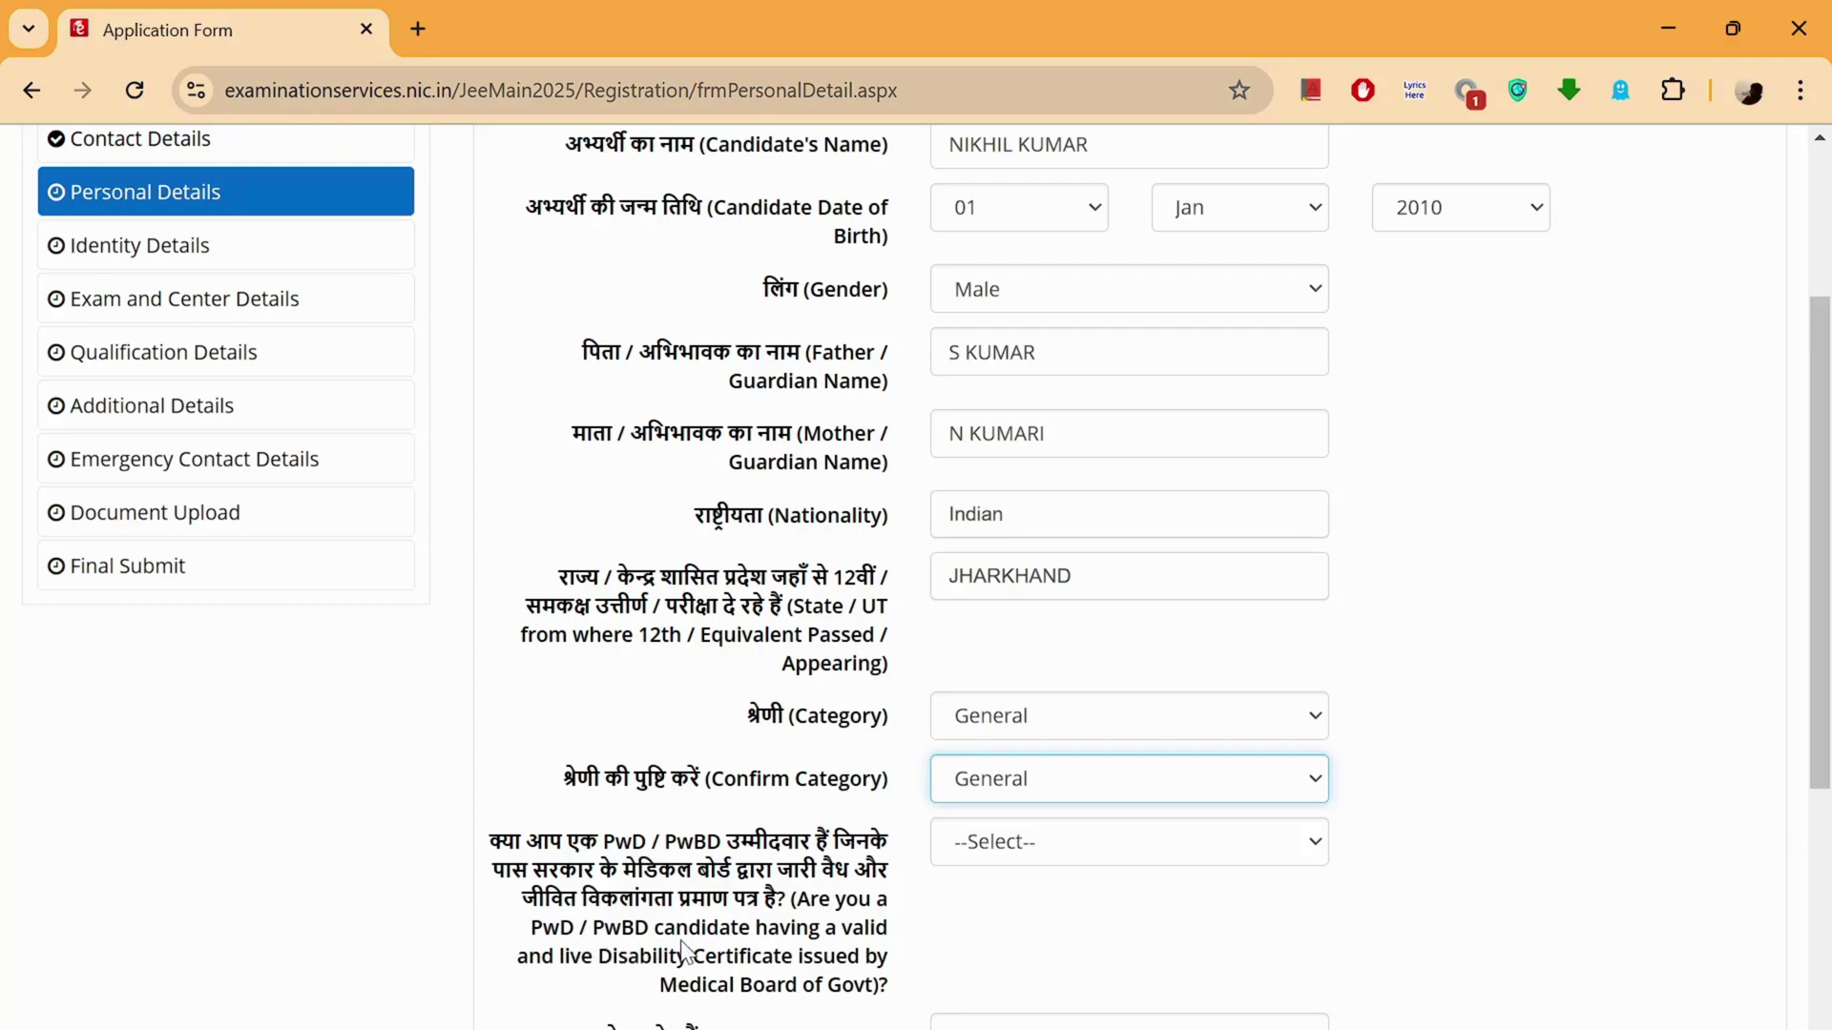
- Answer No to the PwD and diabetic questions and choose Urban residence
left_click(1045, 847)
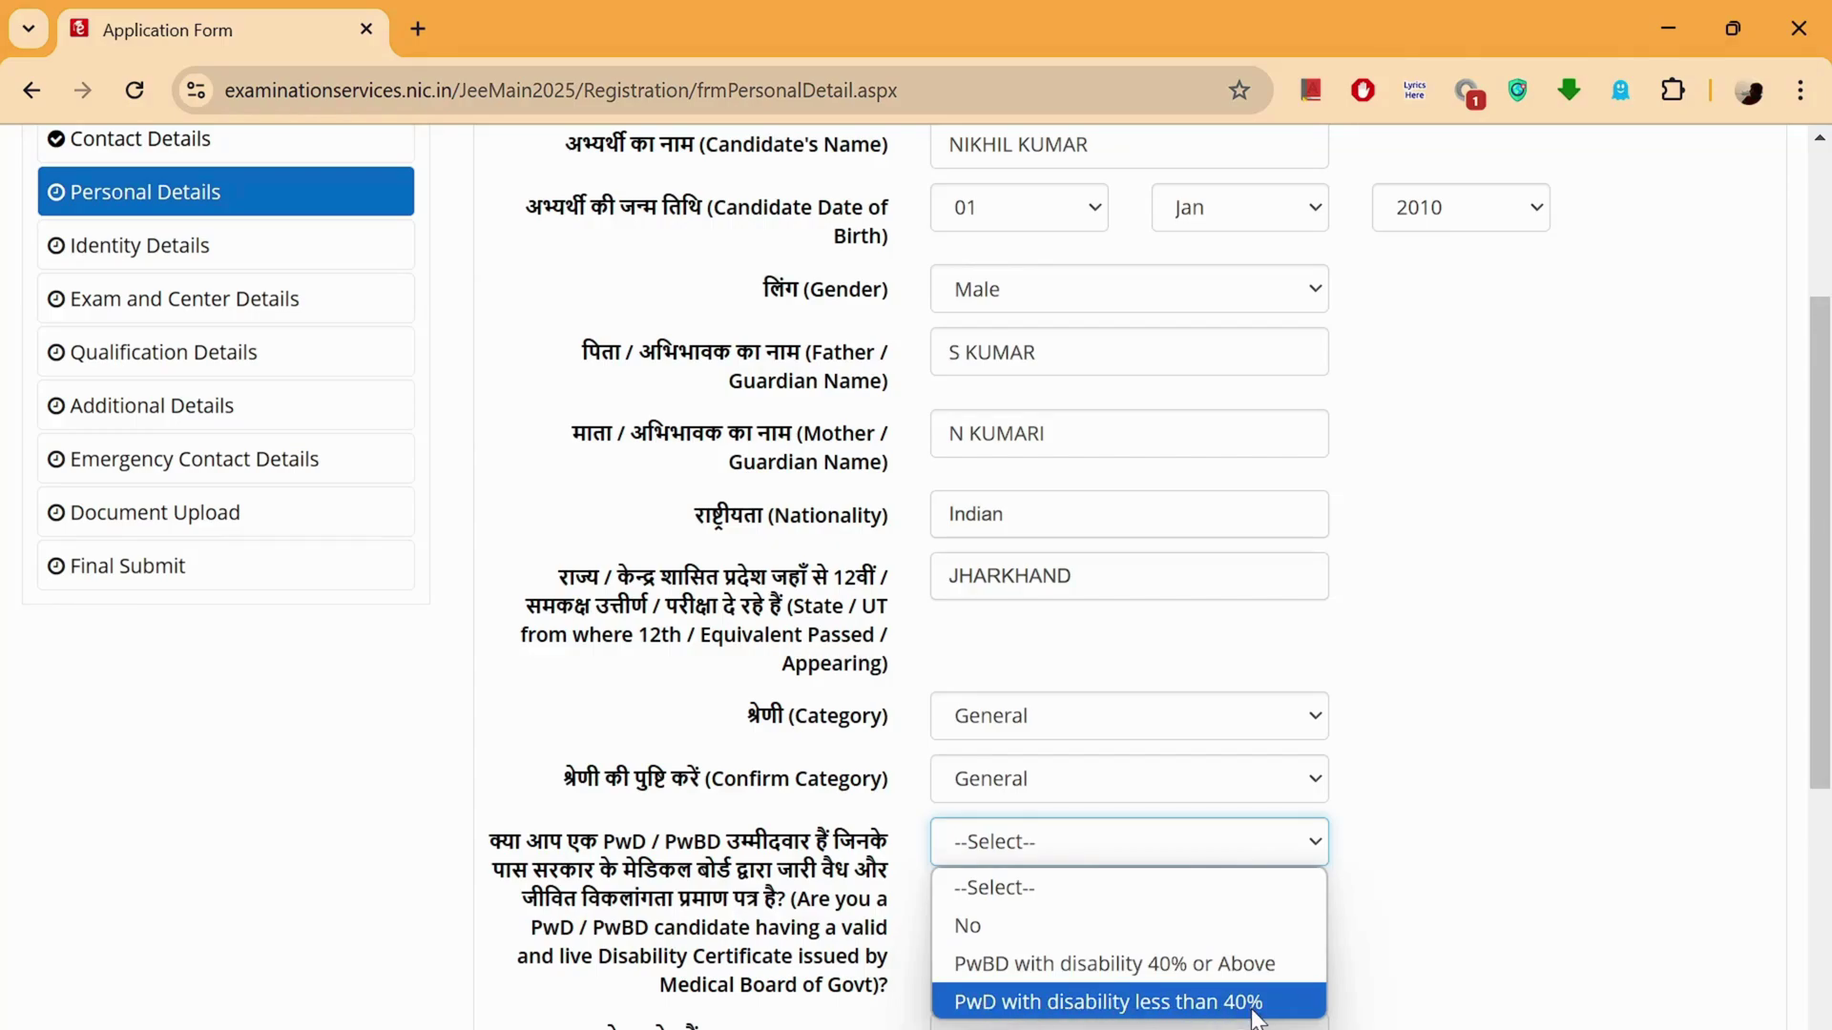
left_click(1106, 927)
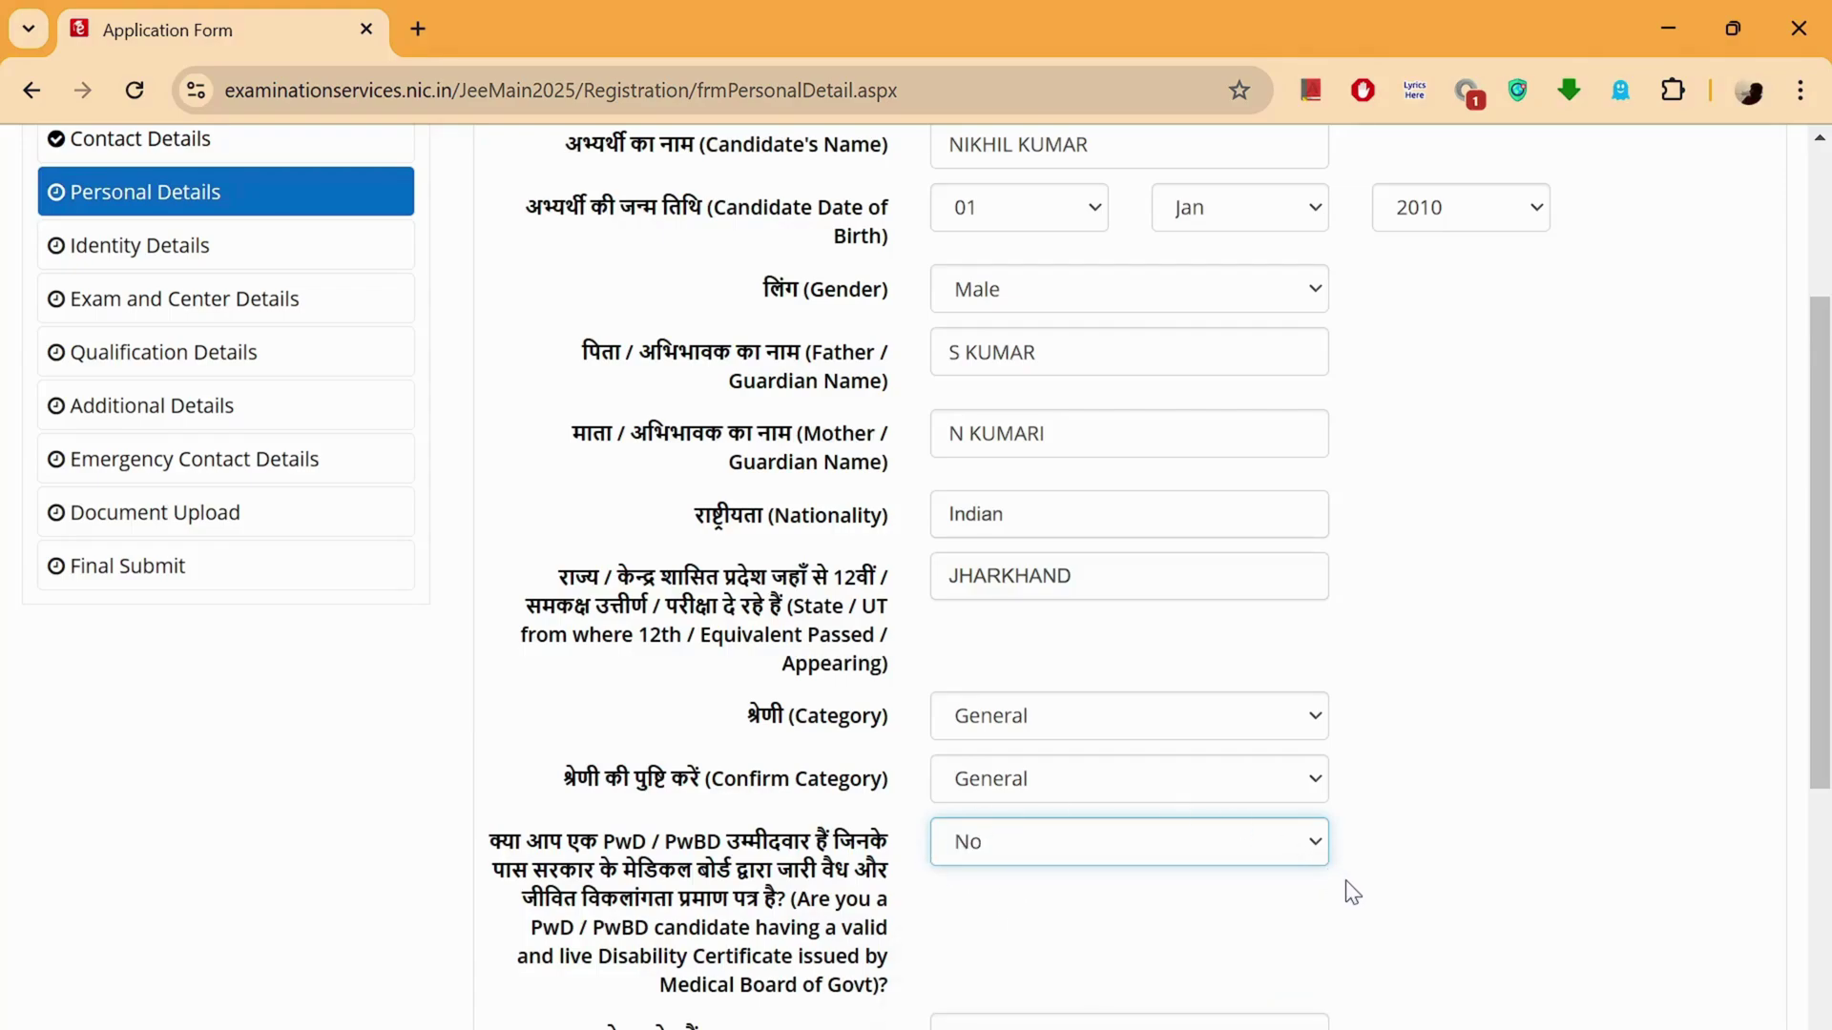
scroll(1349, 887, "down", 1)
scroll(1345, 879, "down", 2)
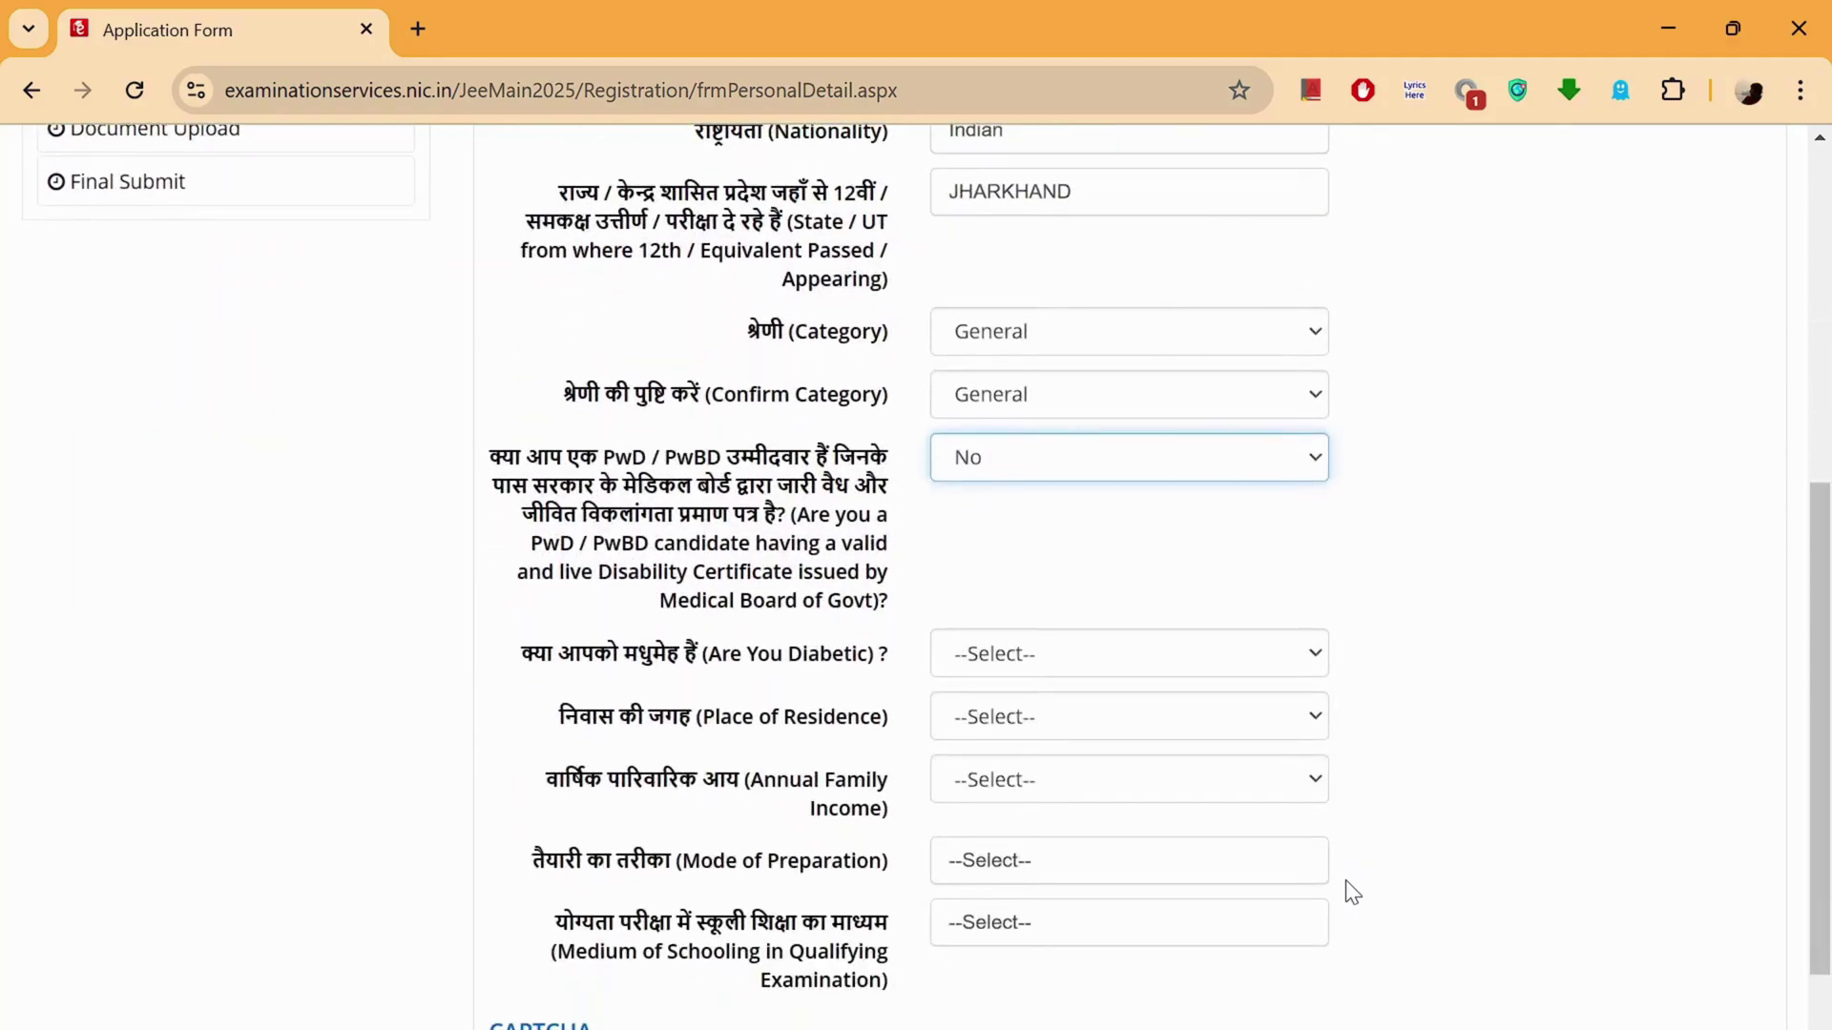
left_click(1054, 648)
left_click(1015, 771)
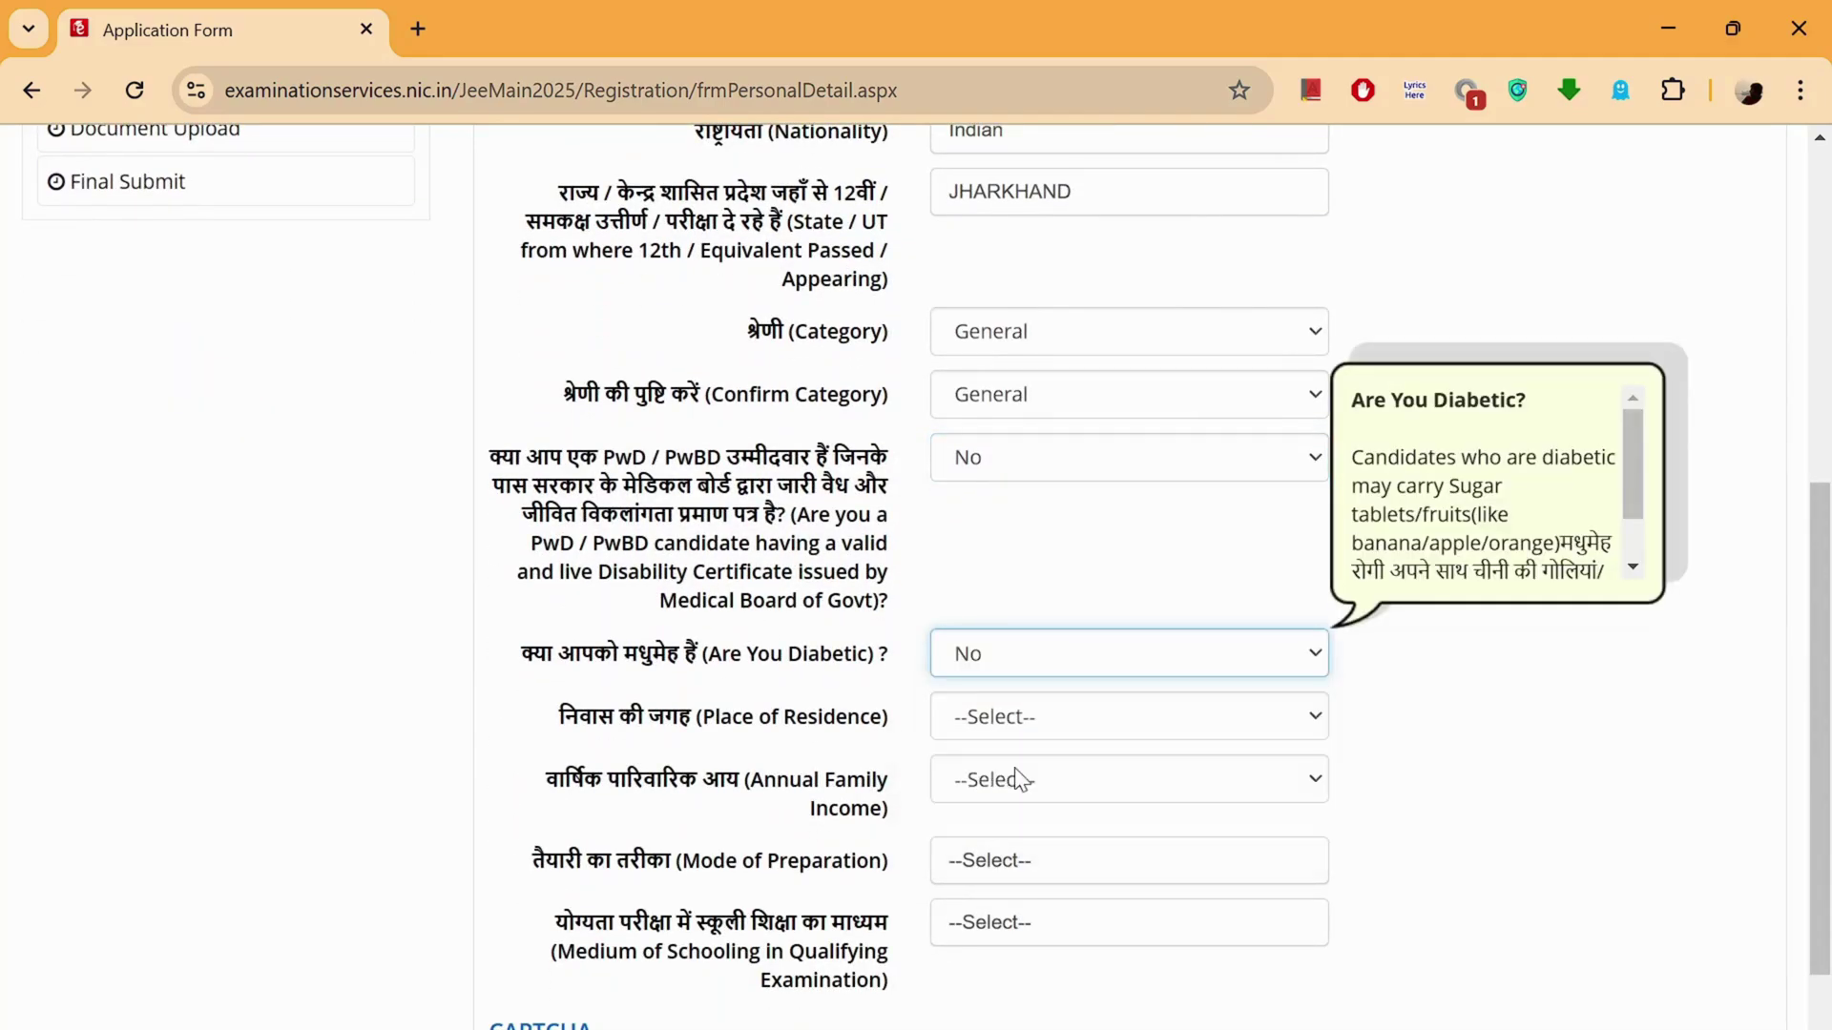
scroll(1301, 896, "down", 3)
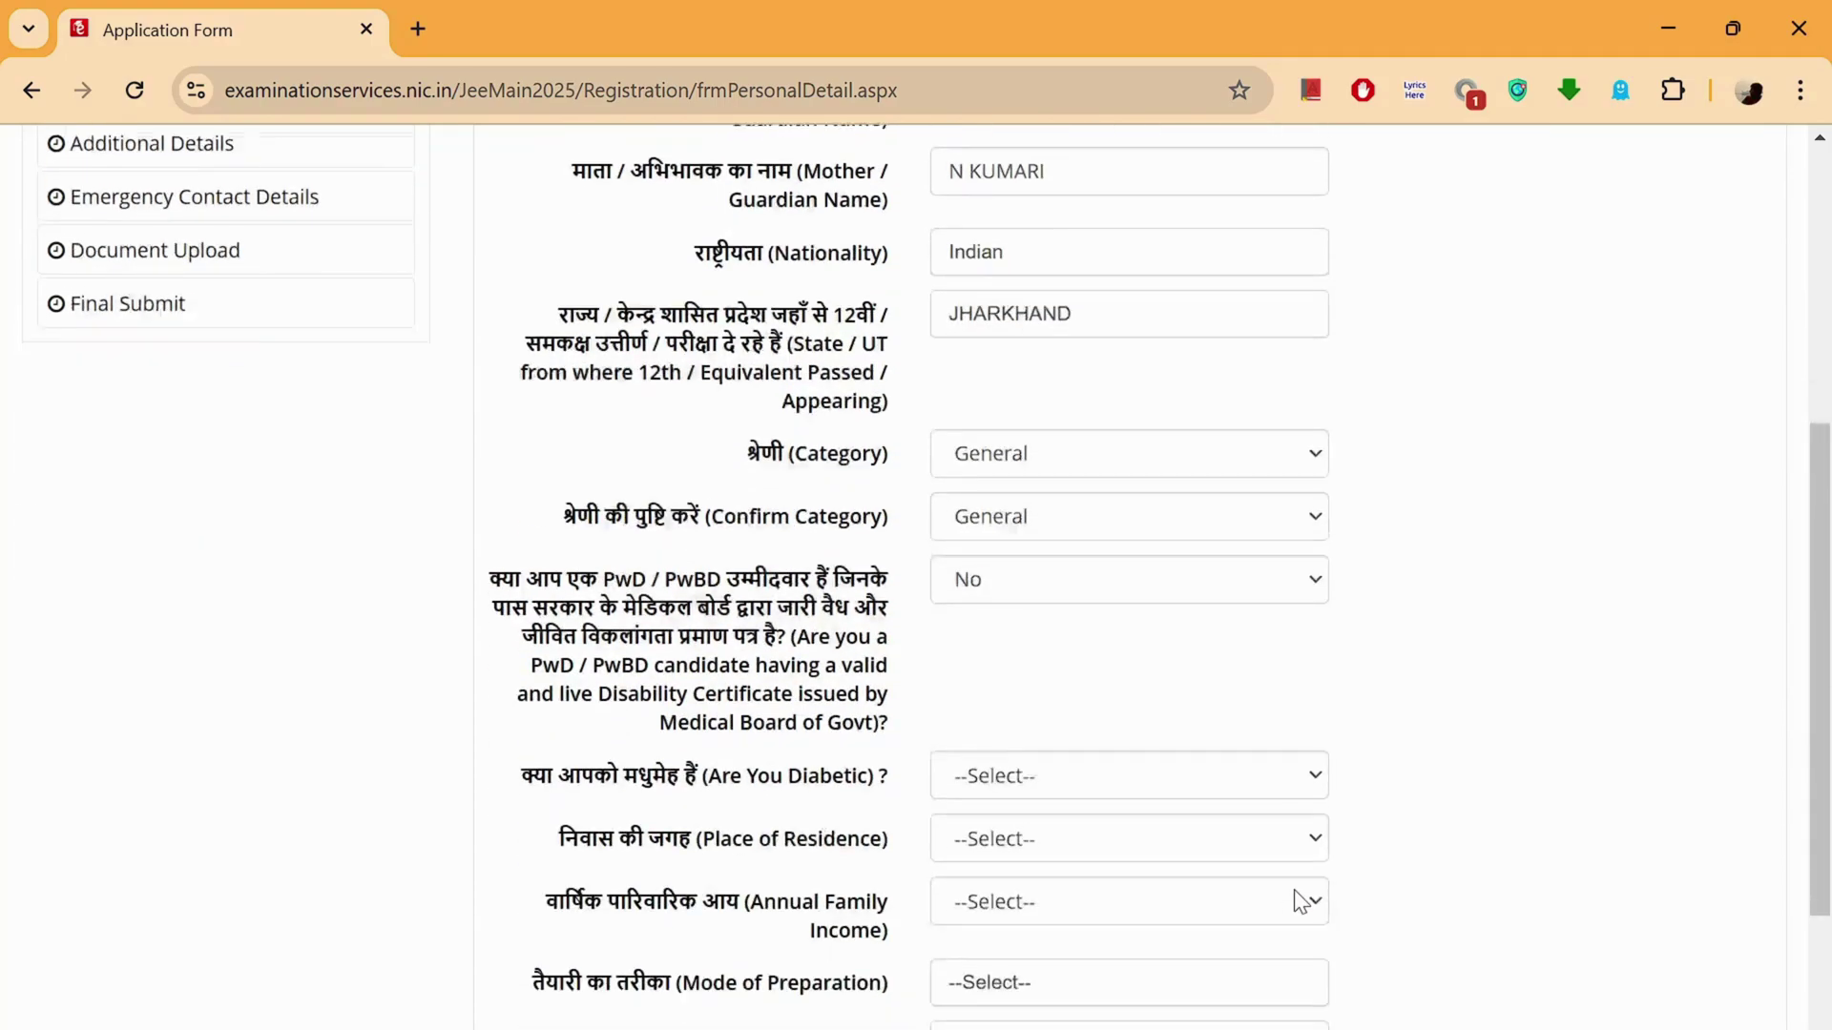
left_click(1103, 689)
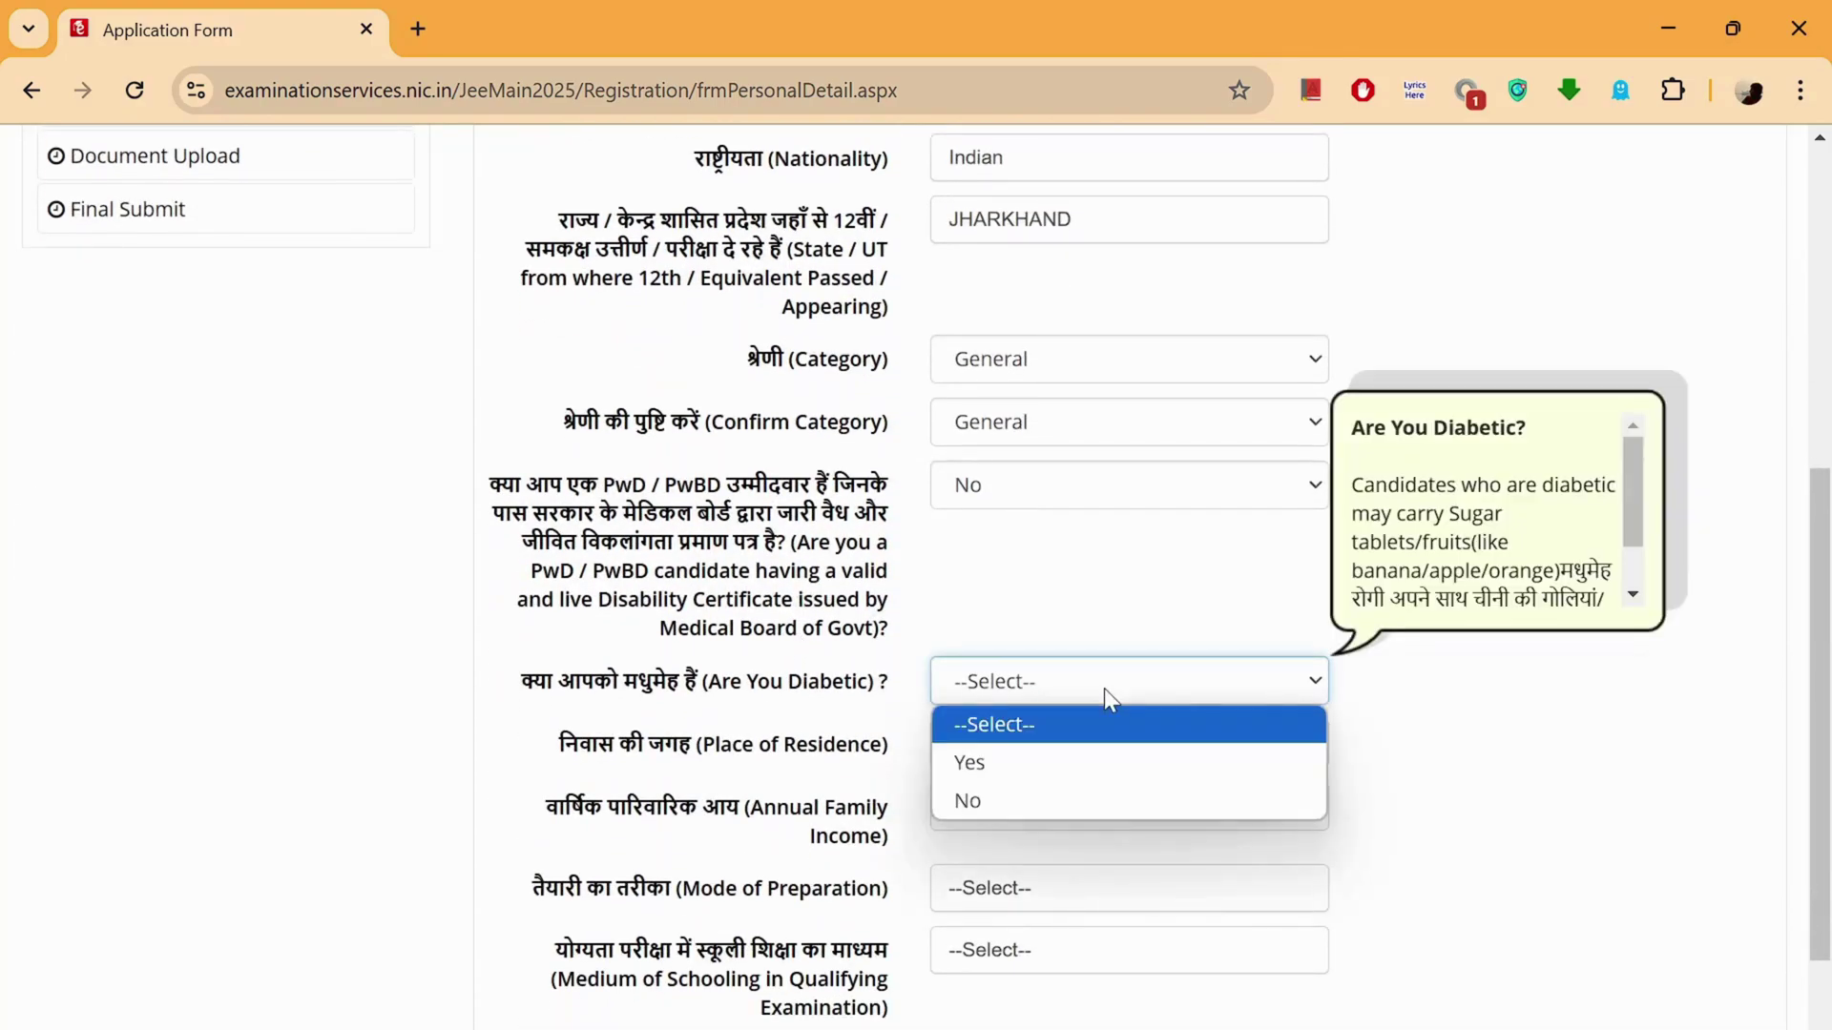
left_click(1042, 799)
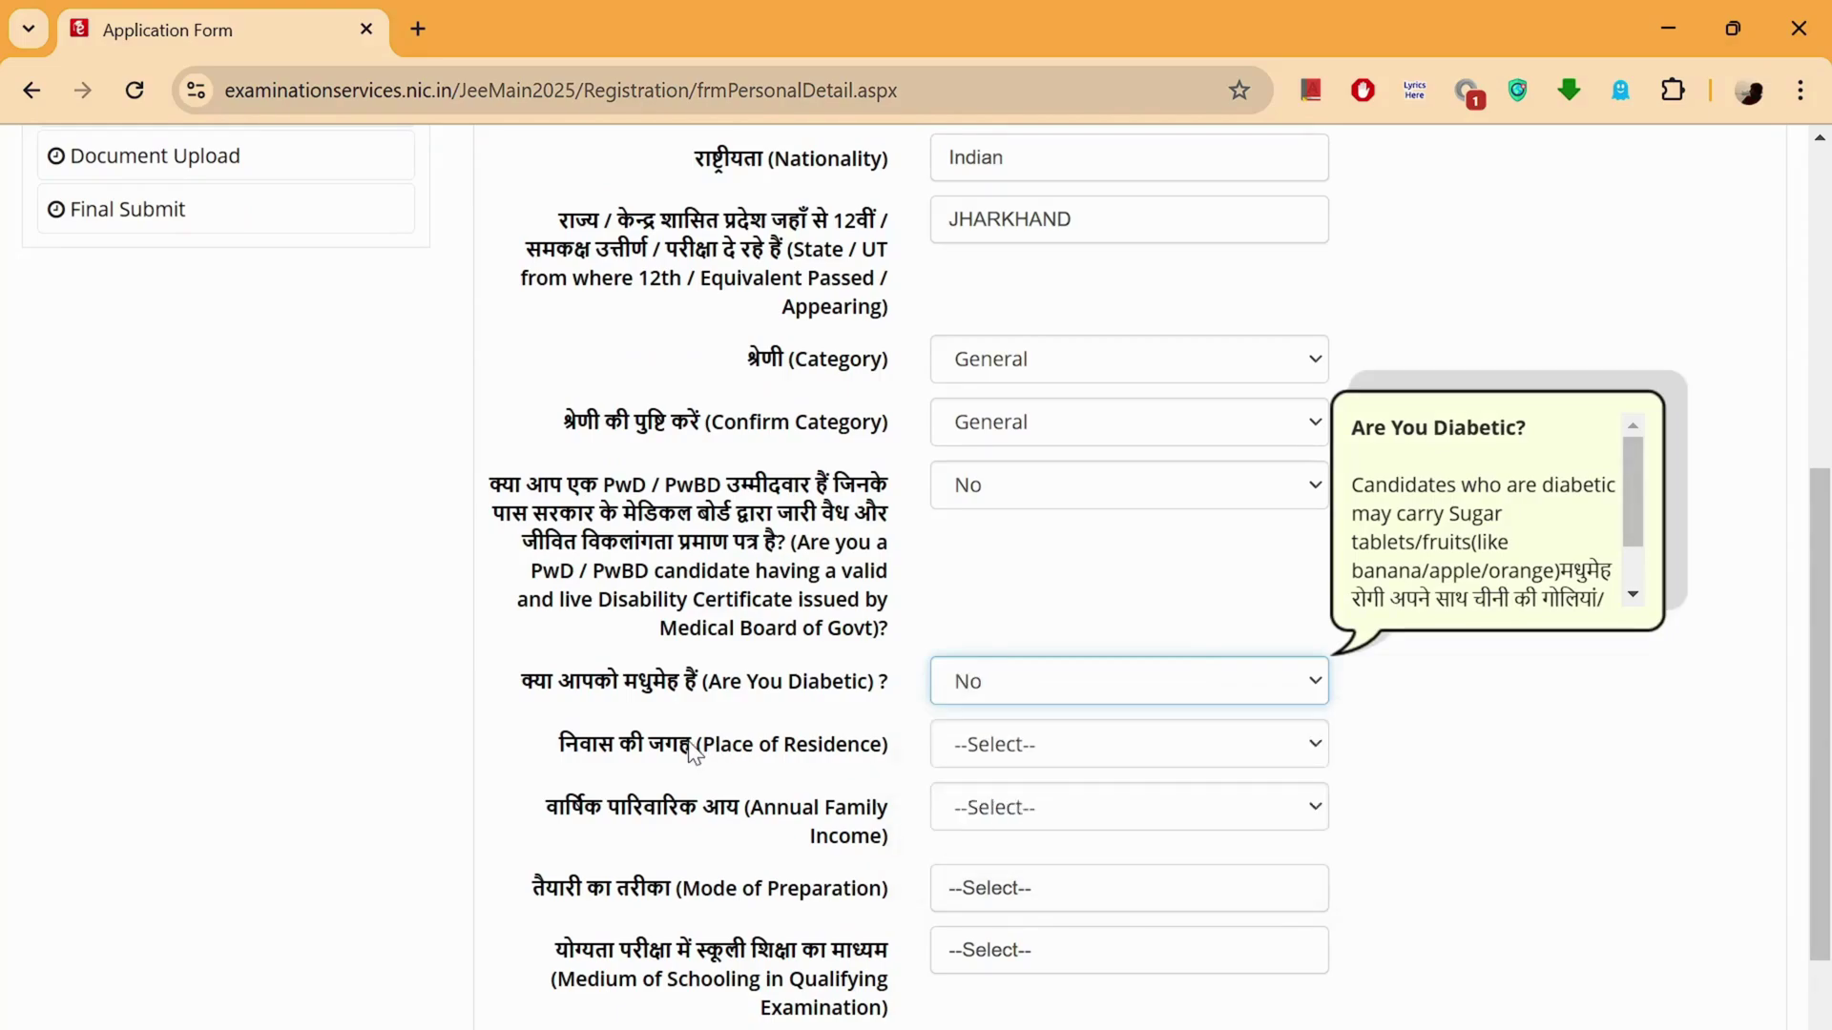
left_click(999, 746)
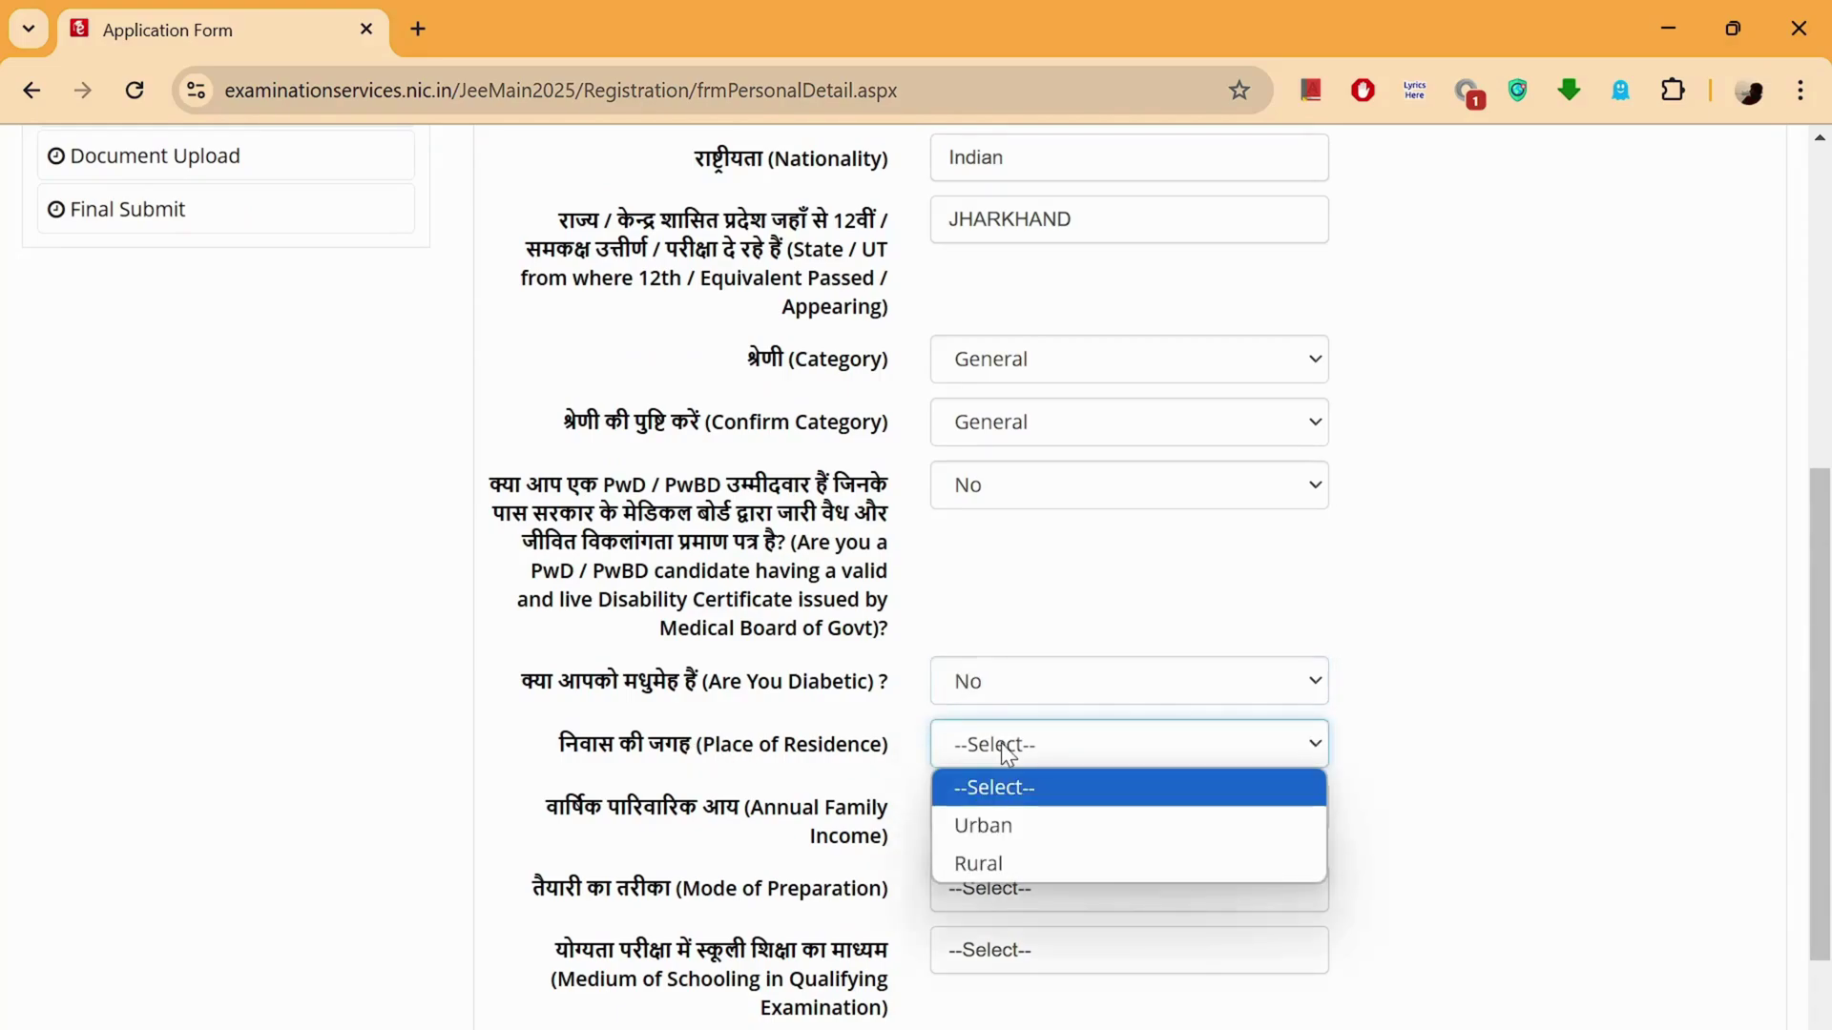
left_click(1010, 828)
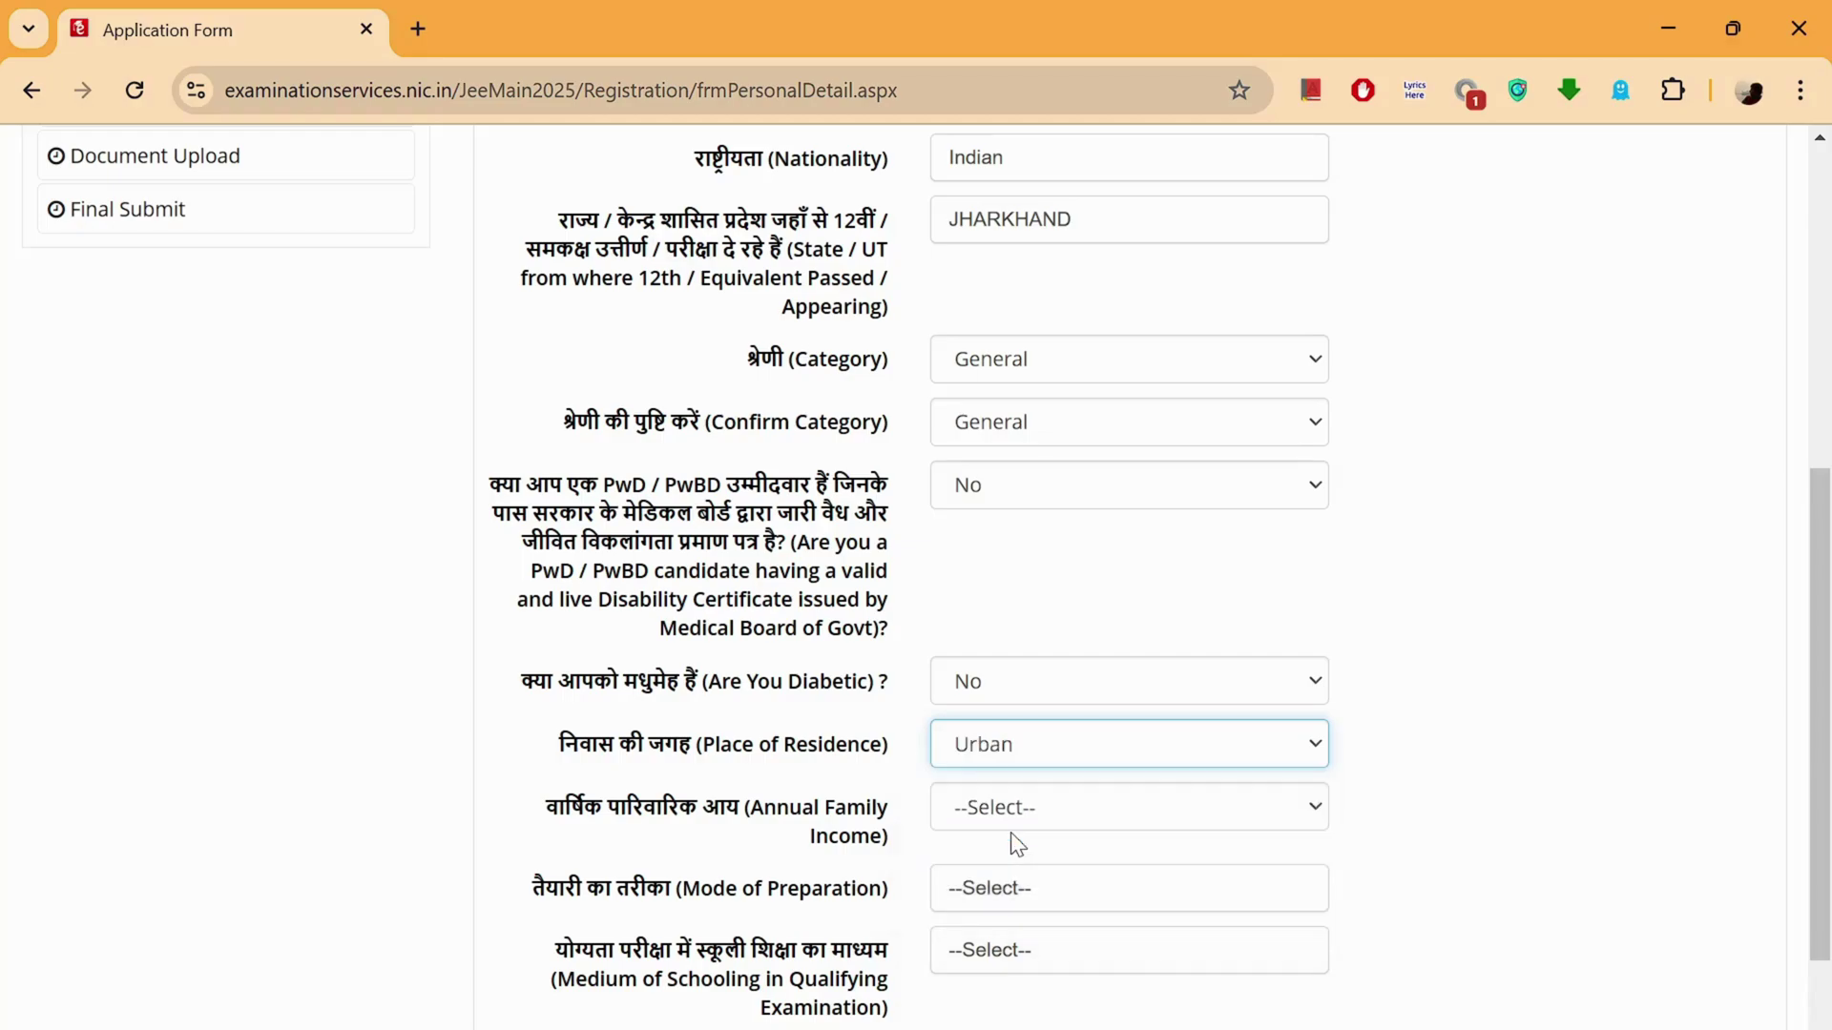
left_click(1110, 822)
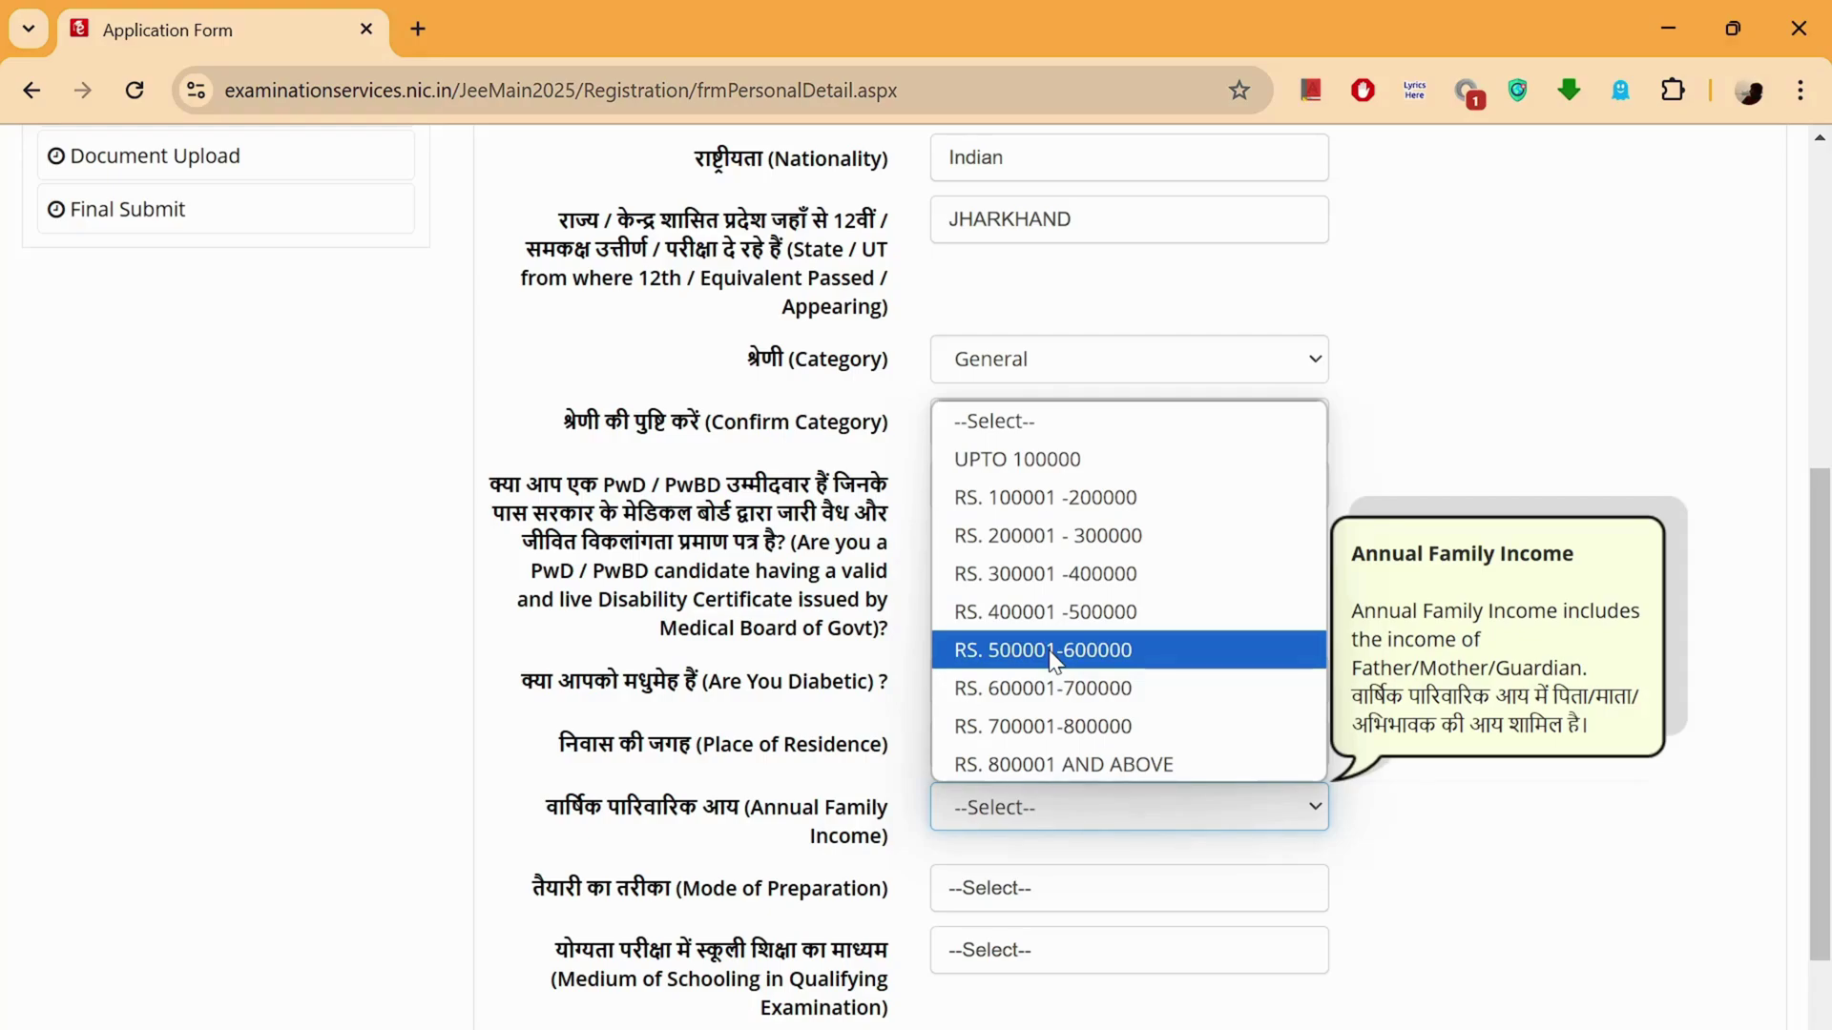
left_click(1050, 652)
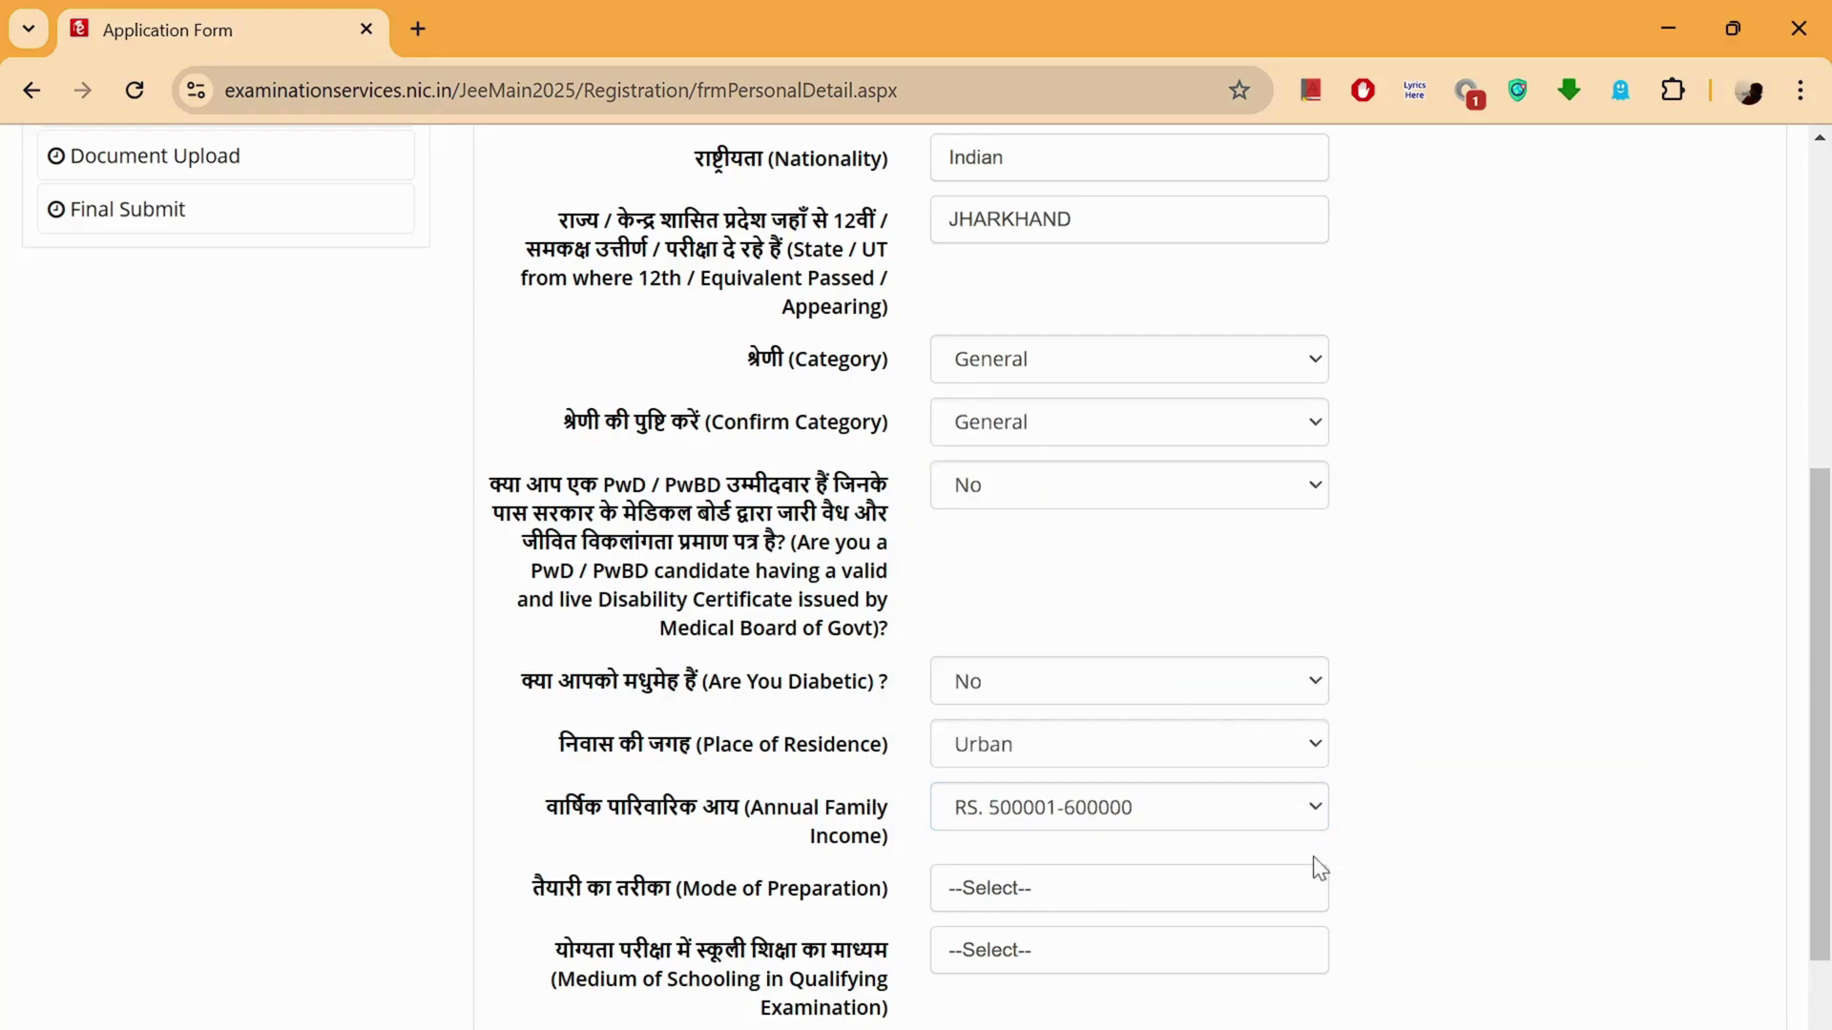
left_click(1051, 892)
left_click(993, 1014)
scroll(1048, 694, "down", 3)
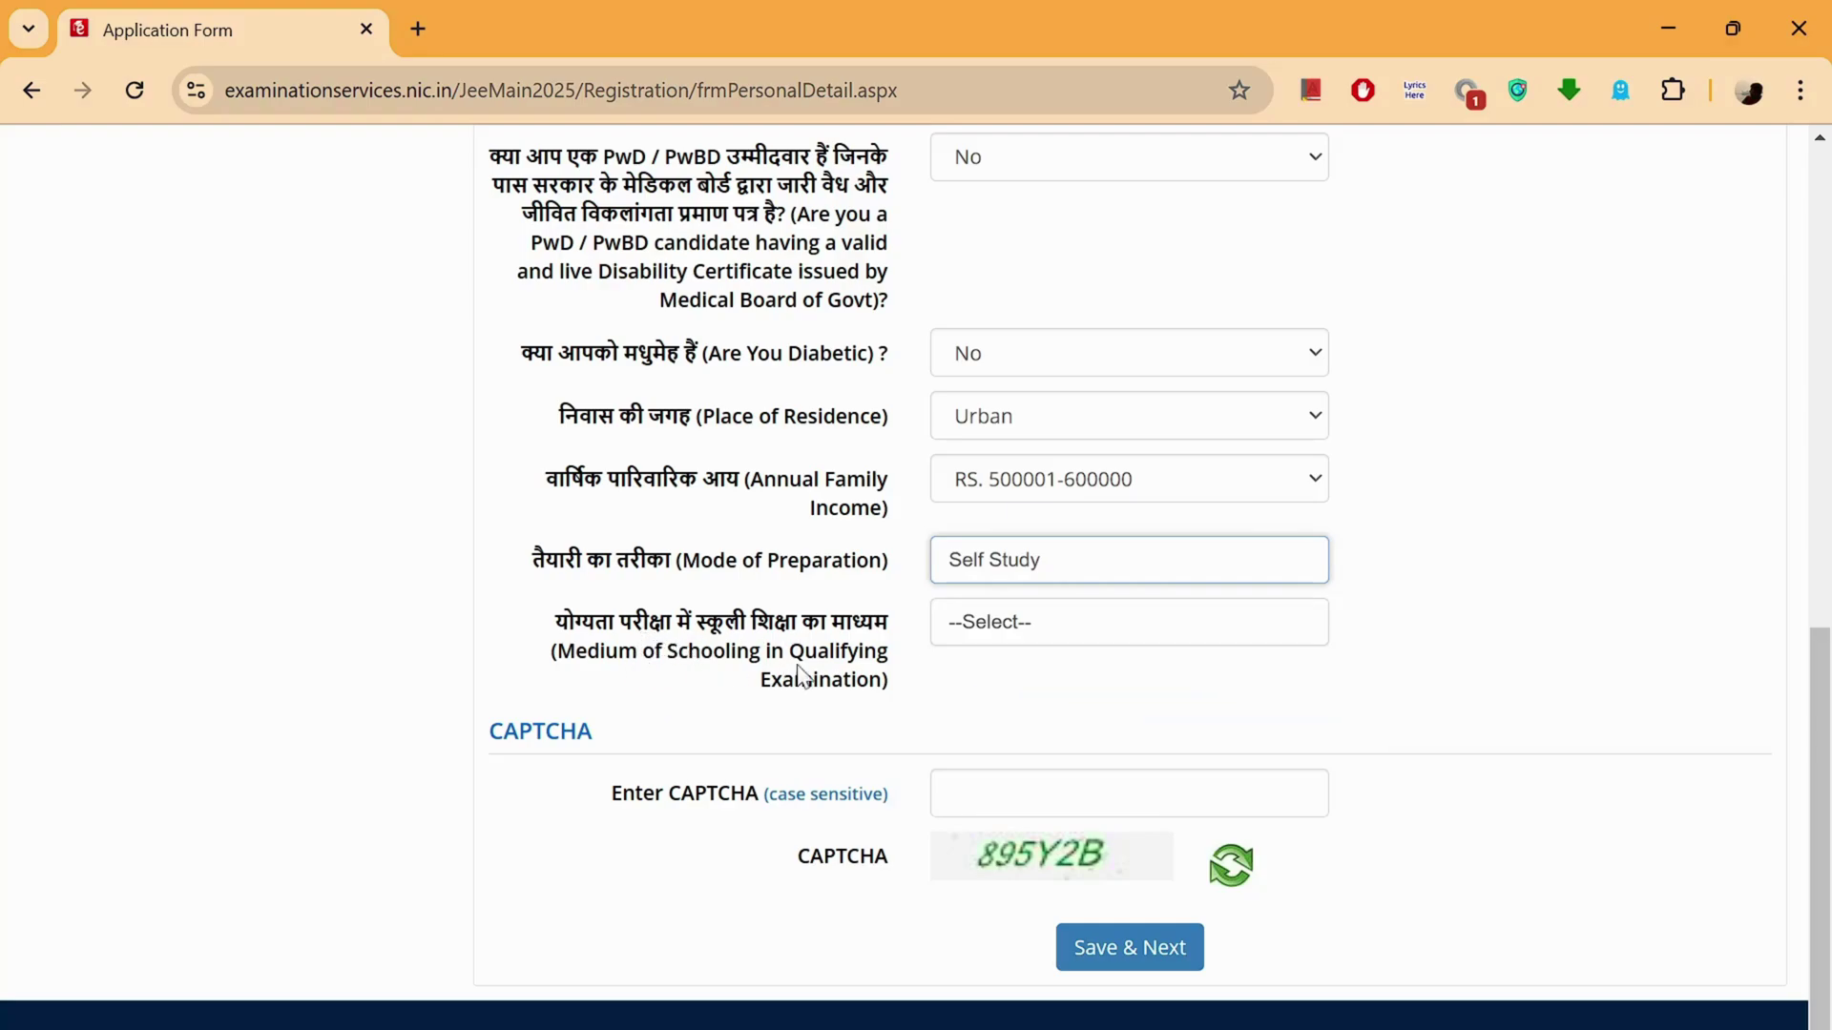
left_click(1008, 649)
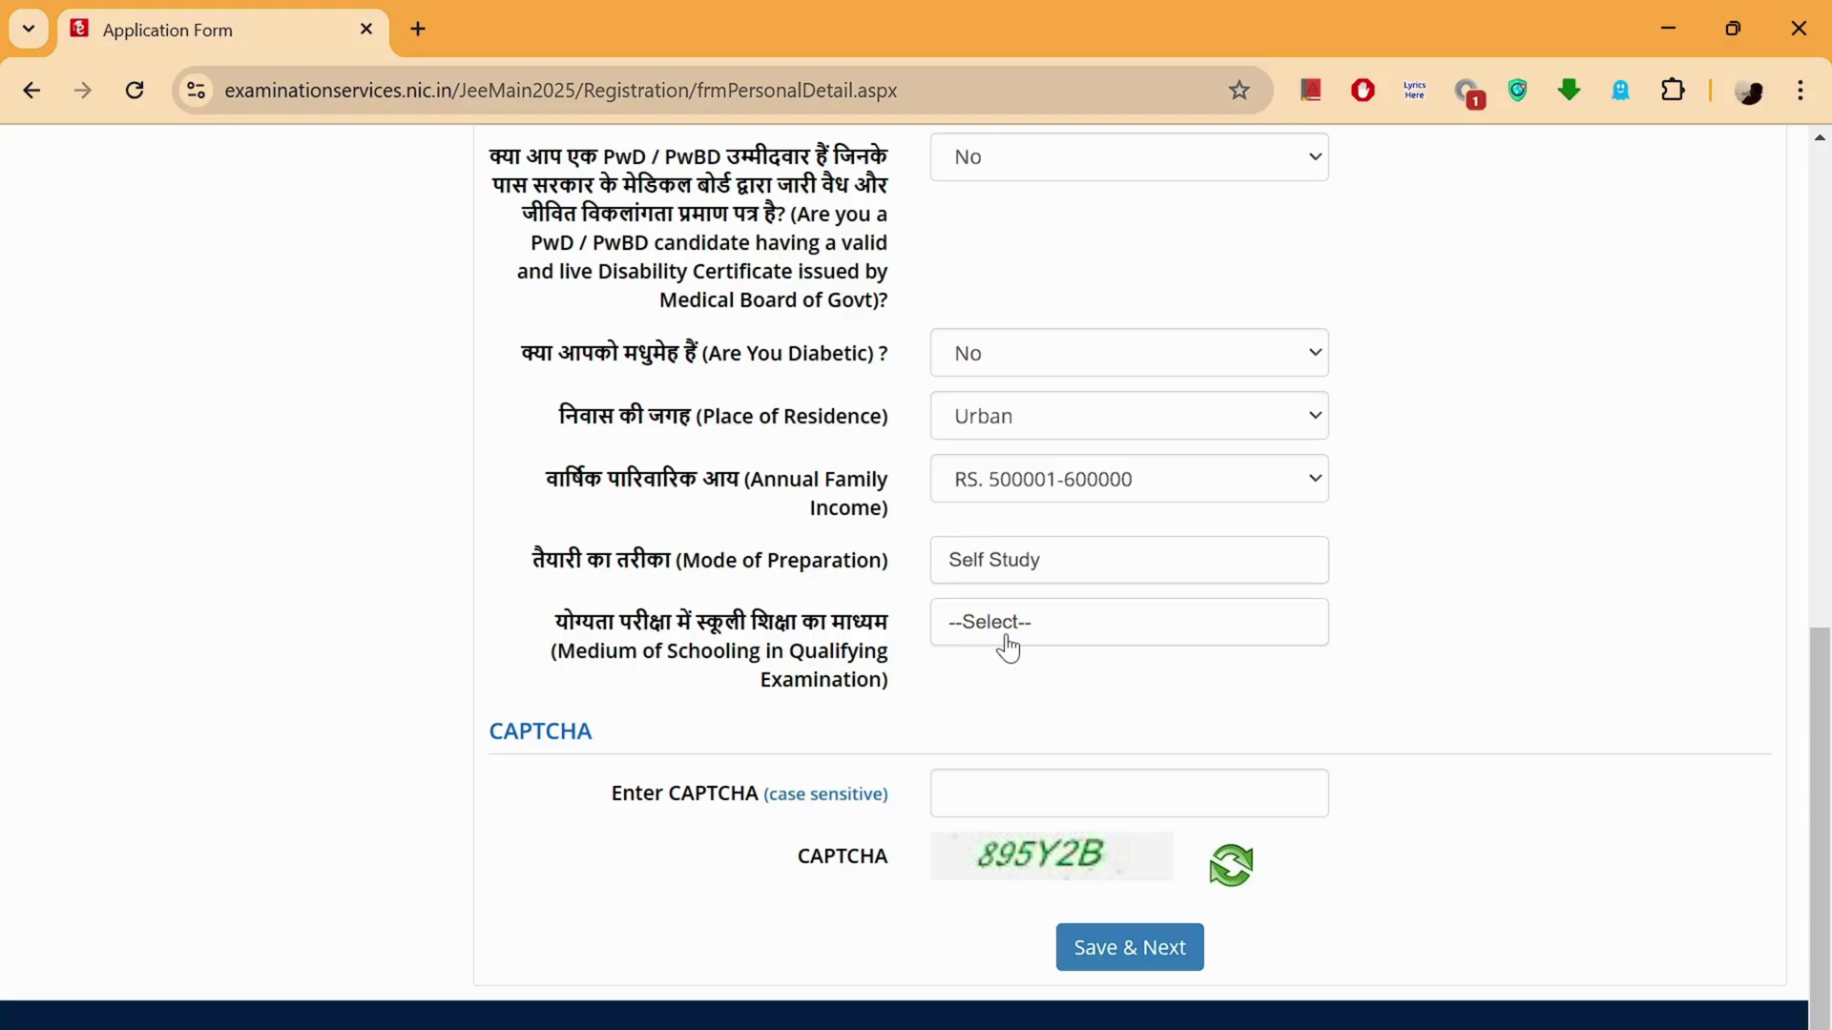
left_click(1008, 649)
- Choose English schooling medium, enter the CAPTCHA, and save the Personal Details with confirmation
left_click(1011, 891)
left_click(984, 805)
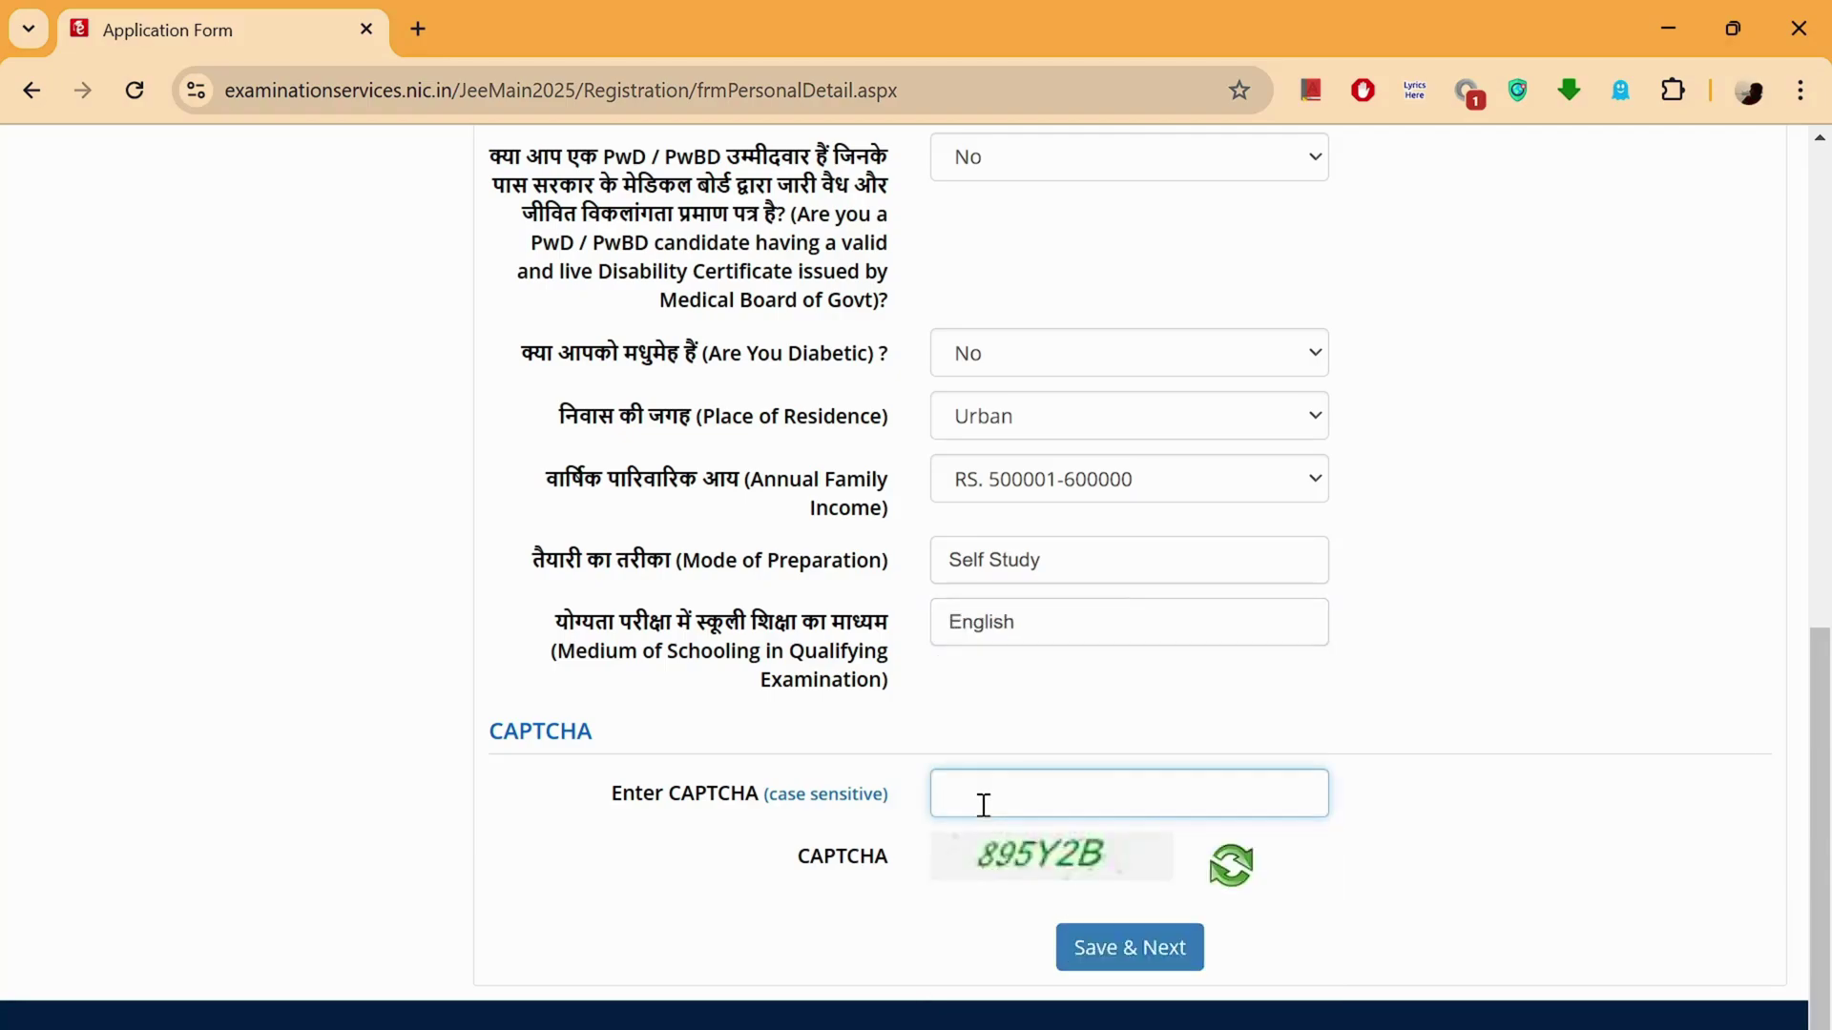
type("895Y2B")
left_click(1106, 969)
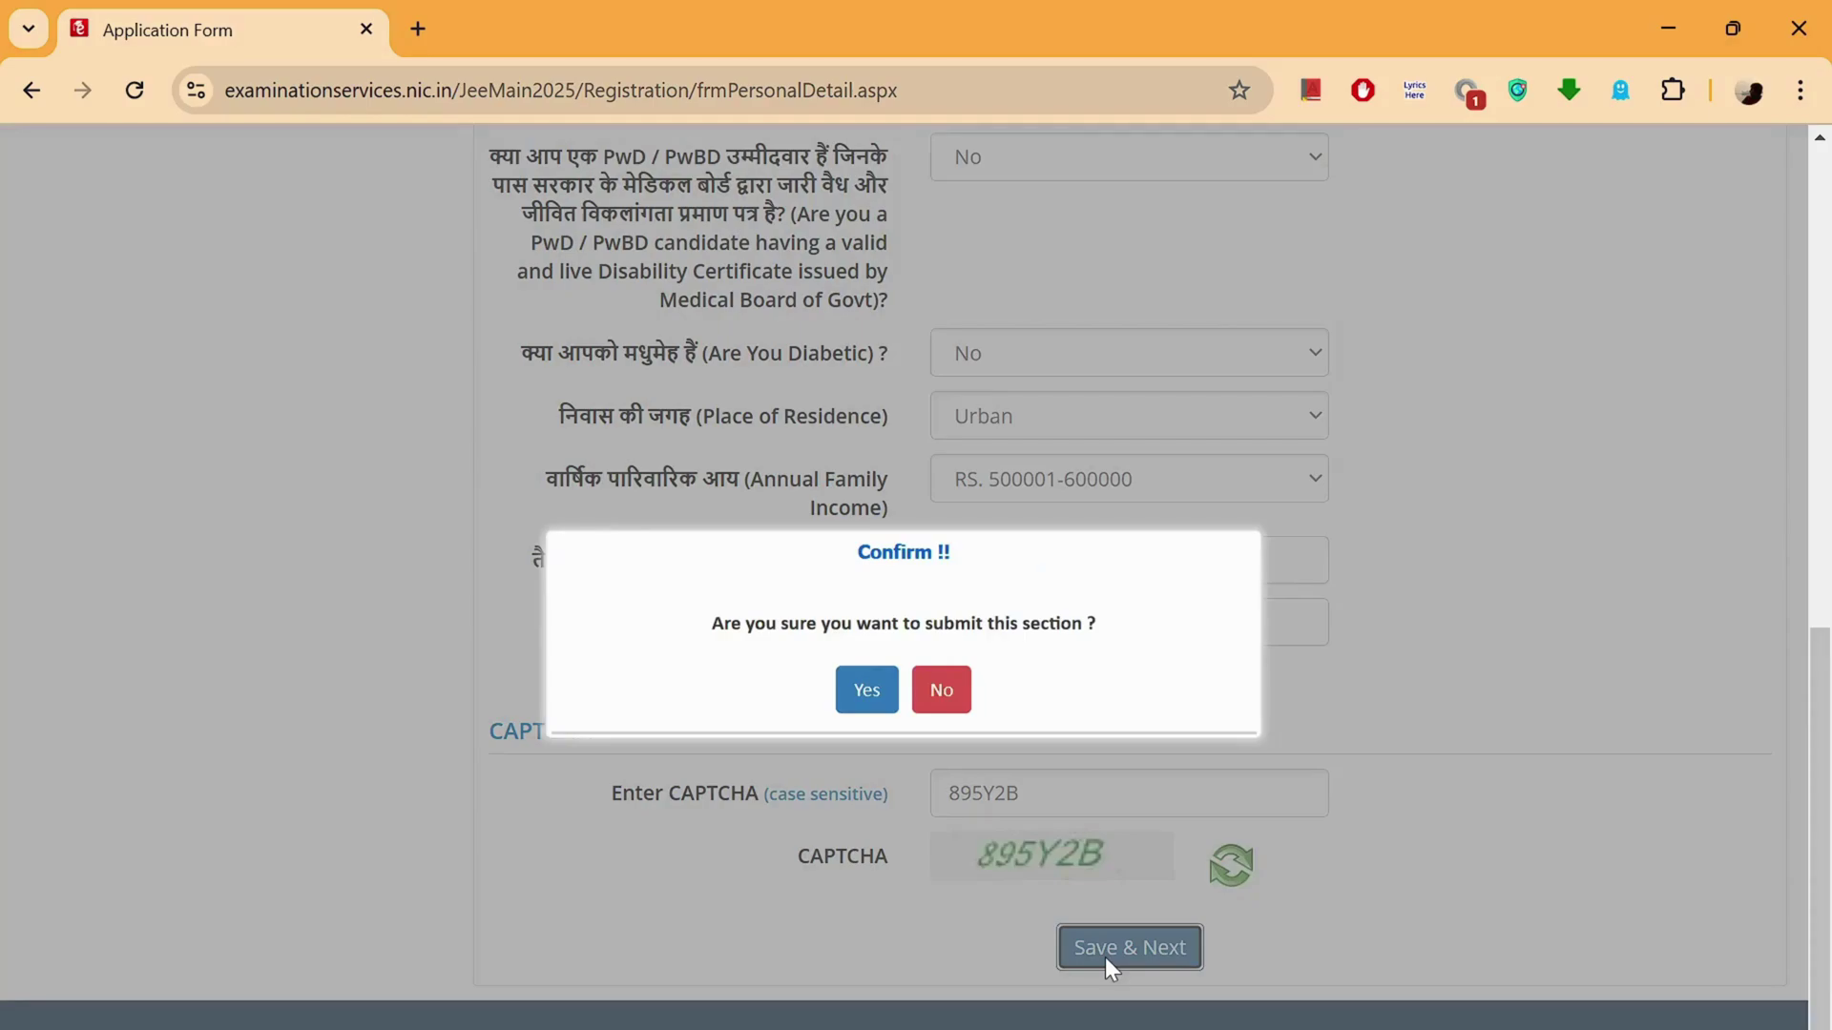
left_click(867, 690)
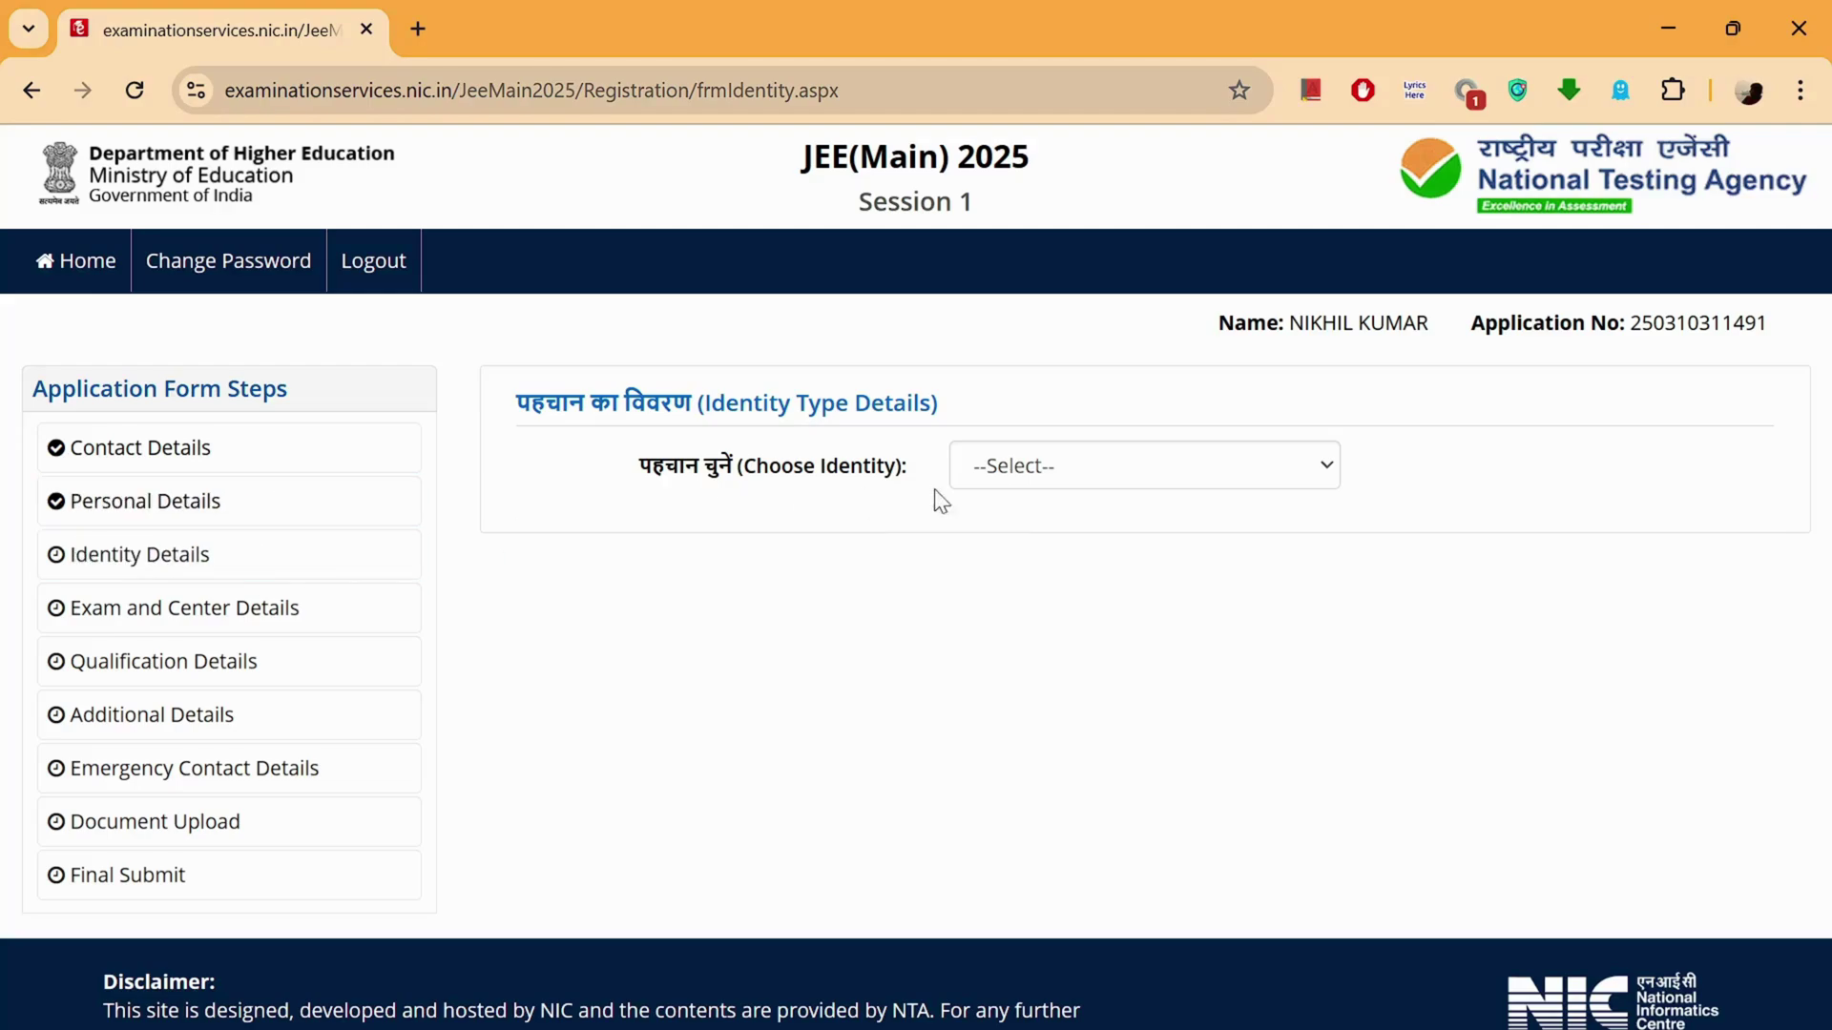
- Select PAN Card Number as the identity, enter the PAN, and submit the identity details
left_click(1120, 477)
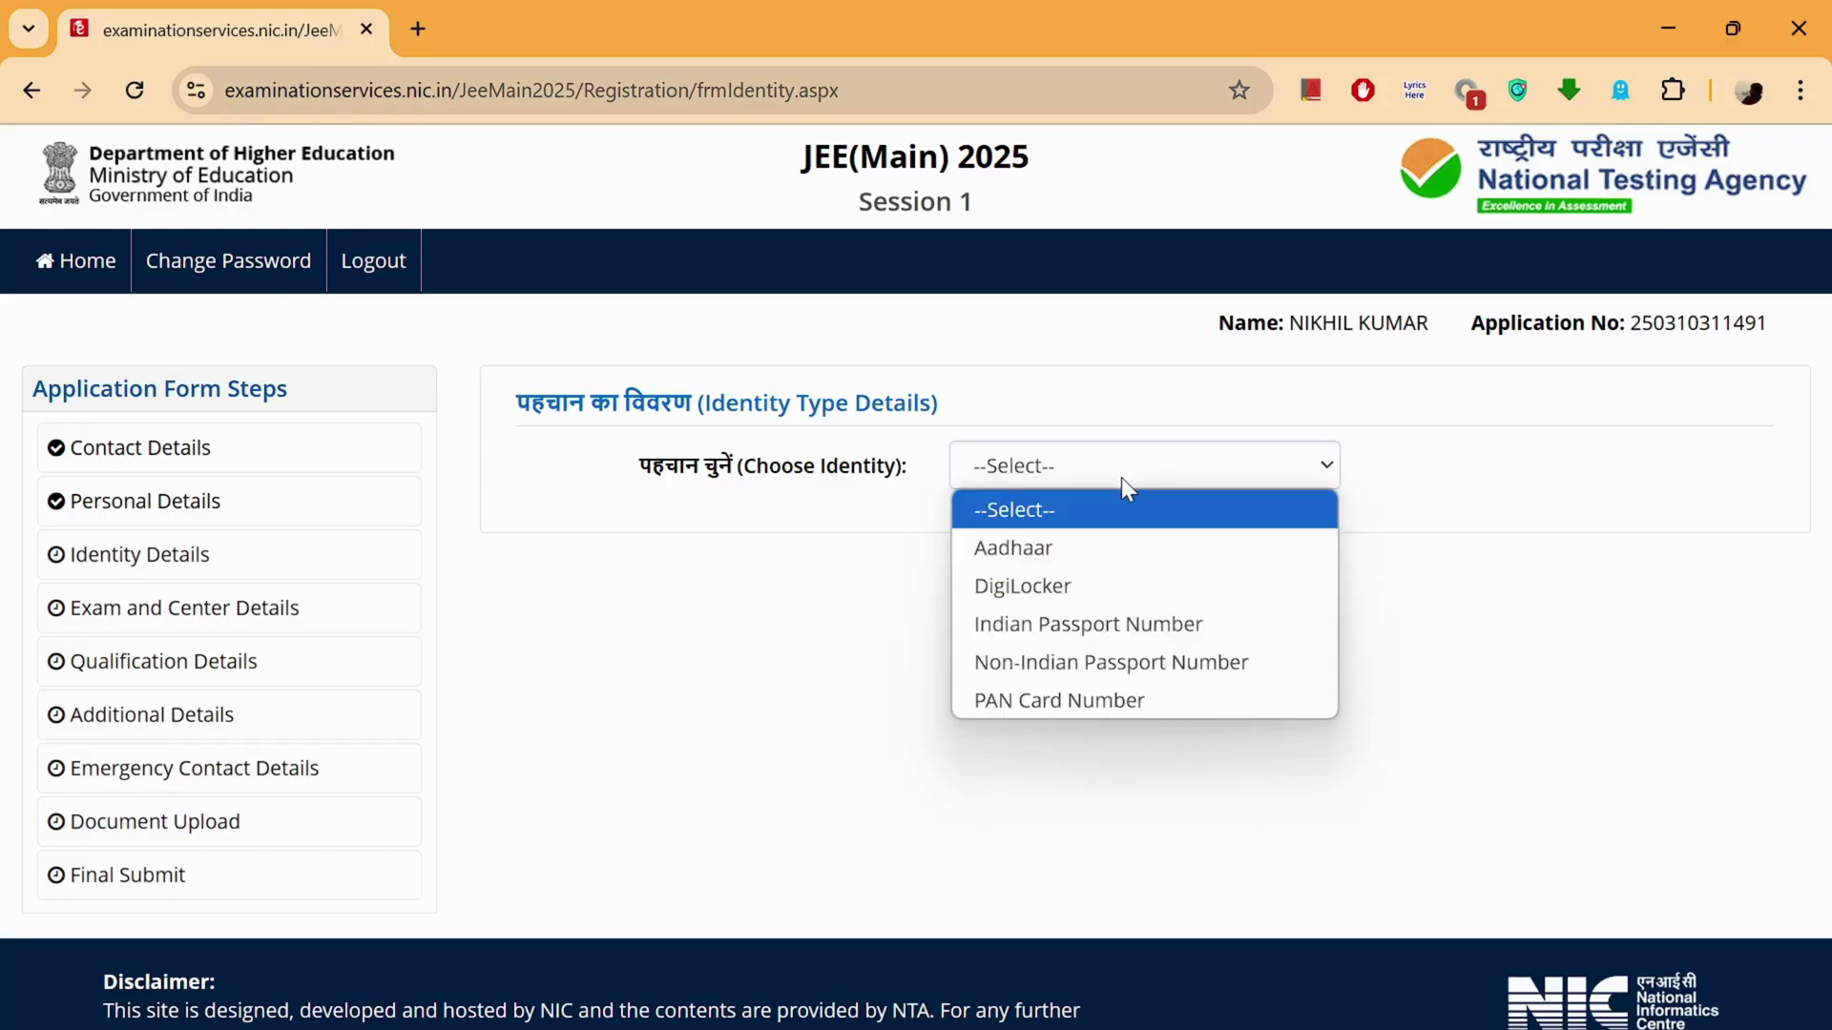
left_click(1081, 706)
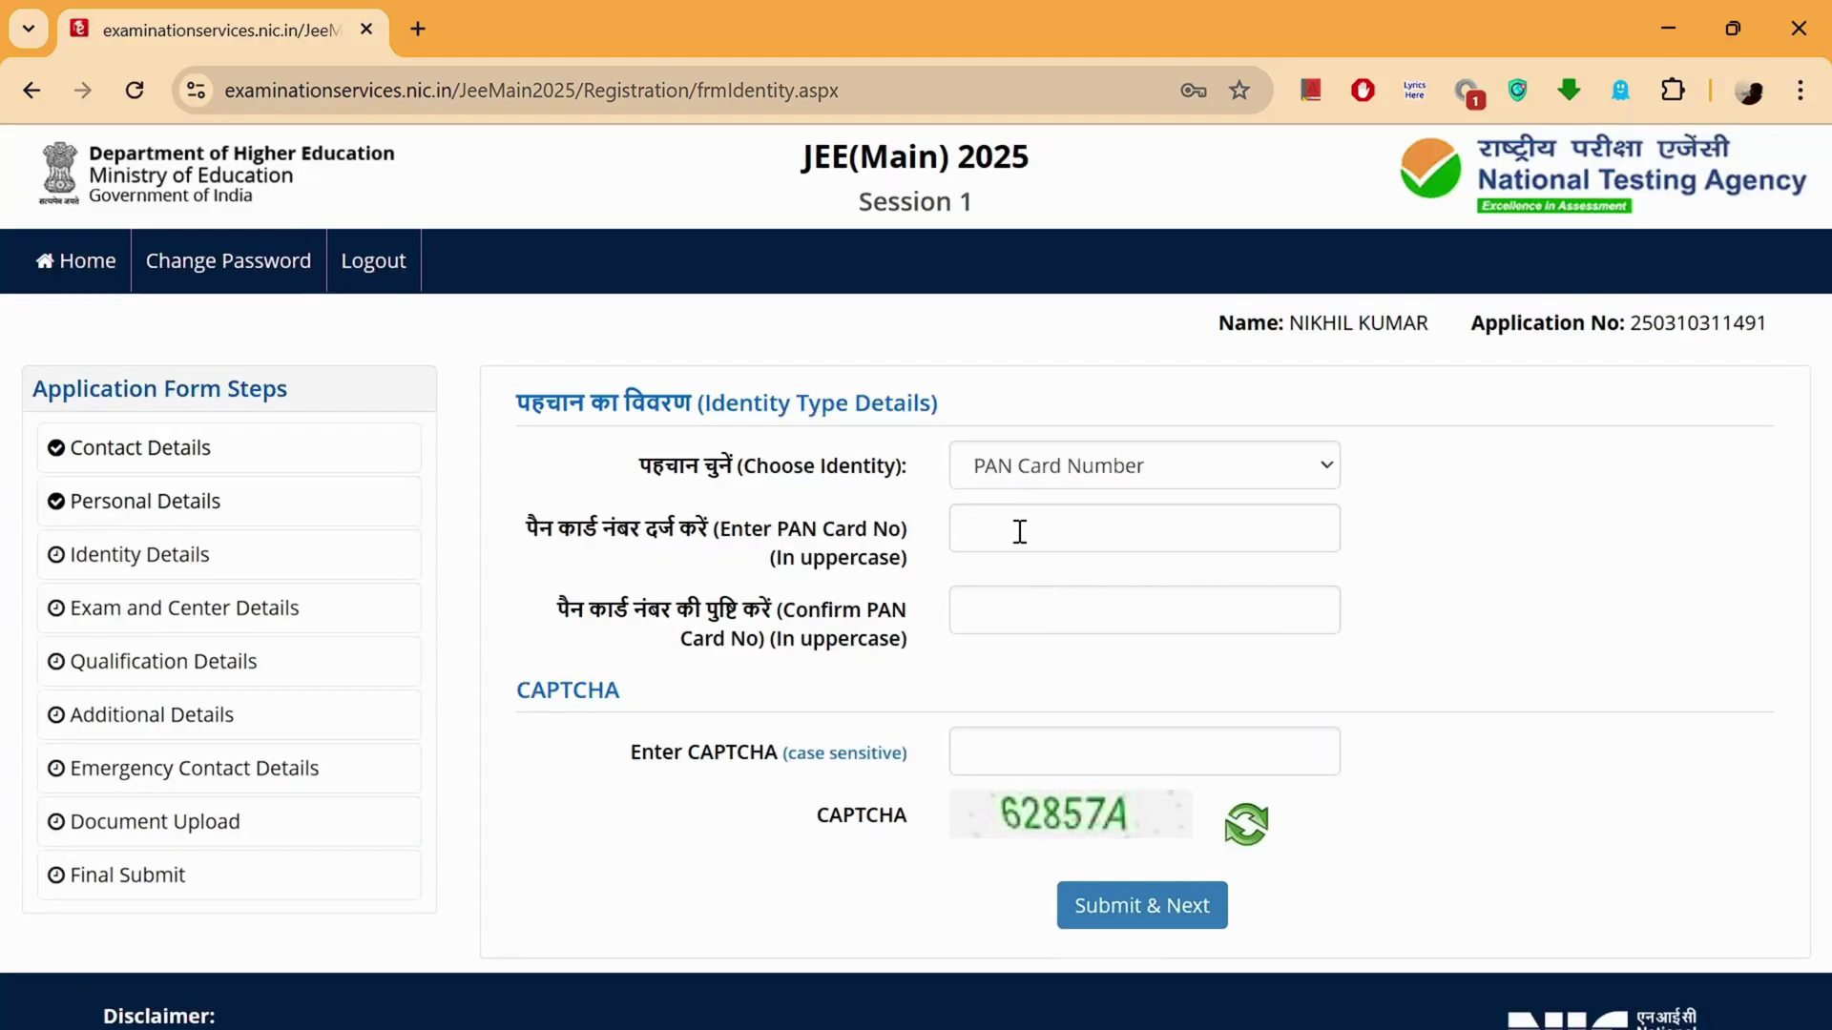
left_click(1019, 532)
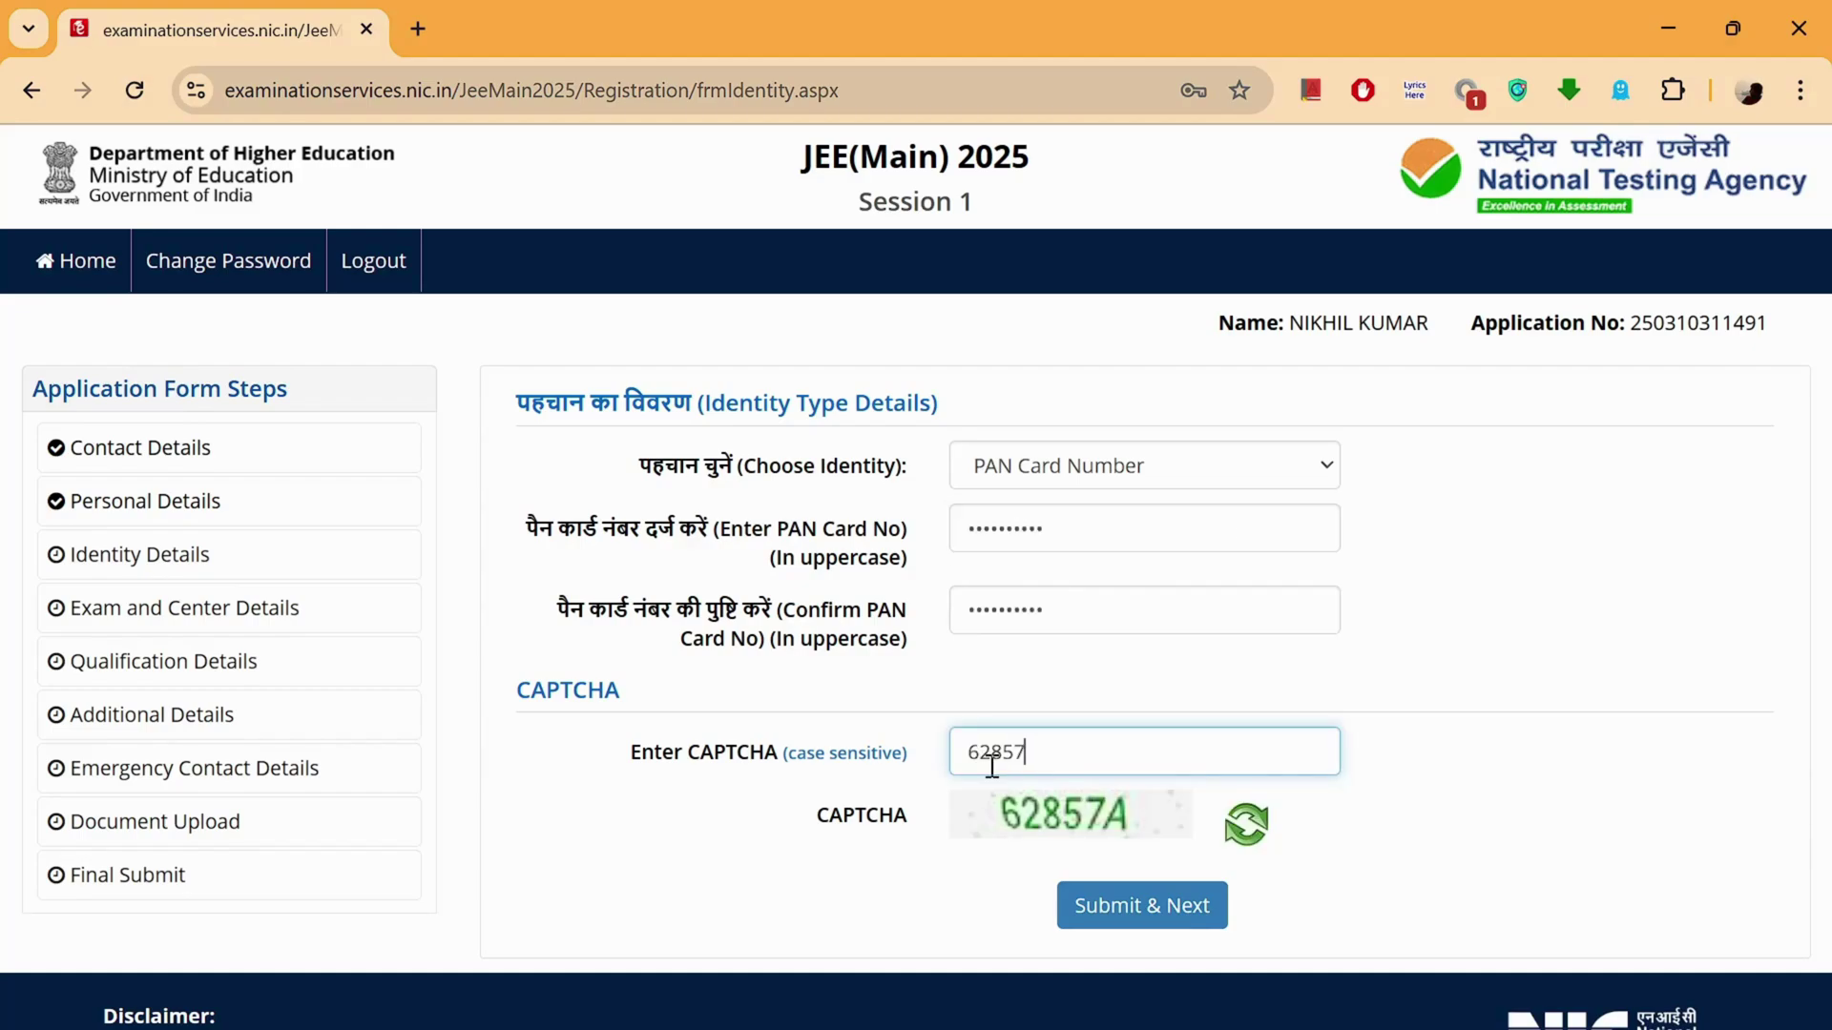
left_click(1181, 919)
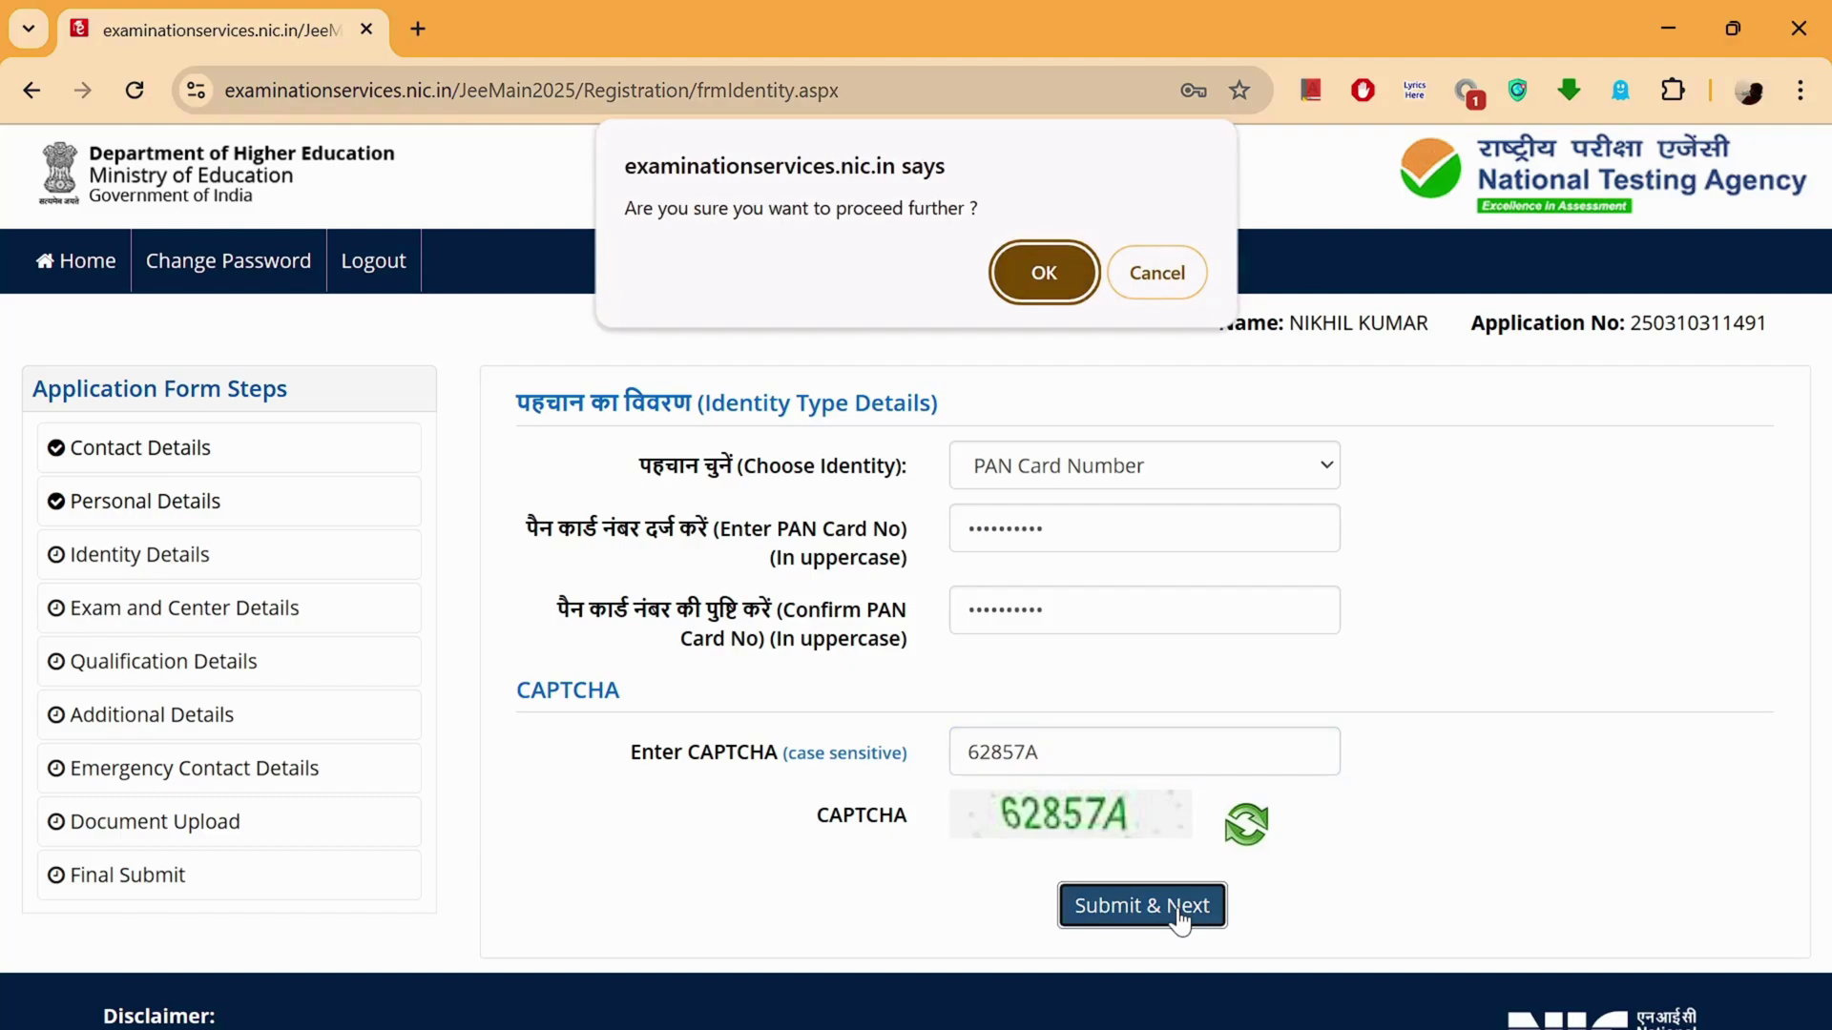
key("Return")
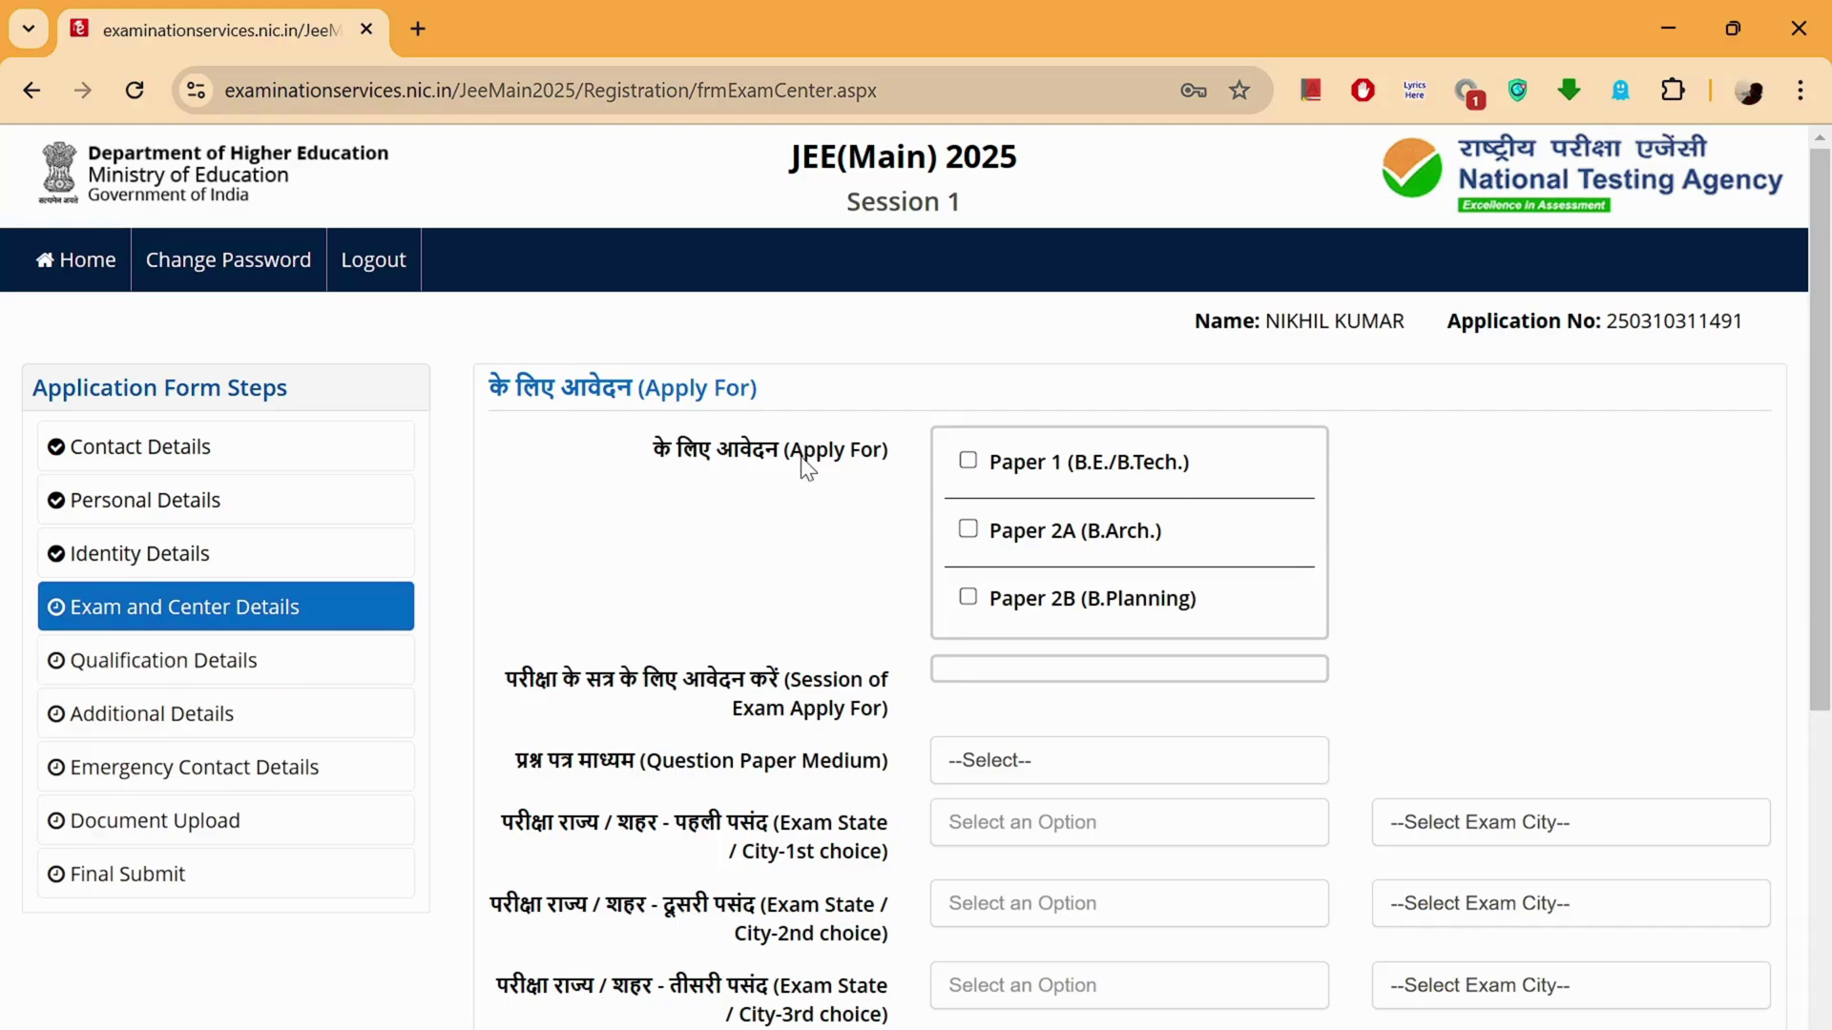
- Tick only Paper 1 (B.E./B.Tech.) and set the question paper medium to English
left_click(968, 464)
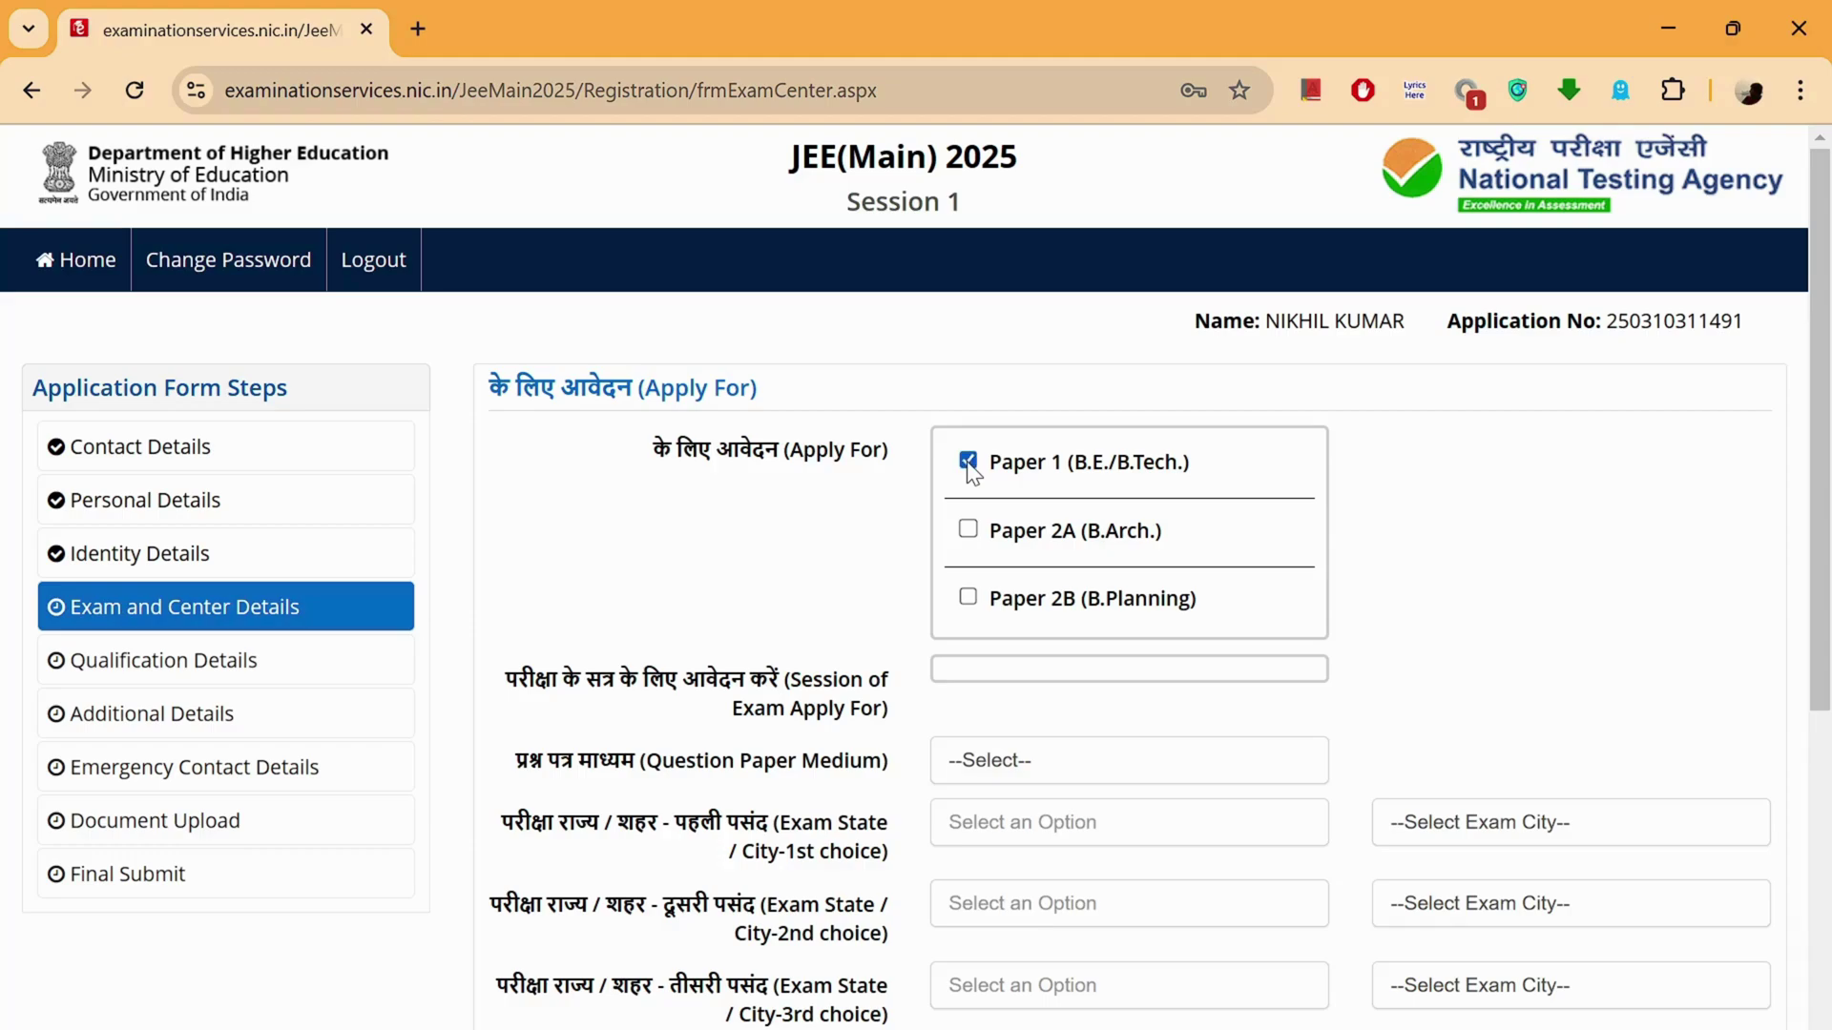
left_click(968, 530)
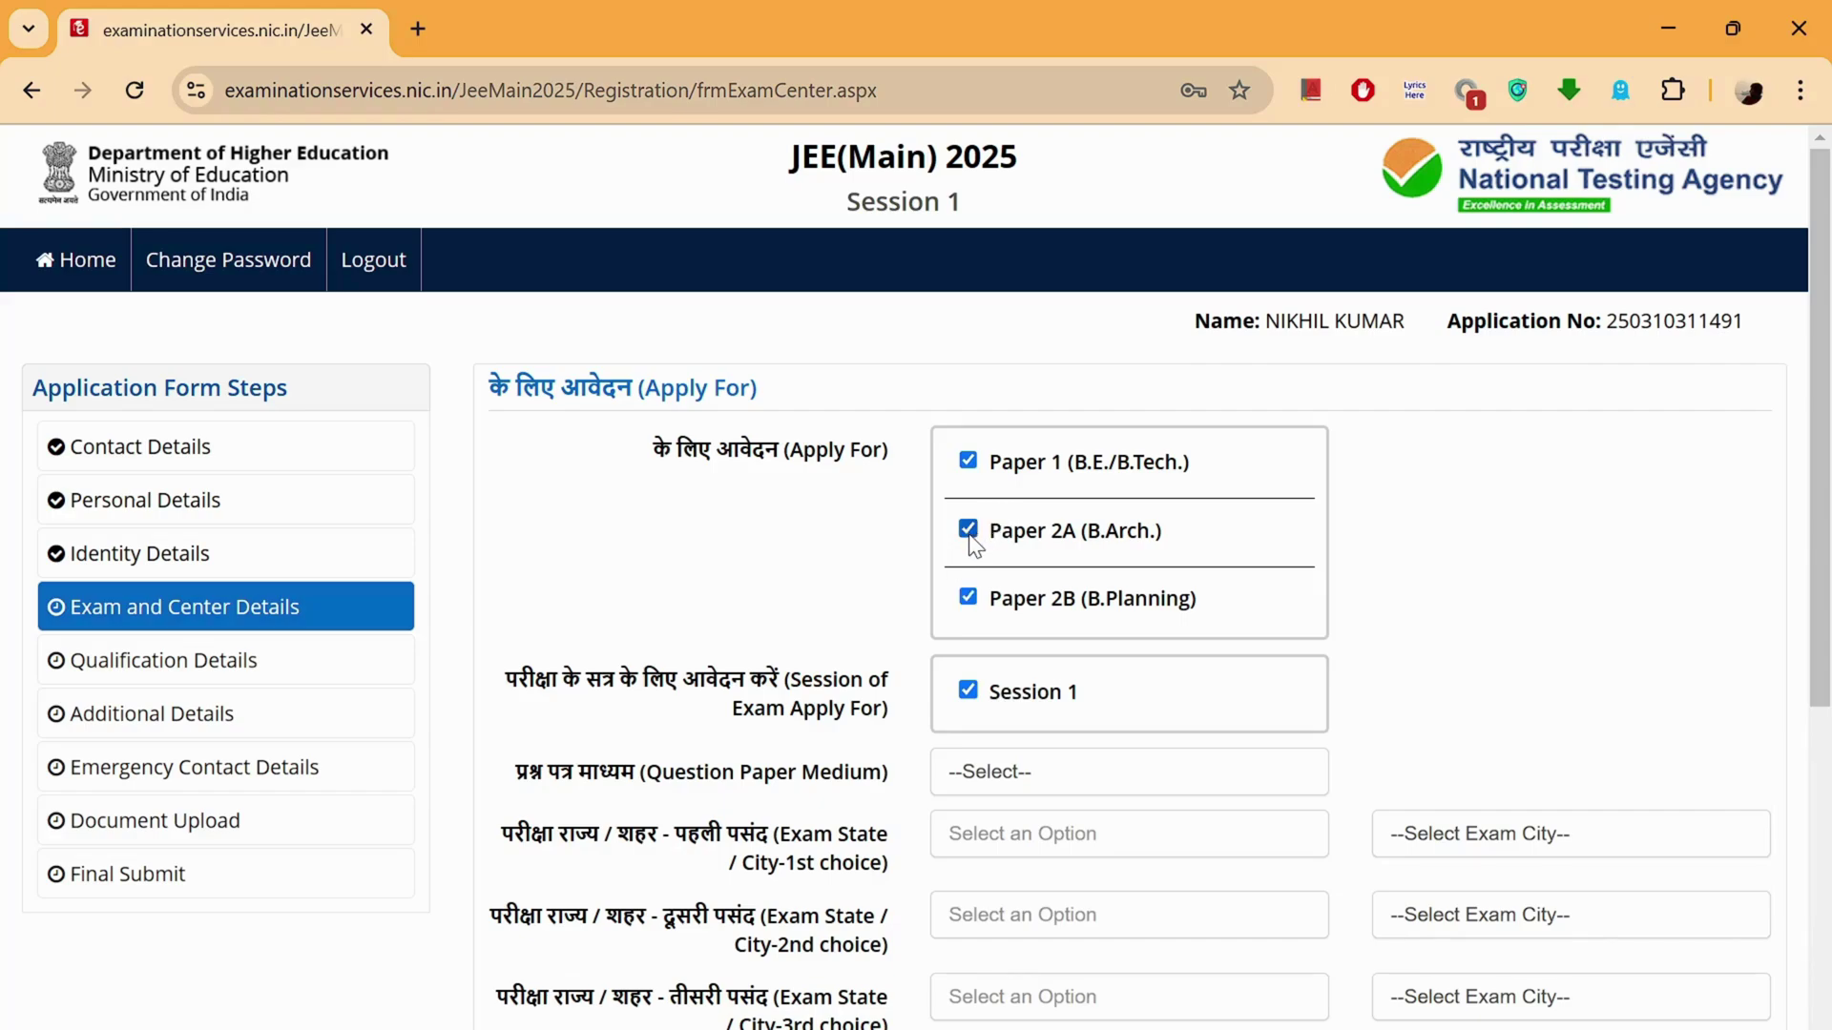
left_click(968, 530)
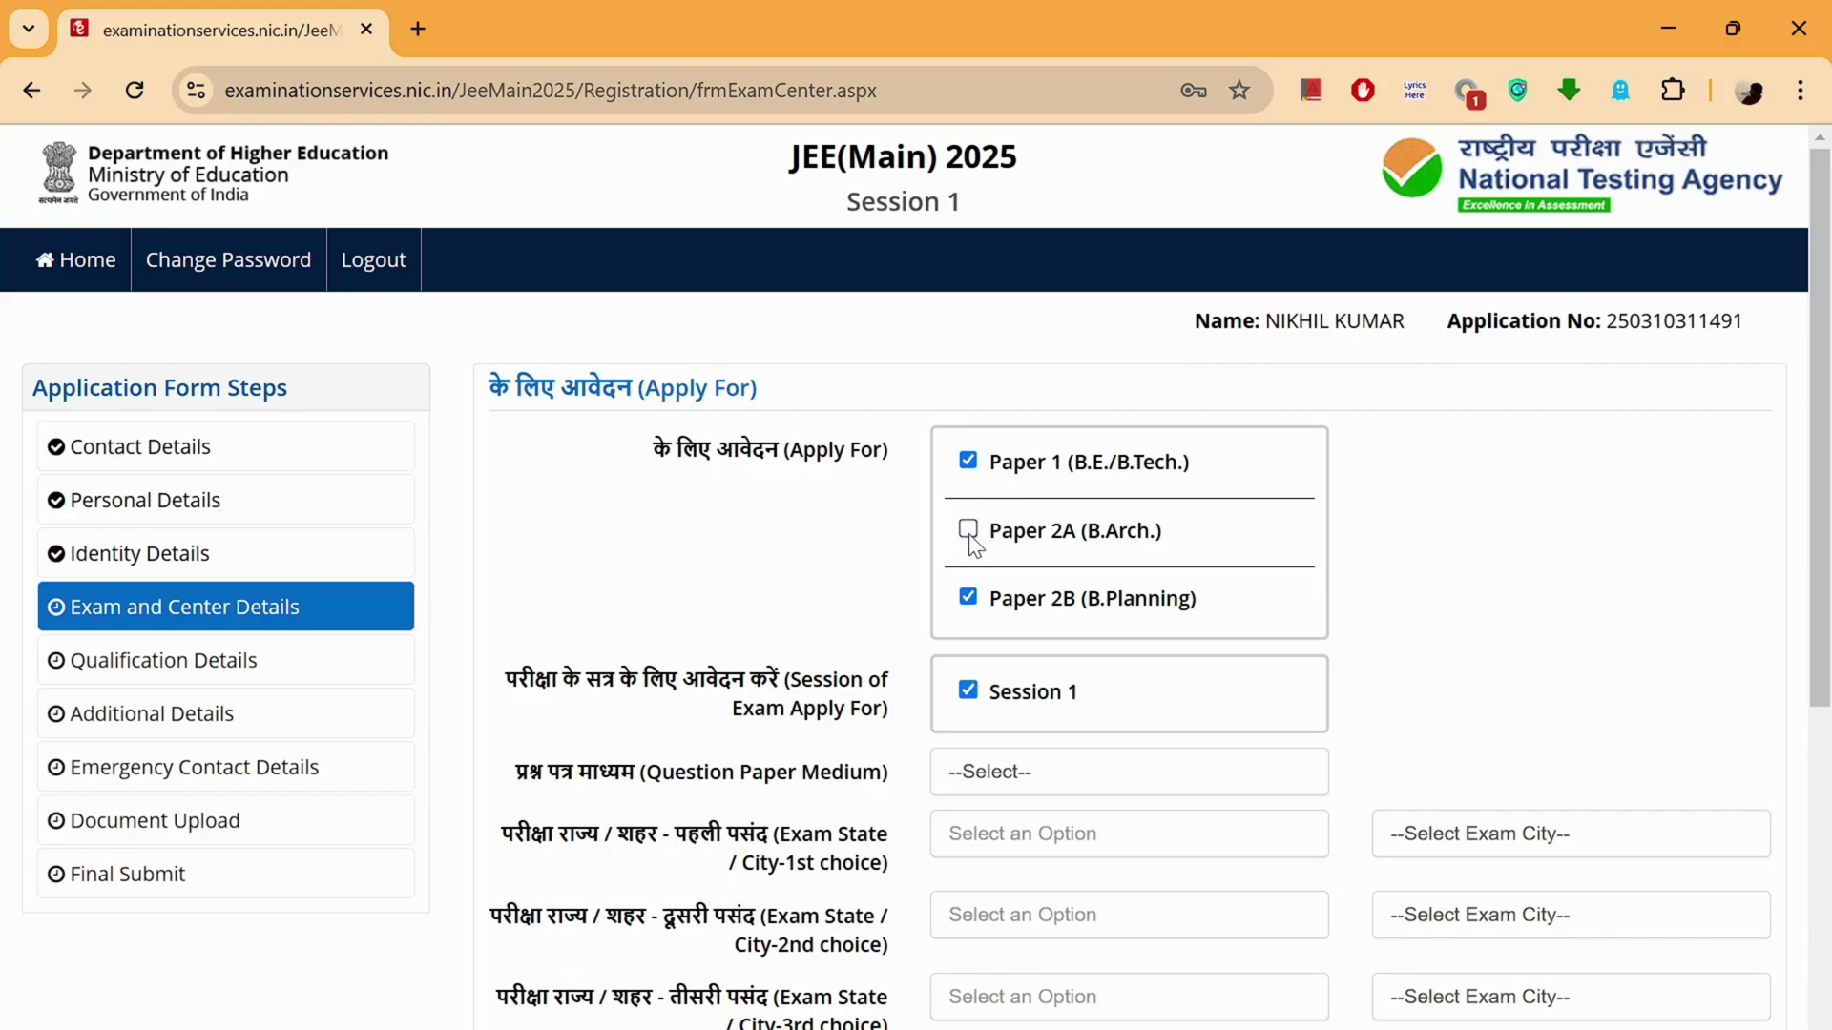
left_click(968, 598)
scroll(1408, 615, "down", 2)
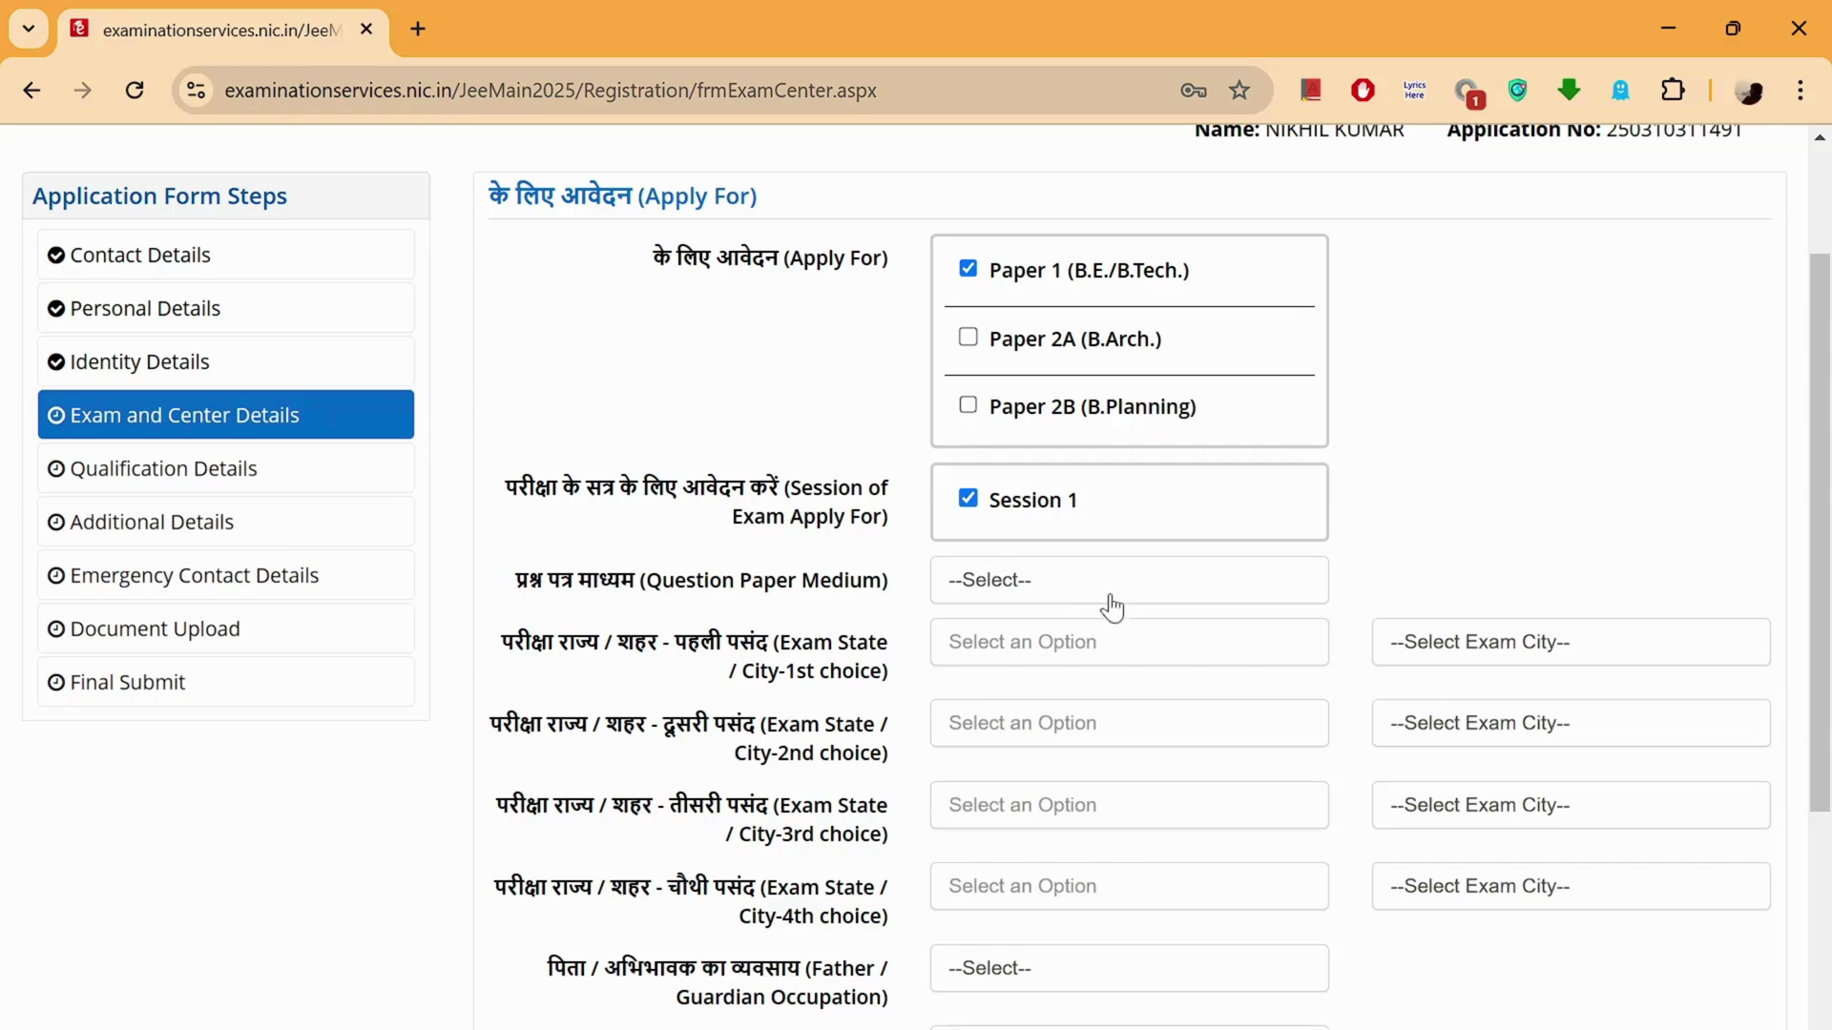
left_click(1056, 590)
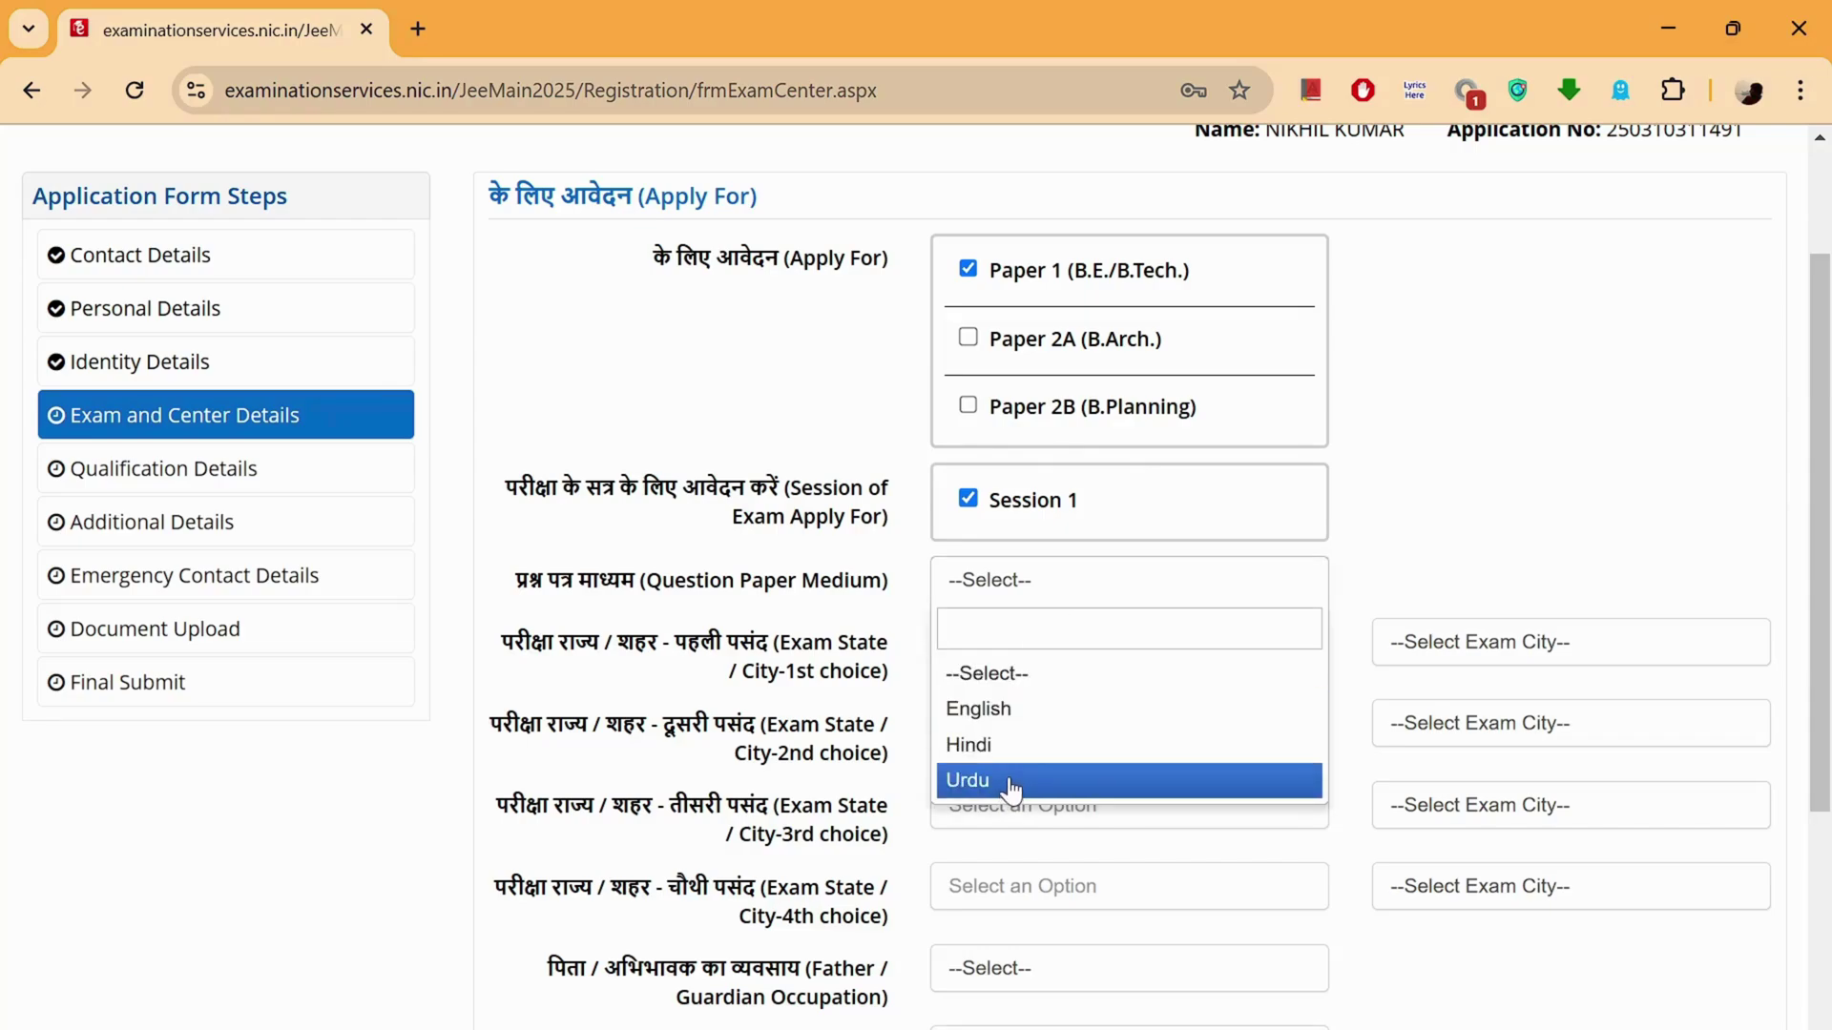
left_click(1026, 719)
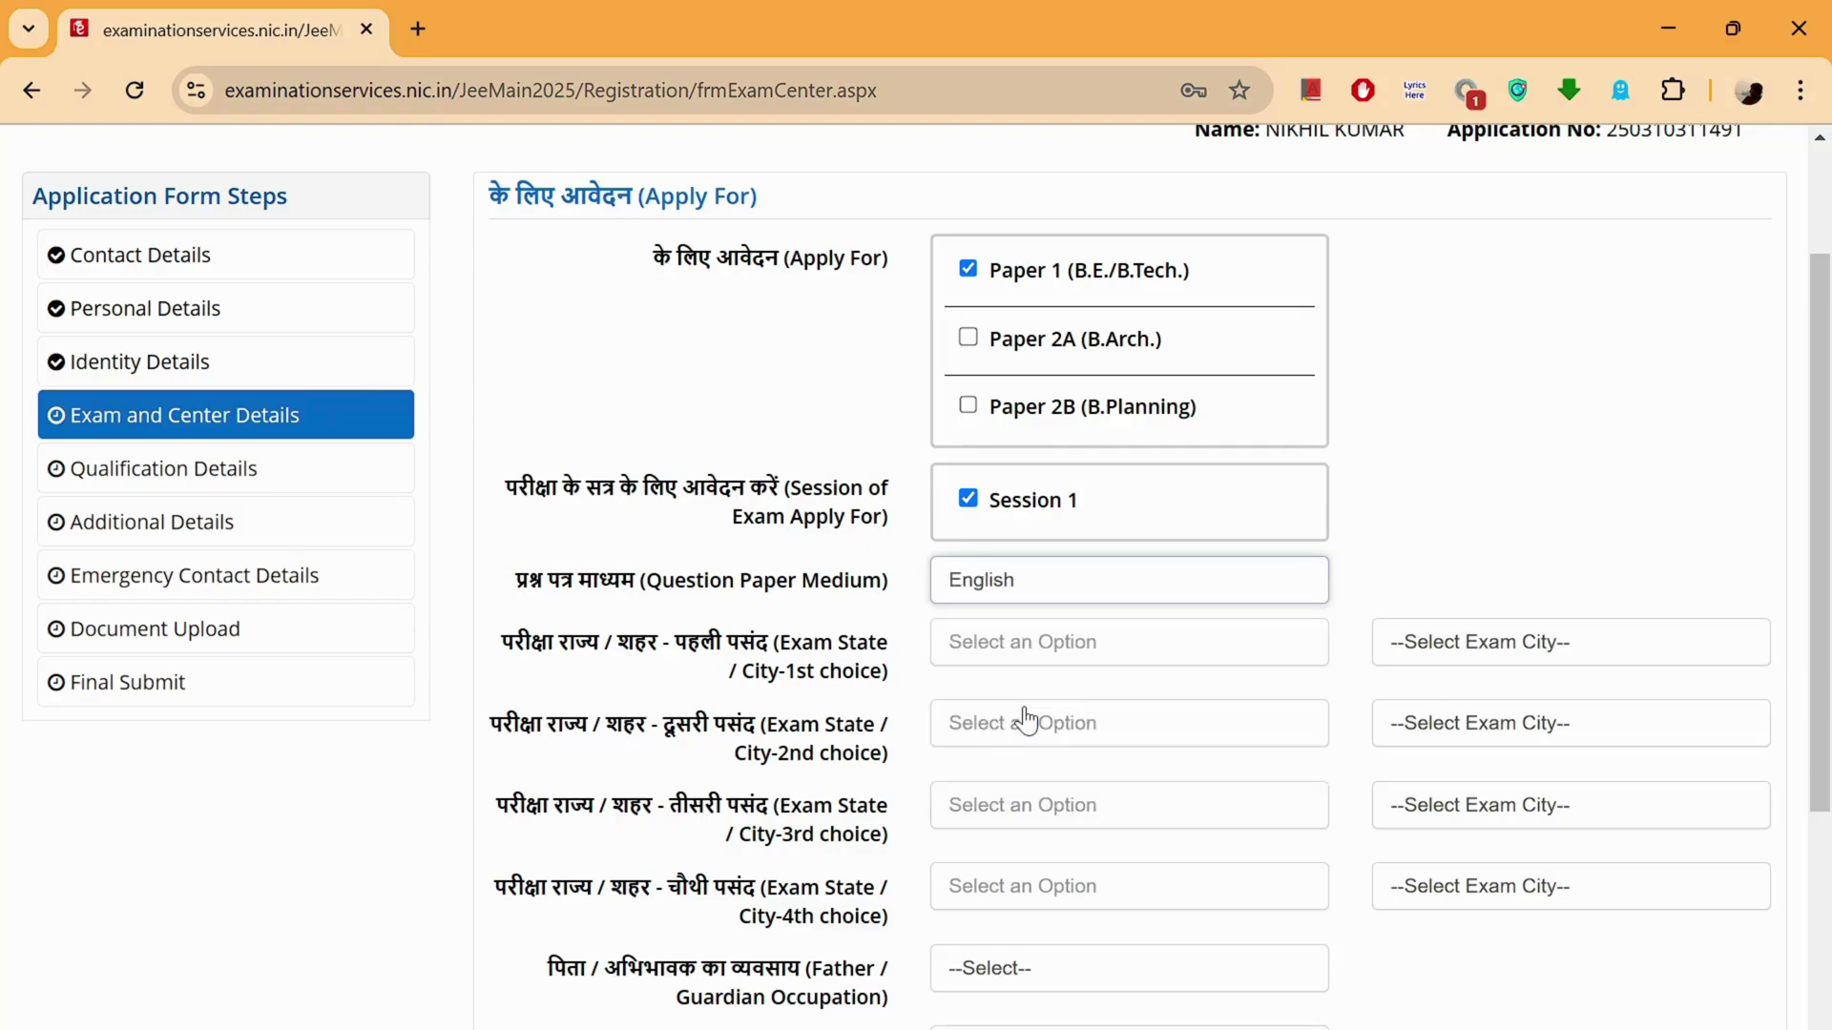
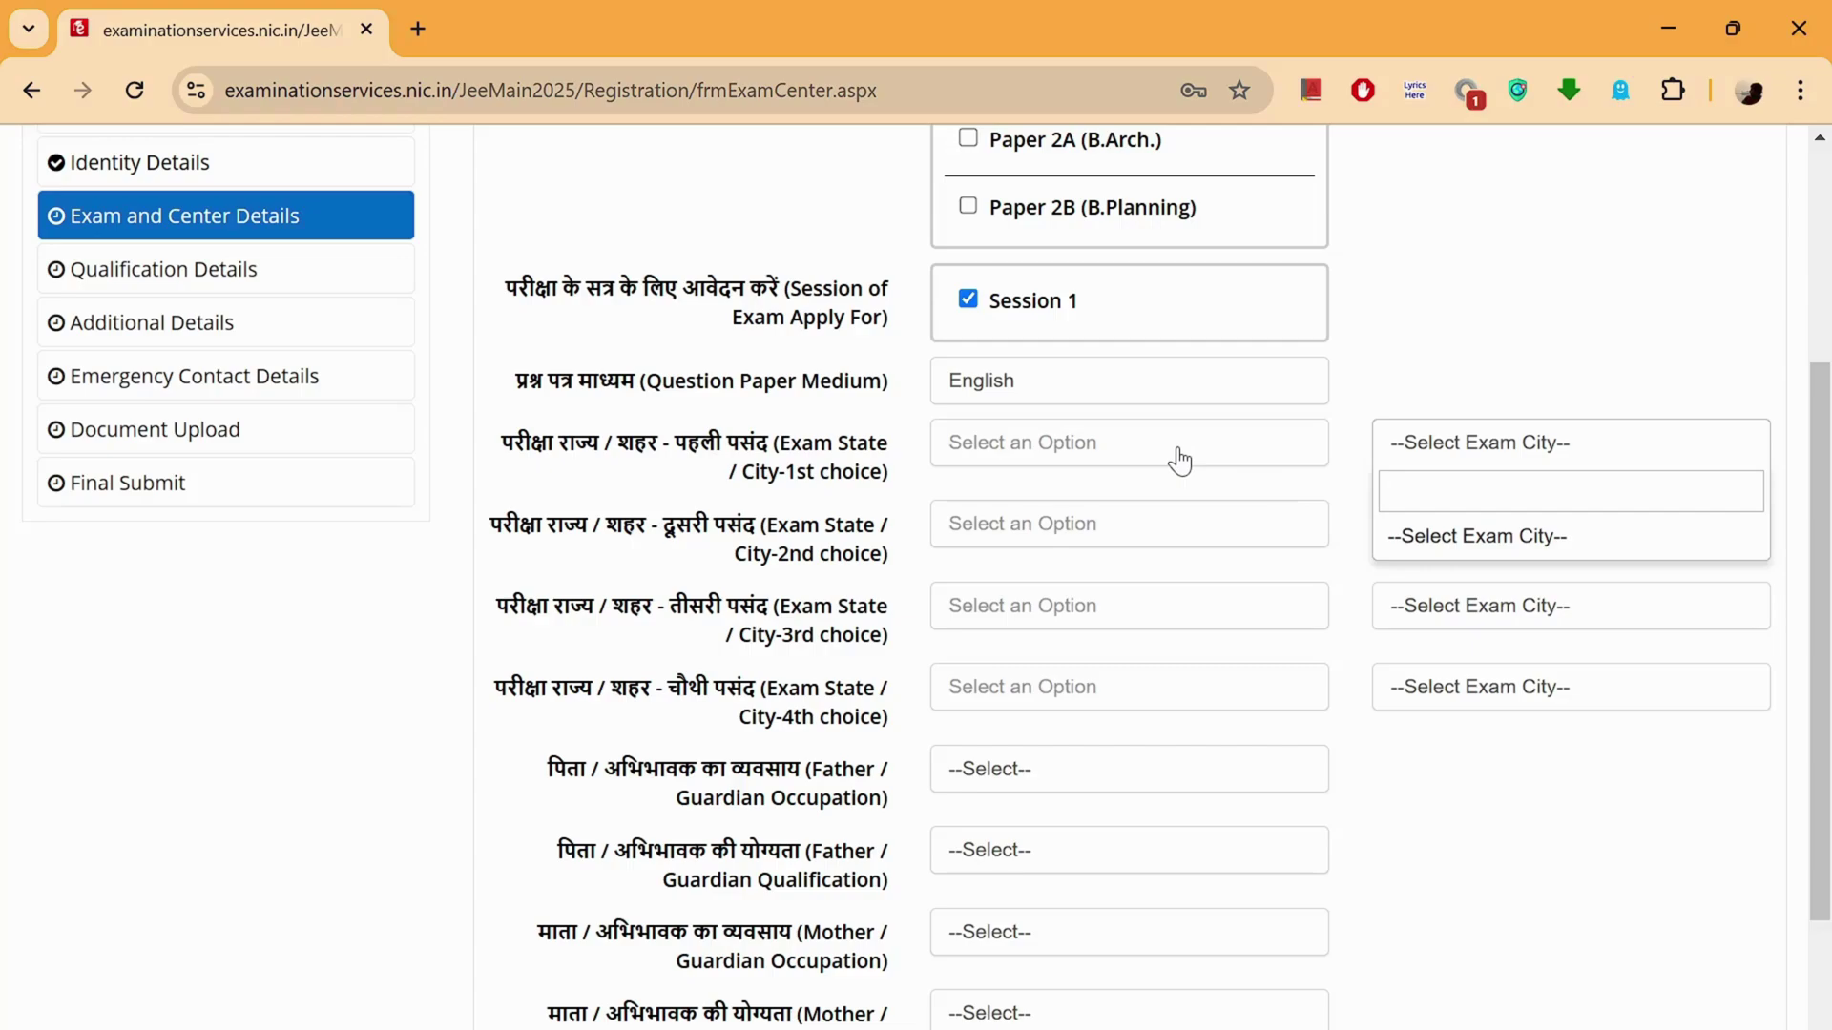
- Set the father's occupation to Government Service and qualification to Graduate
left_click(957, 408)
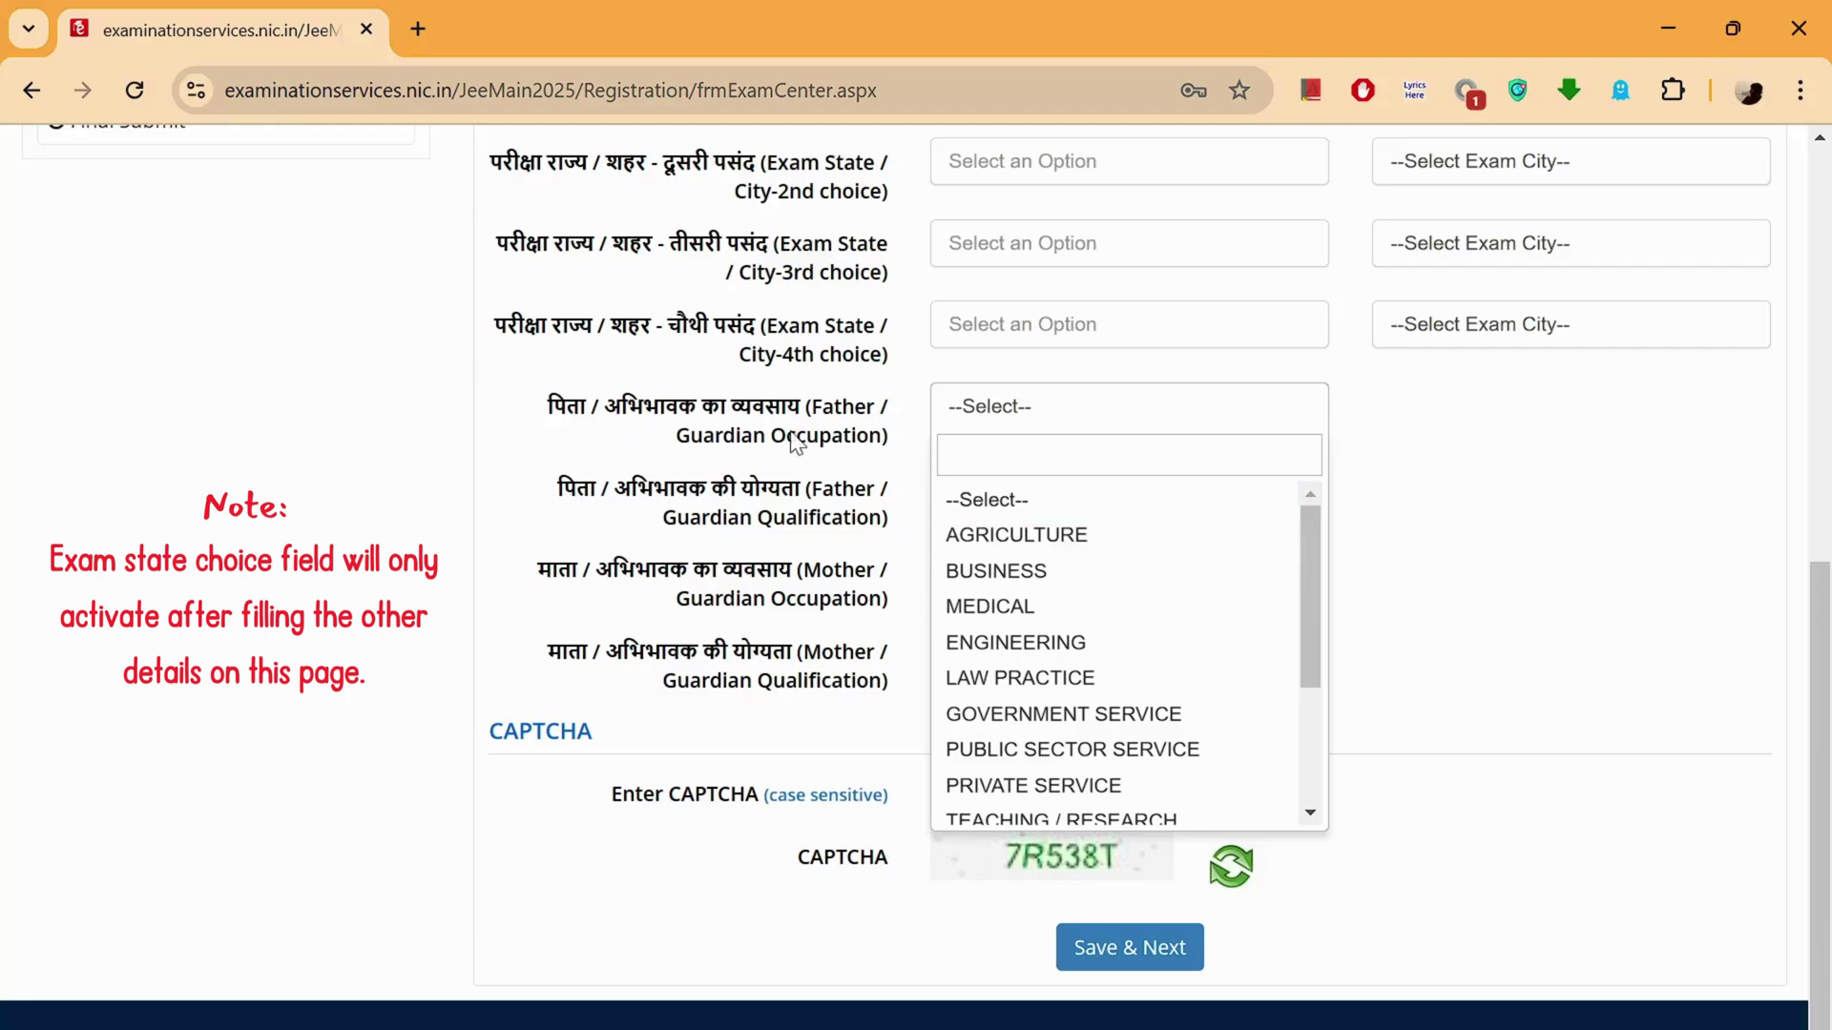
left_click(1087, 718)
left_click(1005, 504)
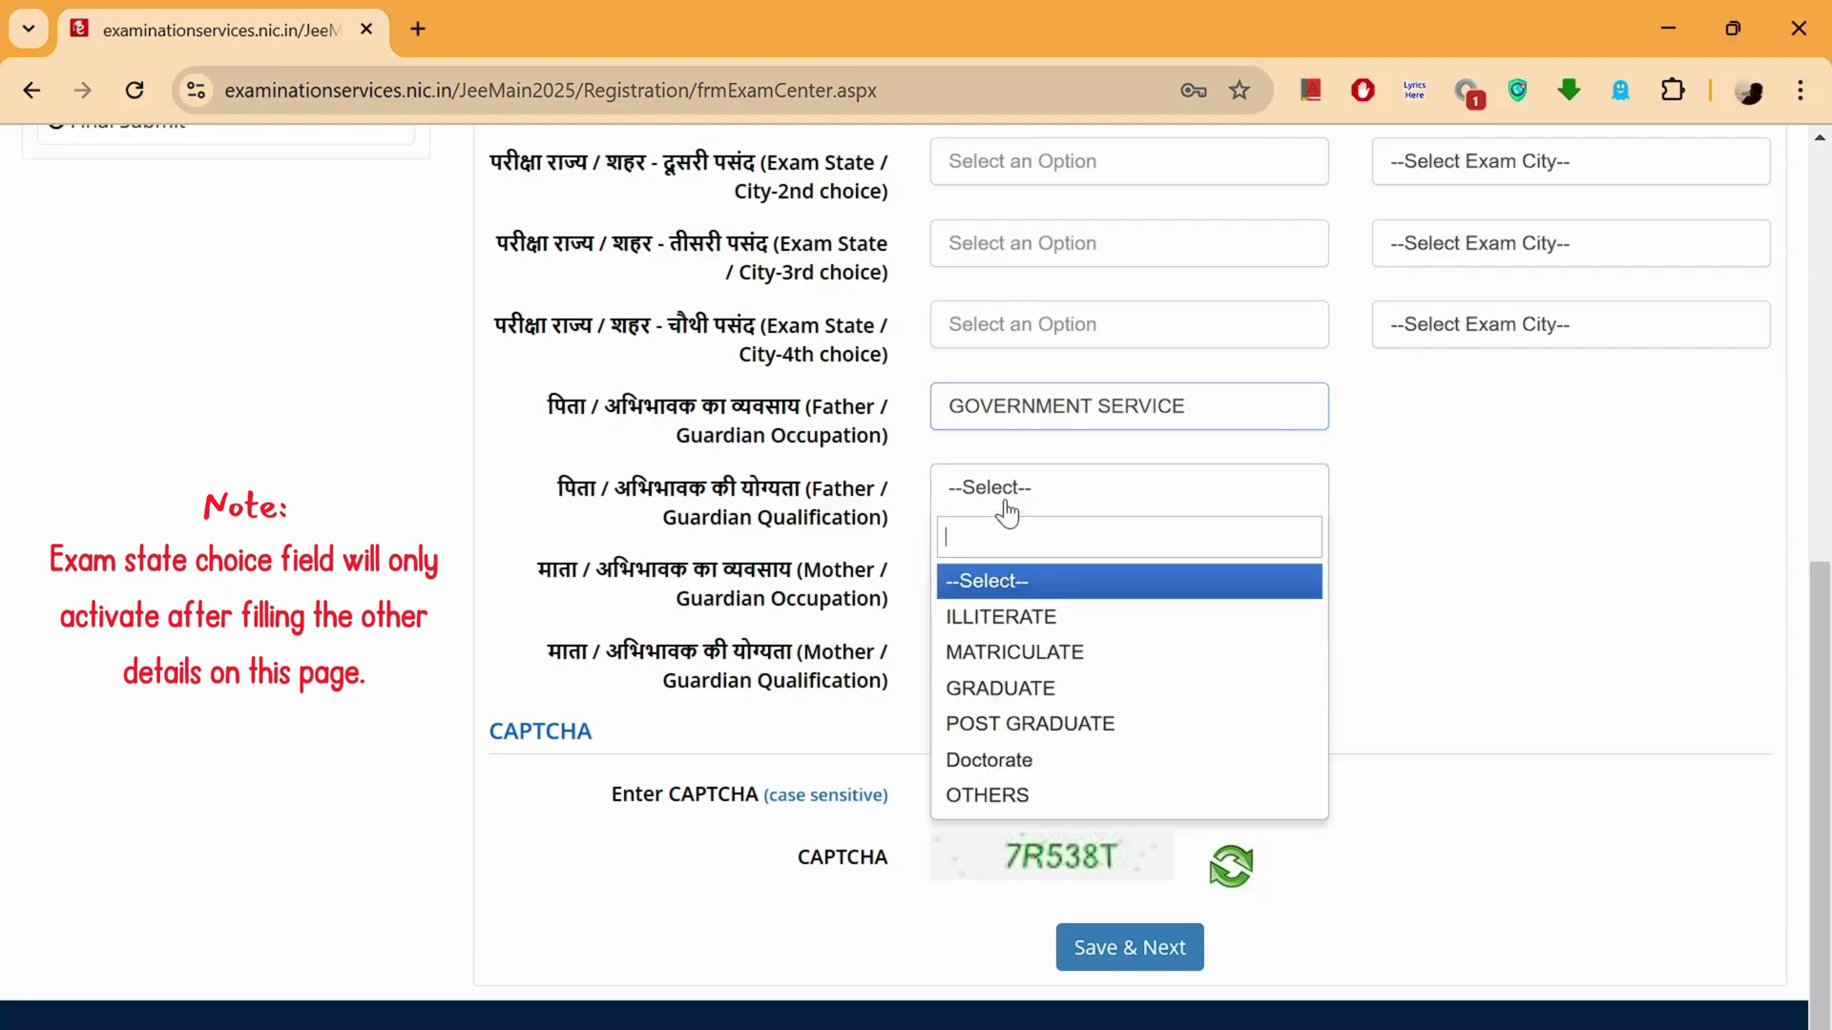
left_click(1040, 689)
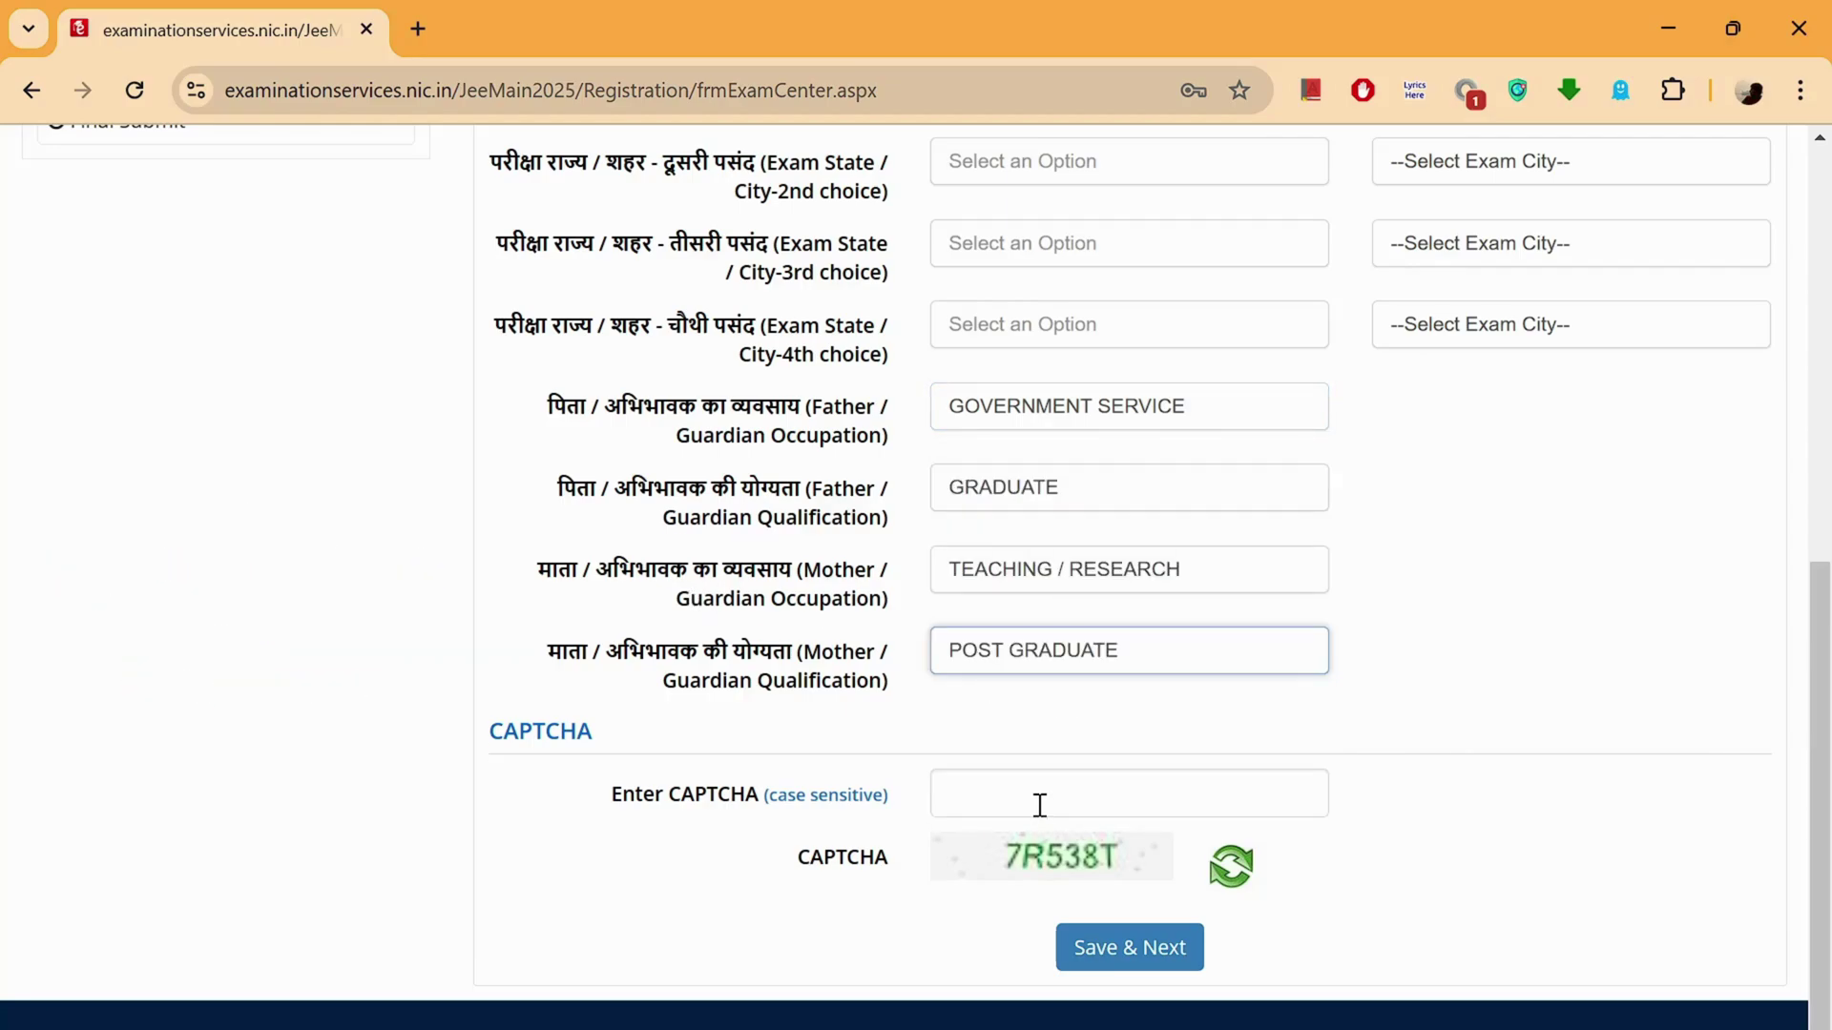
- Try choosing the first-choice exam state and city, but the city list is empty
left_click(1039, 805)
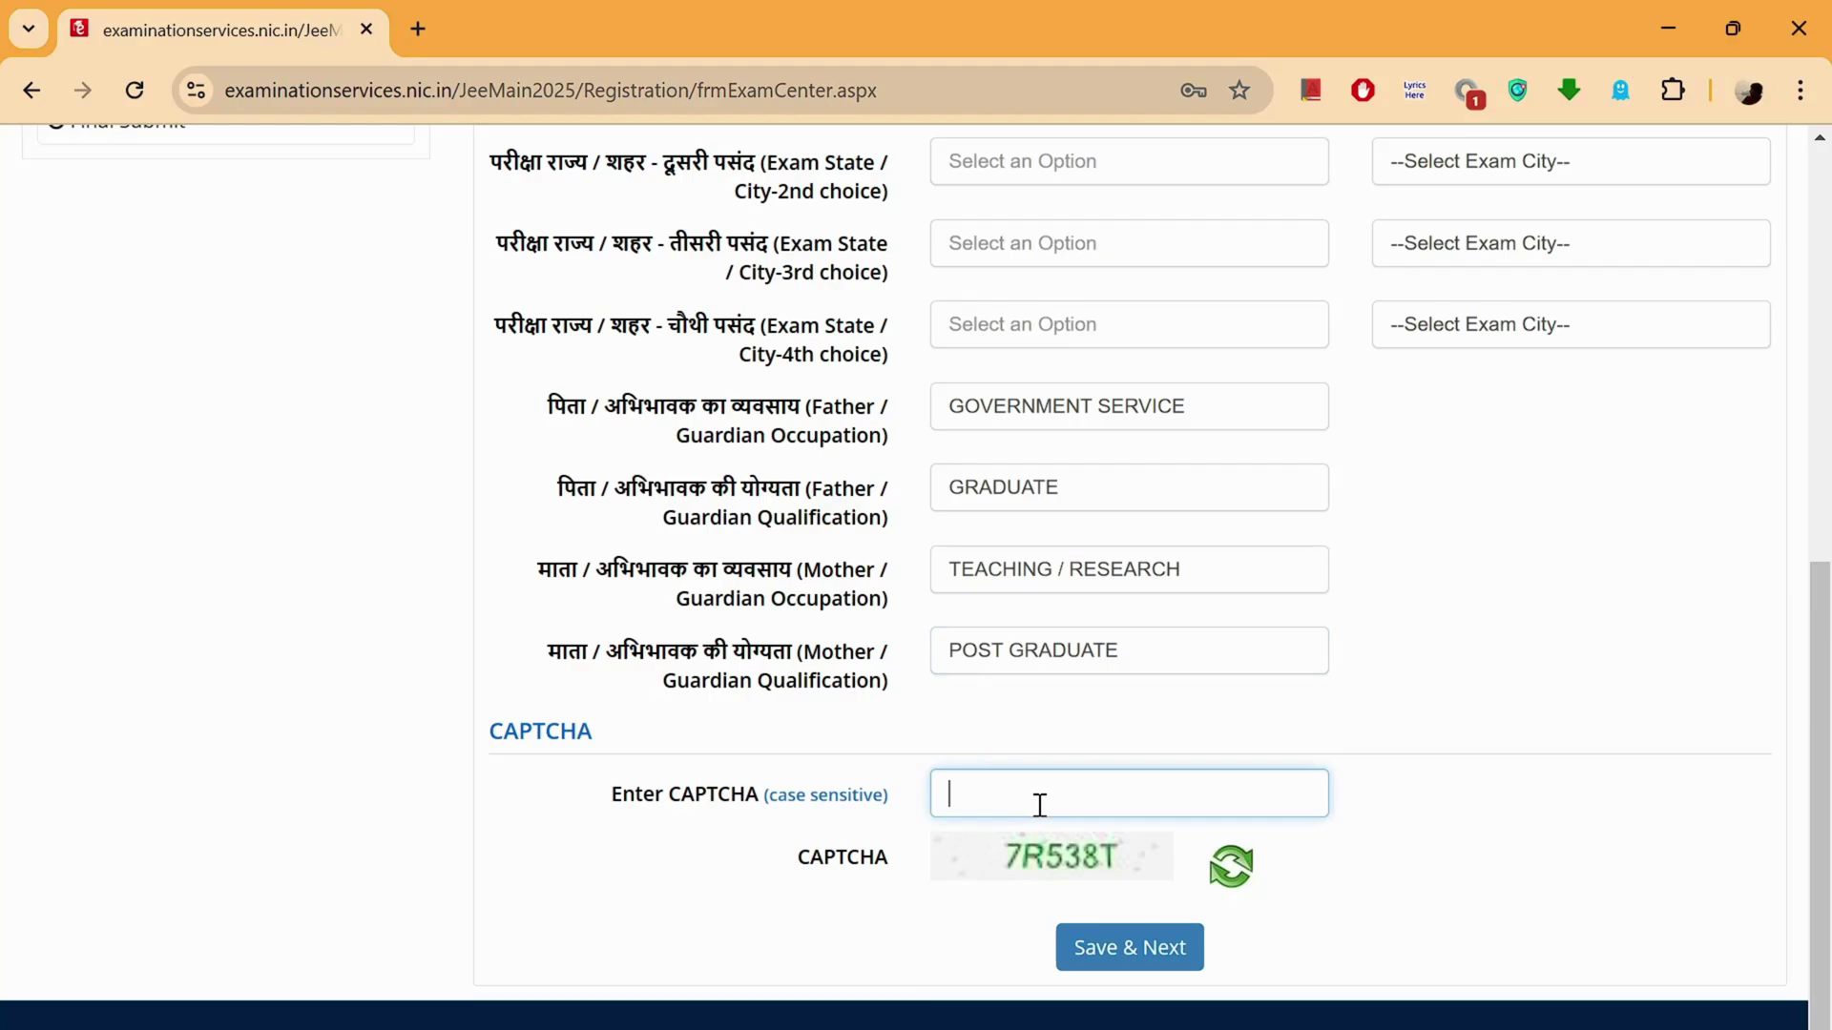
scroll(1512, 409, "up", 5)
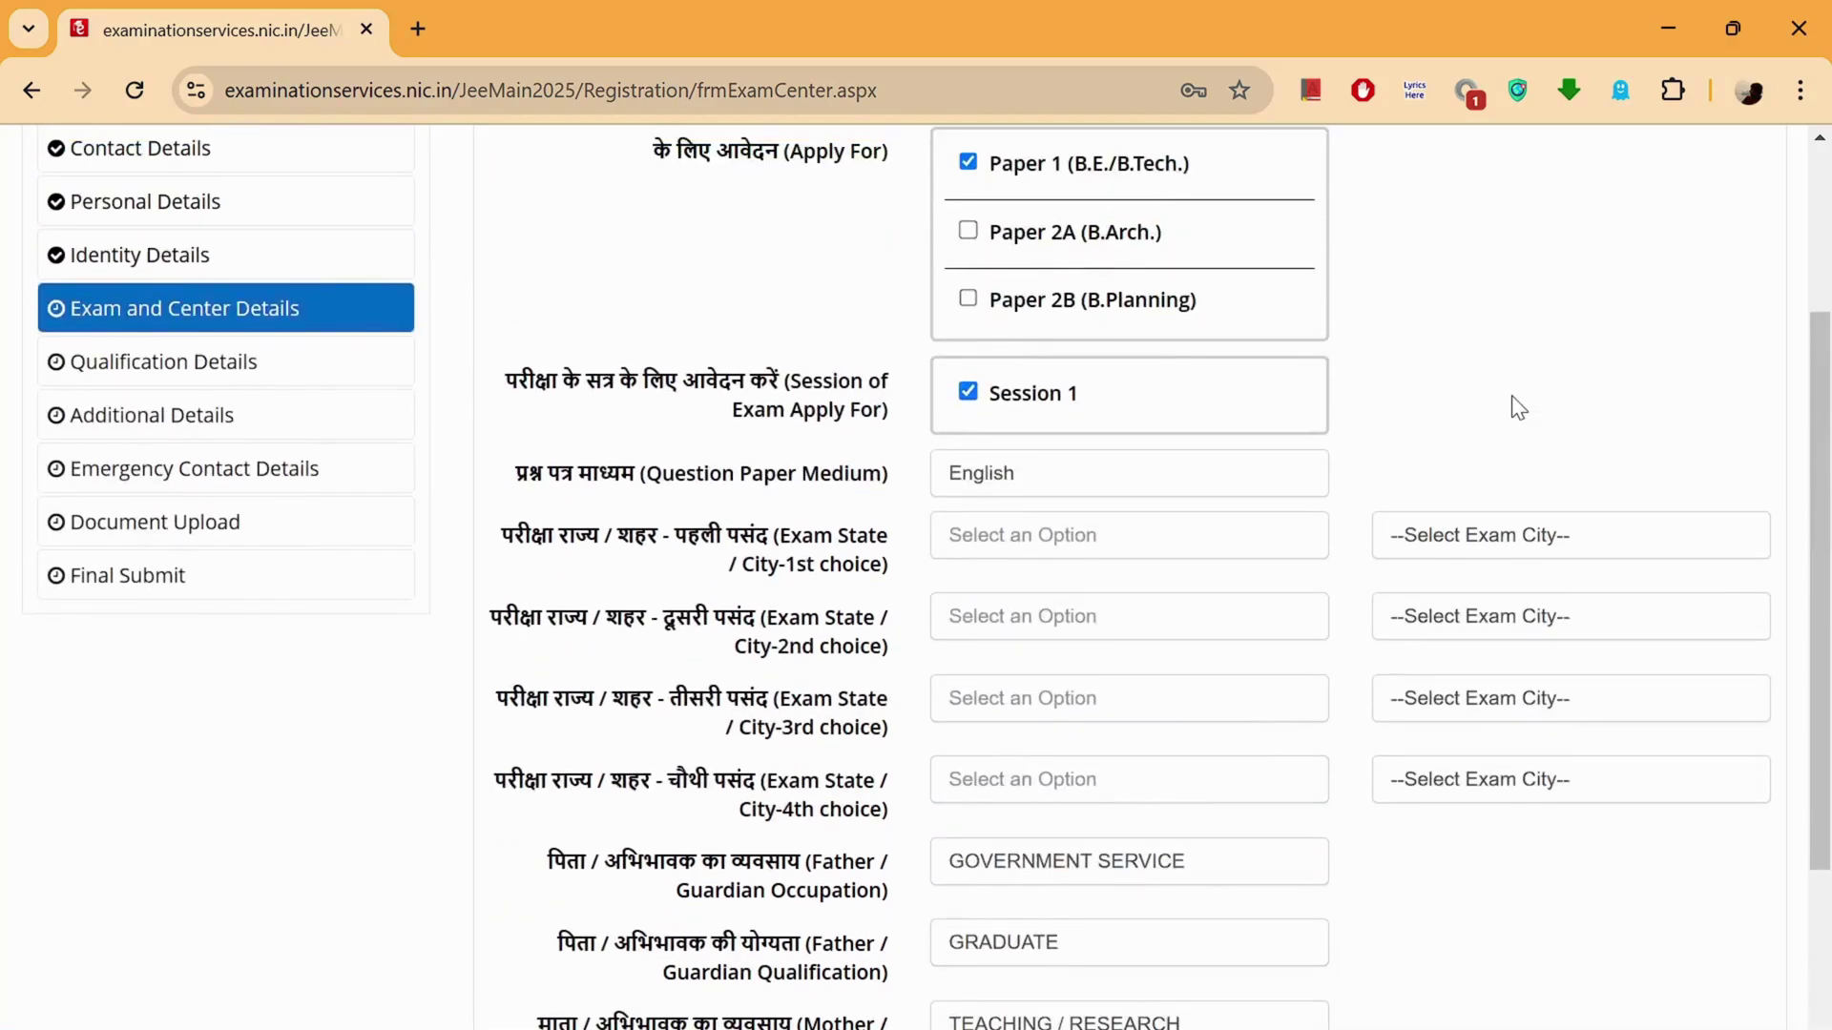
left_click(1103, 557)
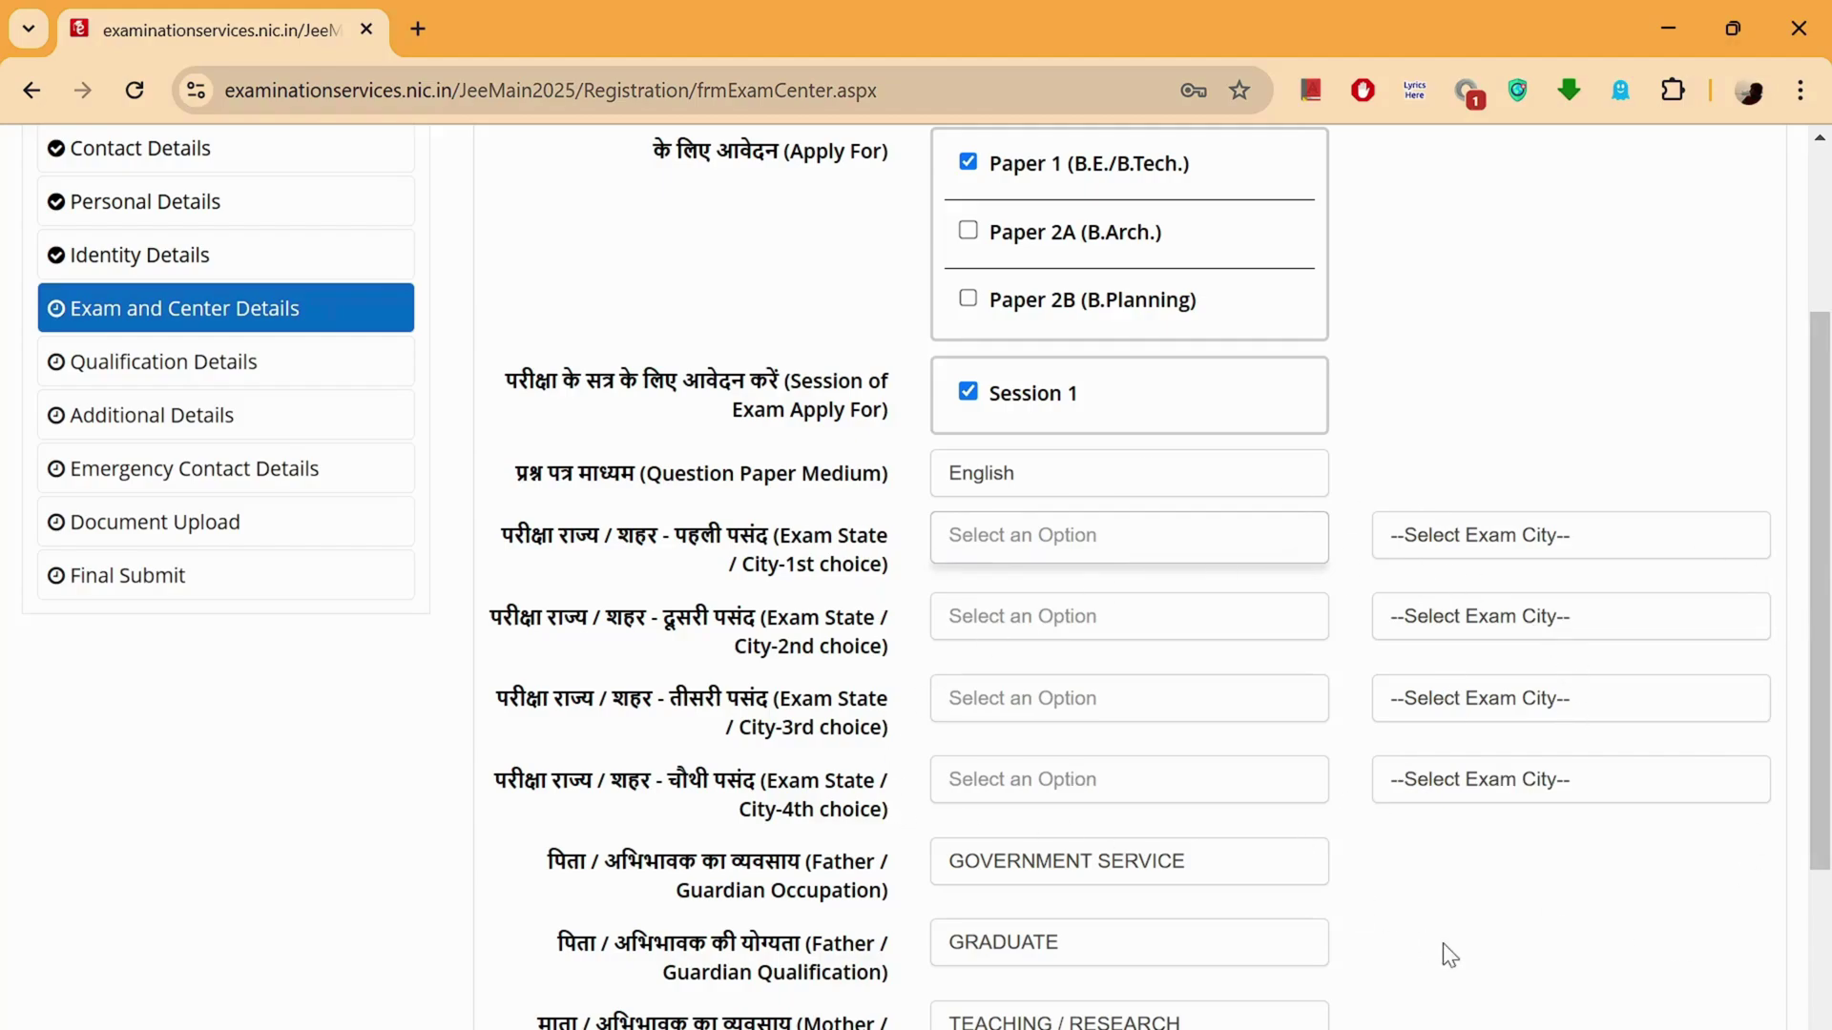
left_click(1453, 539)
left_click(1439, 539)
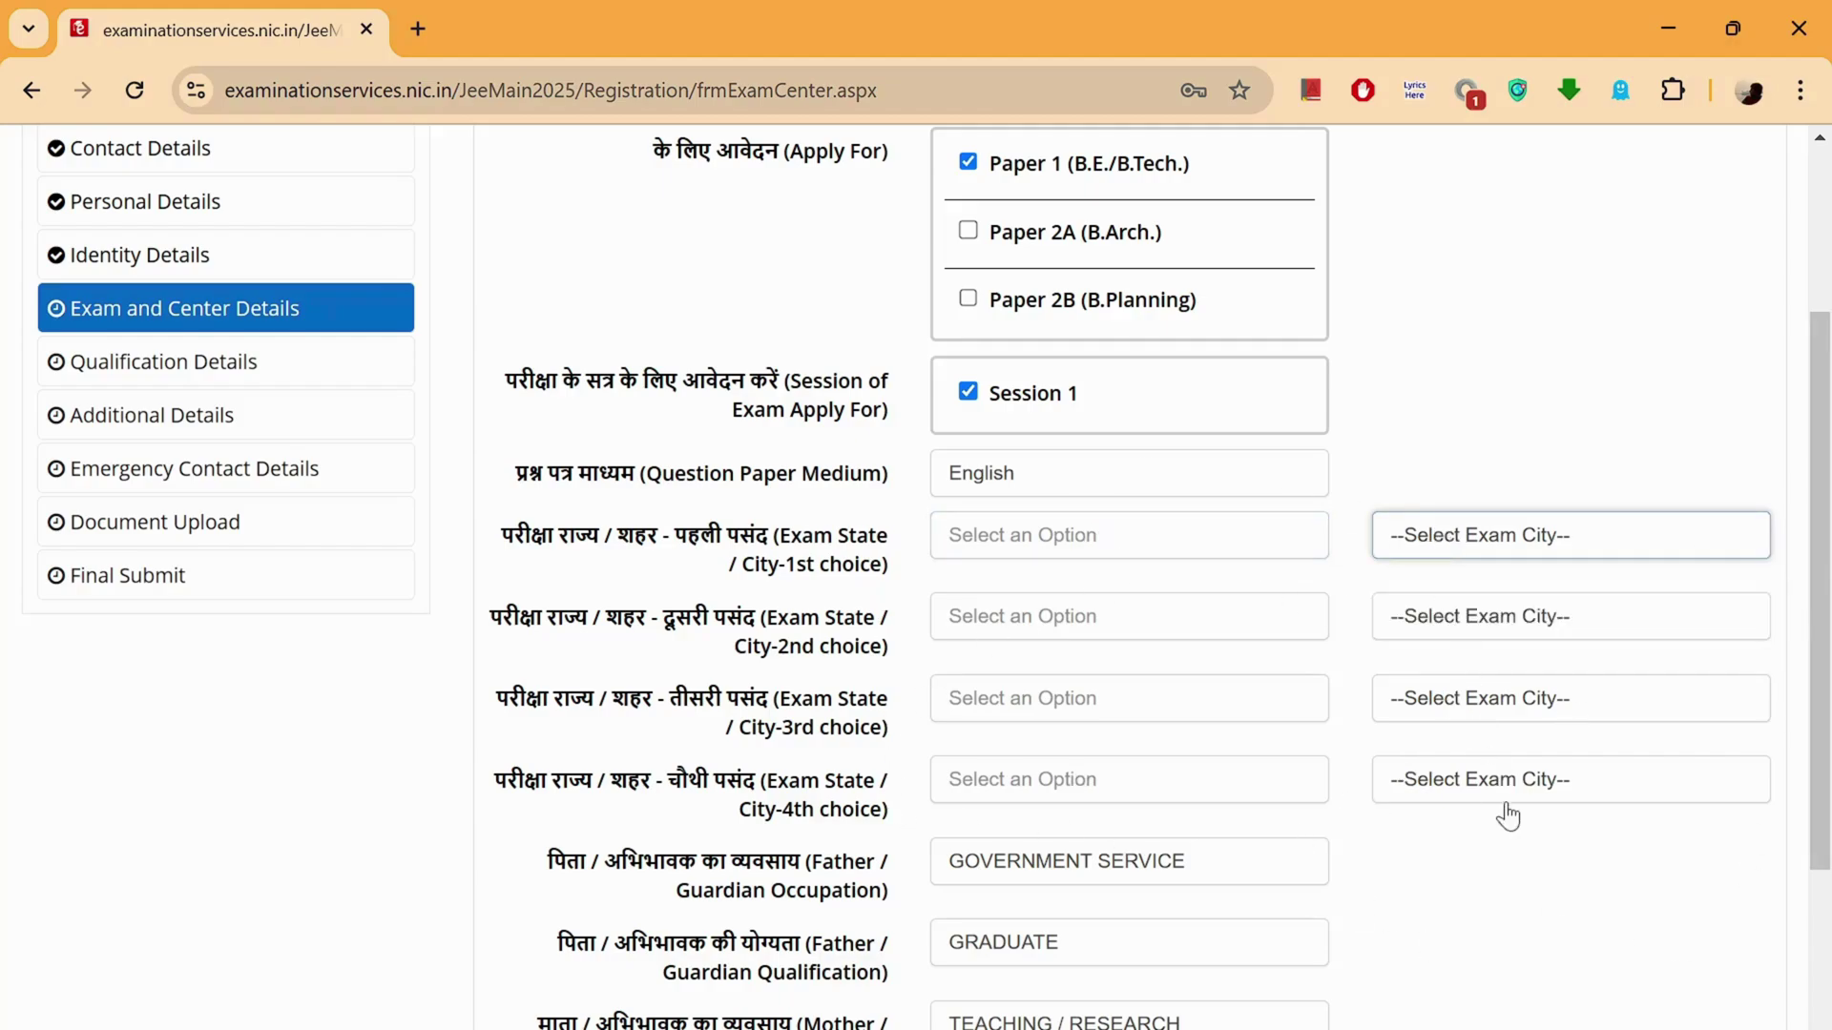
scroll(1506, 876, "down", 5)
- Enter CAPTCHA 7R538T and Save & Next, confirming with Yes
left_click(1091, 791)
type("7R538T")
left_click(1123, 950)
left_click(863, 706)
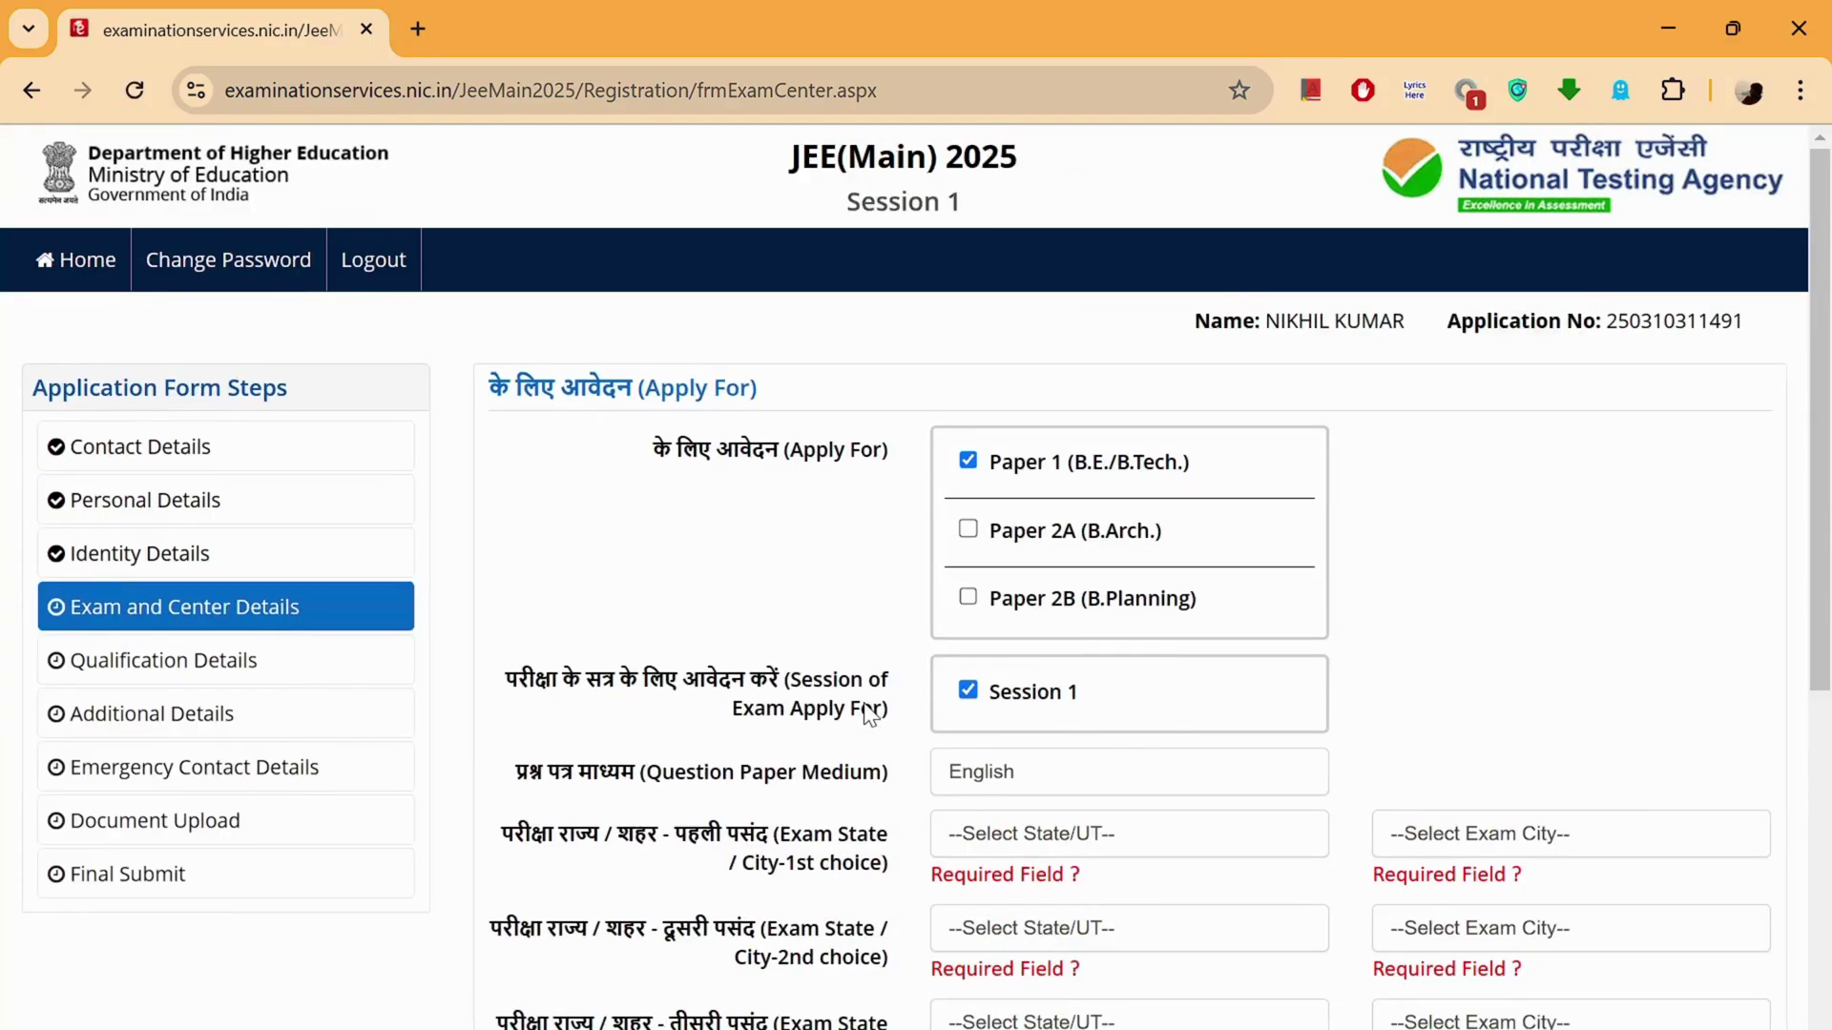
- Fill the four exam city preferences: Jharkhand–Jamshedpur, Jharkhand–Ranchi, Bihar–Bhagalpur, Bihar–Patna
scroll(1388, 784, "down", 3)
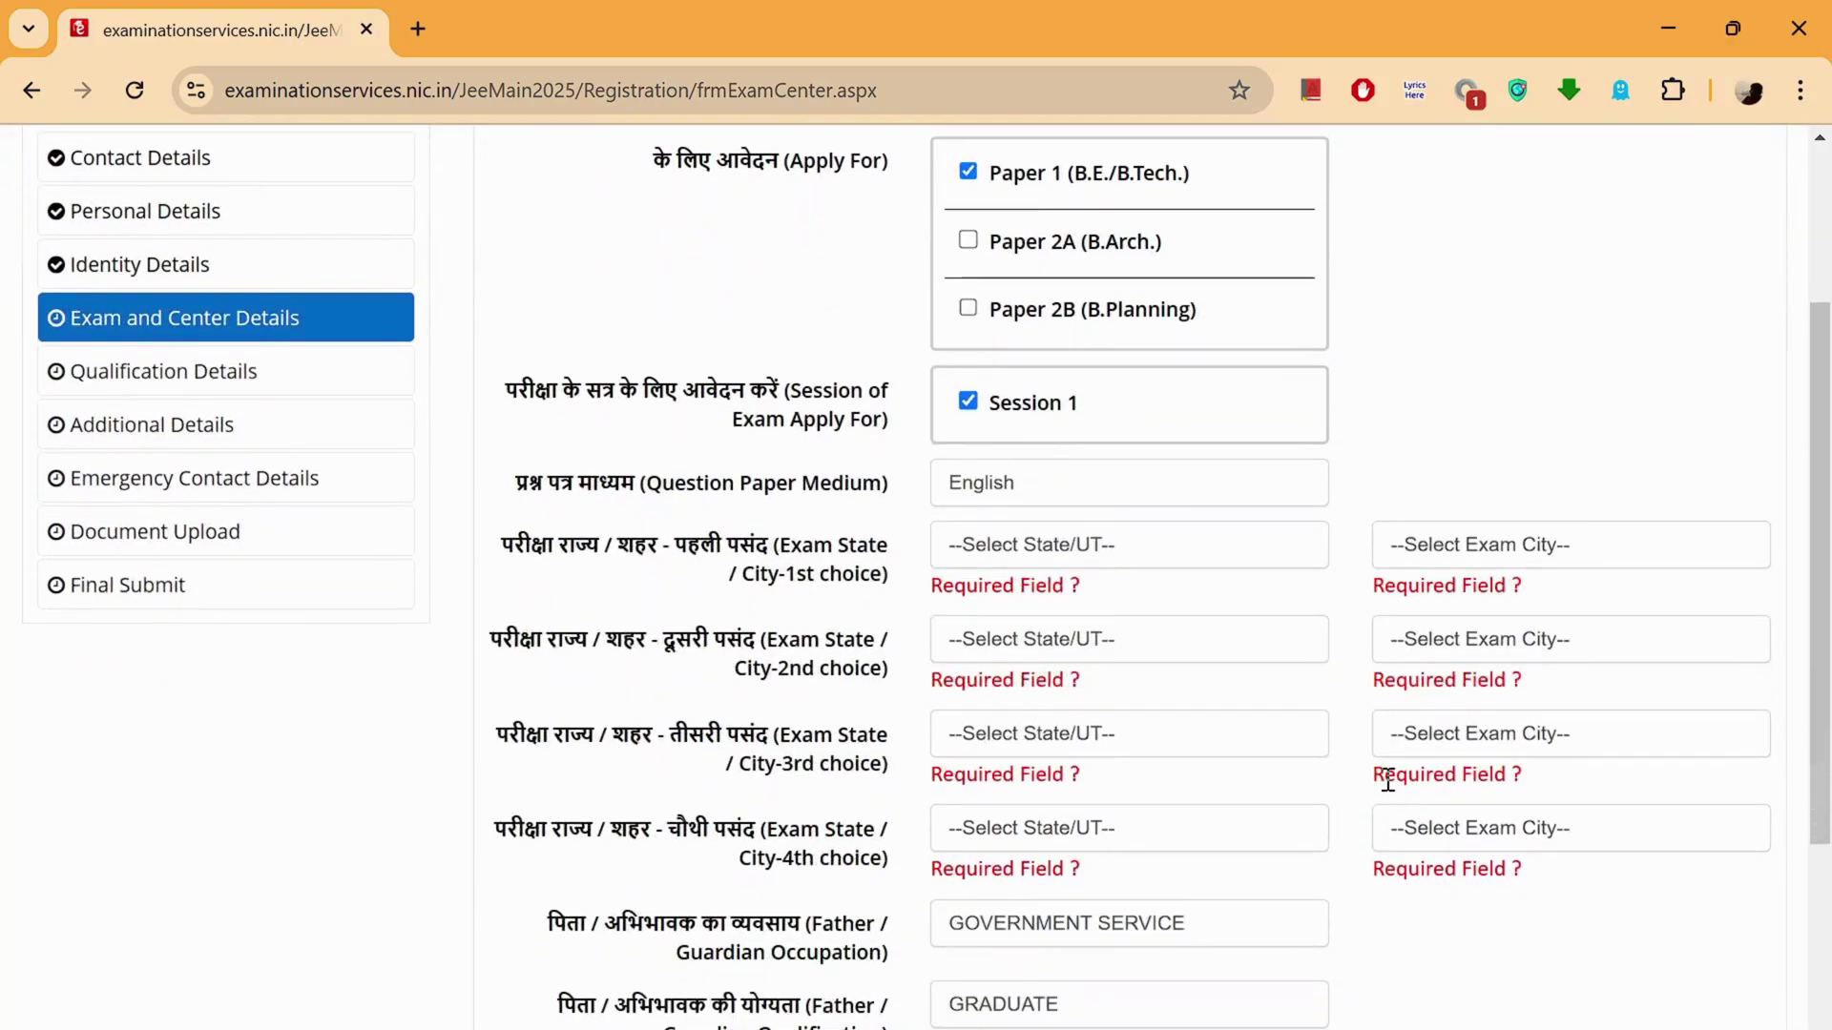
left_click(1088, 553)
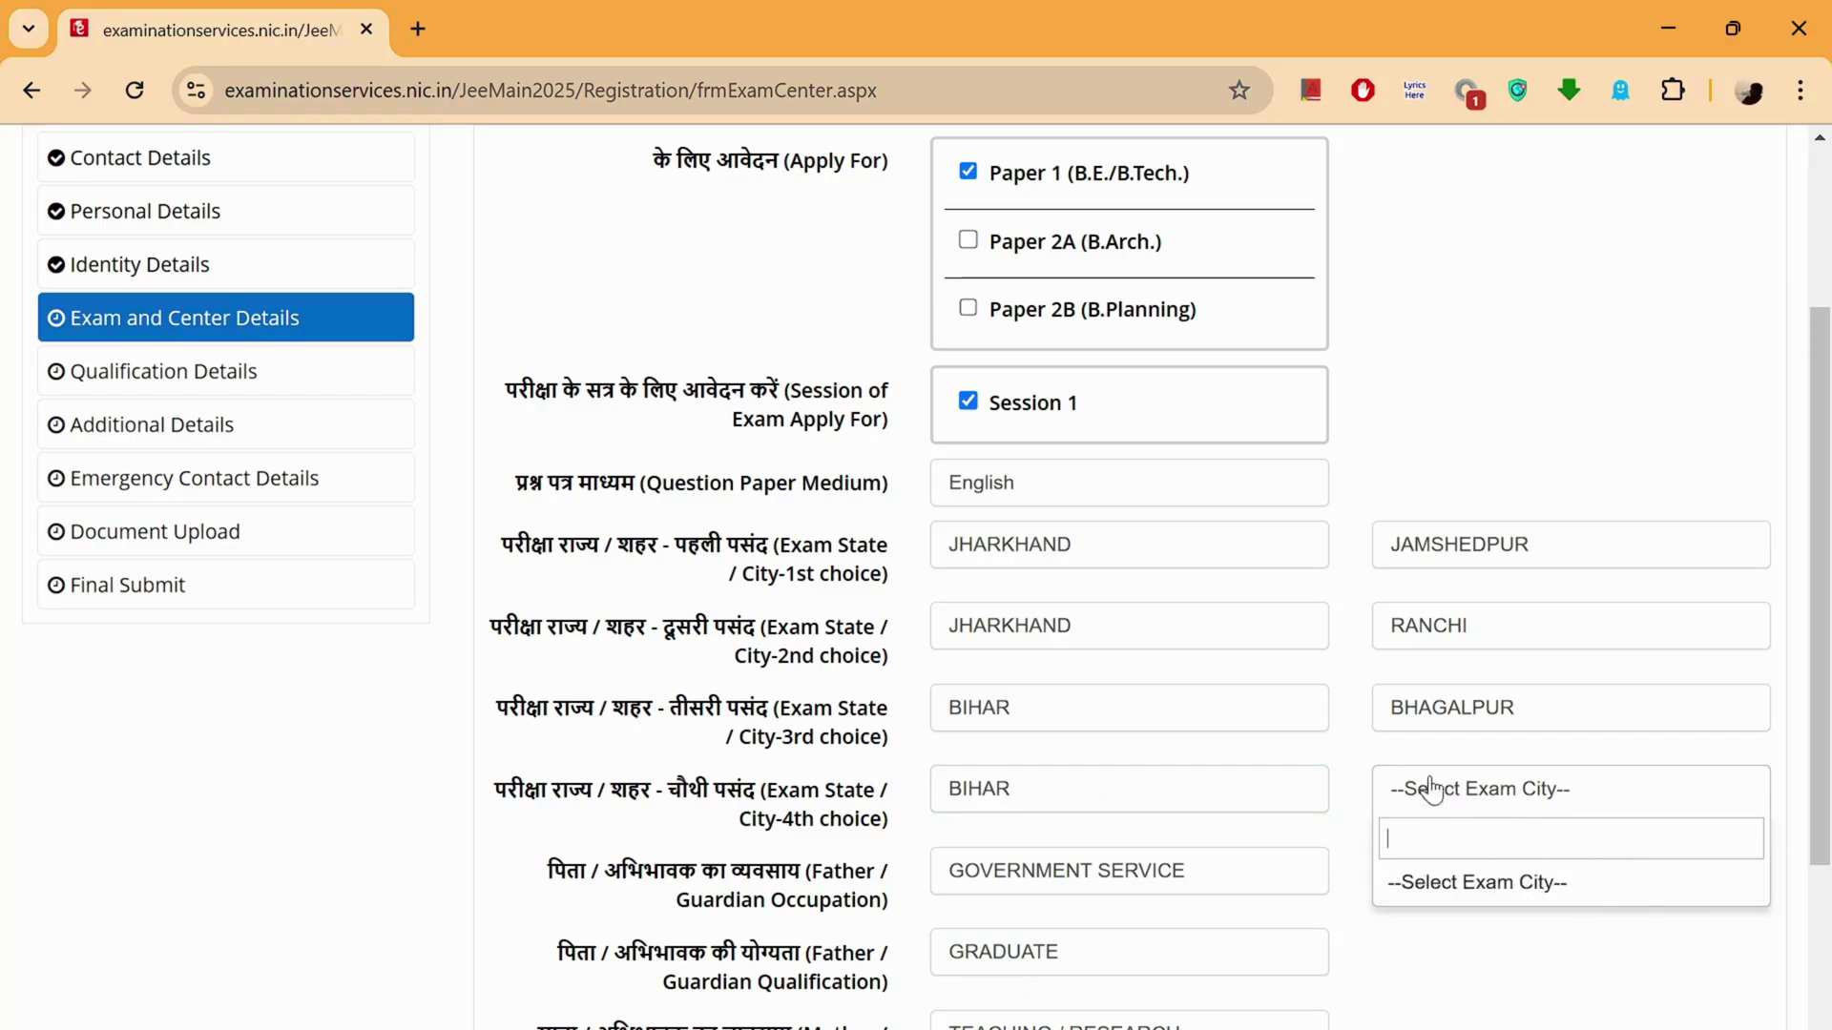
left_click(1463, 956)
left_click(1479, 799)
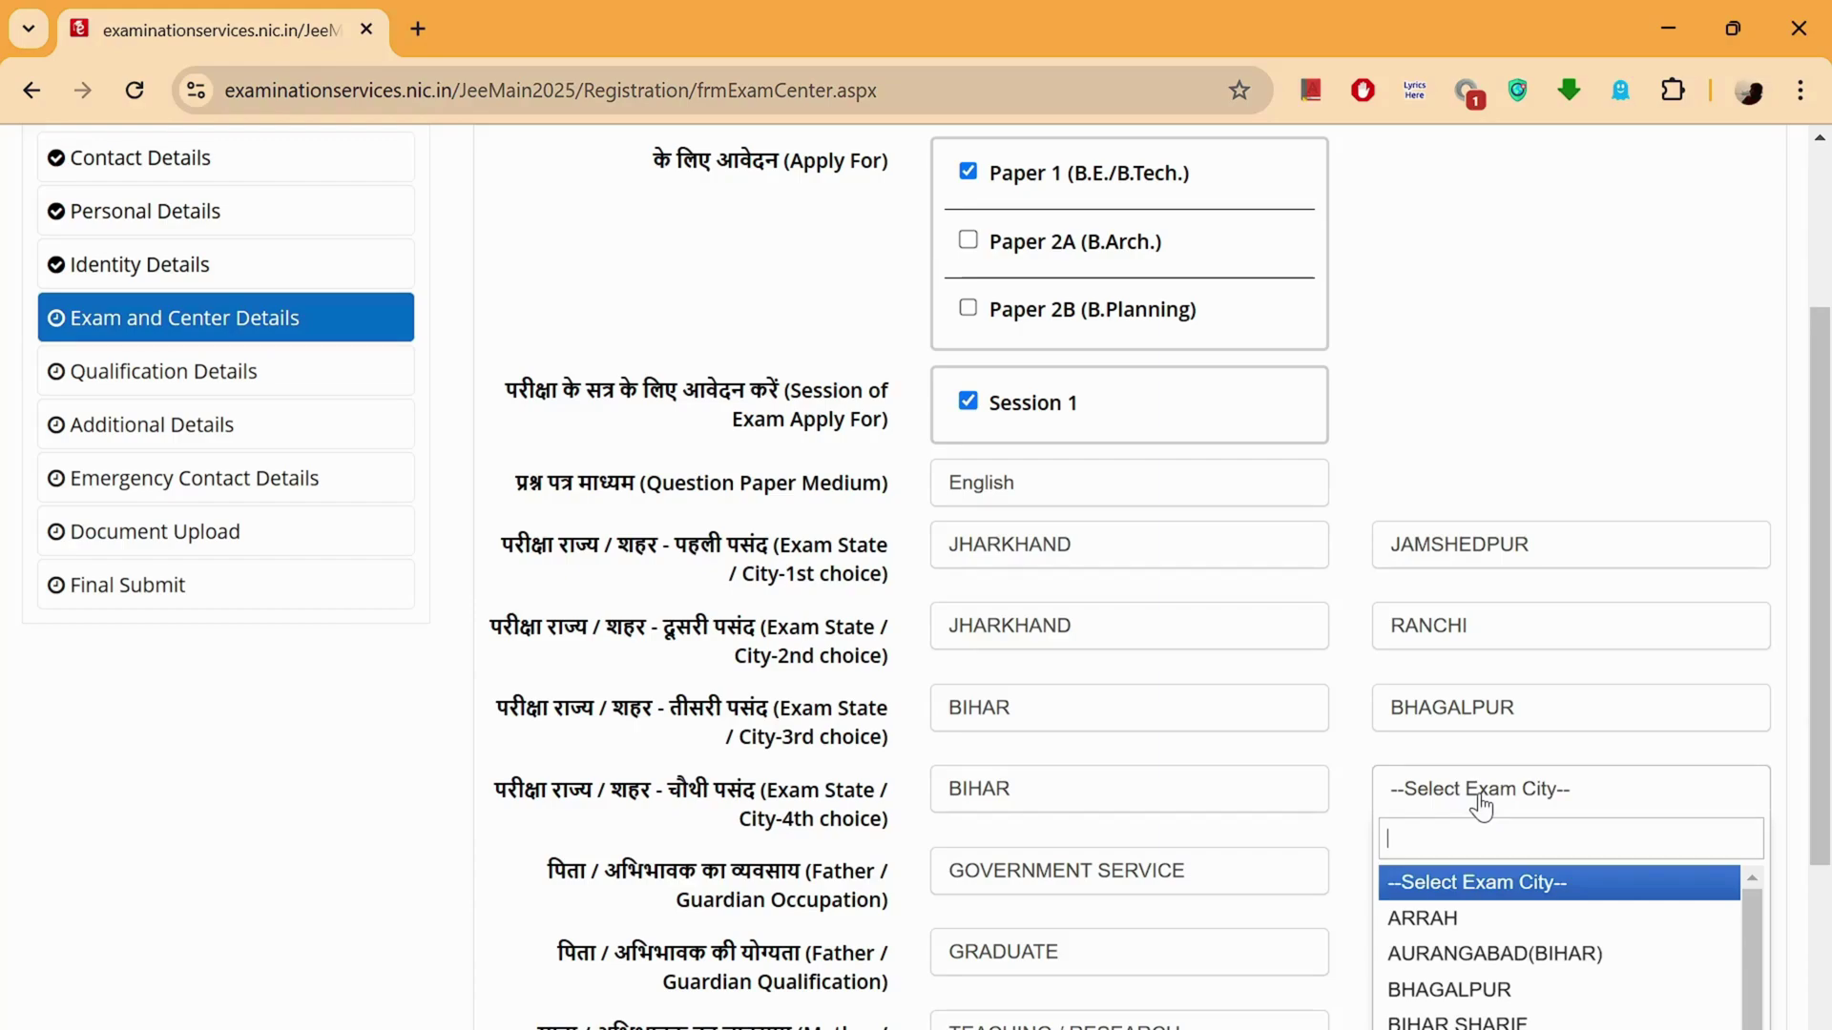
scroll(1505, 1023, "down", 1)
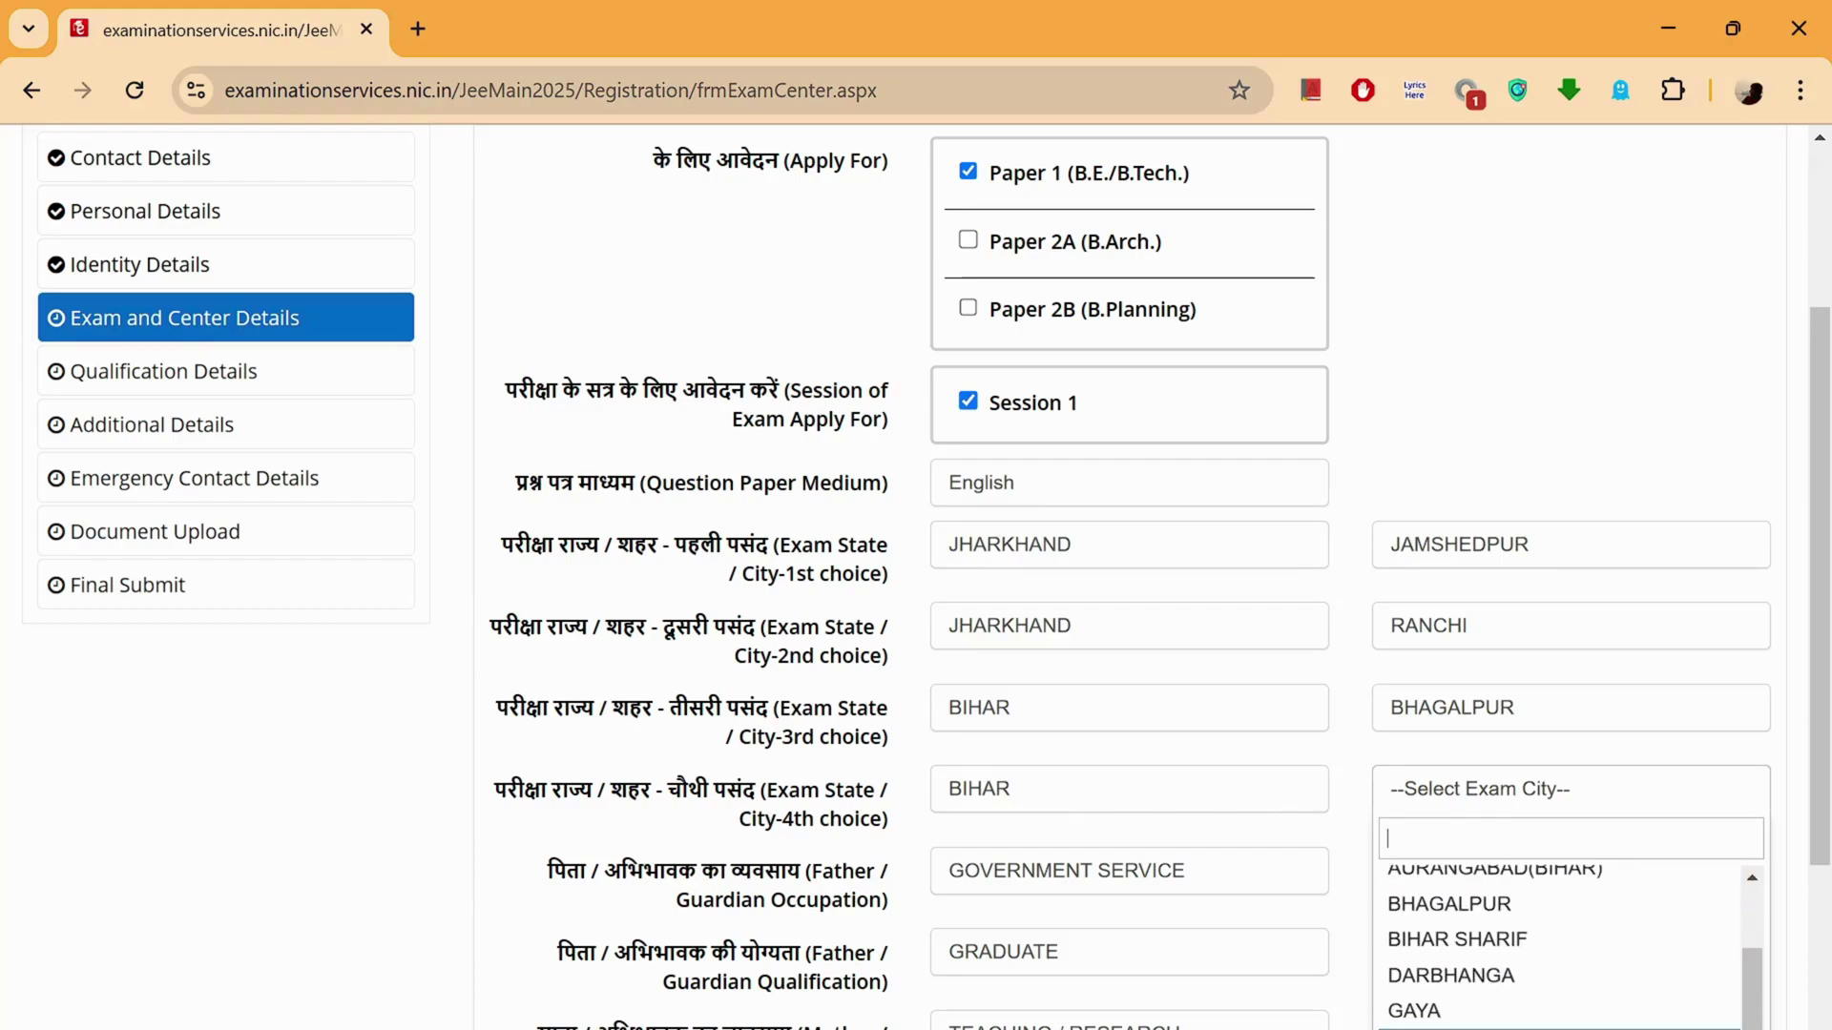
left_click(1488, 1022)
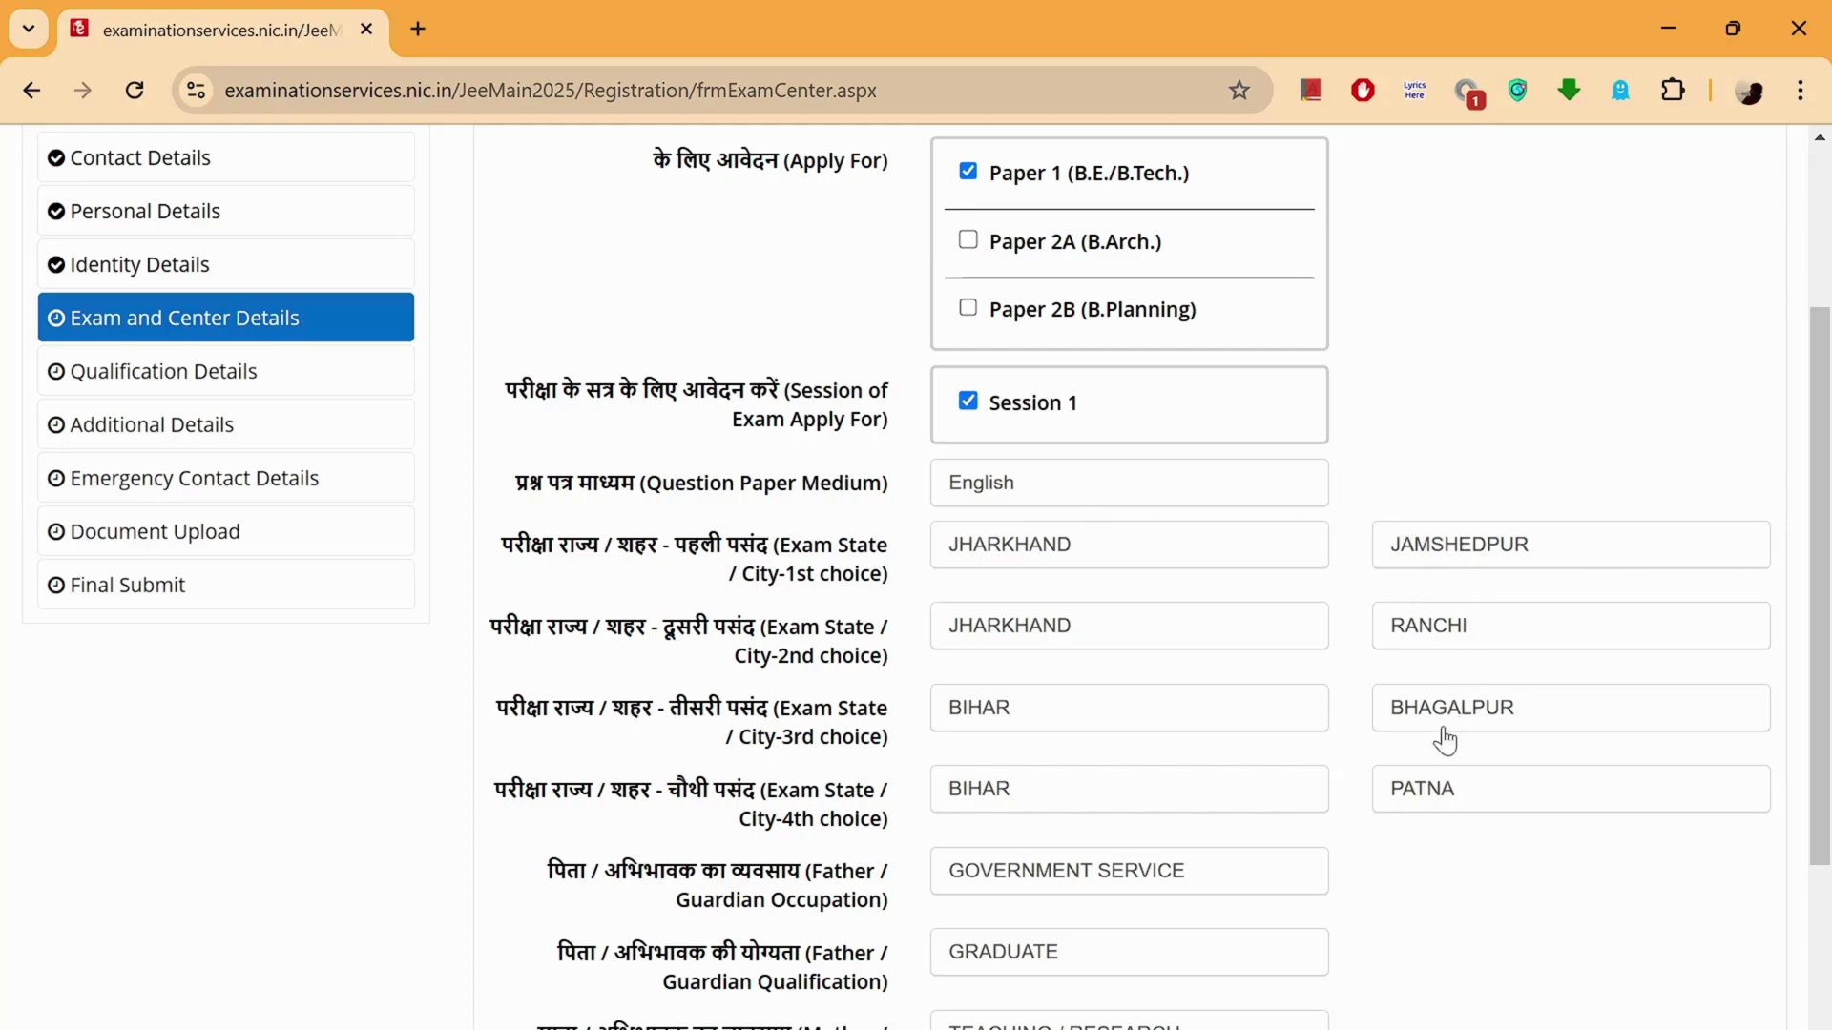
- Enter CAPTCHA 6KK466, save the exam and centre details, and confirm with Yes
scroll(1104, 773, "down", 5)
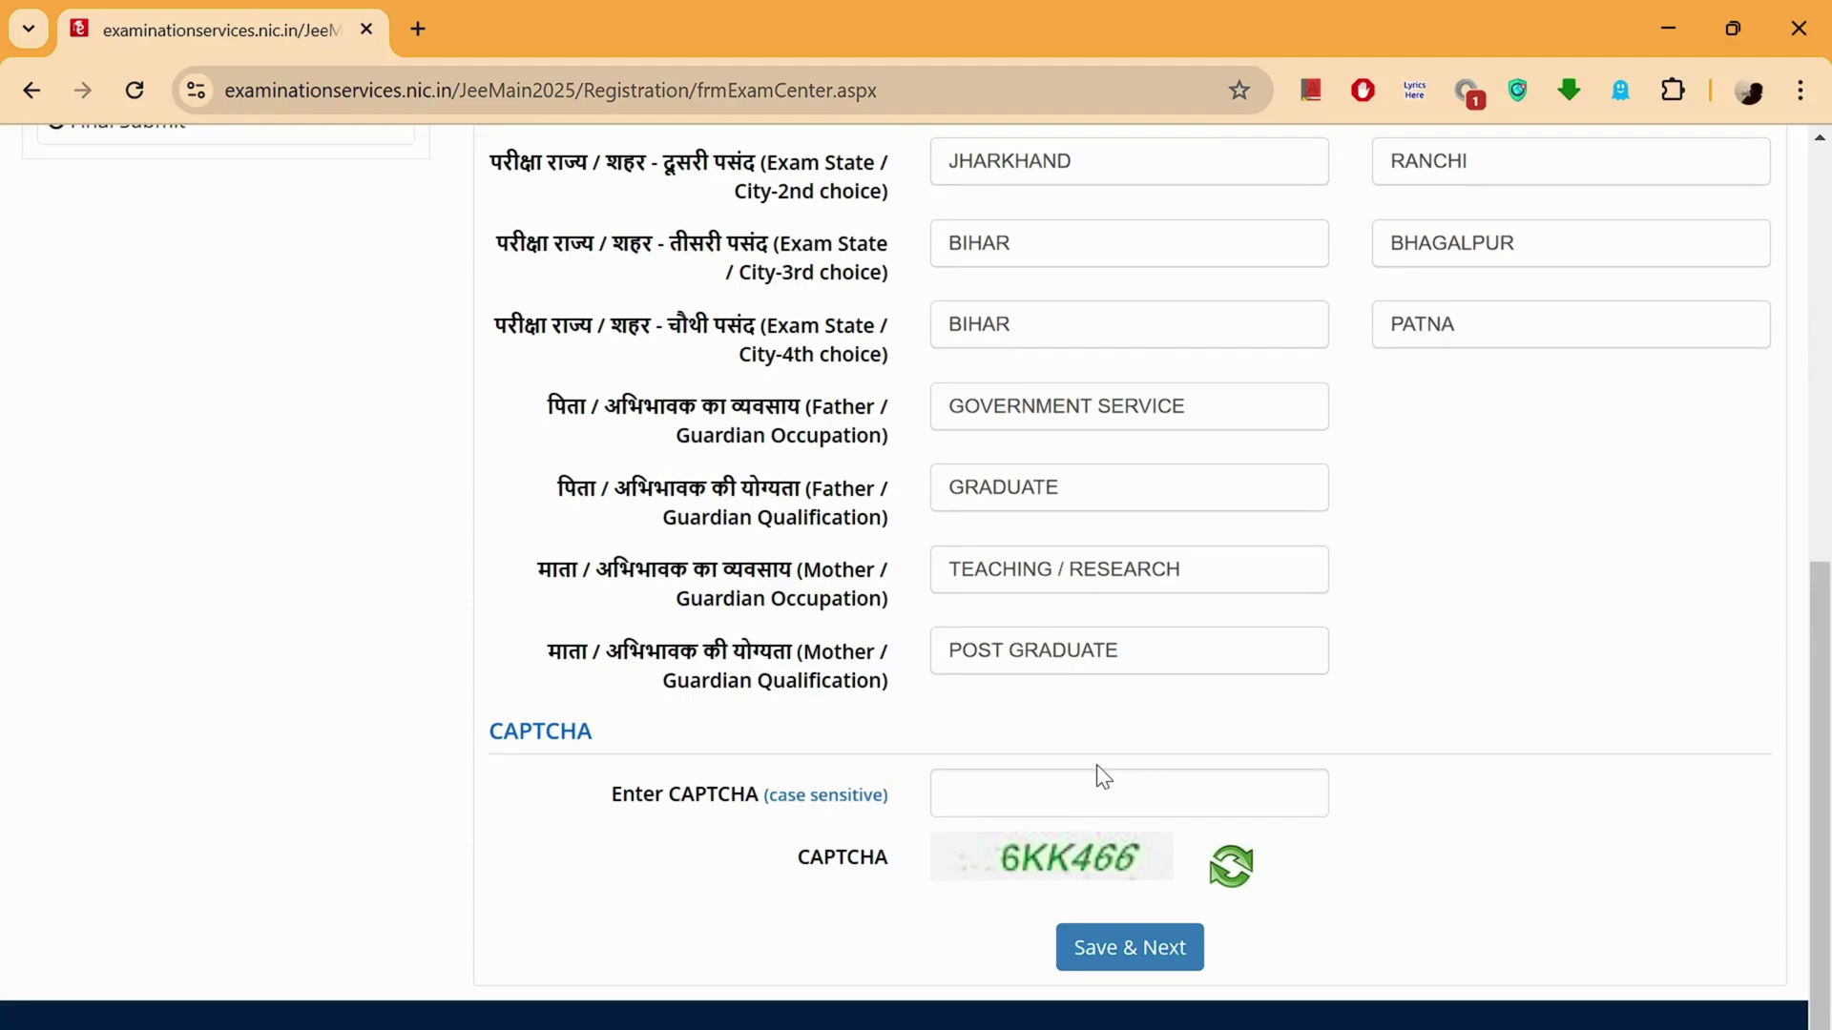
left_click(1112, 805)
type("6KK")
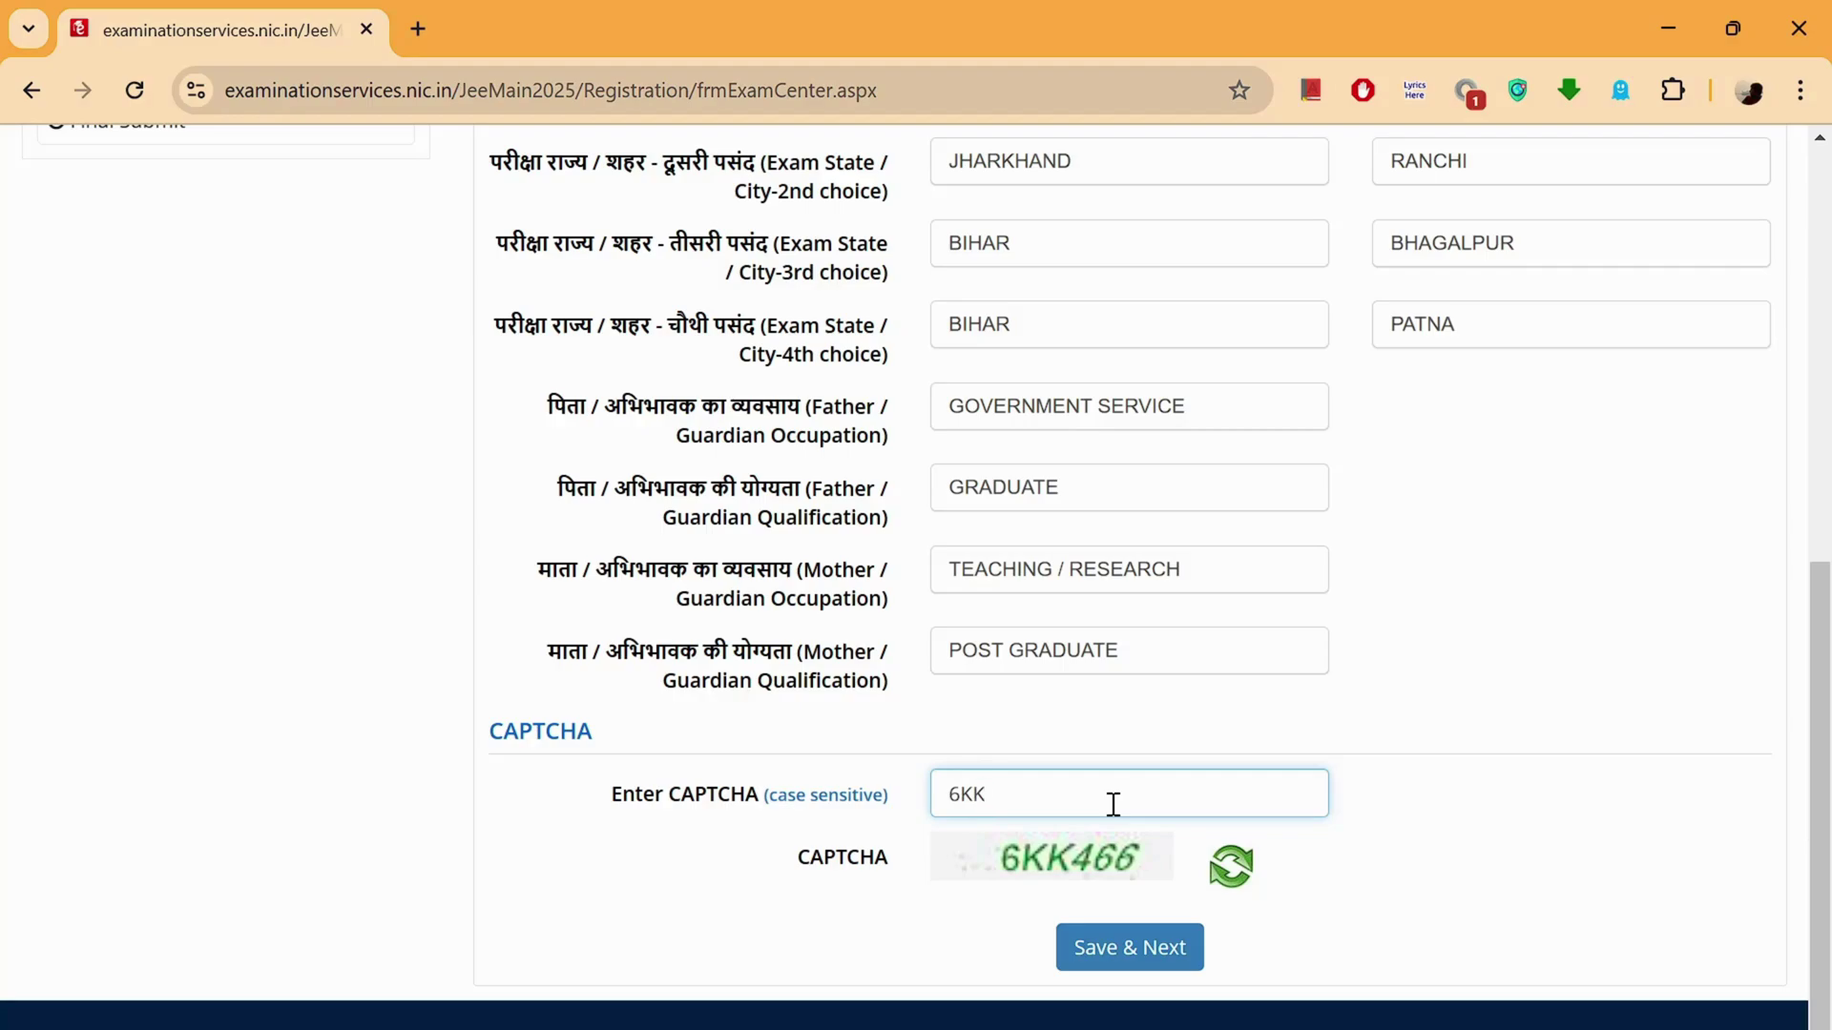
type("466")
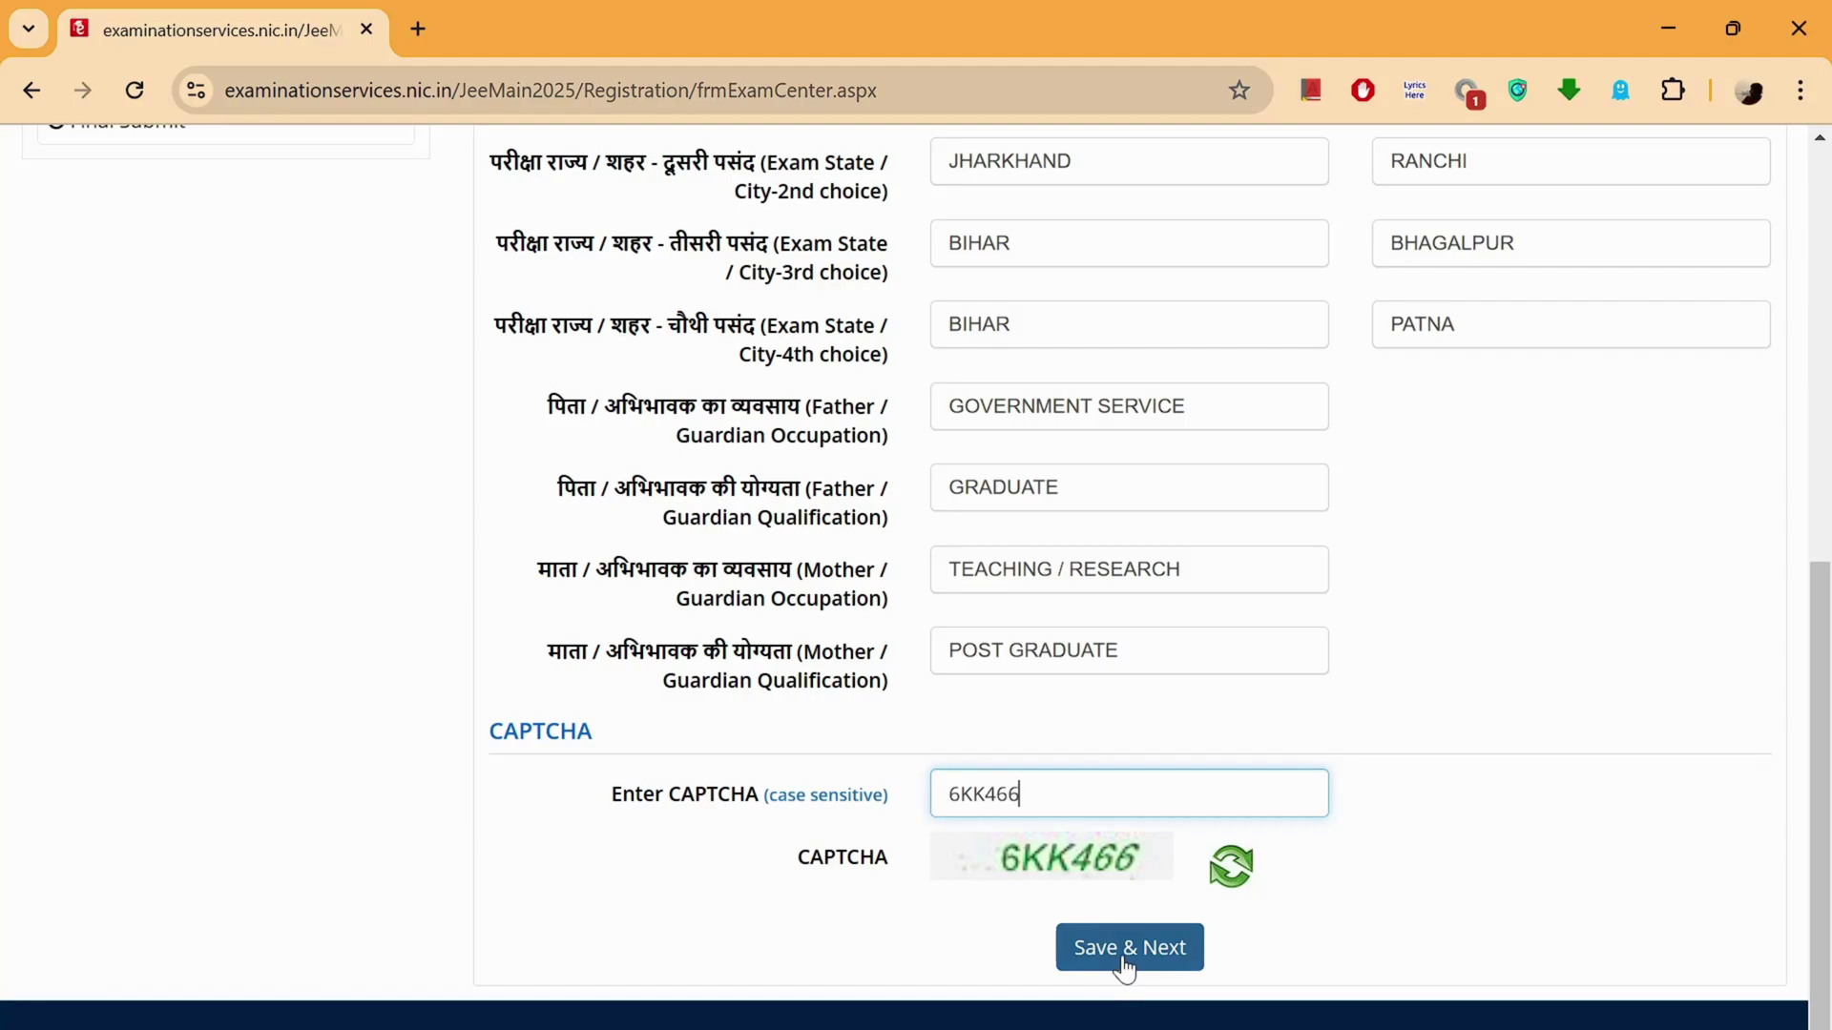
left_click(1124, 952)
left_click(866, 687)
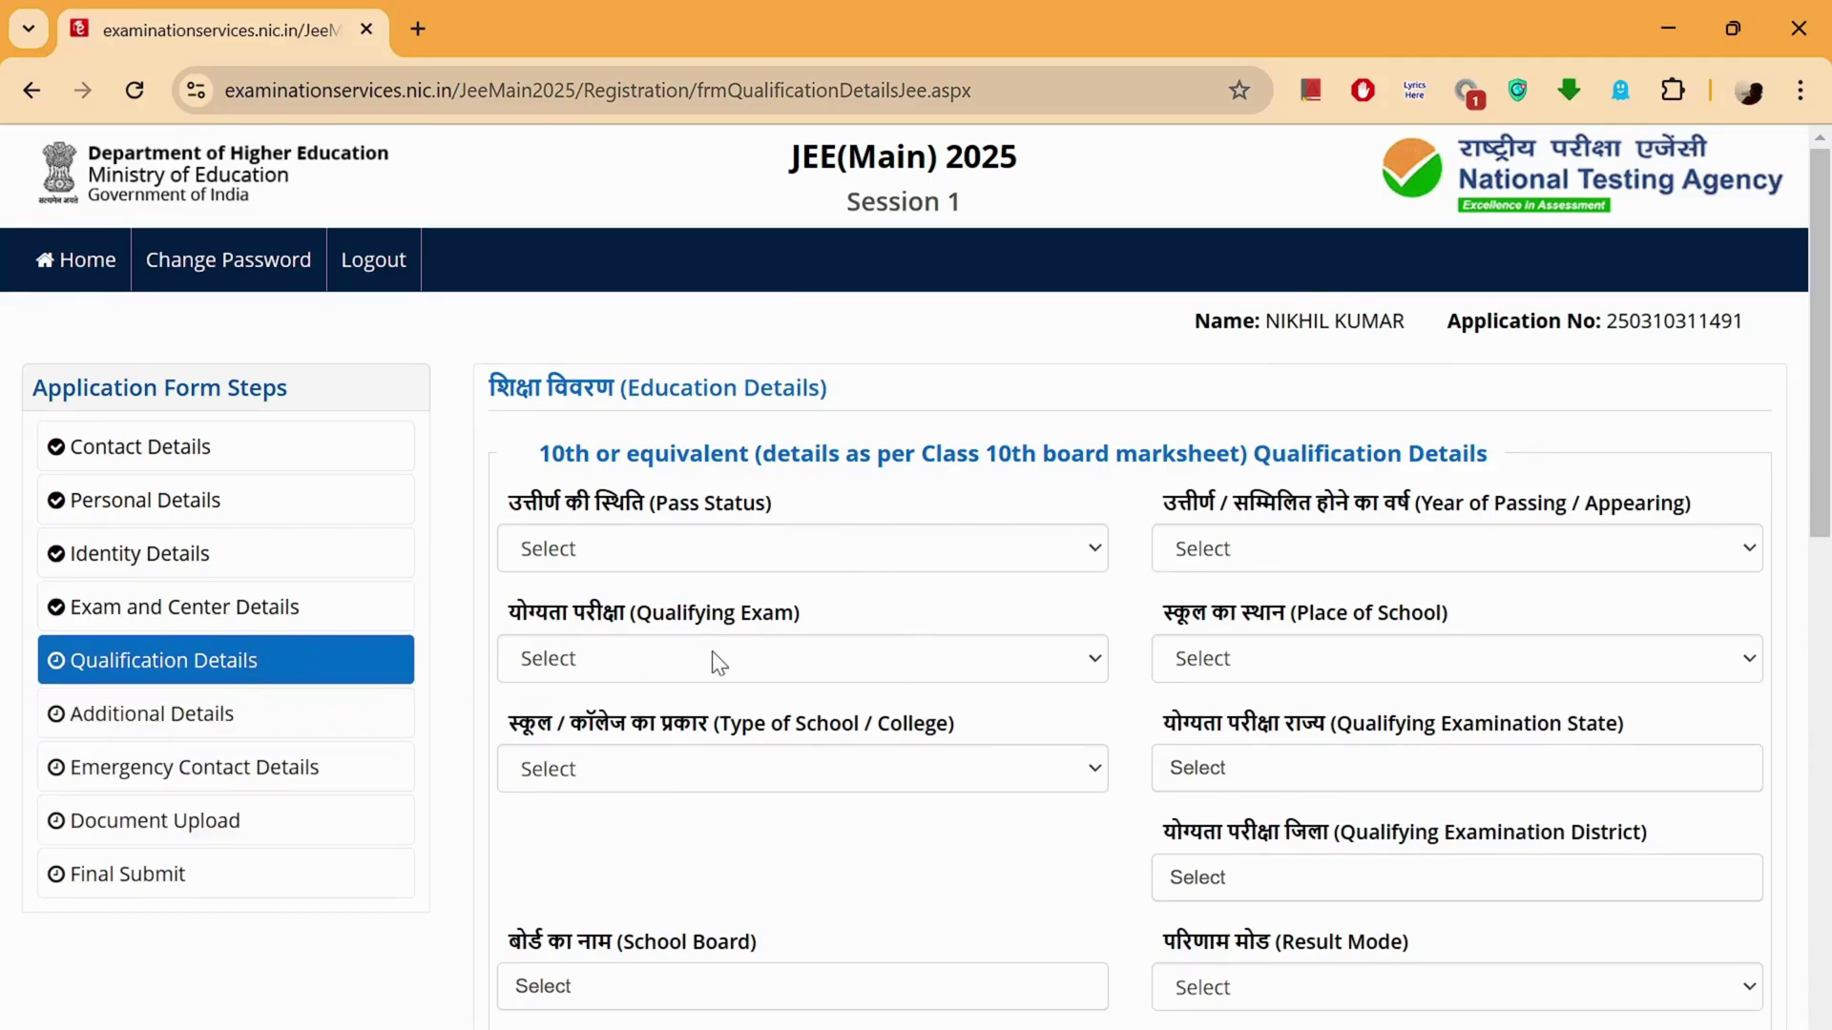
- Mark the 10th class as Passed in 2021 with 10th or Equivalent as qualifying exam
scroll(1020, 830, "down", 8)
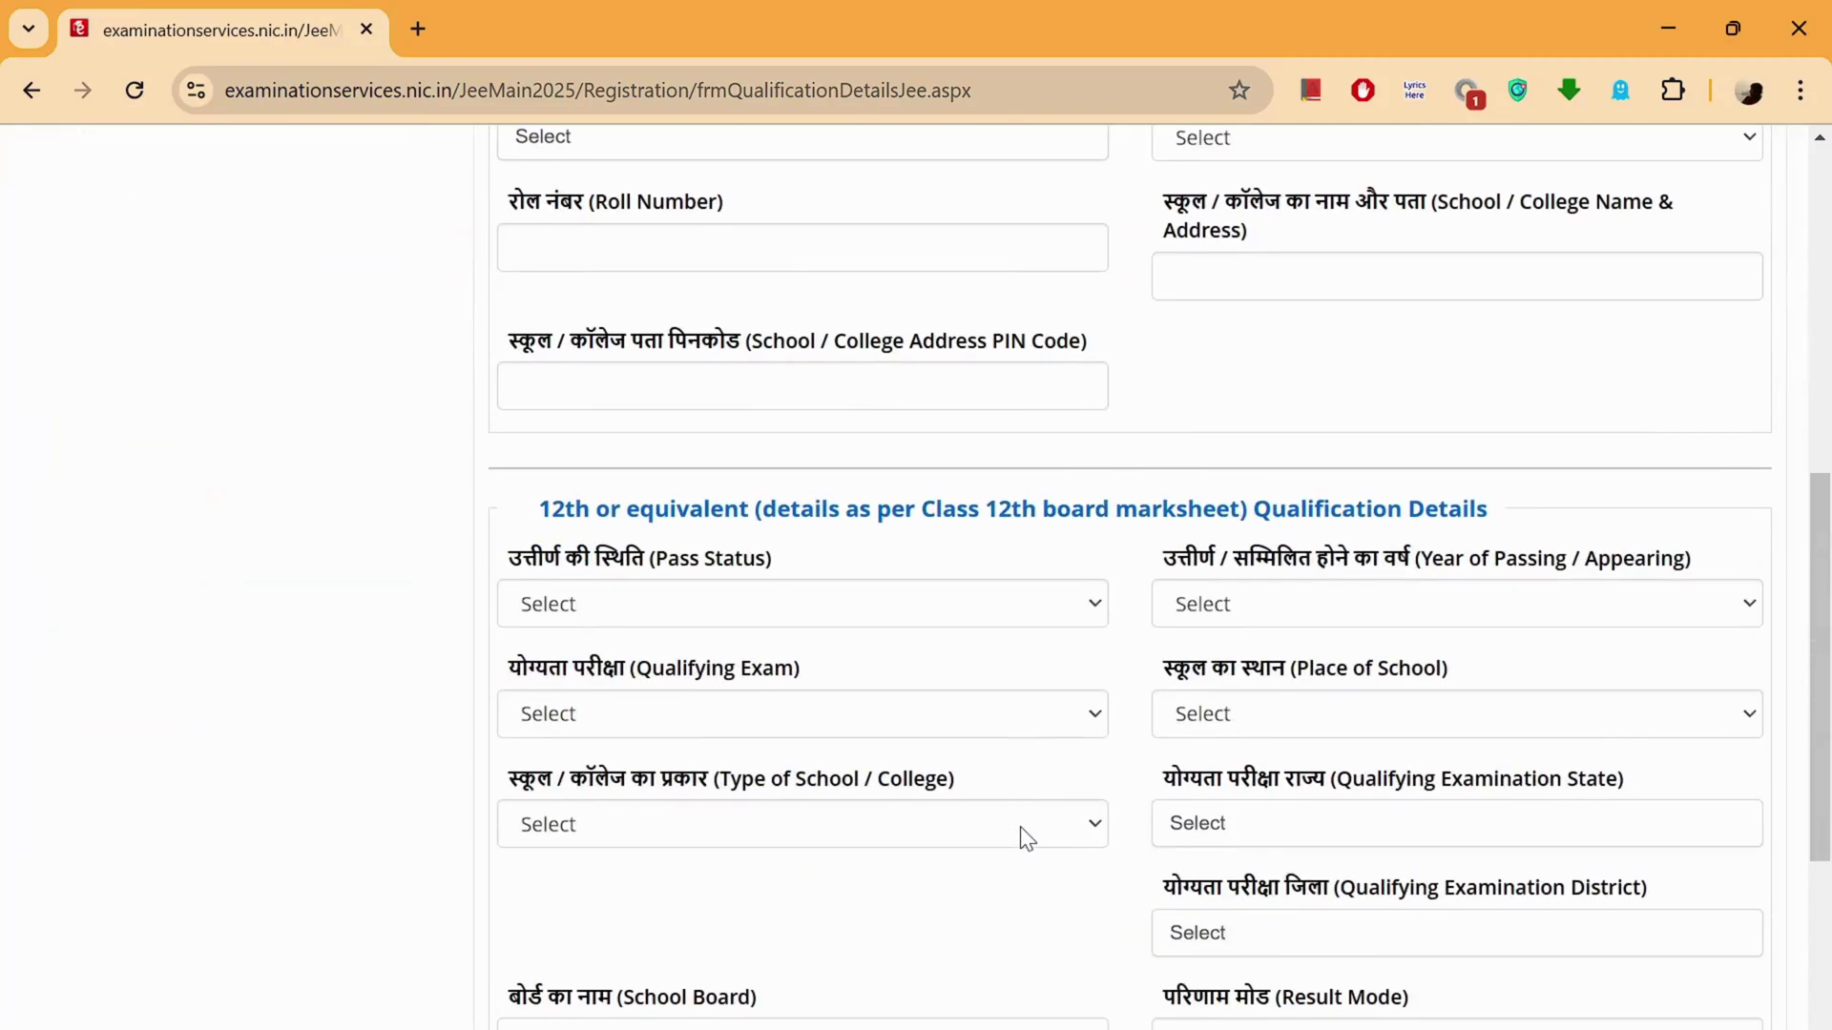
scroll(1021, 826, "down", 7)
scroll(1021, 826, "up", 15)
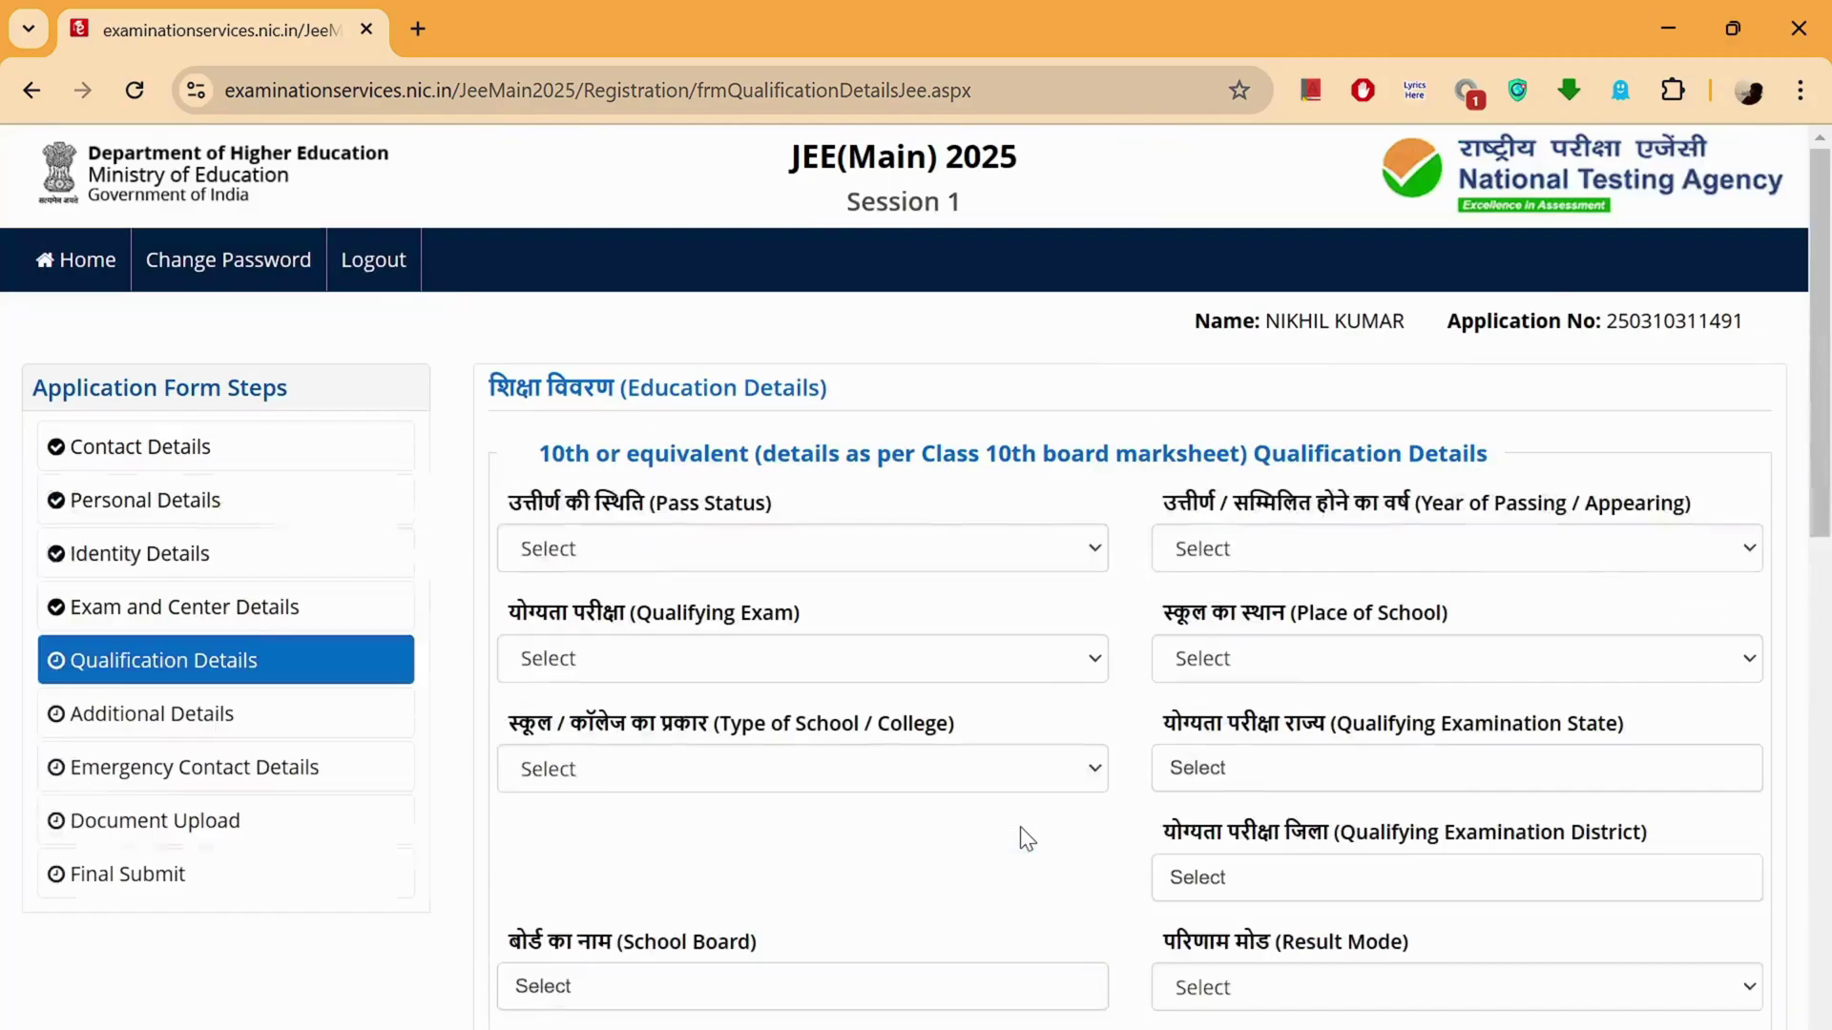
left_click(924, 546)
left_click(834, 635)
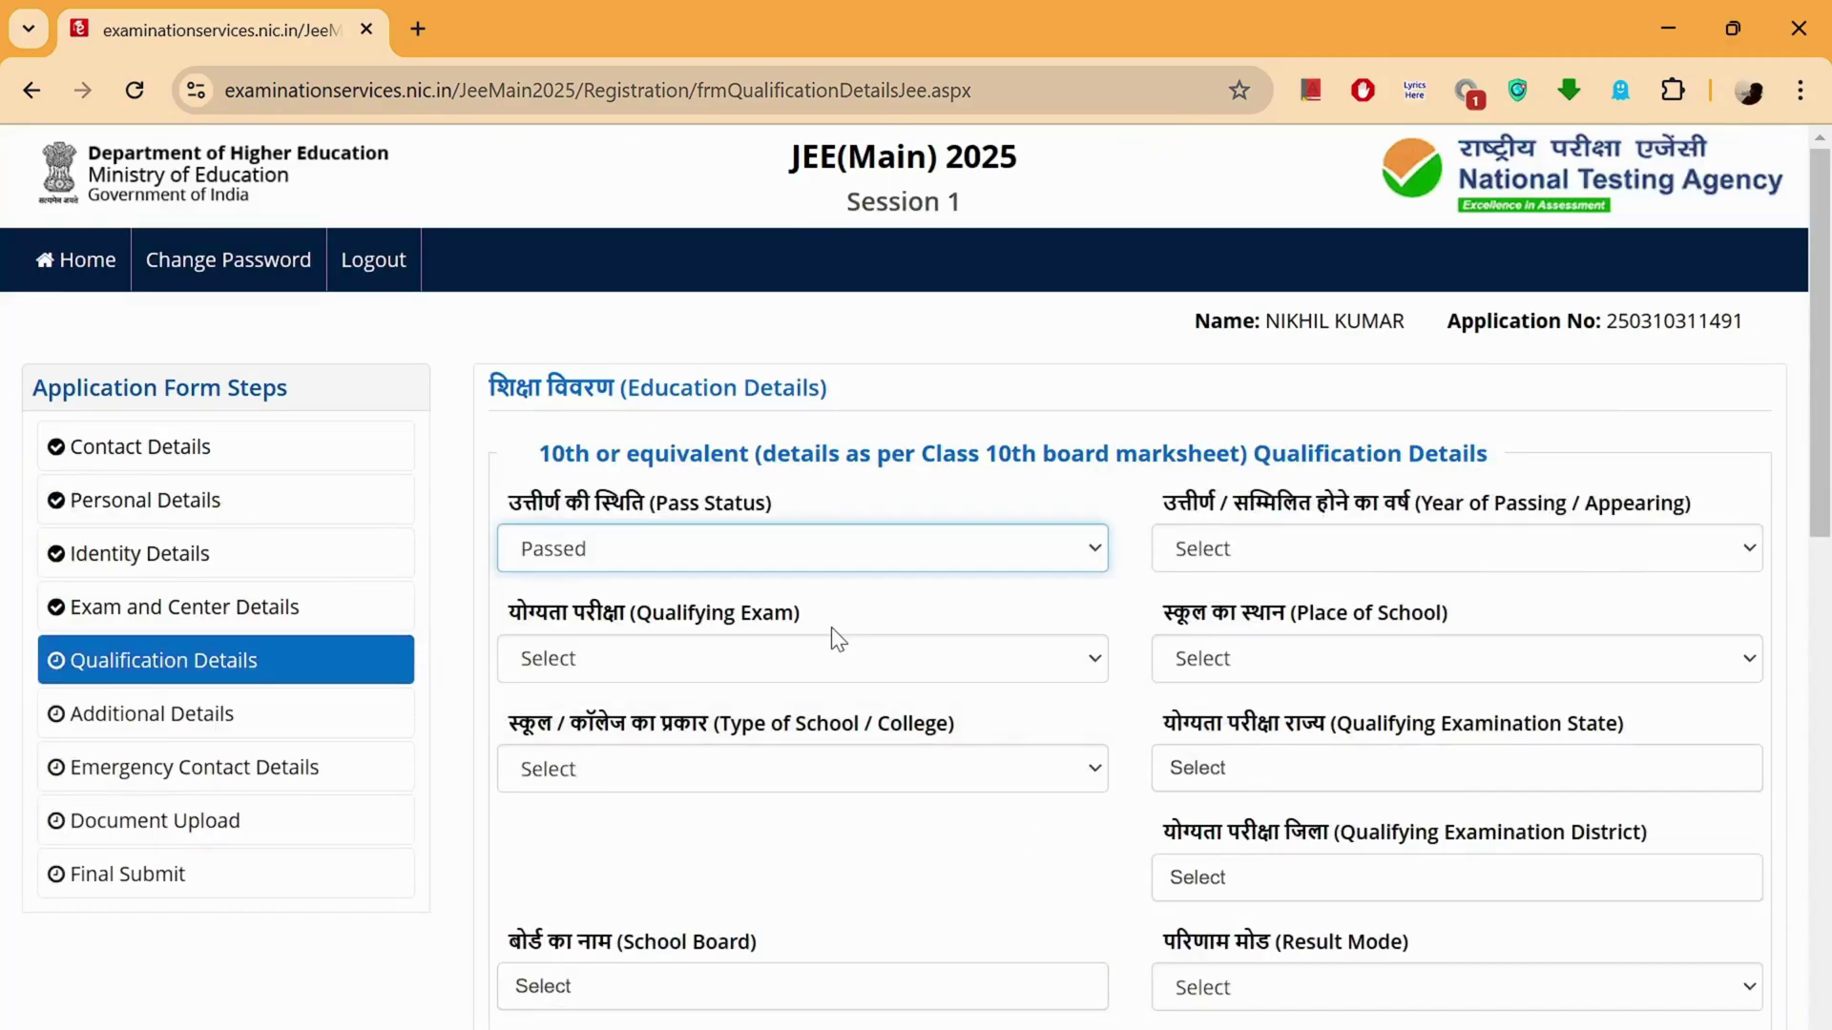
left_click(1279, 550)
left_click(1204, 748)
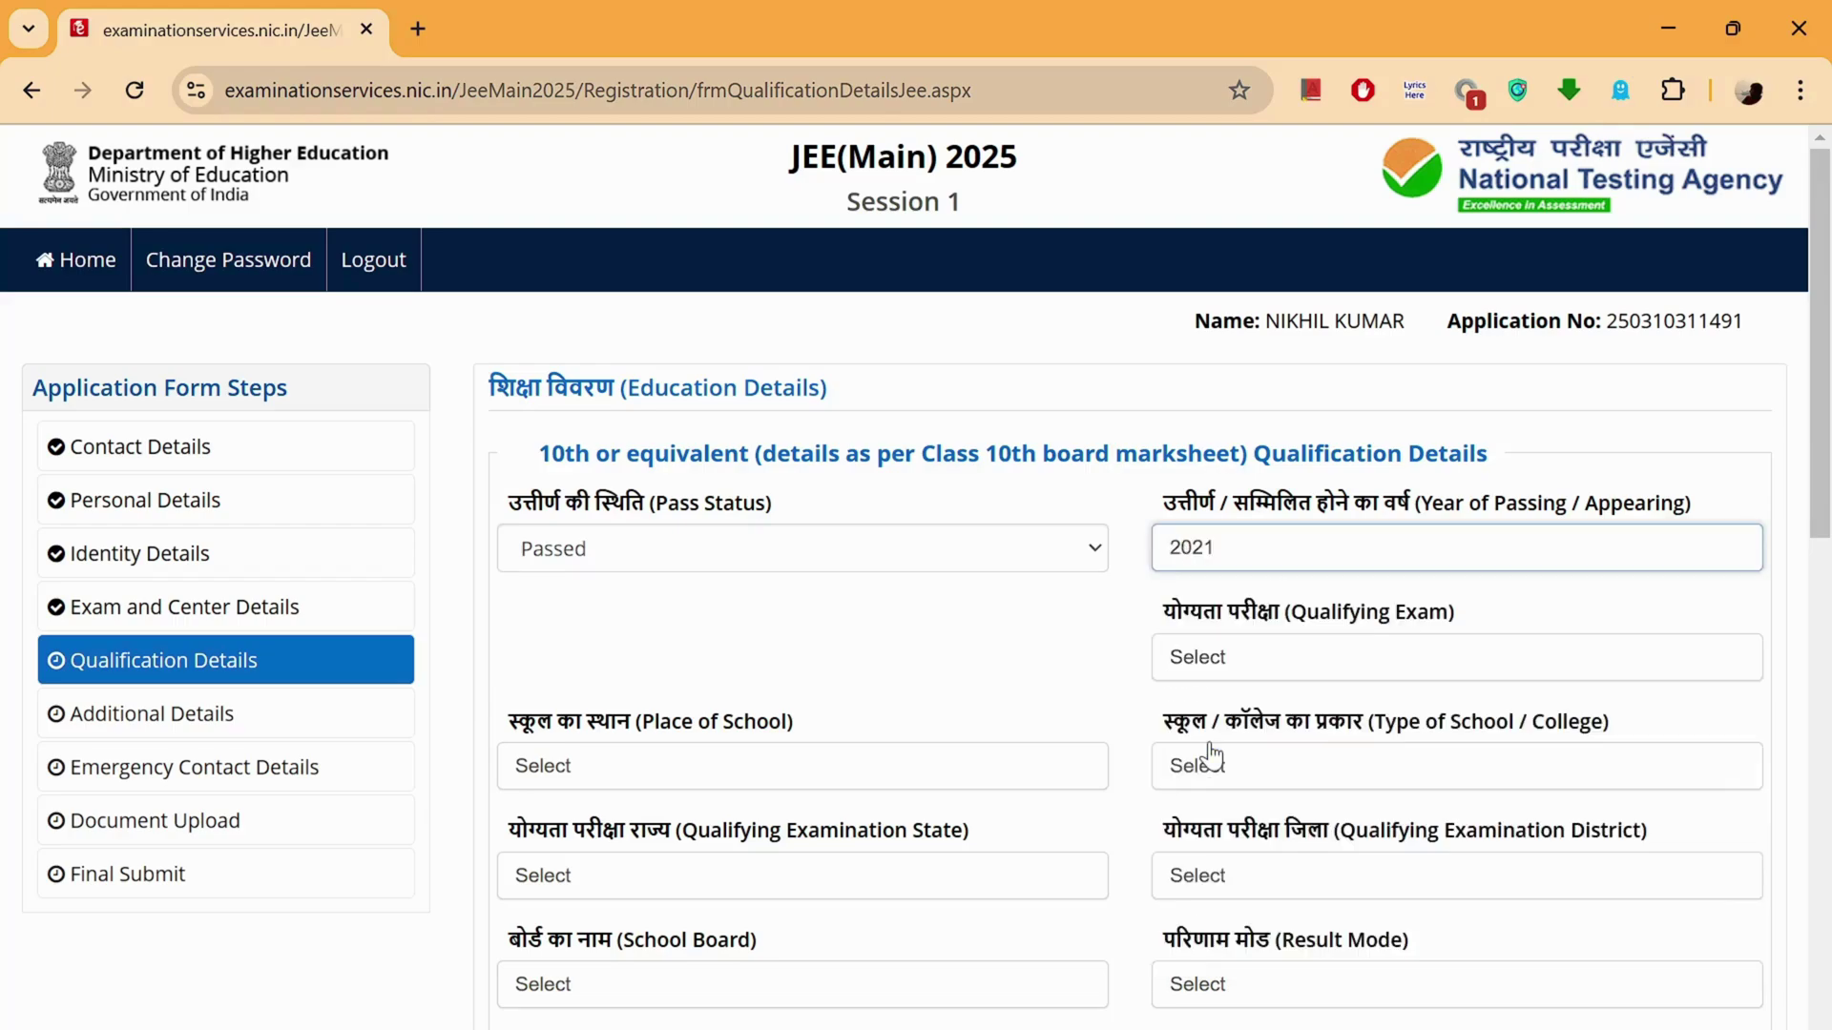
left_click(1218, 668)
left_click(1221, 669)
left_click(1226, 668)
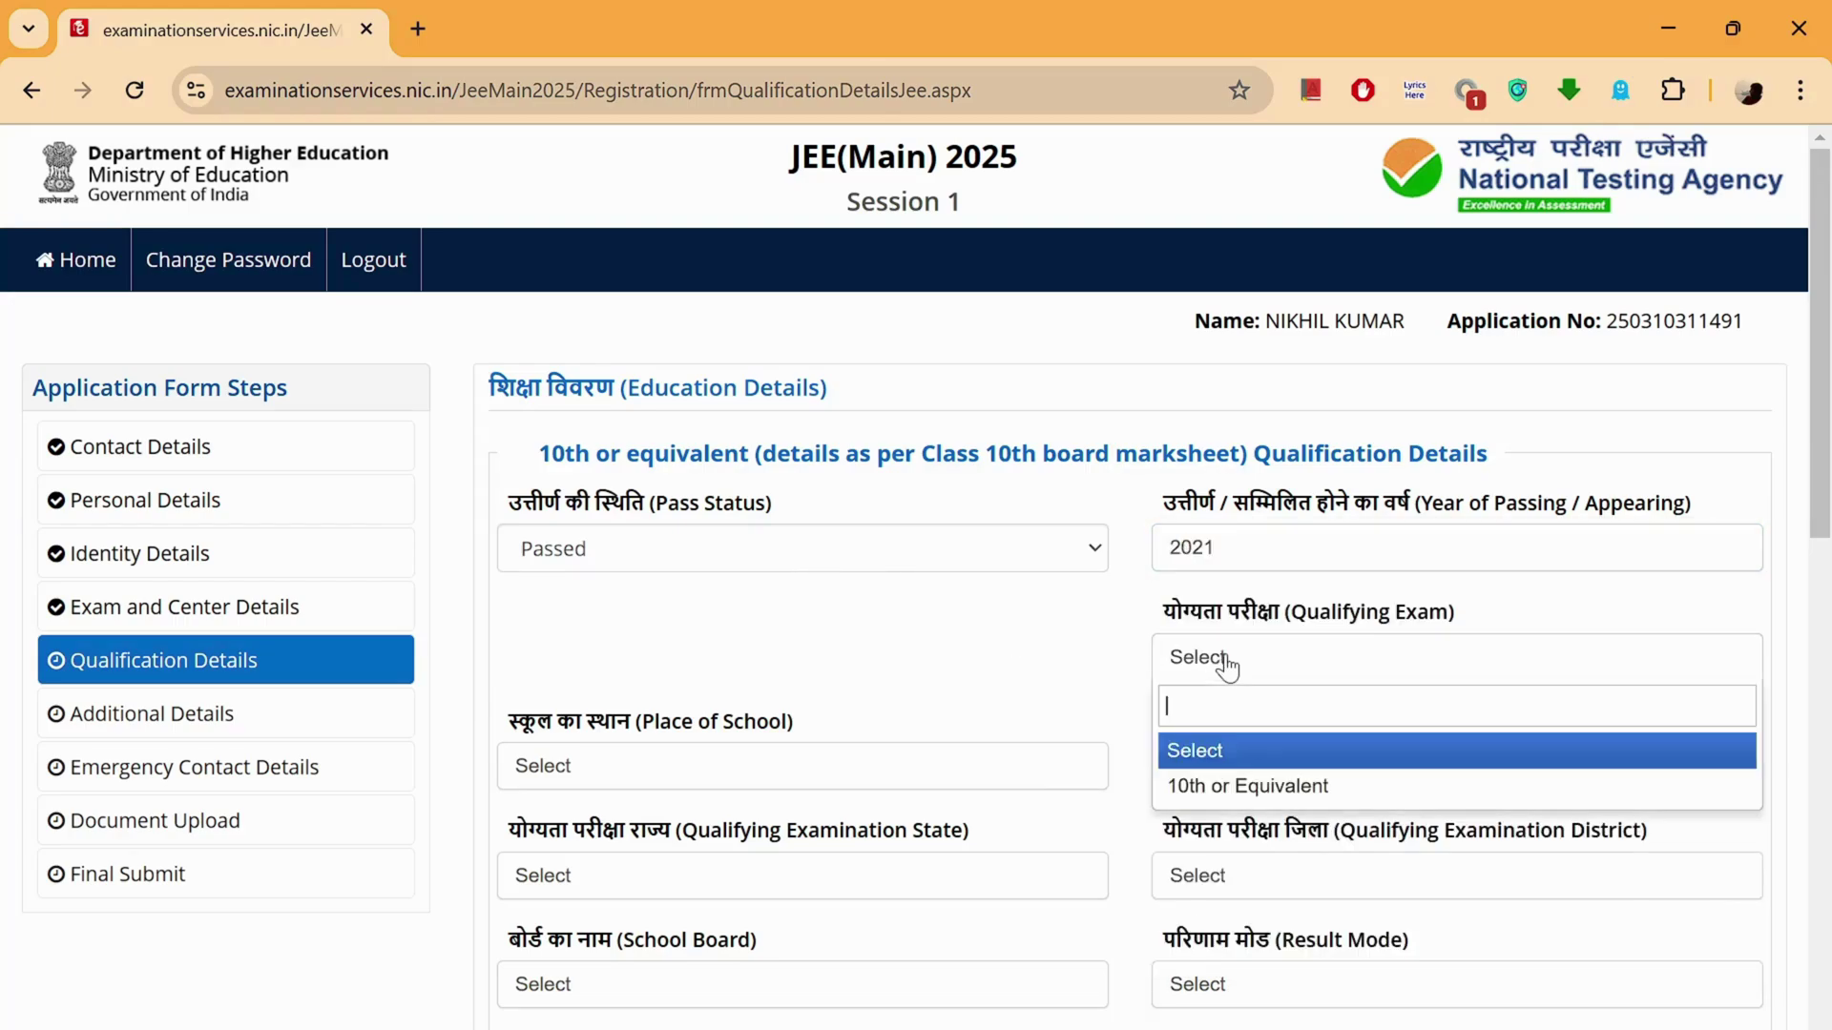
left_click(1221, 788)
- Set the 10th school's place to Urban and type to Private Unaided
left_click(904, 777)
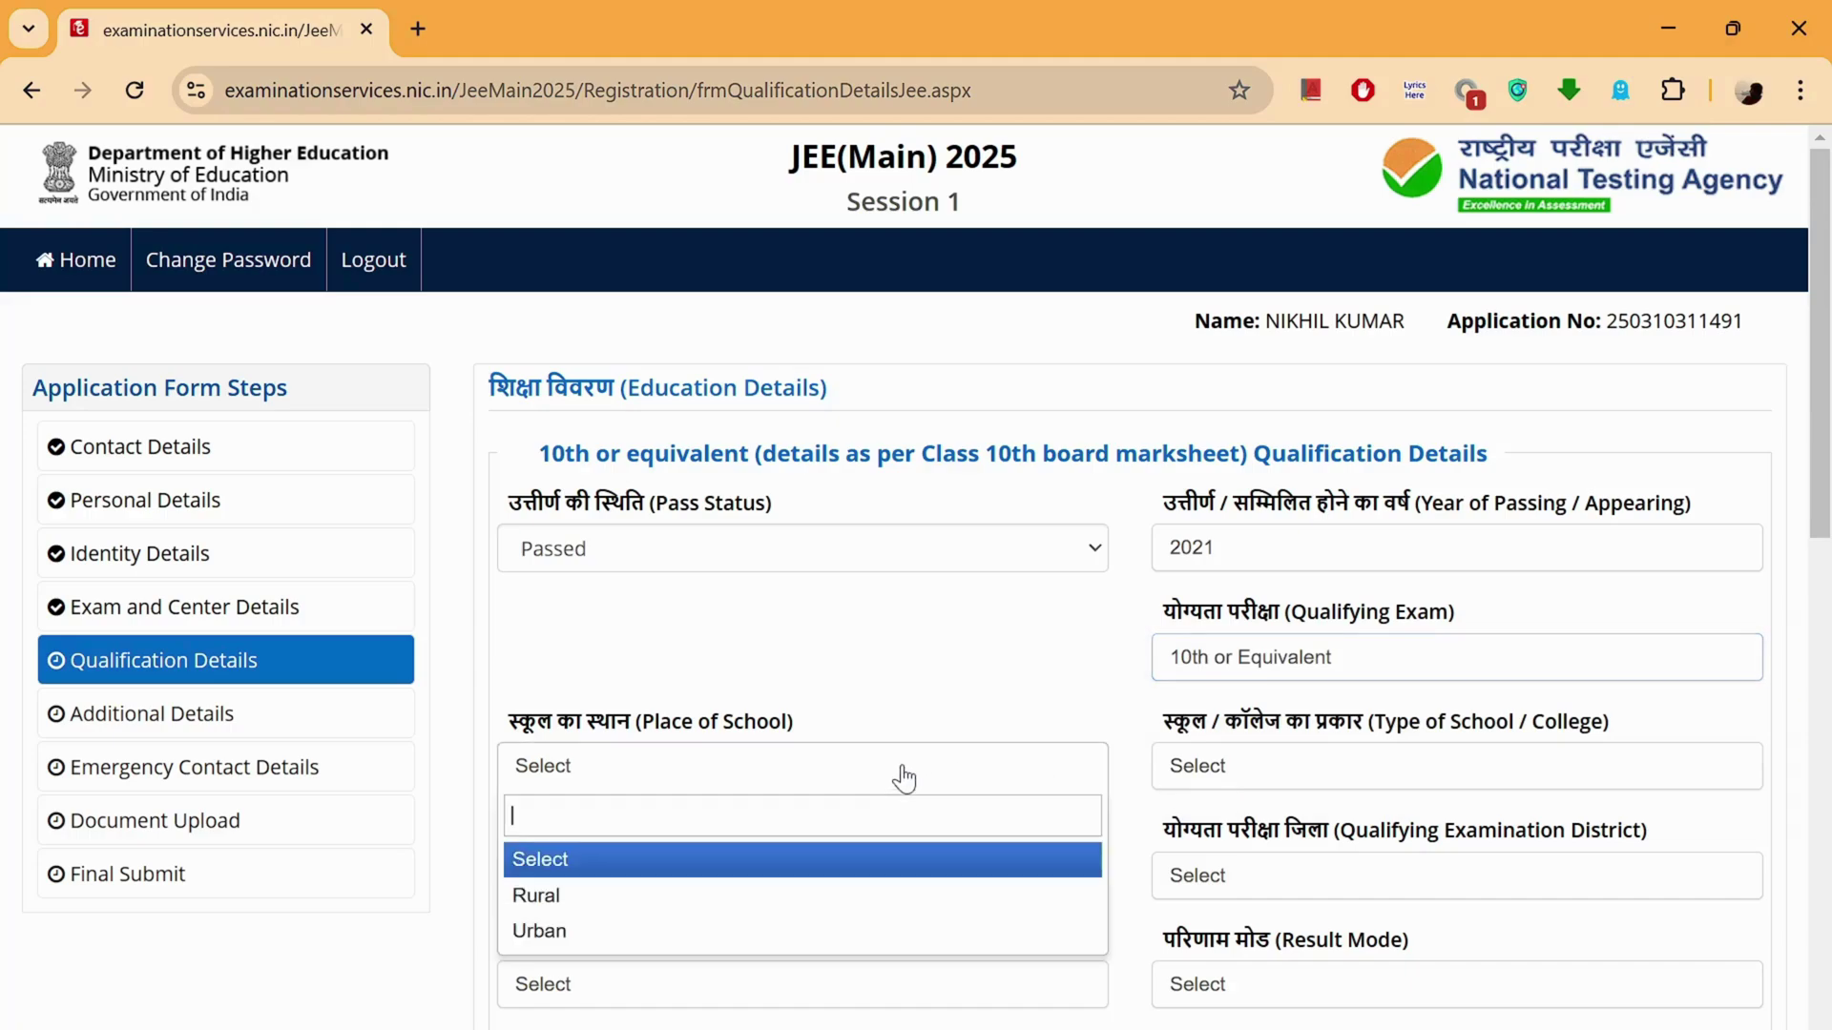
left_click(708, 906)
left_click(716, 778)
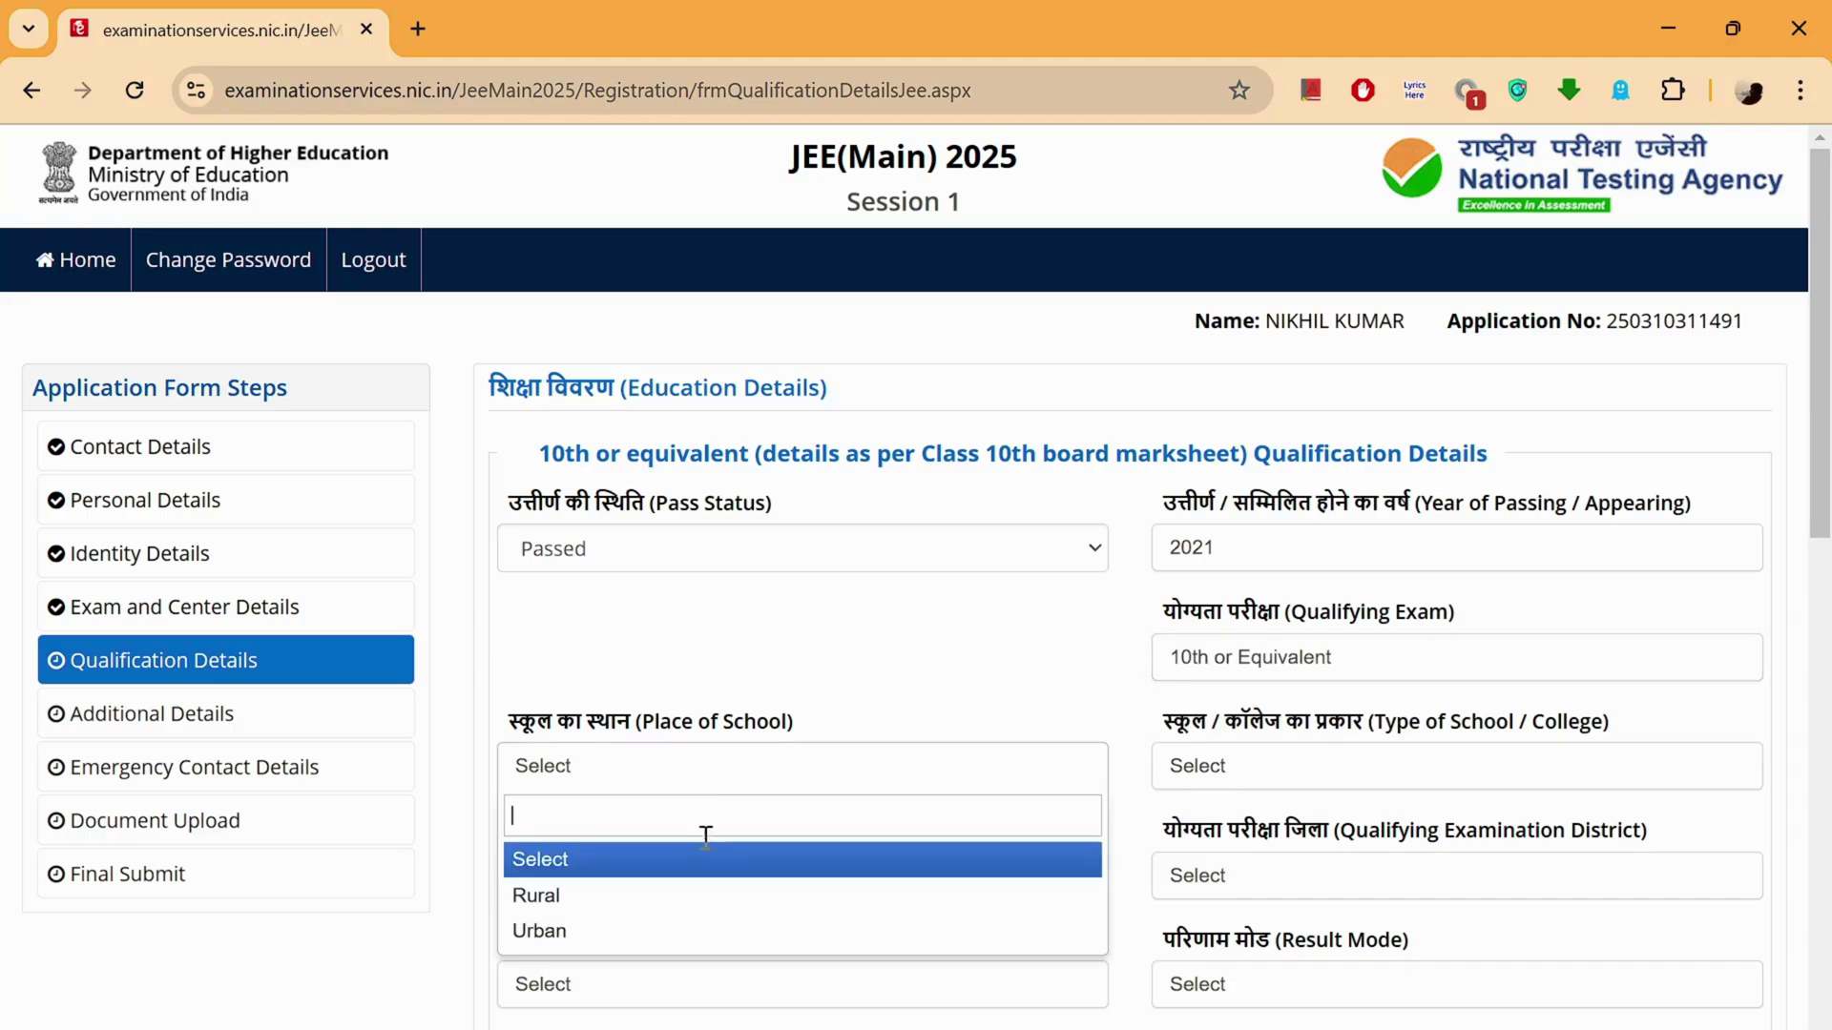
left_click(679, 935)
left_click(1278, 777)
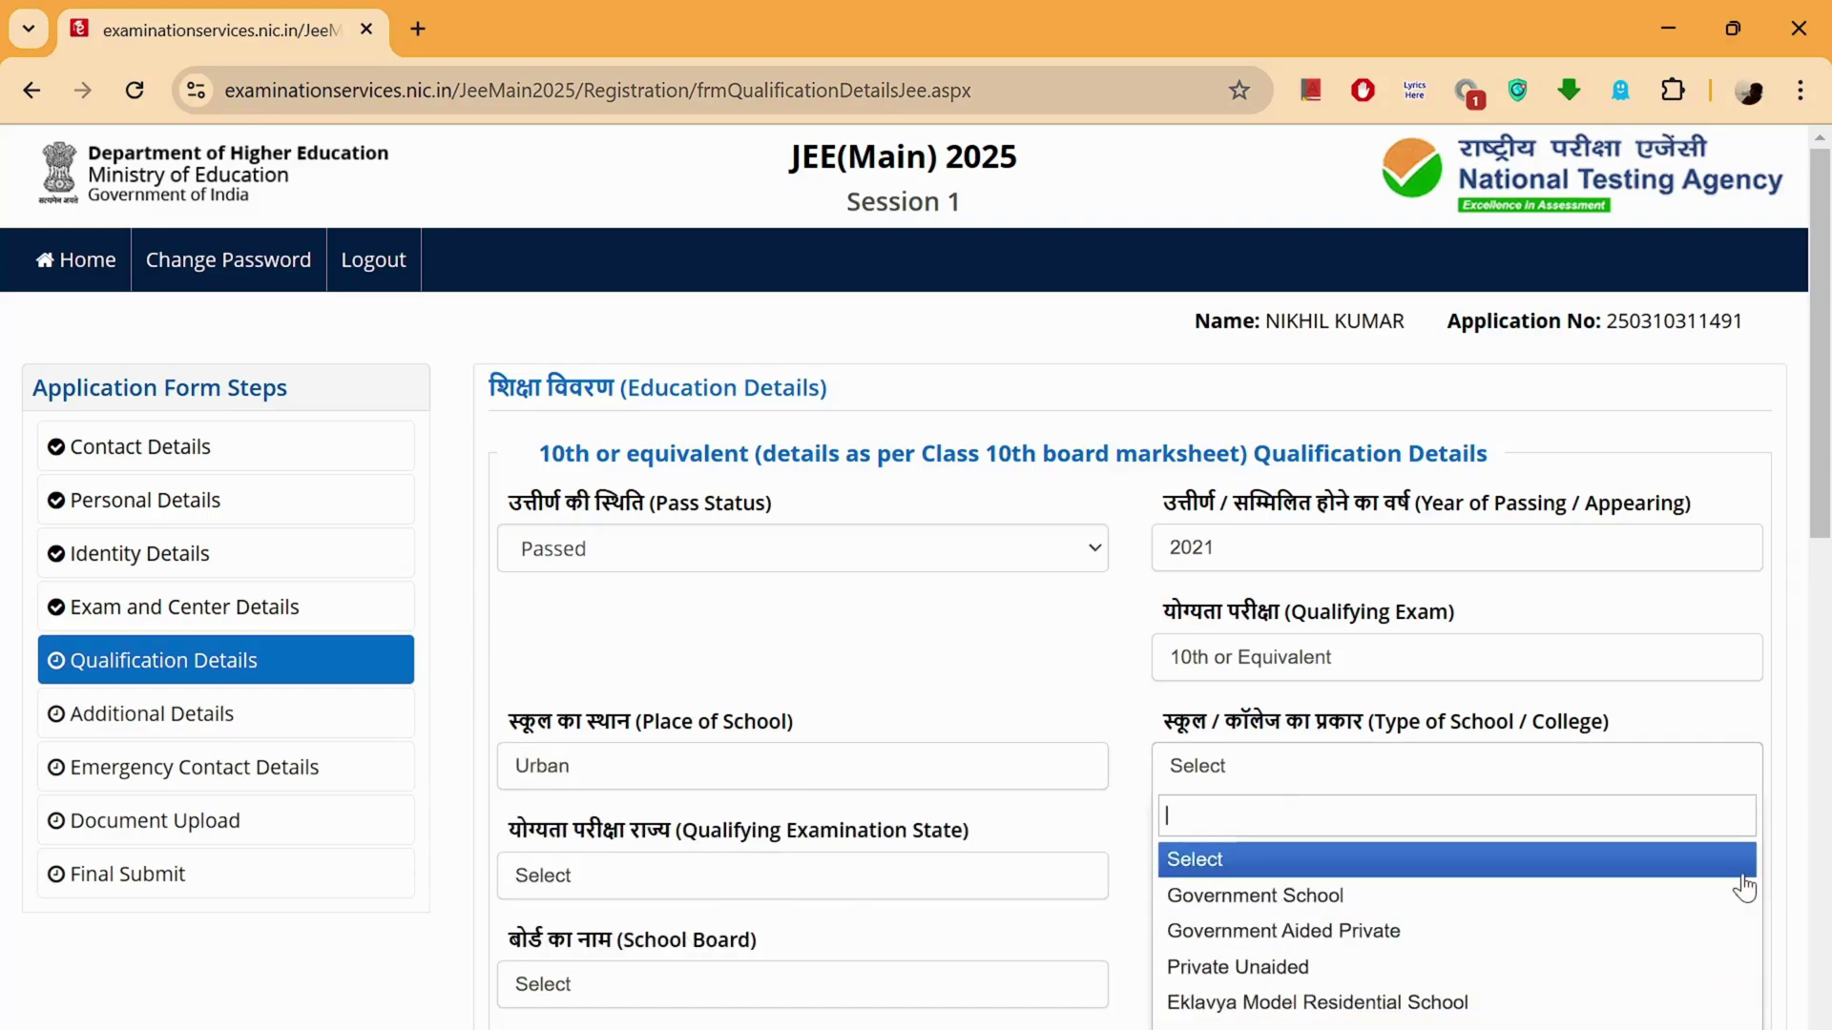
scroll(1810, 806, "down", 3)
scroll(1810, 806, "down", 1)
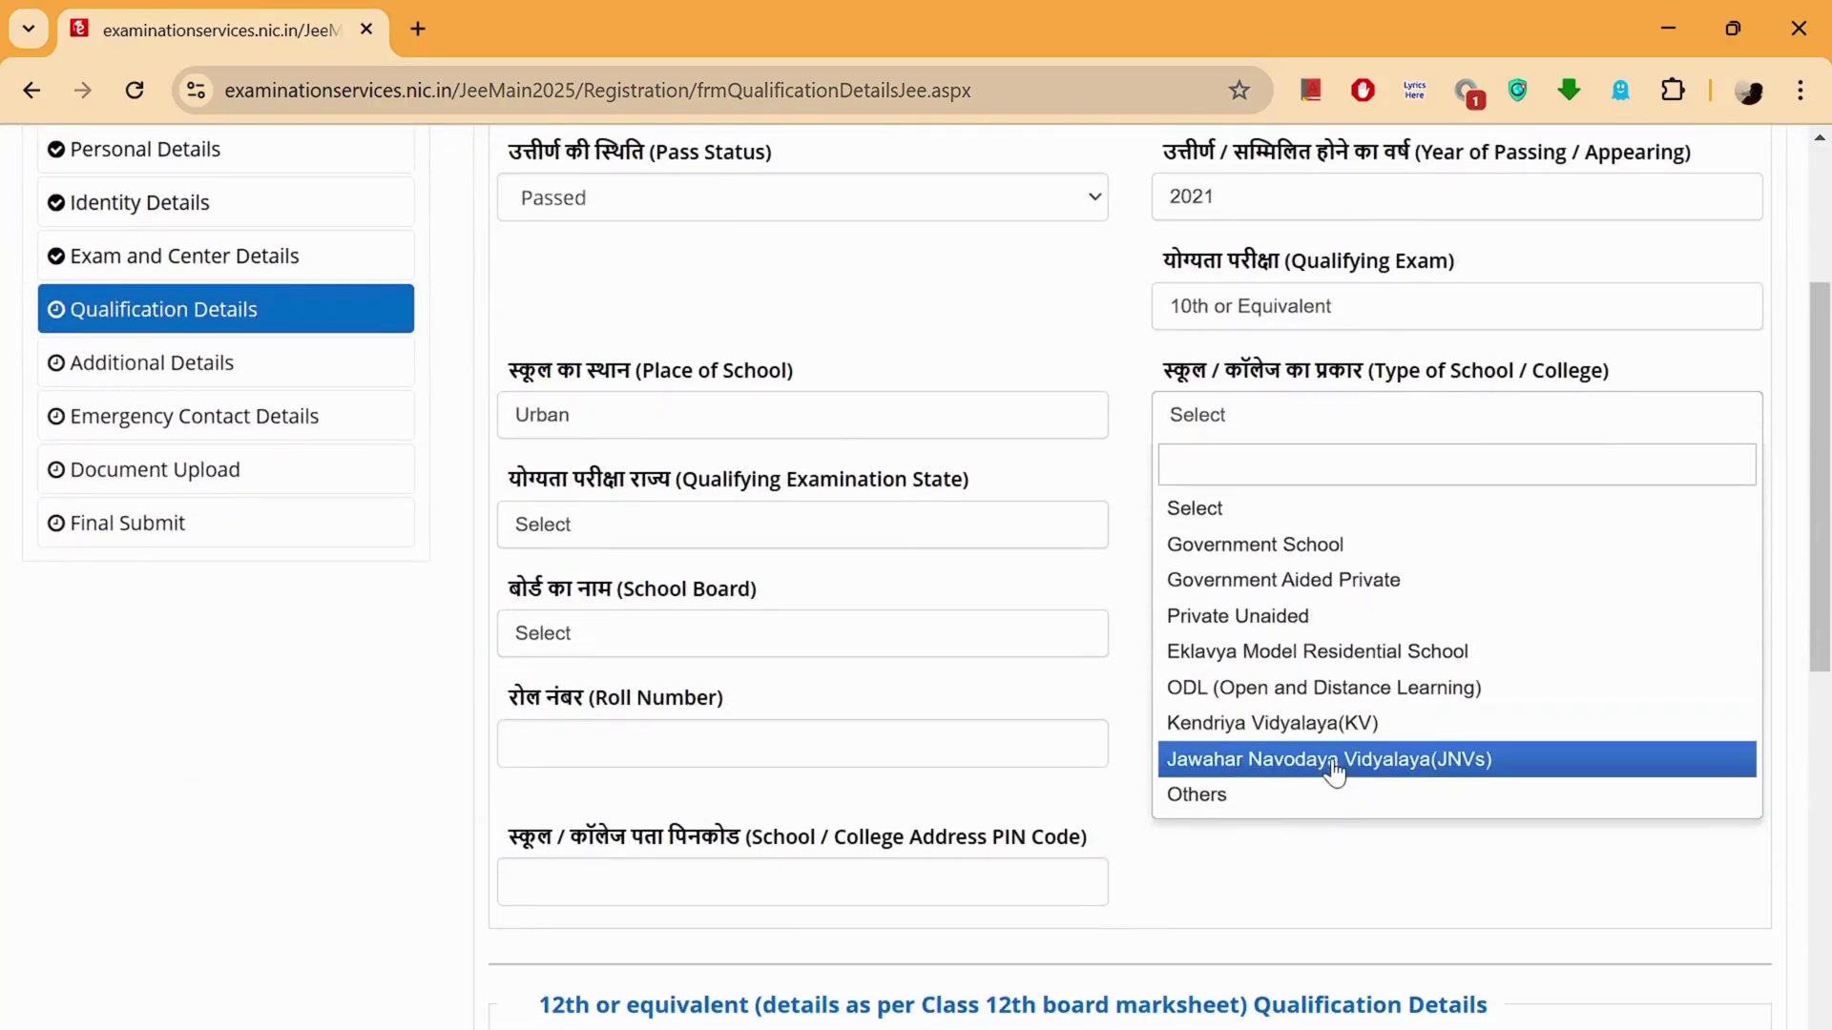
left_click(1253, 624)
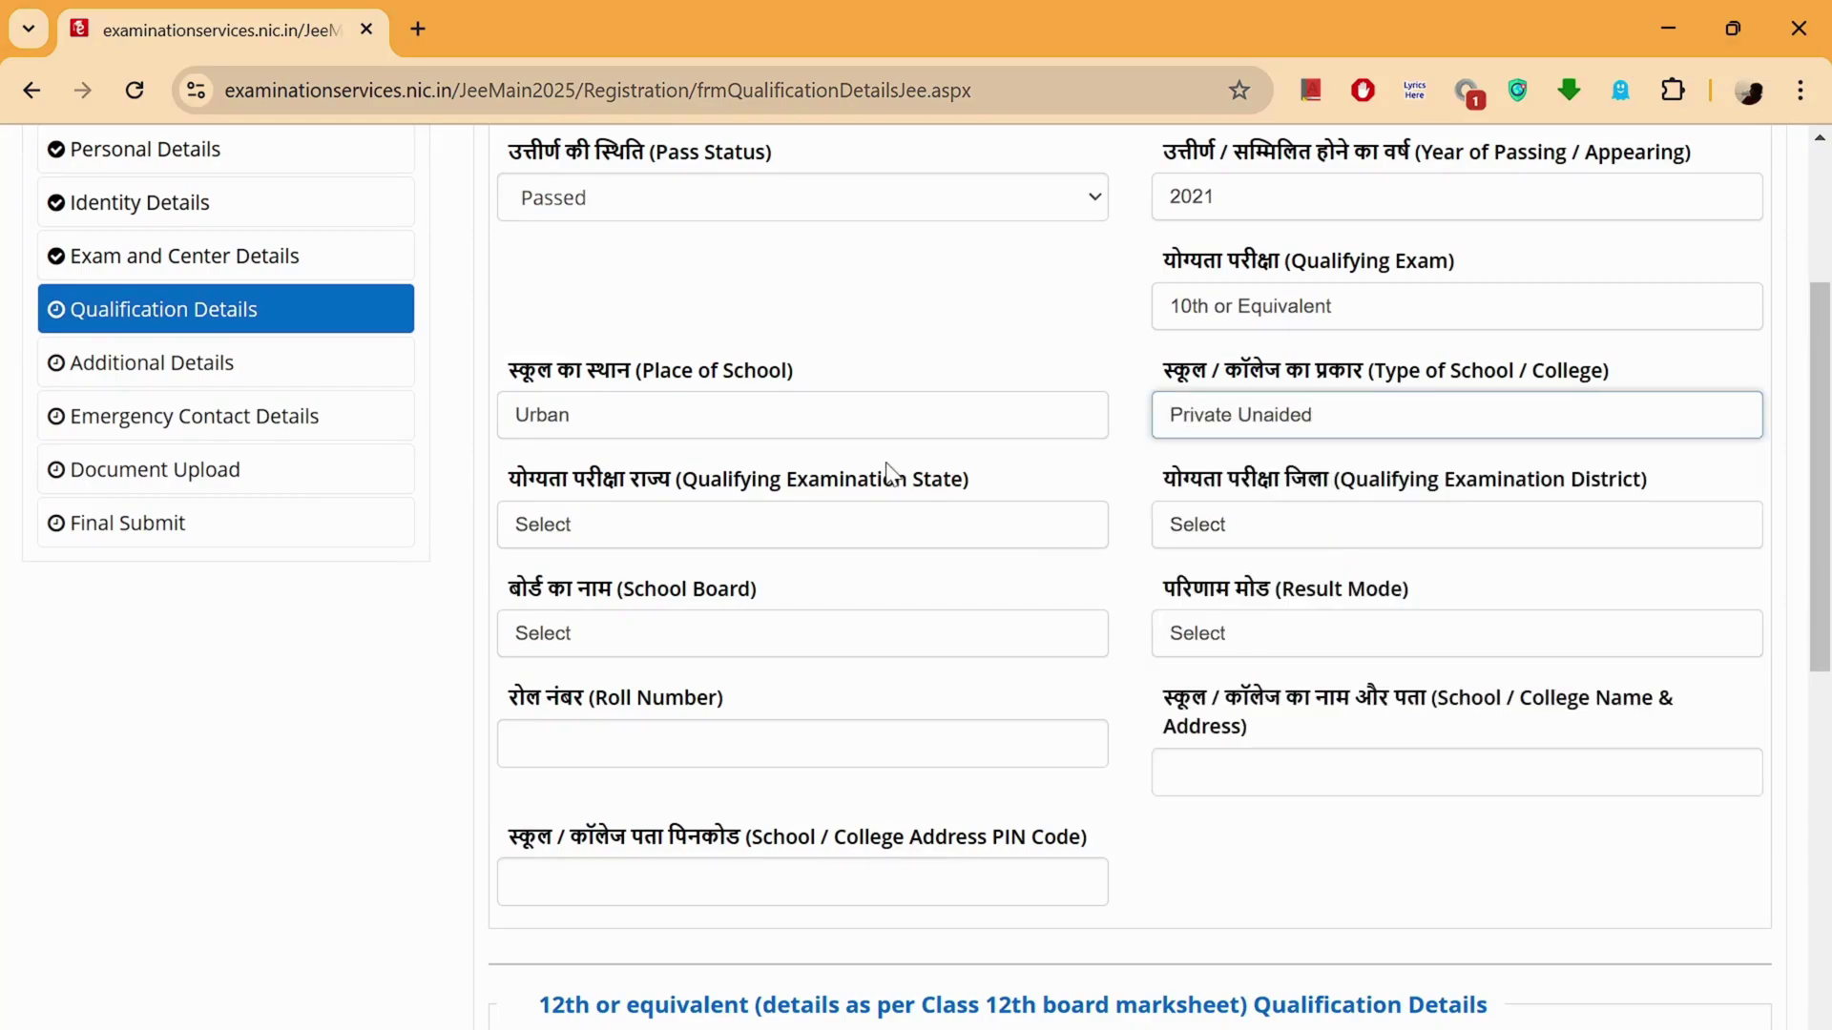
- Set the qualifying examination state to JHARKHAND and district to EAST SINGHBHUM
left_click(730, 532)
left_click(731, 533)
left_click(732, 532)
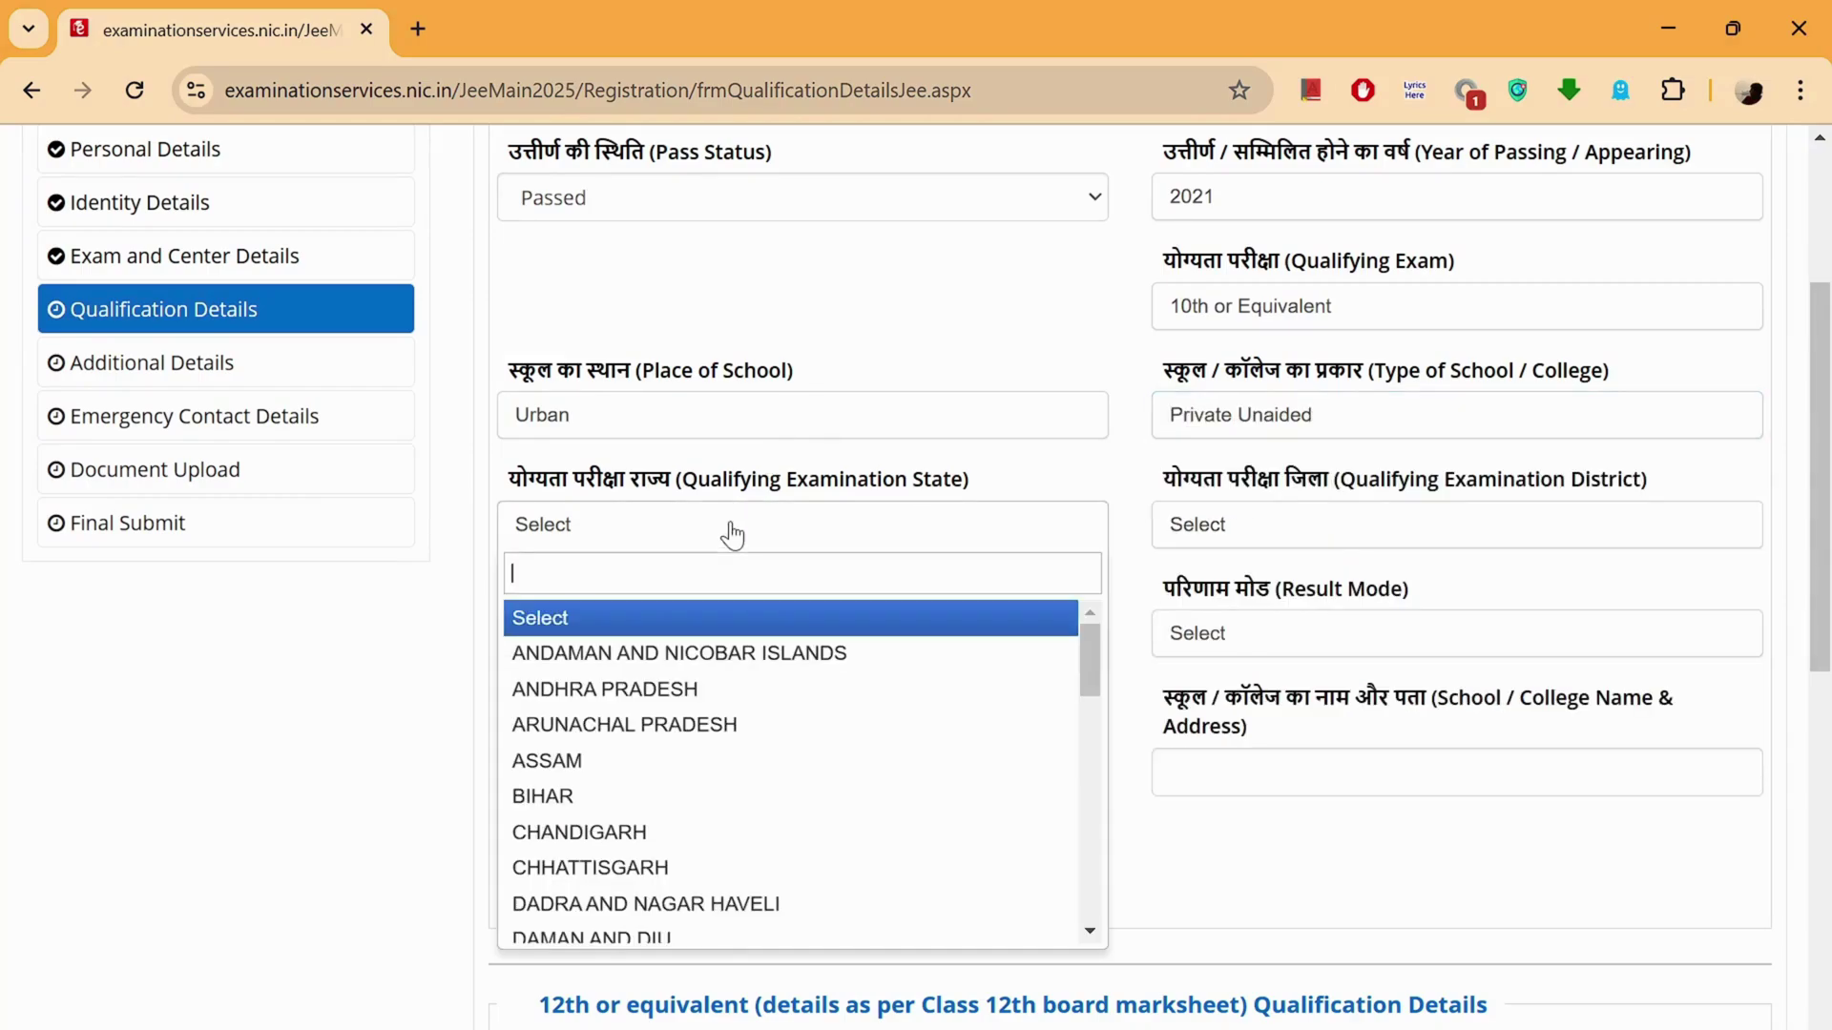
type("j")
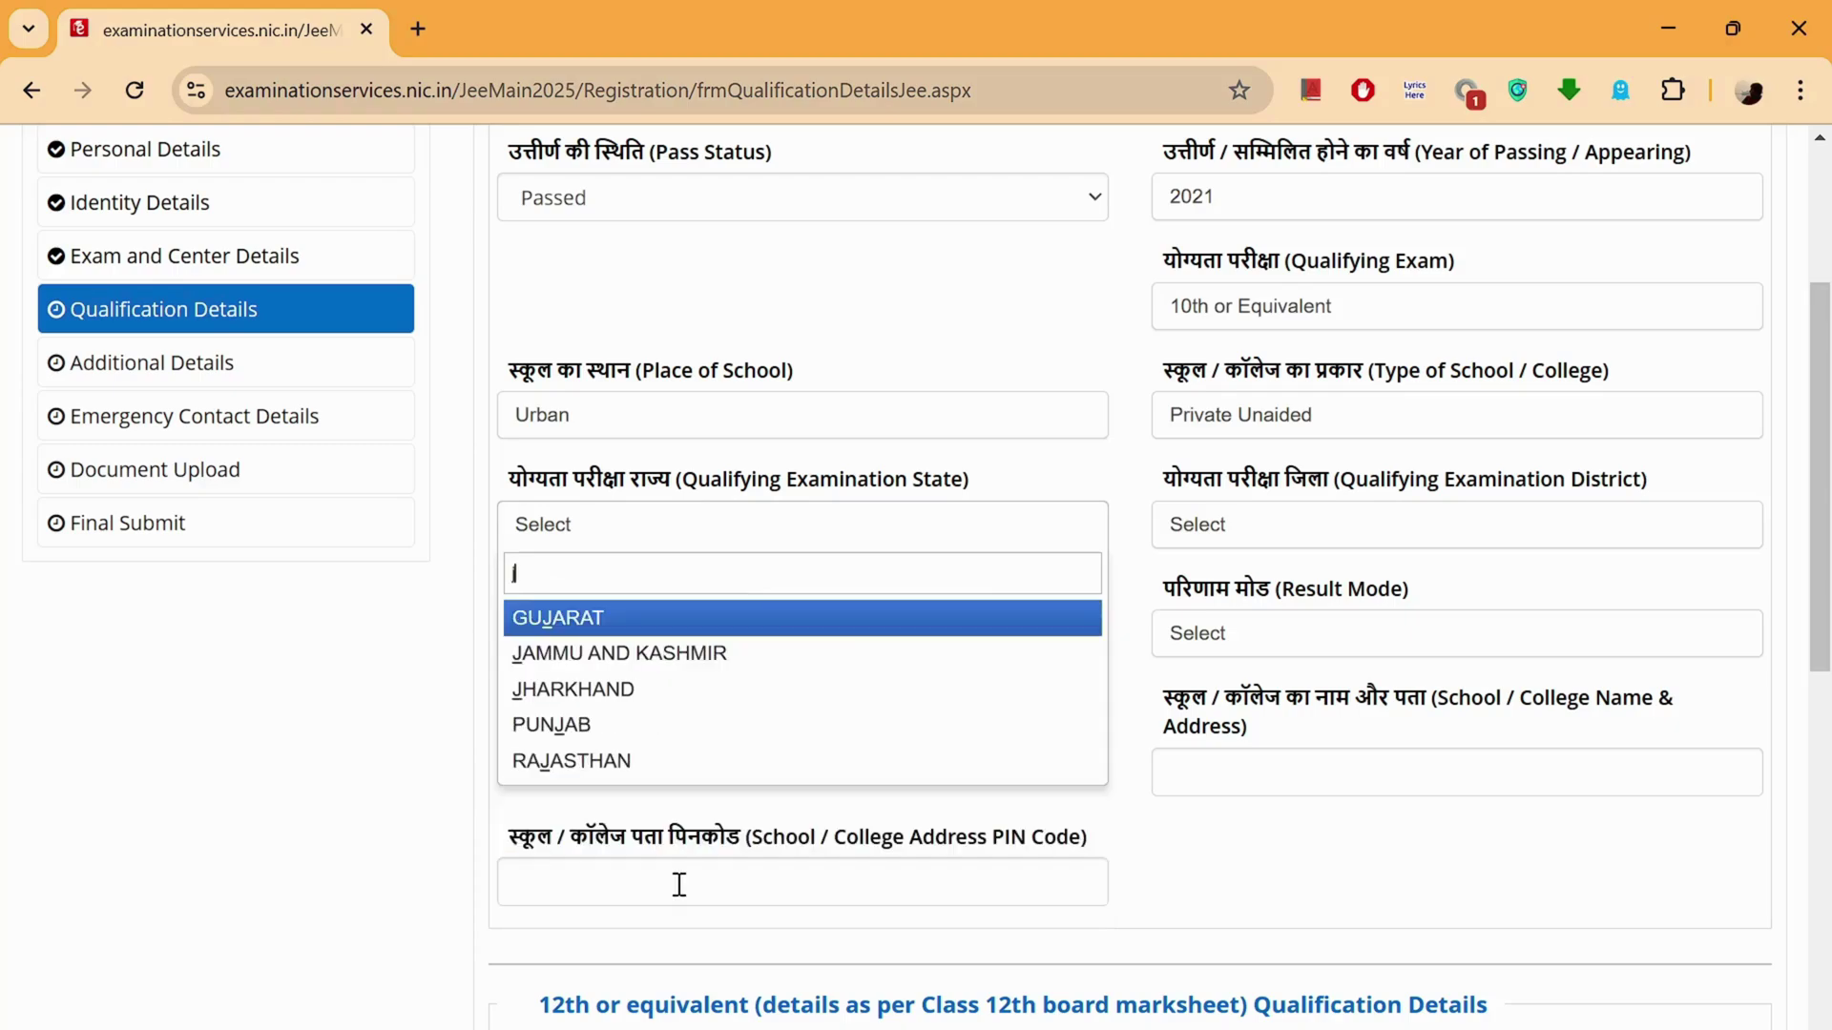
left_click(678, 694)
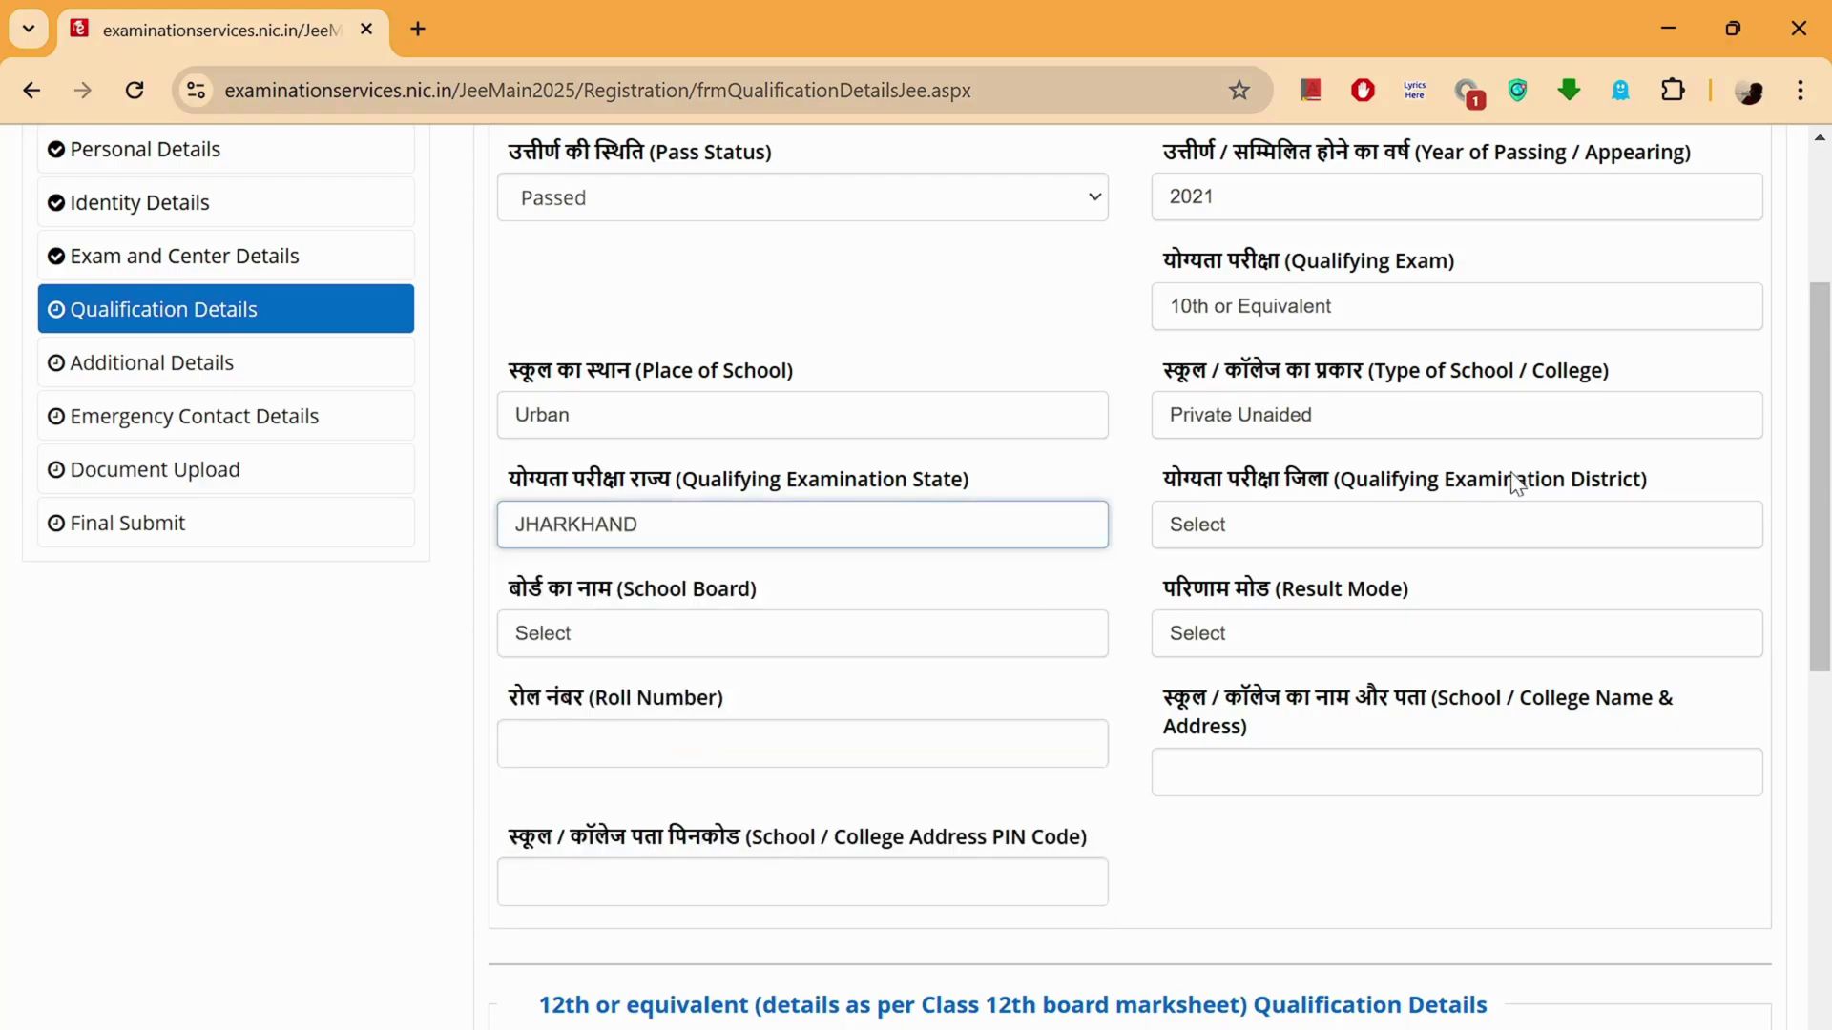
left_click(1430, 526)
left_click(1430, 525)
left_click(1430, 526)
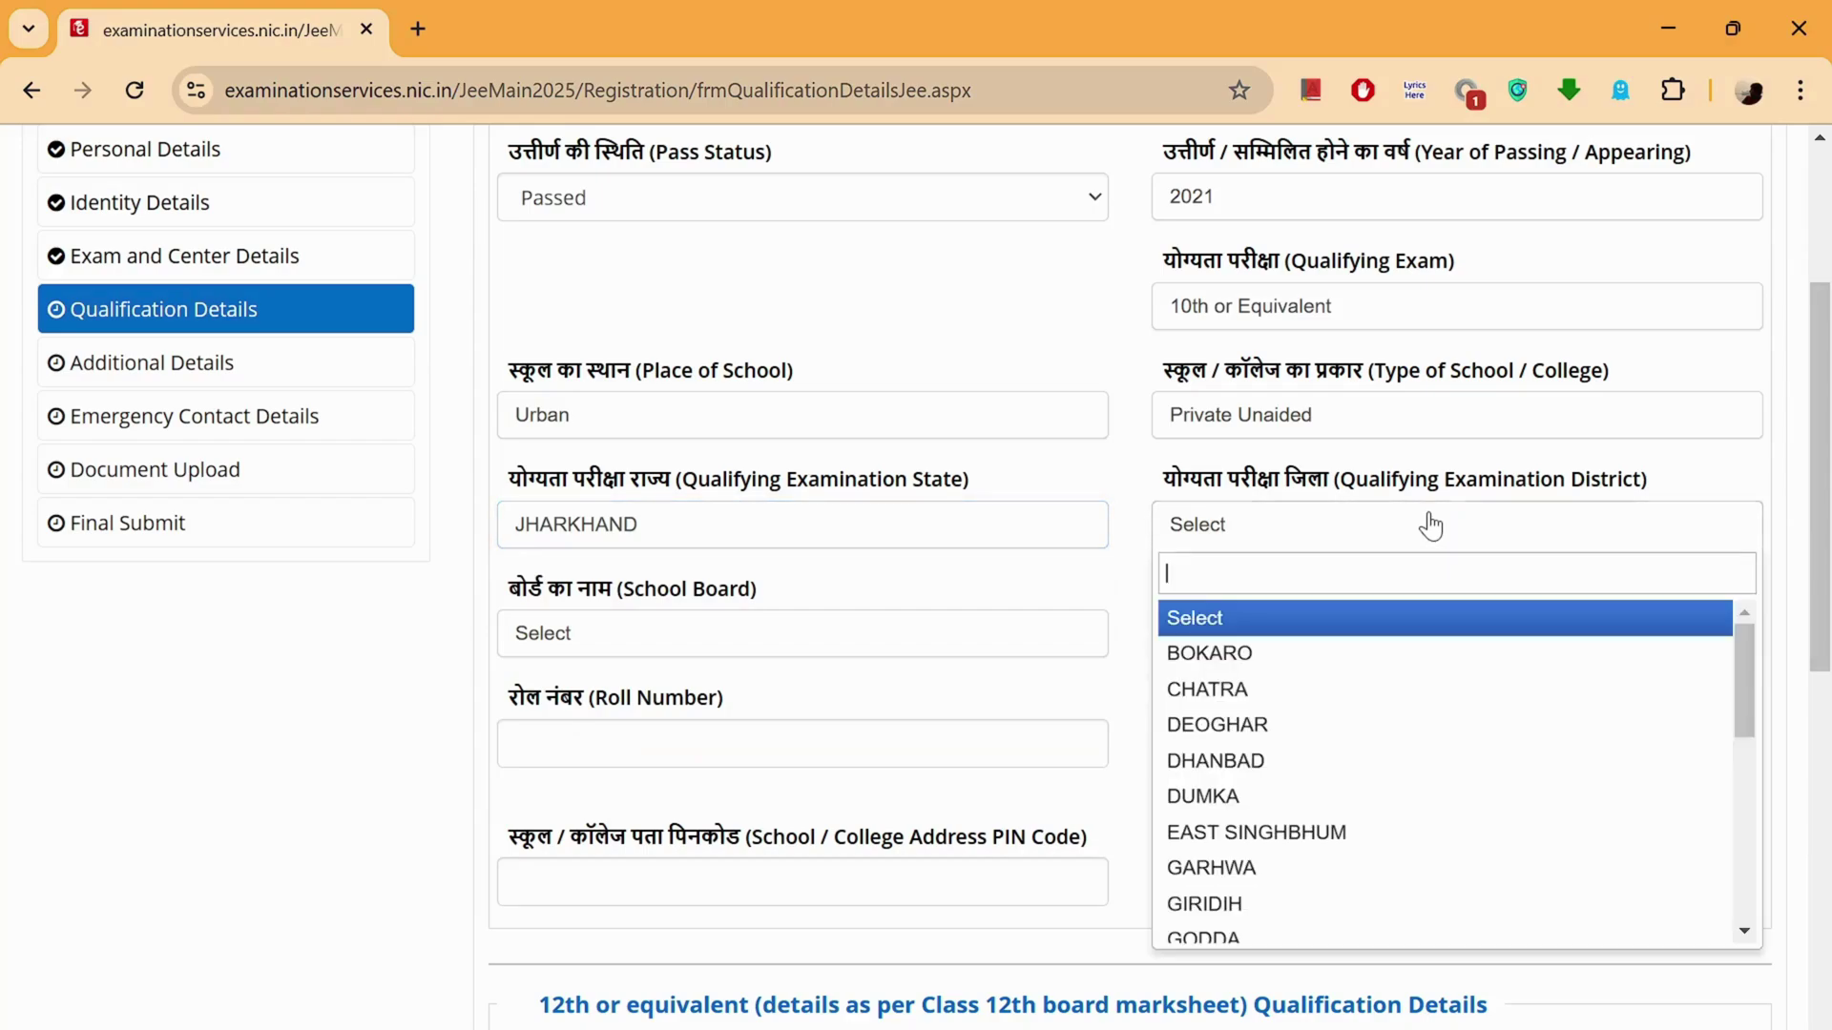
left_click(1267, 835)
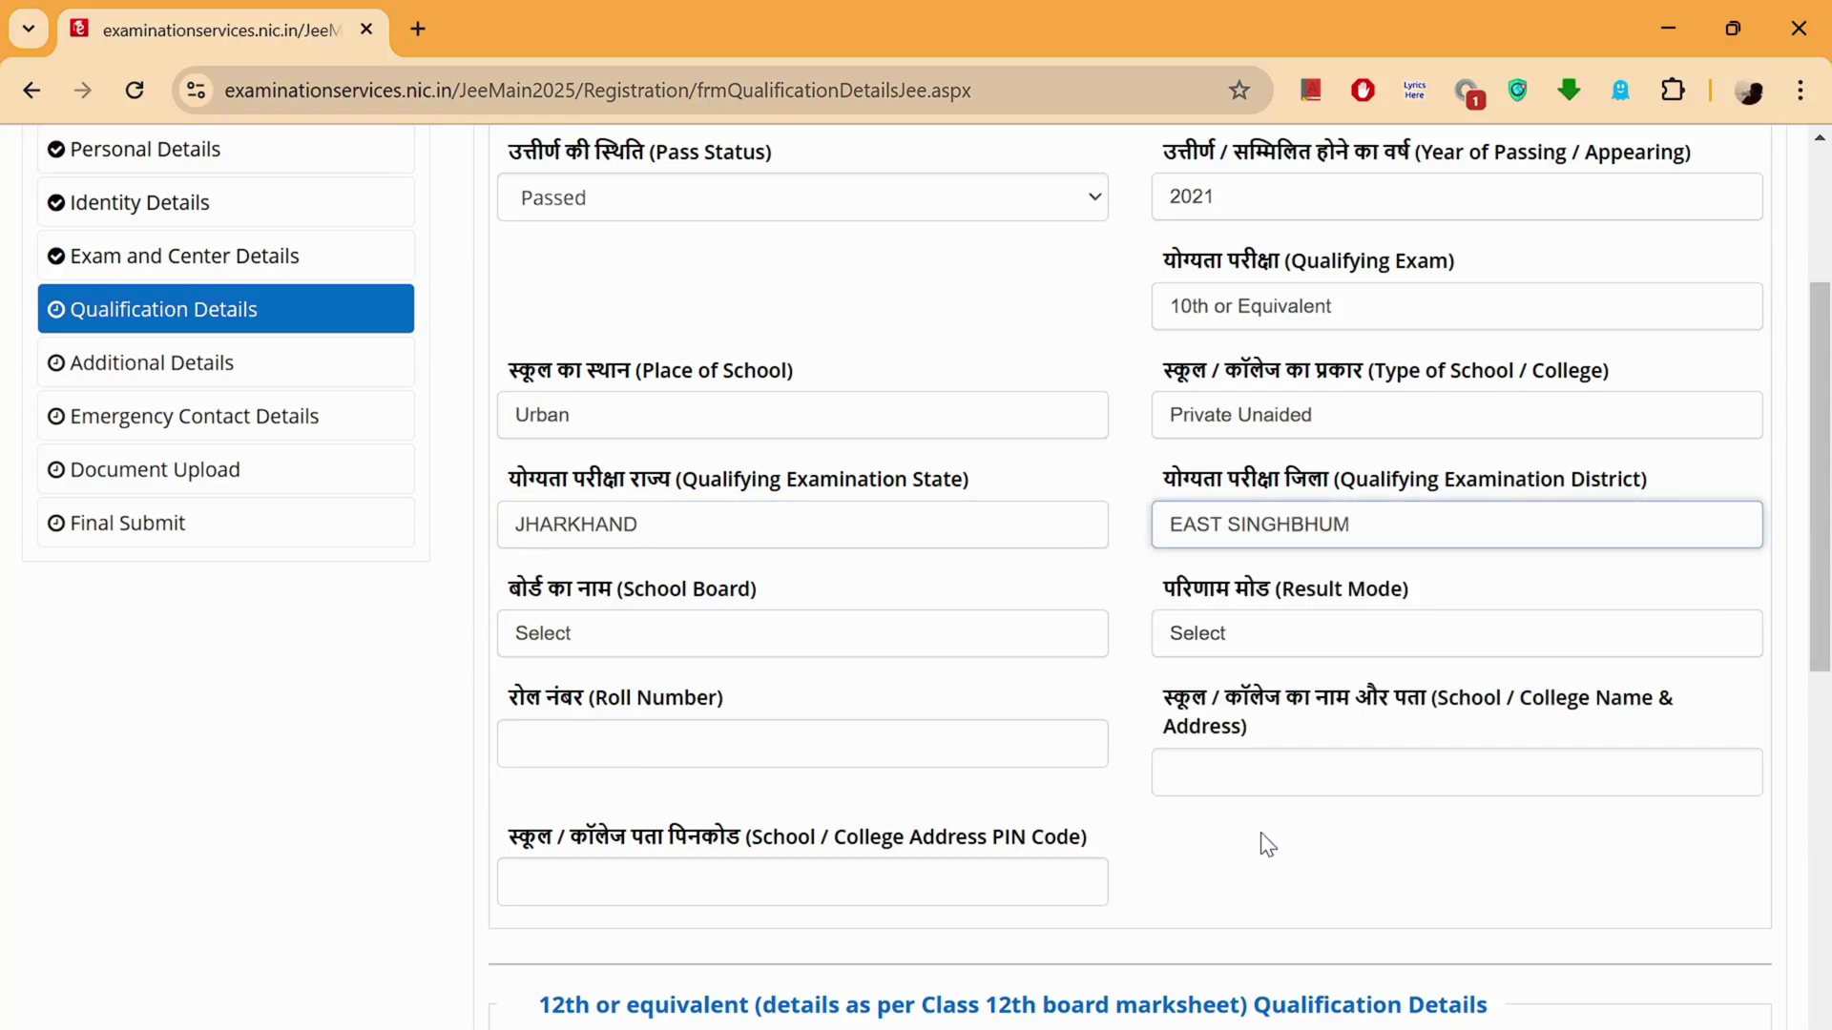
left_click(741, 645)
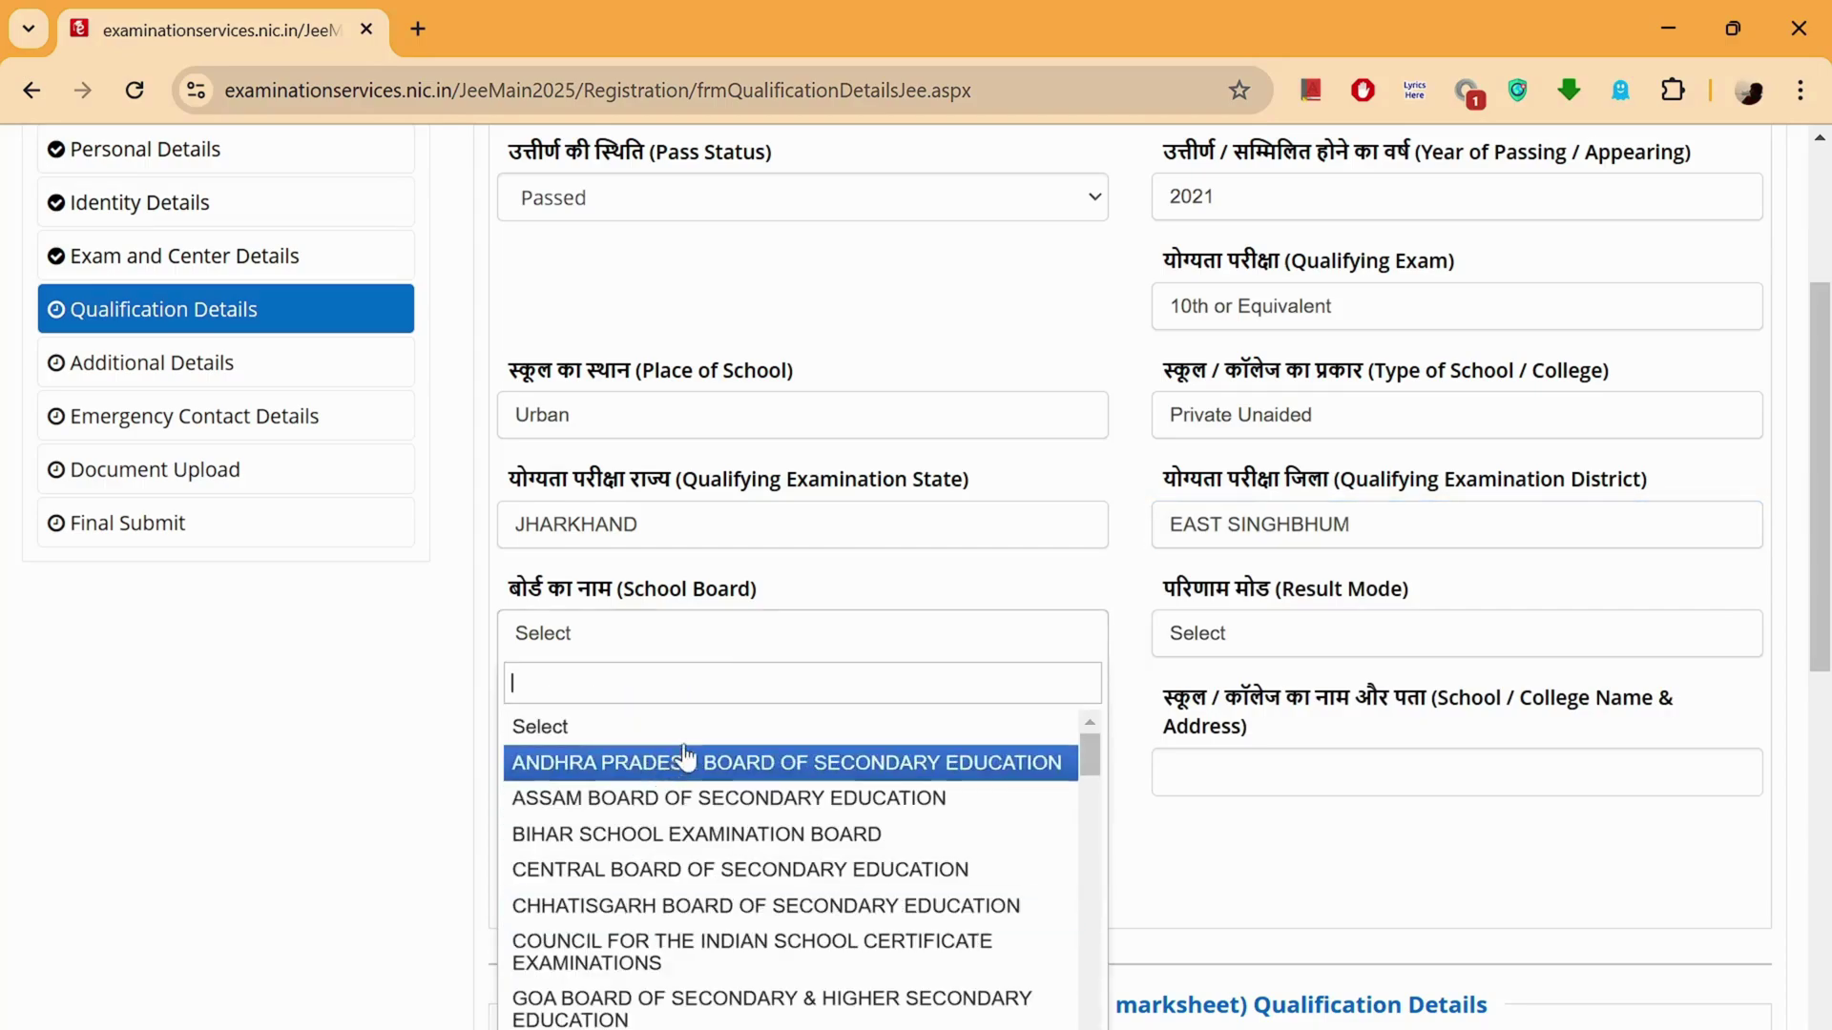
- Choose the ICSE board and Percentage result mode, and enter 700 total marks
scroll(674, 985, "down", 10)
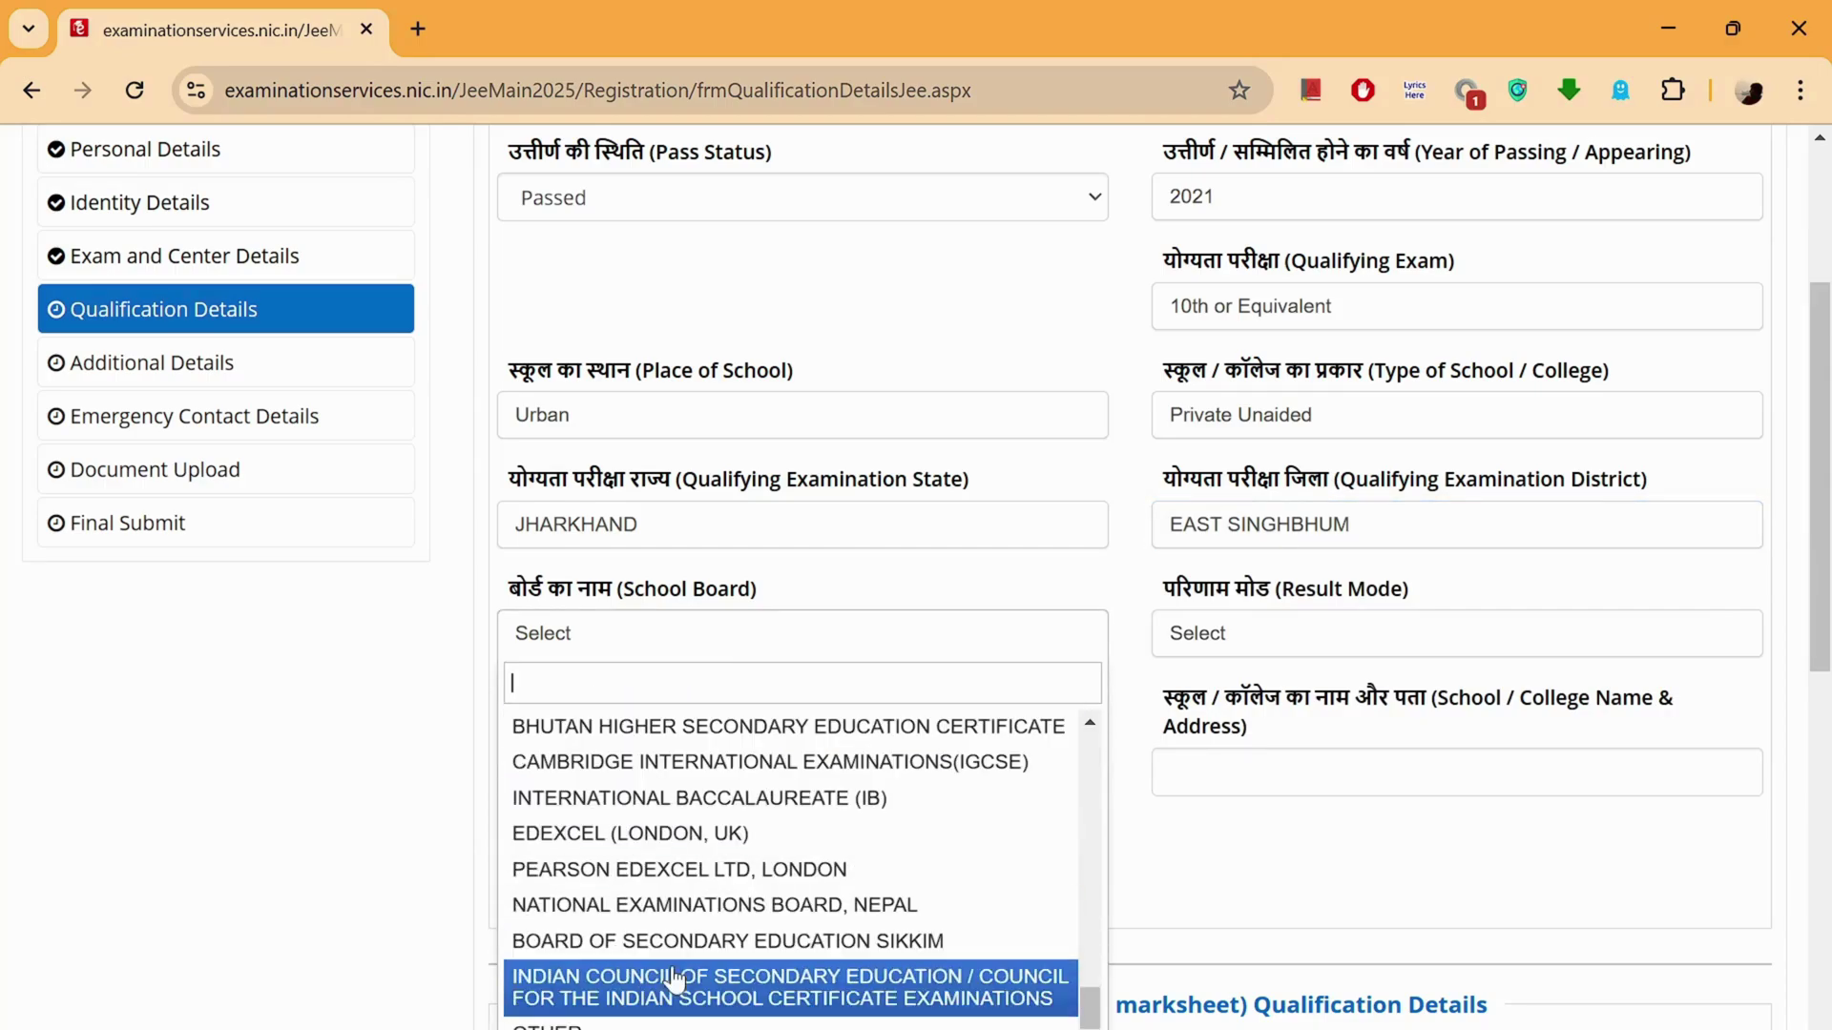
left_click(668, 999)
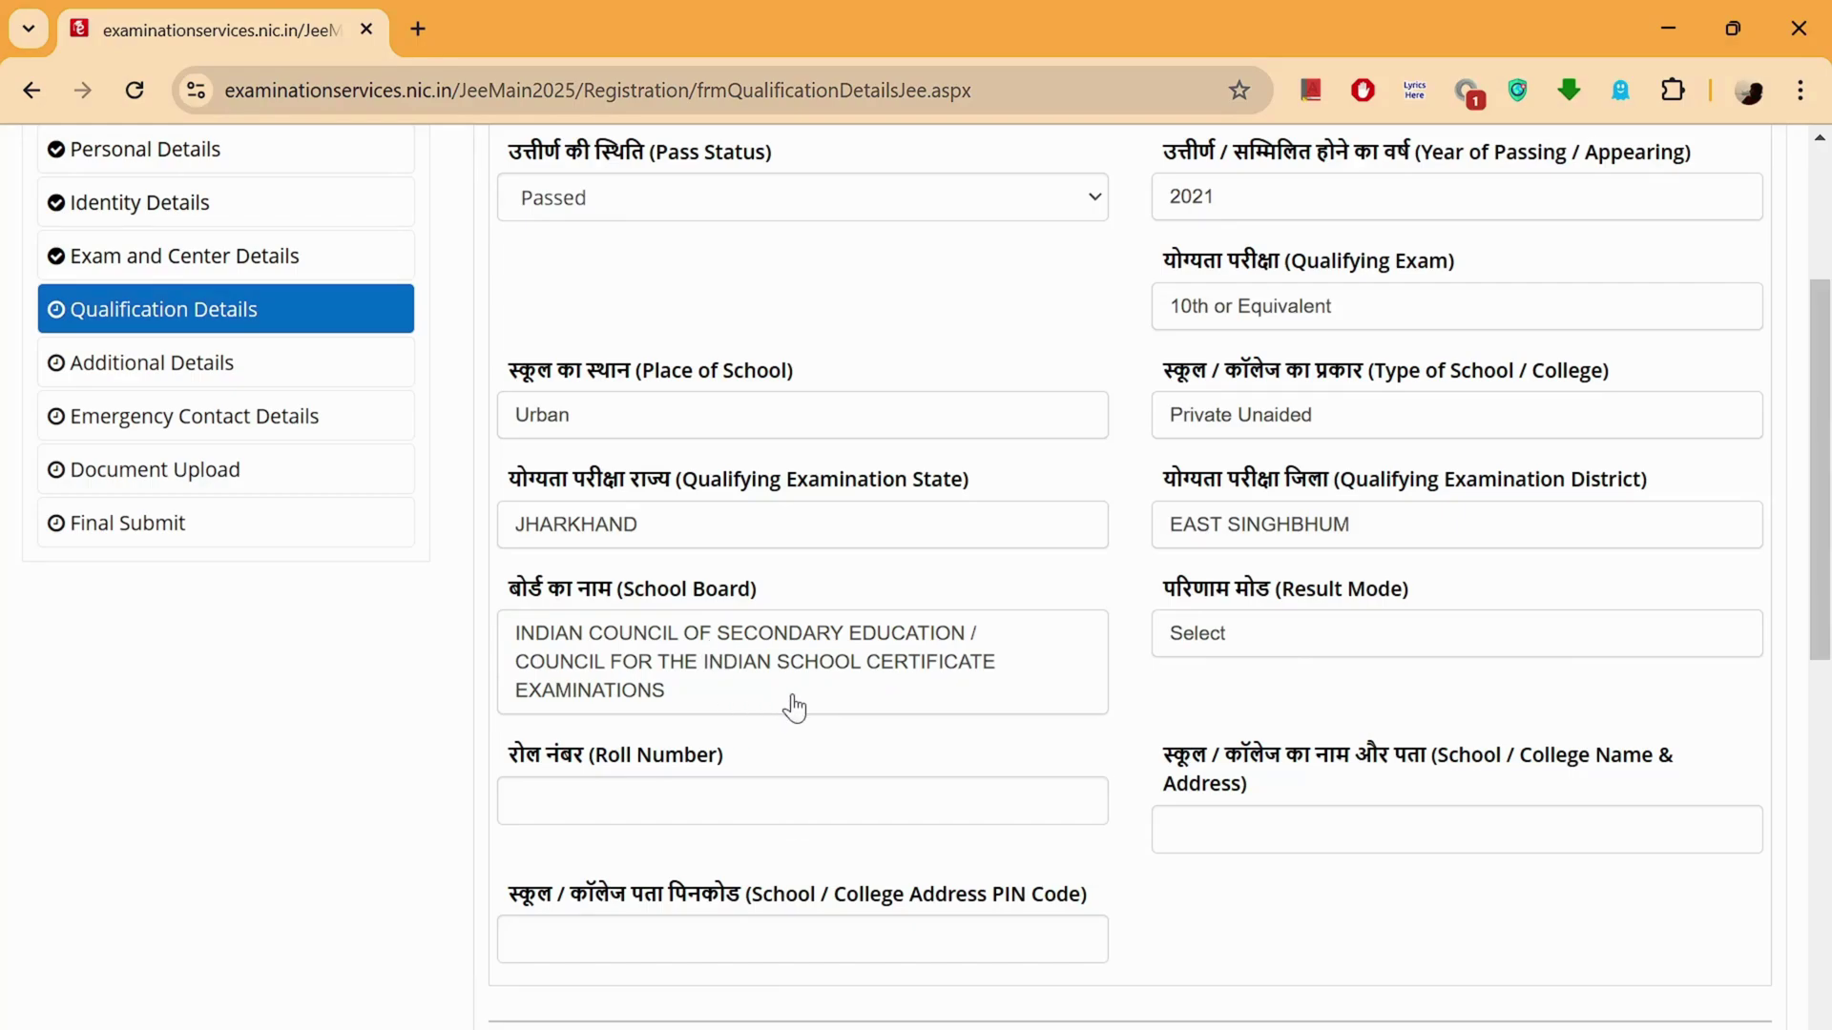
left_click(1218, 656)
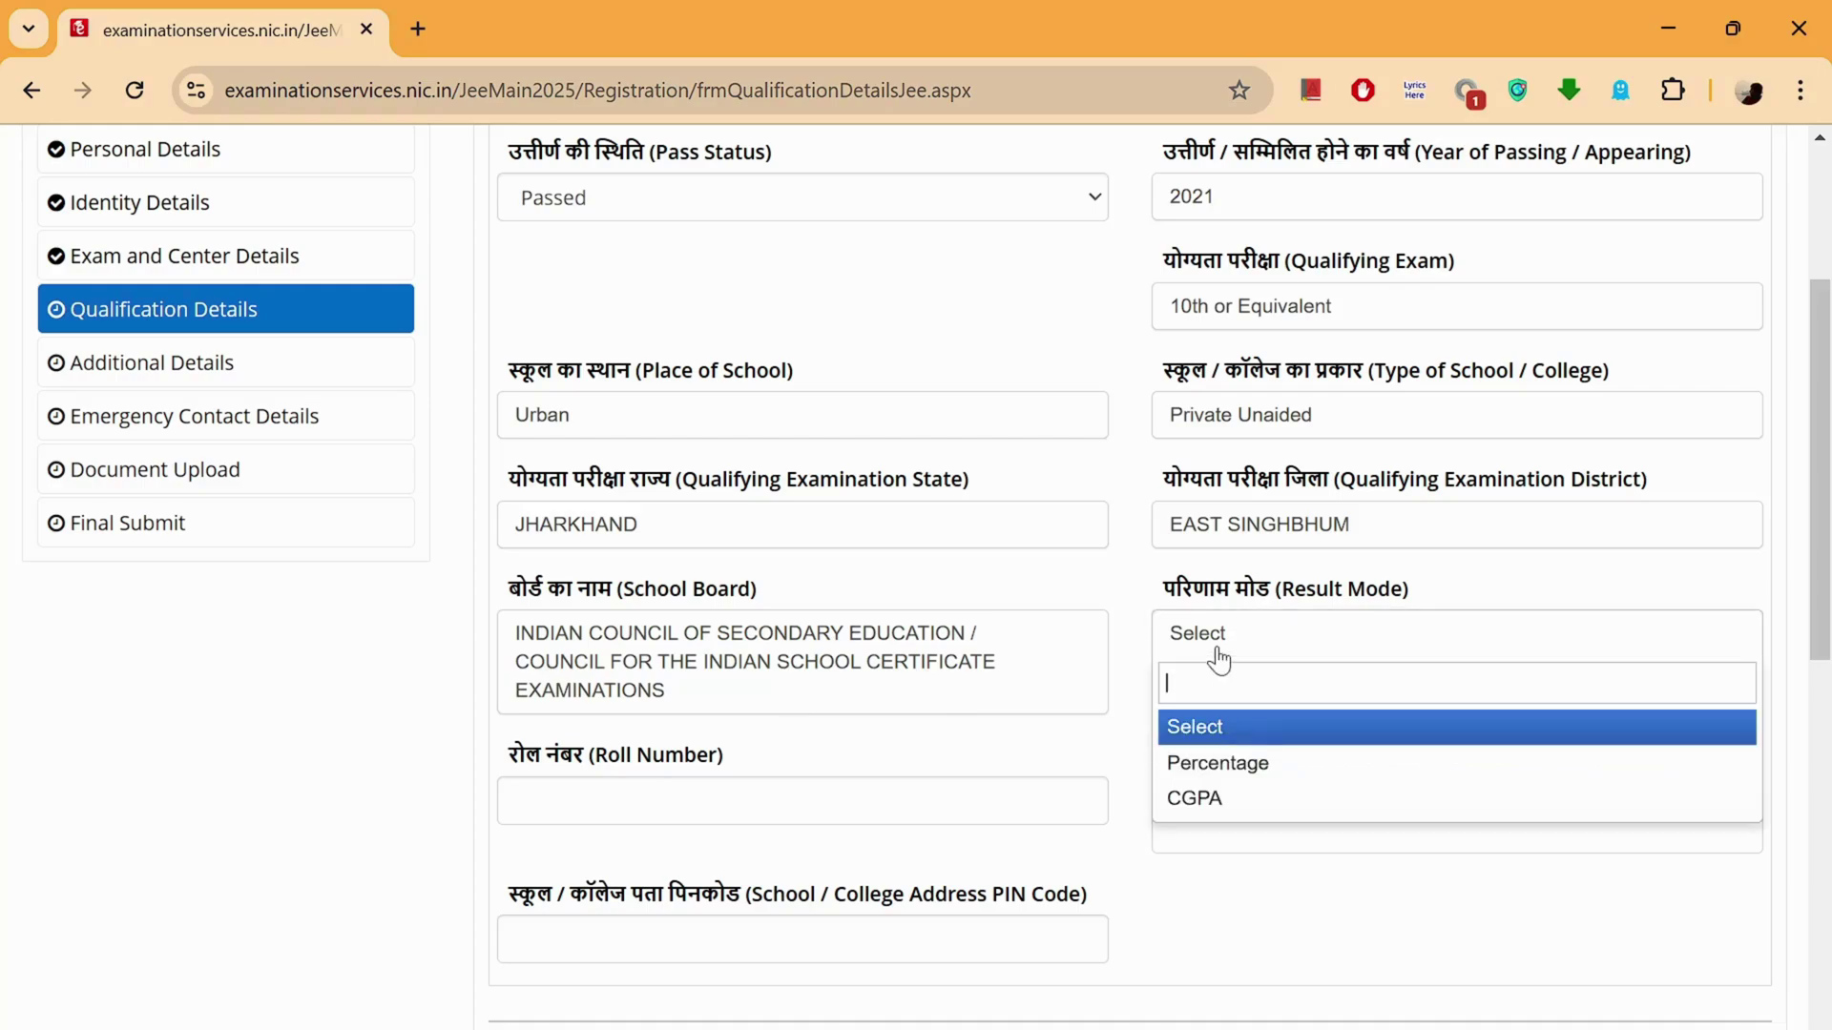
left_click(1230, 763)
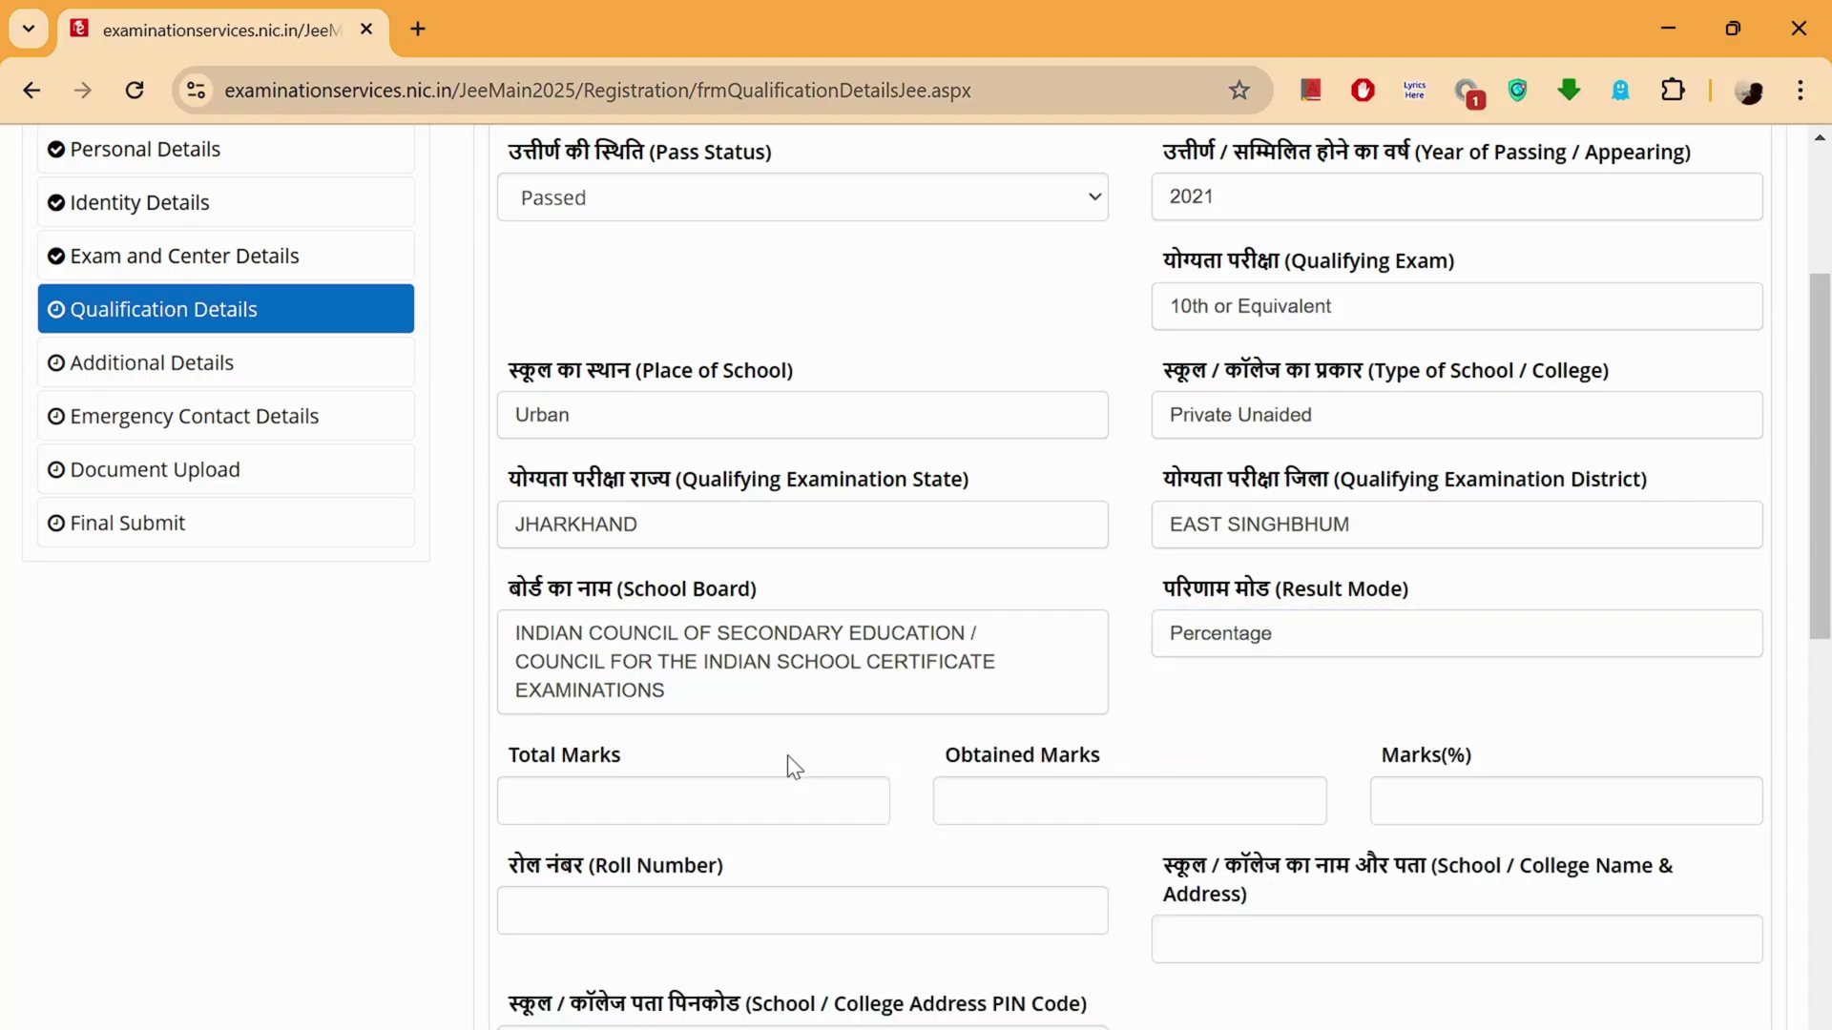
left_click(750, 818)
type("700")
left_click(1100, 793)
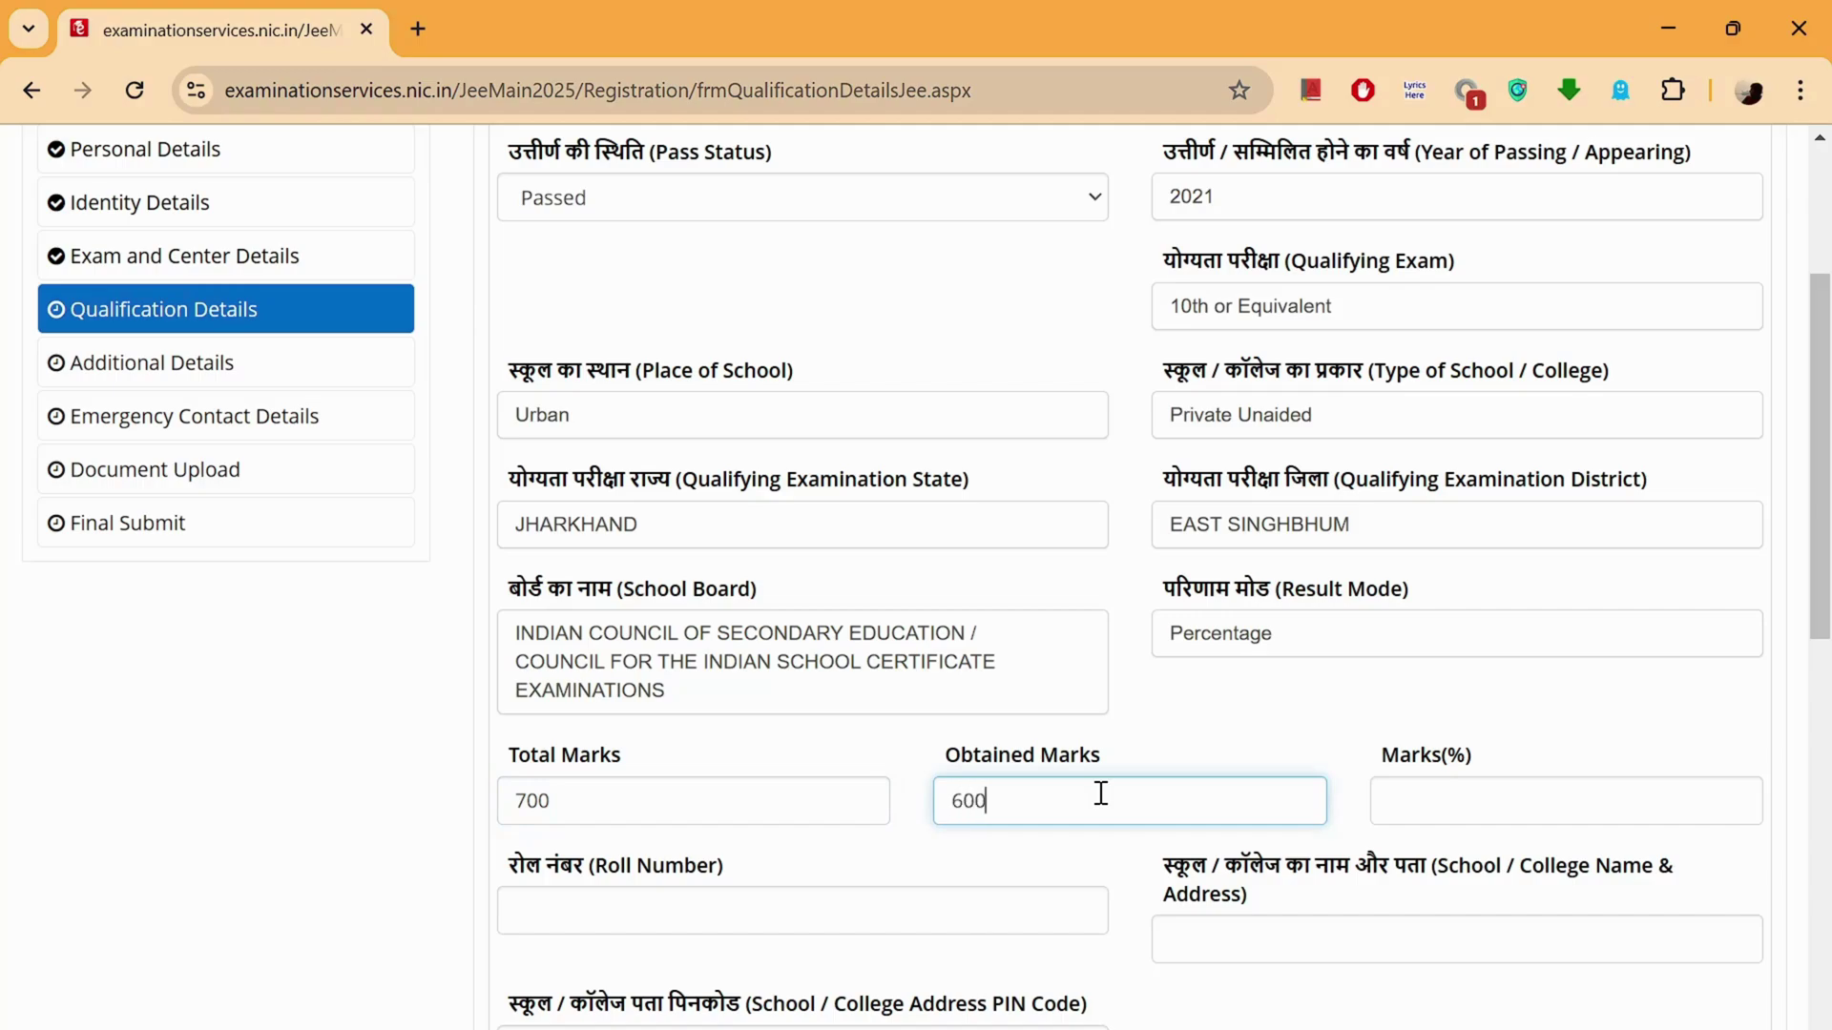
- Enter the 10th roll number, school name 'Xyz English School' and PIN code 831015
left_click(838, 913)
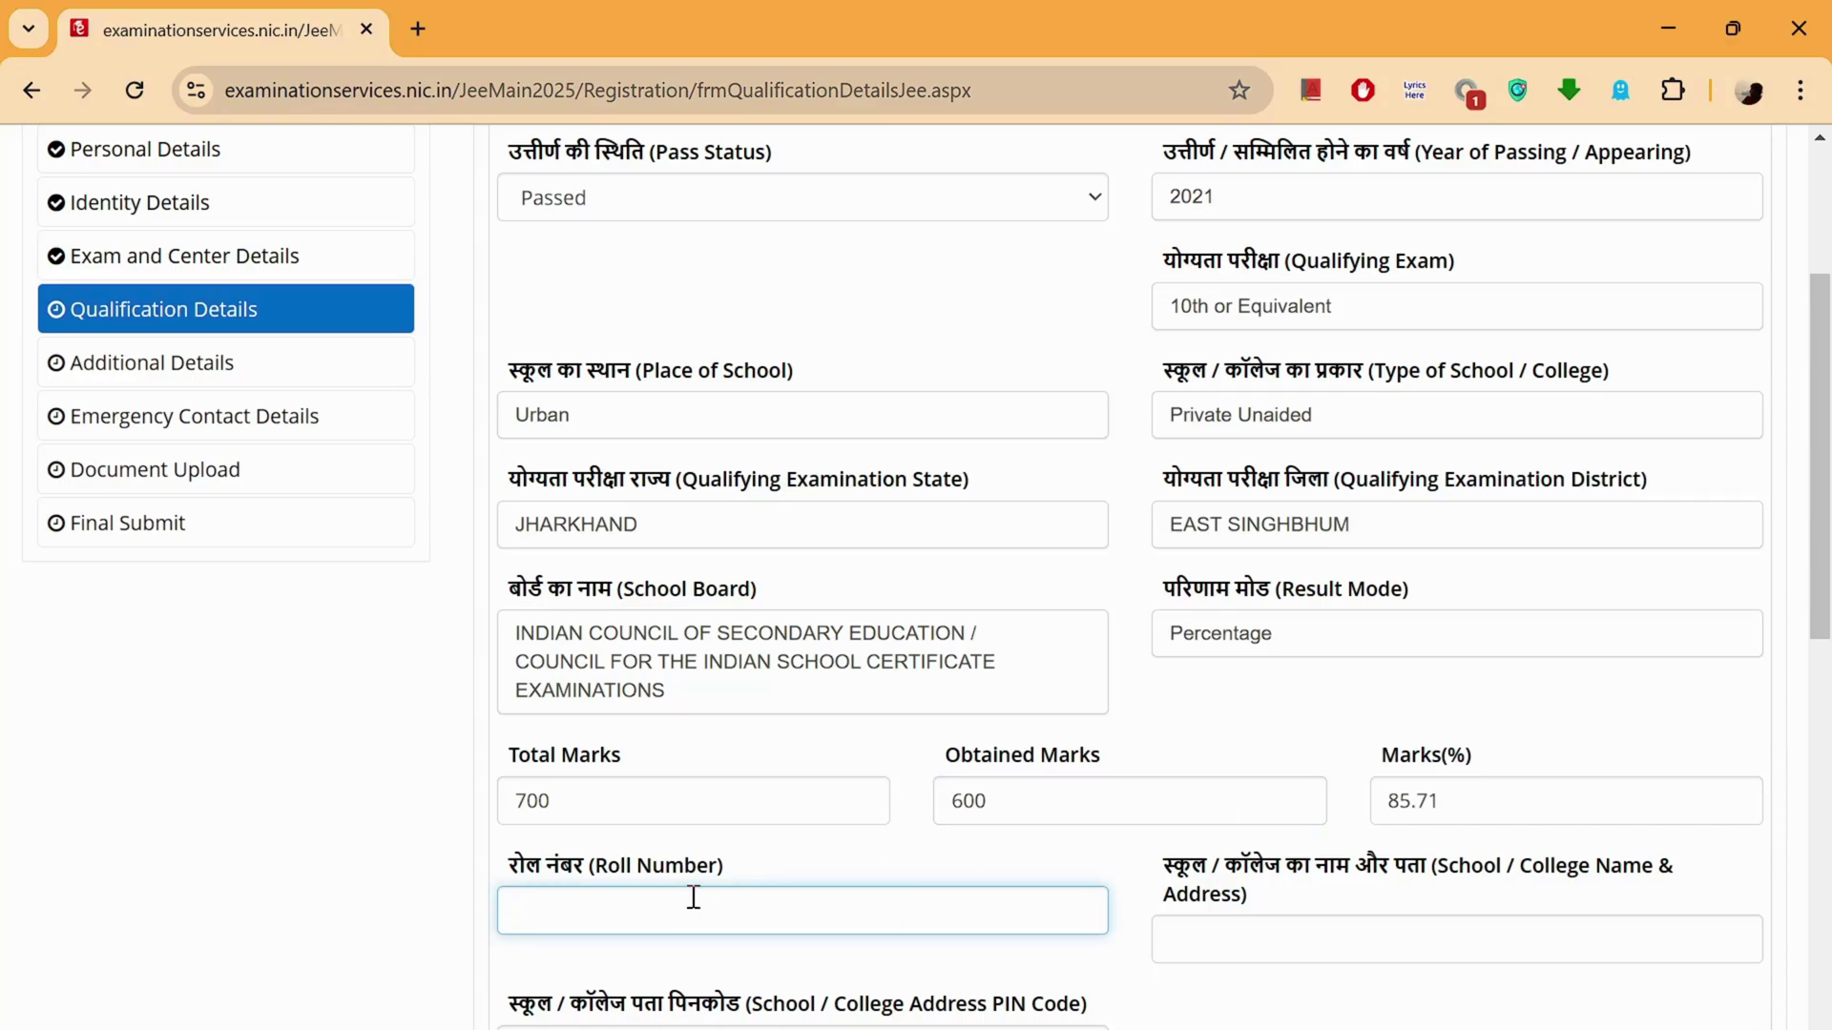
left_click(1219, 944)
type("Xyz")
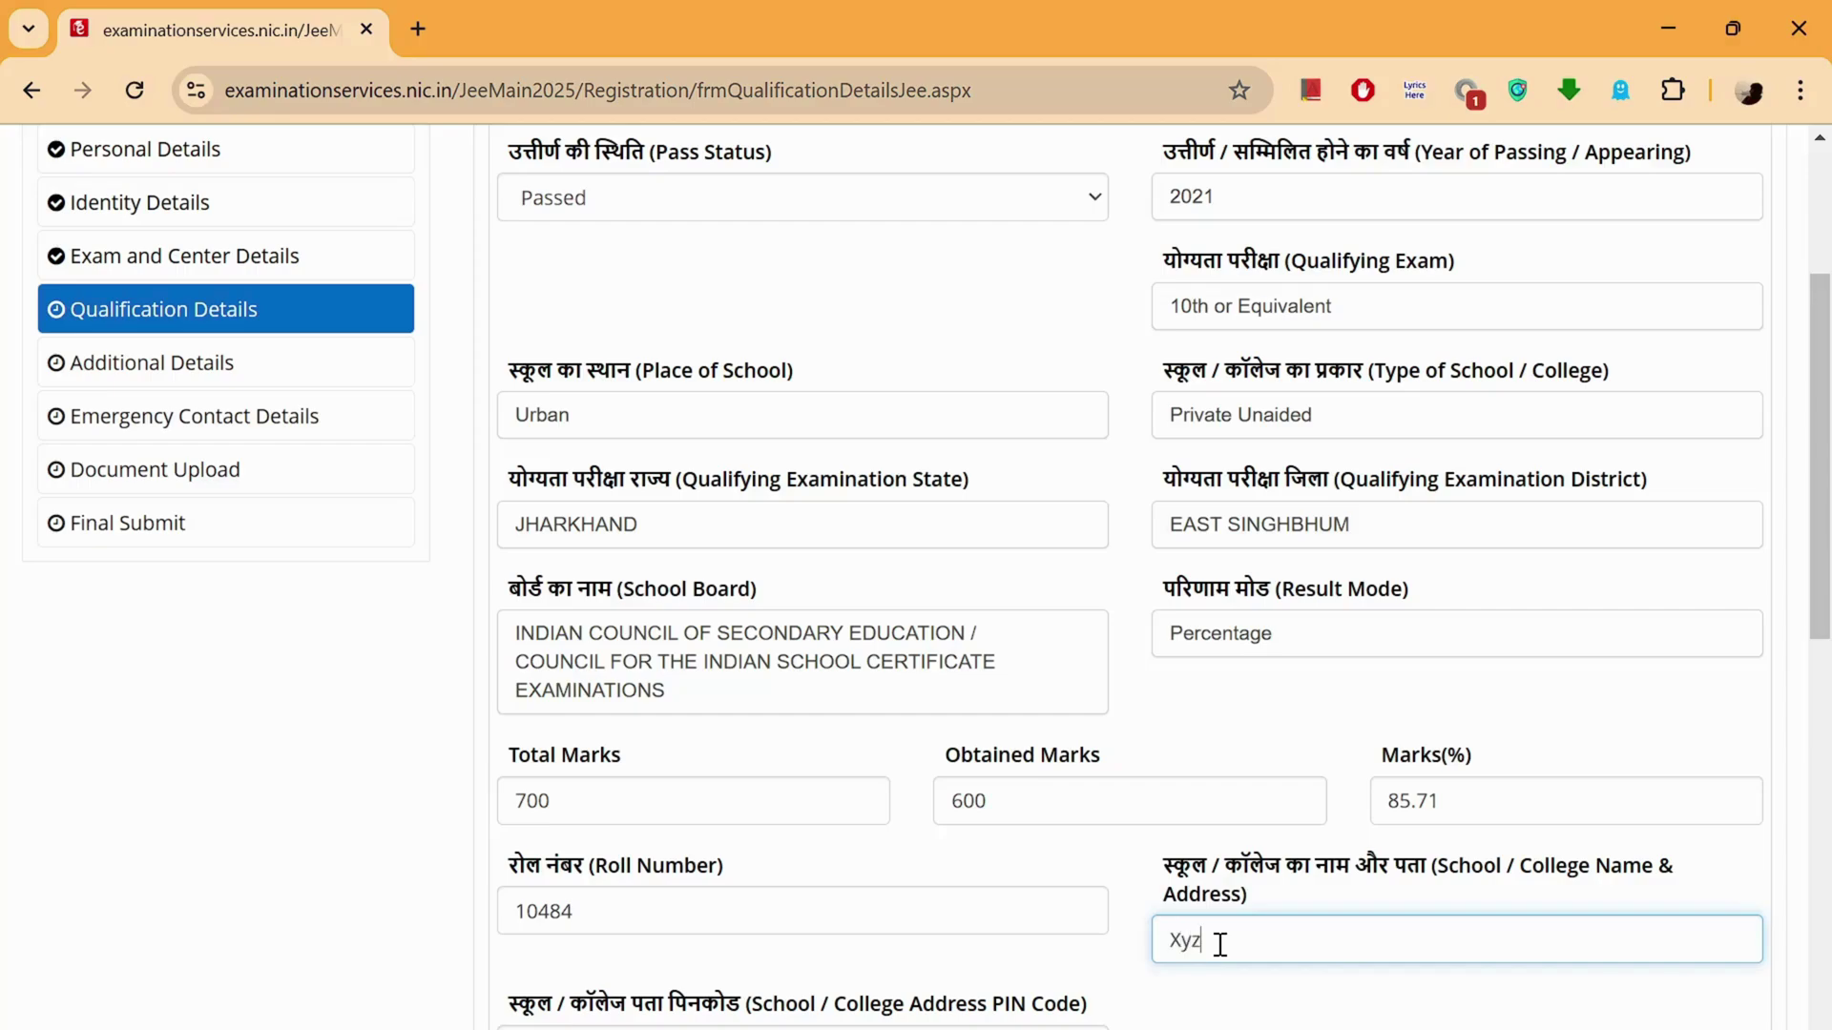
type(" English School")
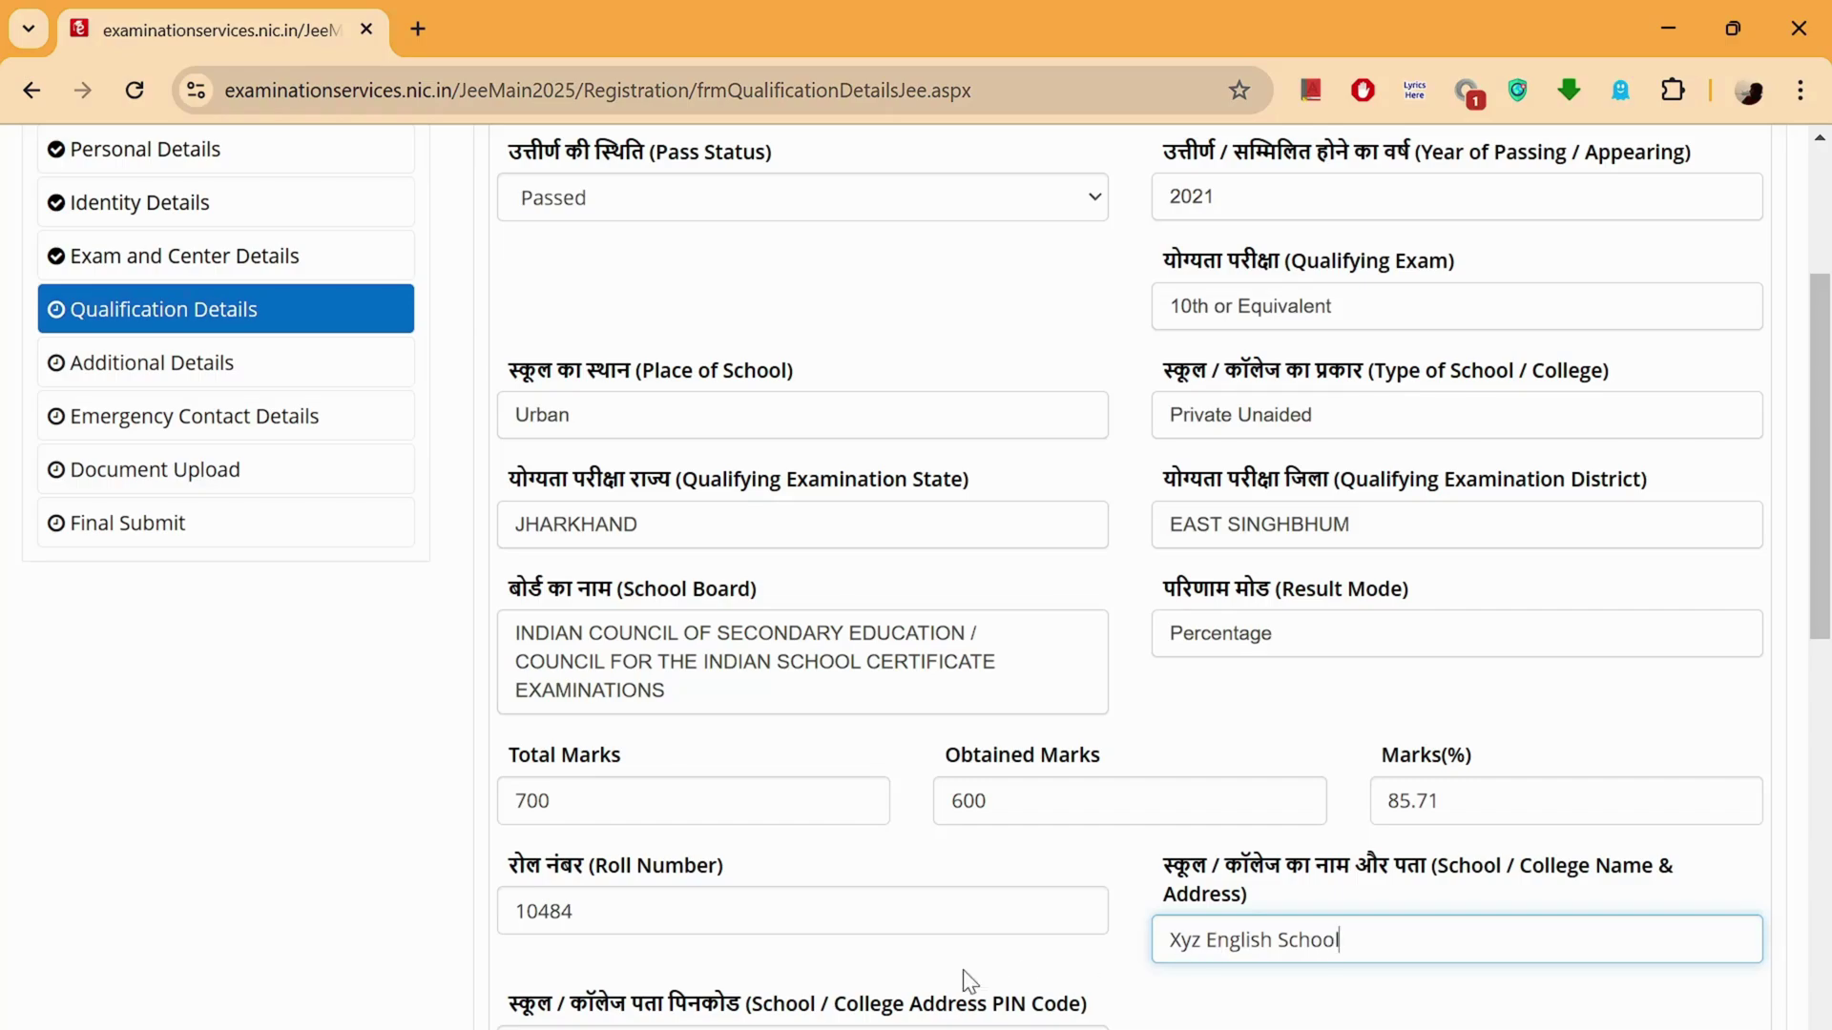
scroll(964, 970, "down", 3)
left_click(707, 755)
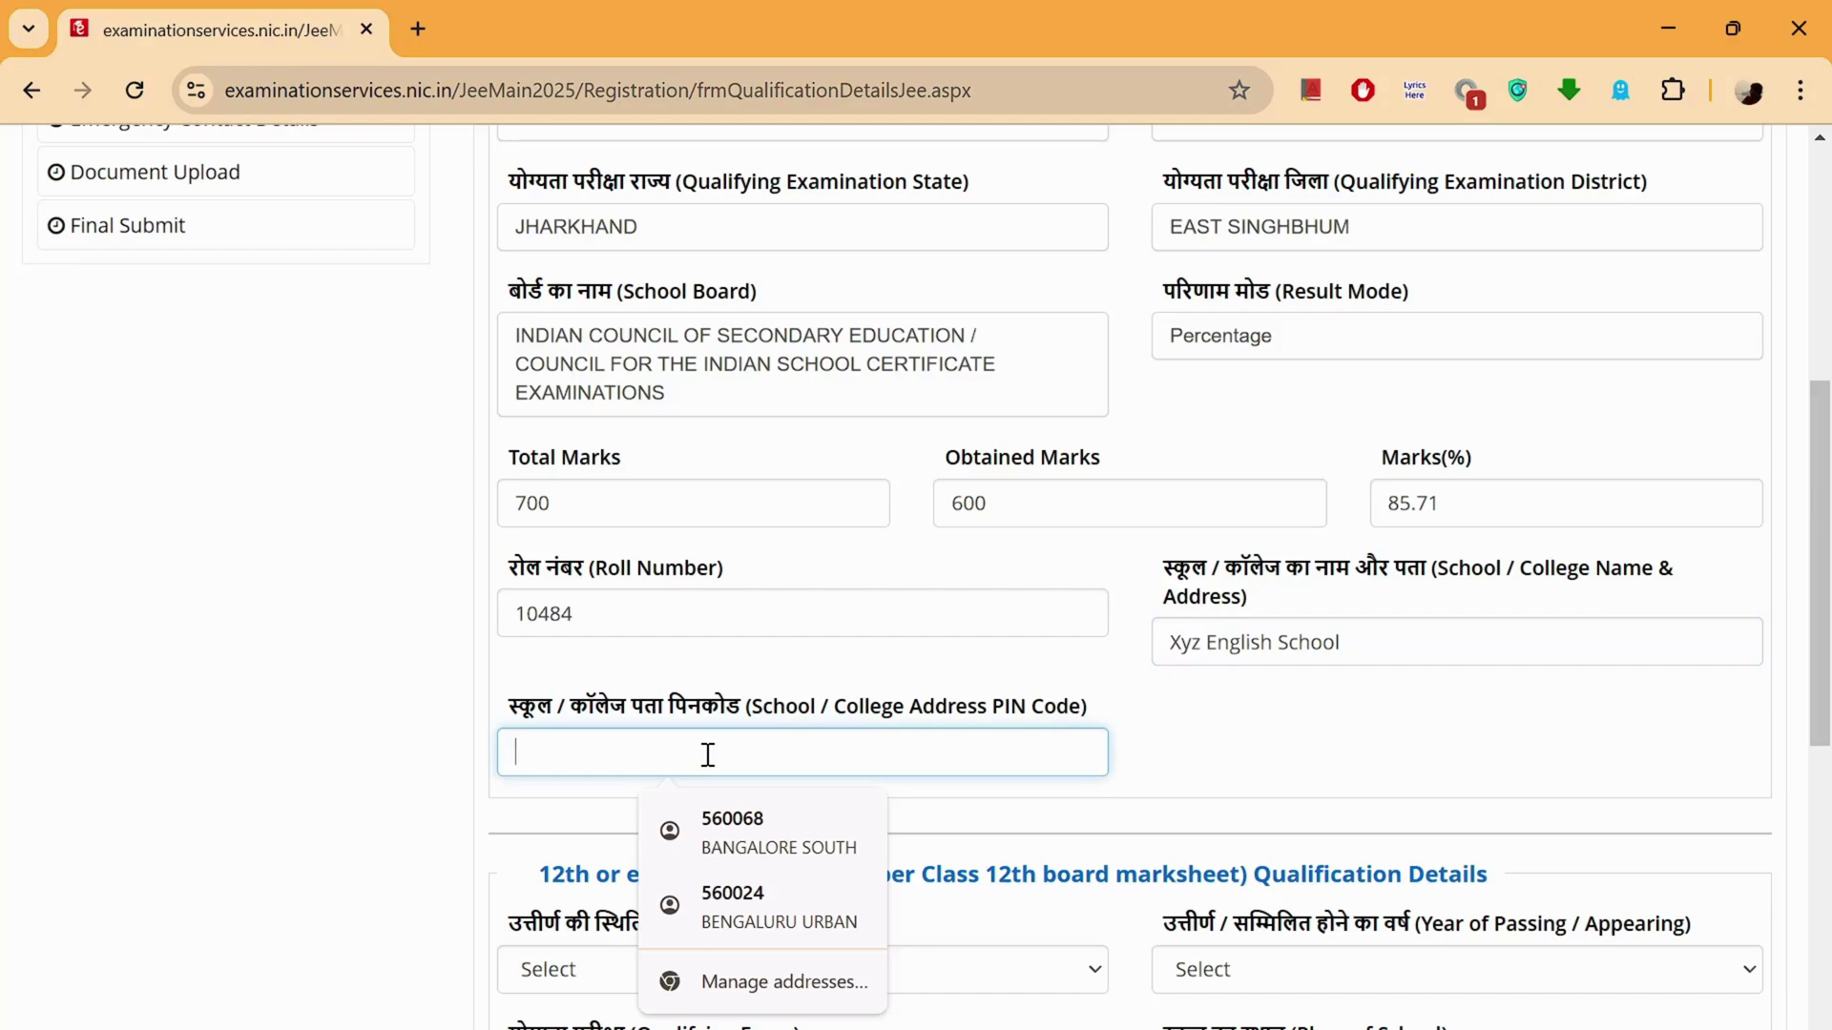
type("831015")
scroll(1199, 727, "up", 6)
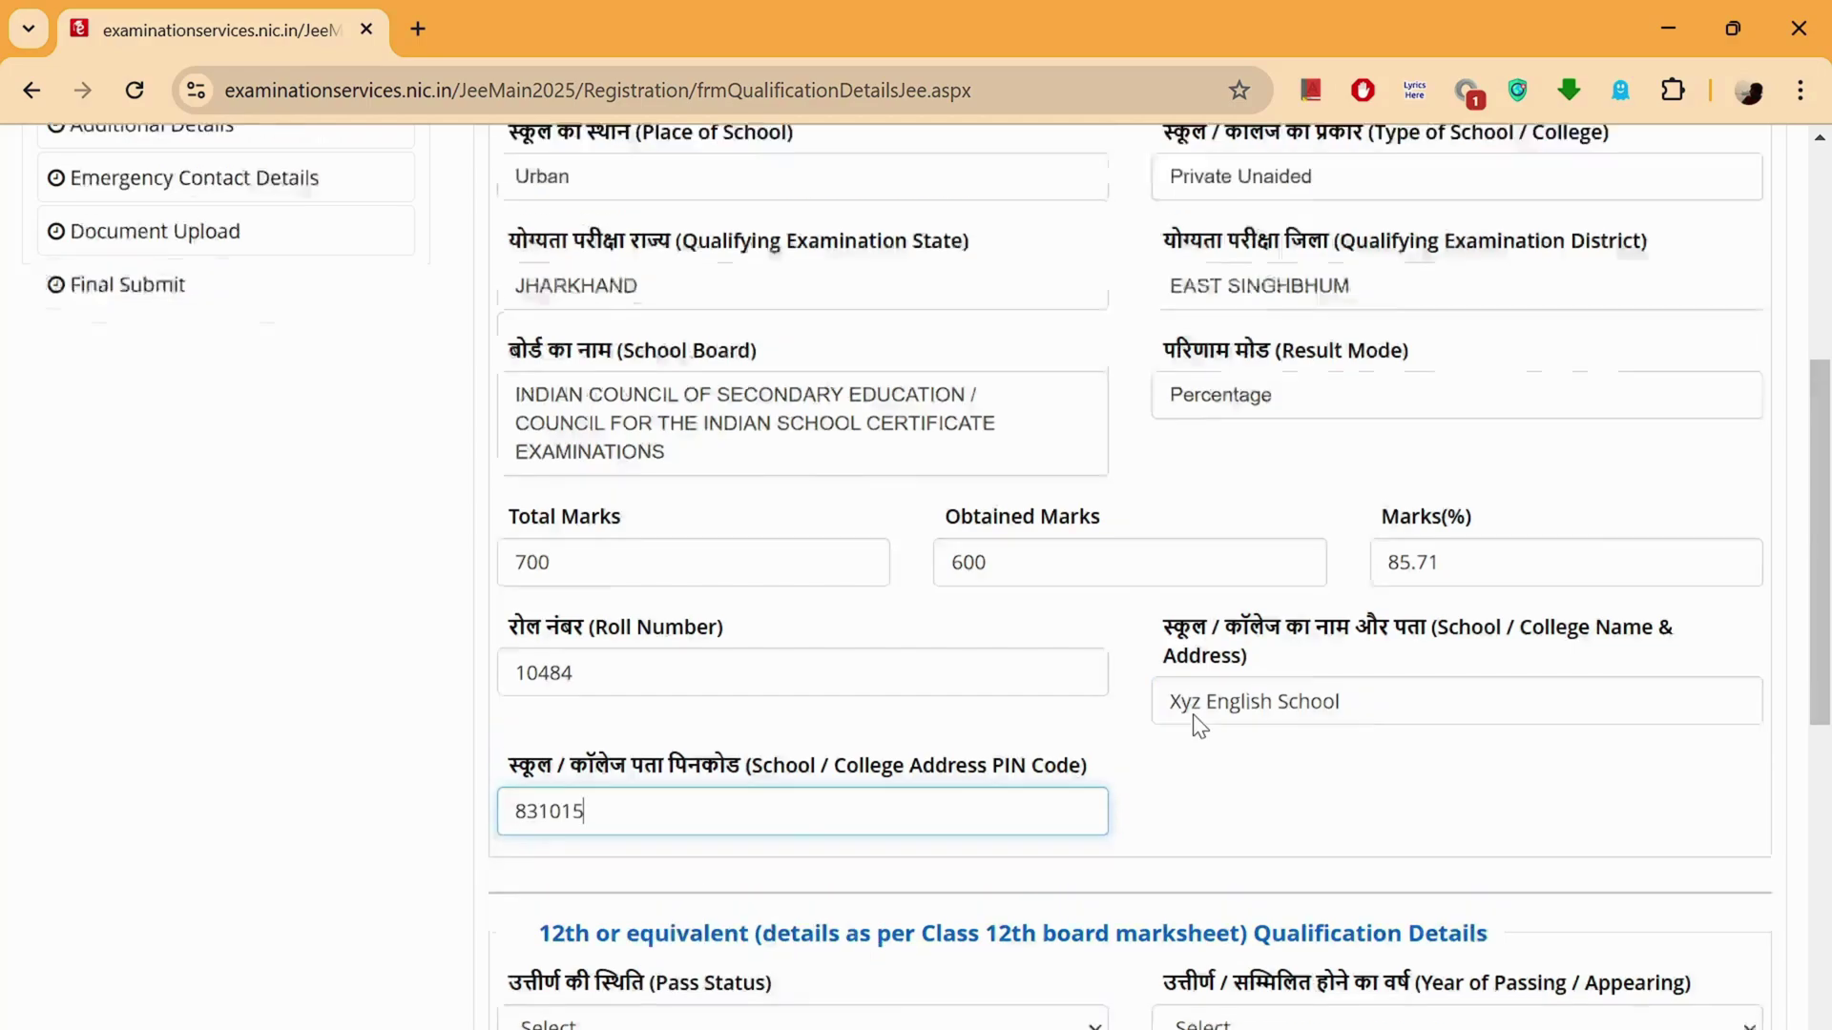
scroll(1199, 725, "down", 8)
scroll(1197, 725, "down", 4)
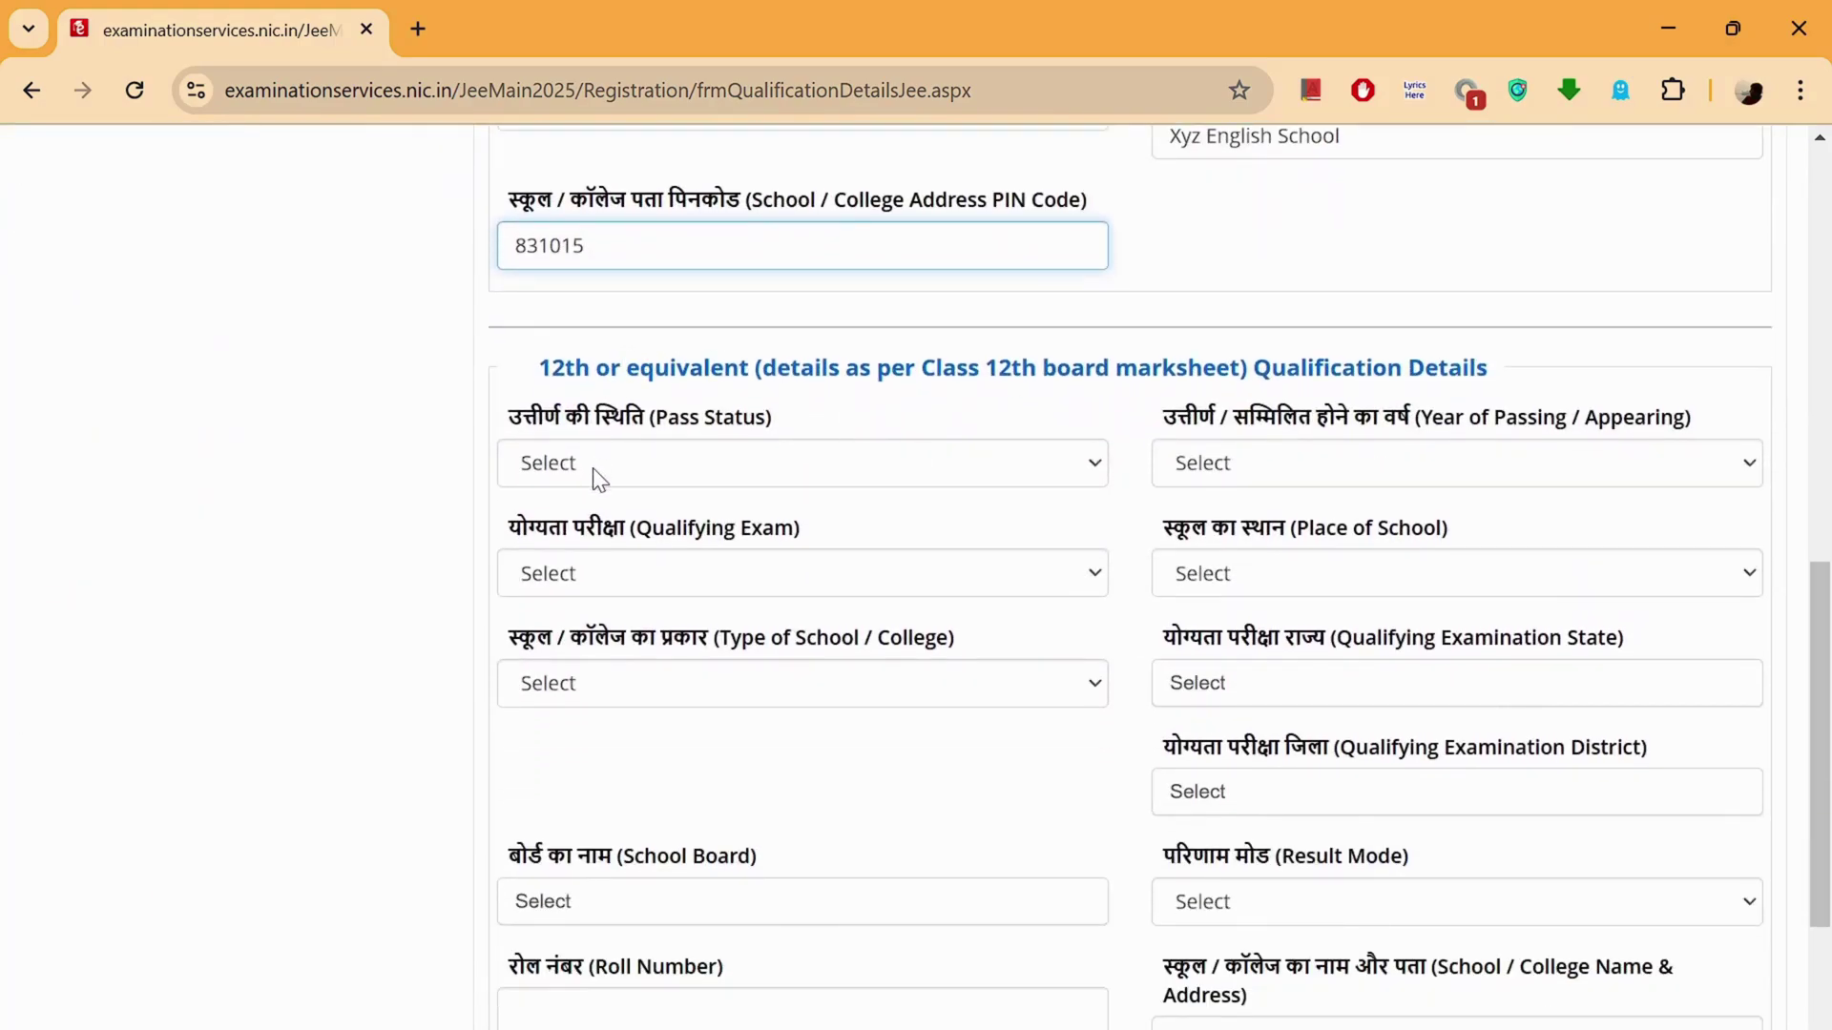
- Mark the 12th qualification as Passed with the 10+2 final examination as qualifying exam
left_click(592, 467)
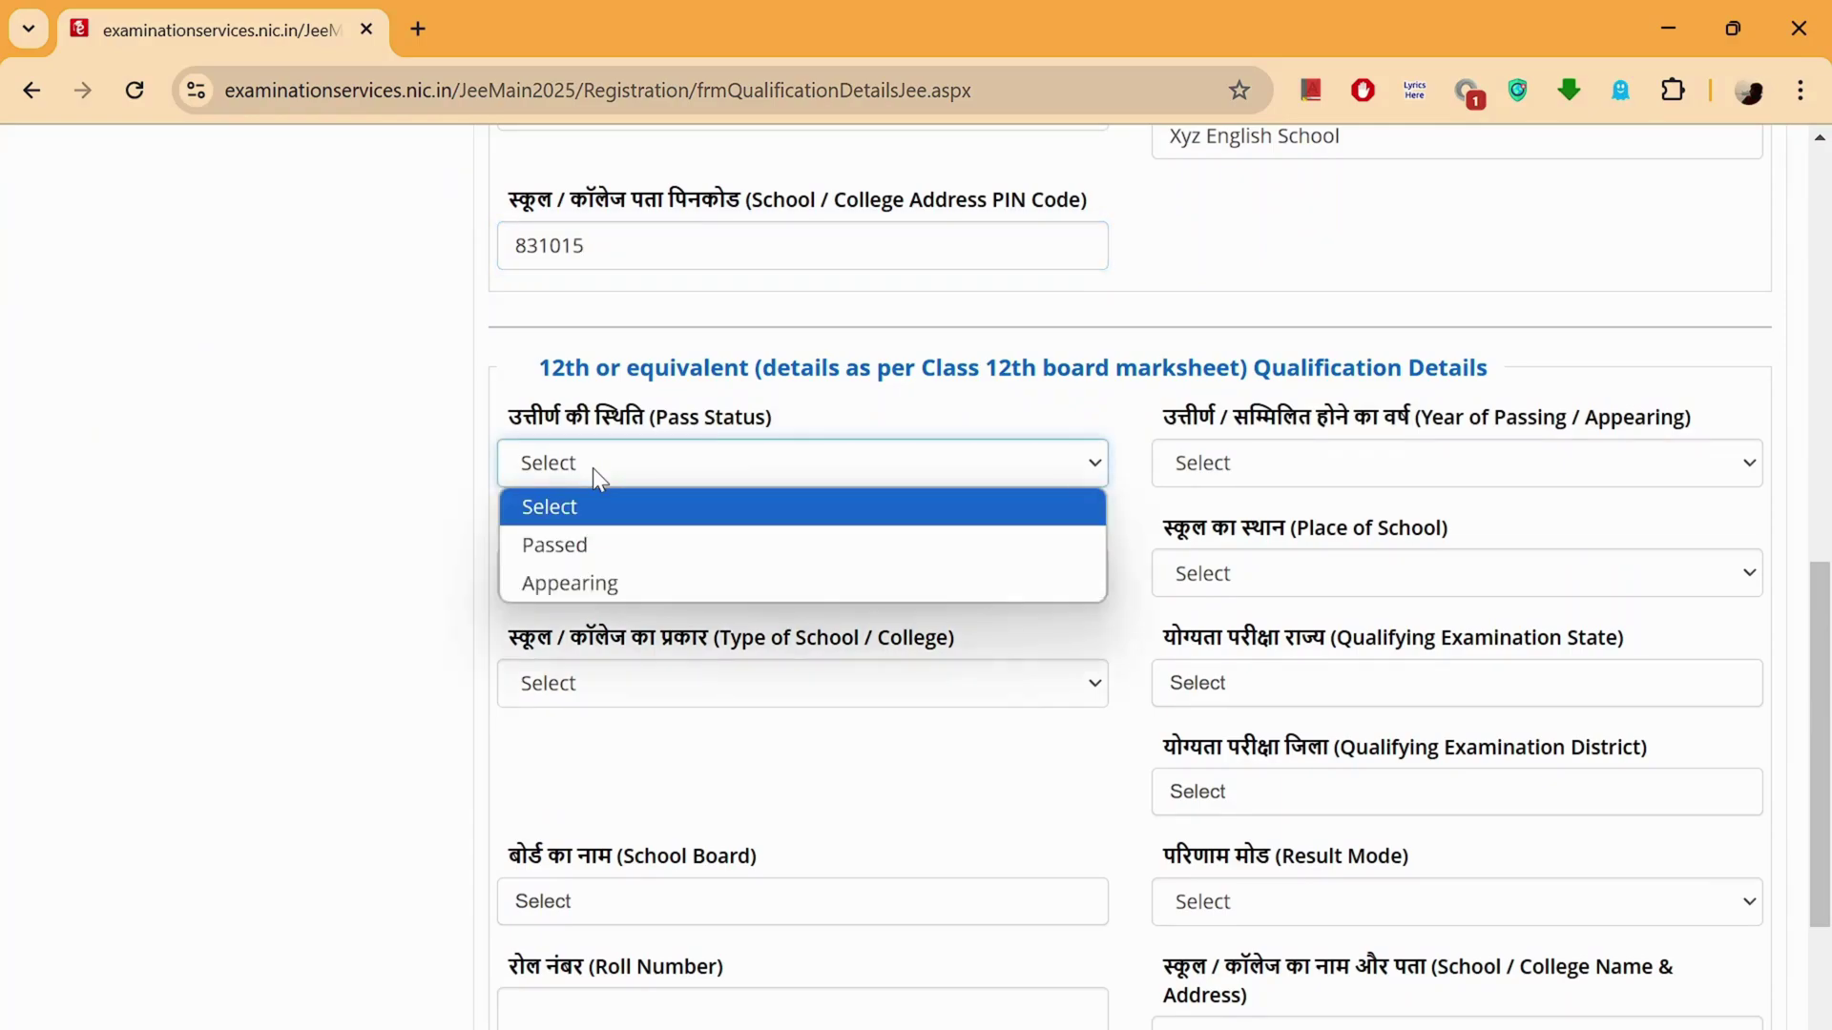
left_click(599, 547)
left_click(855, 459)
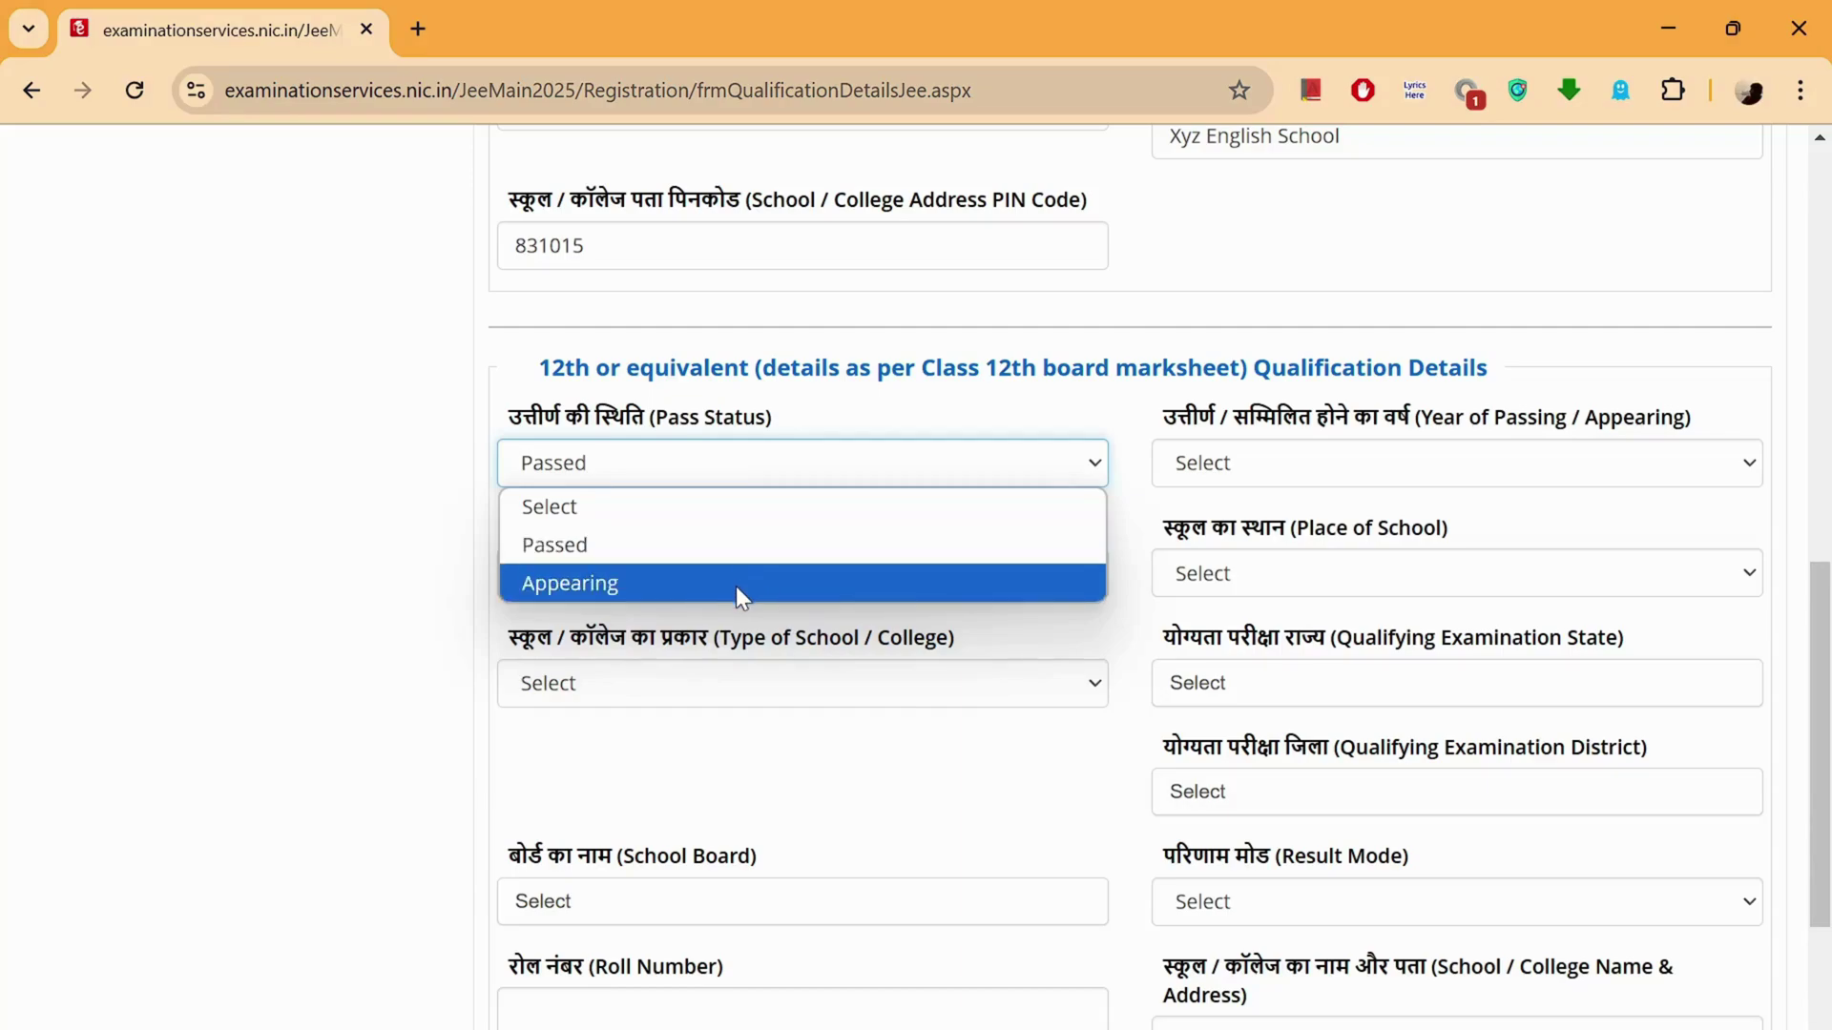
left_click(656, 470)
left_click(1224, 474)
left_click(1232, 551)
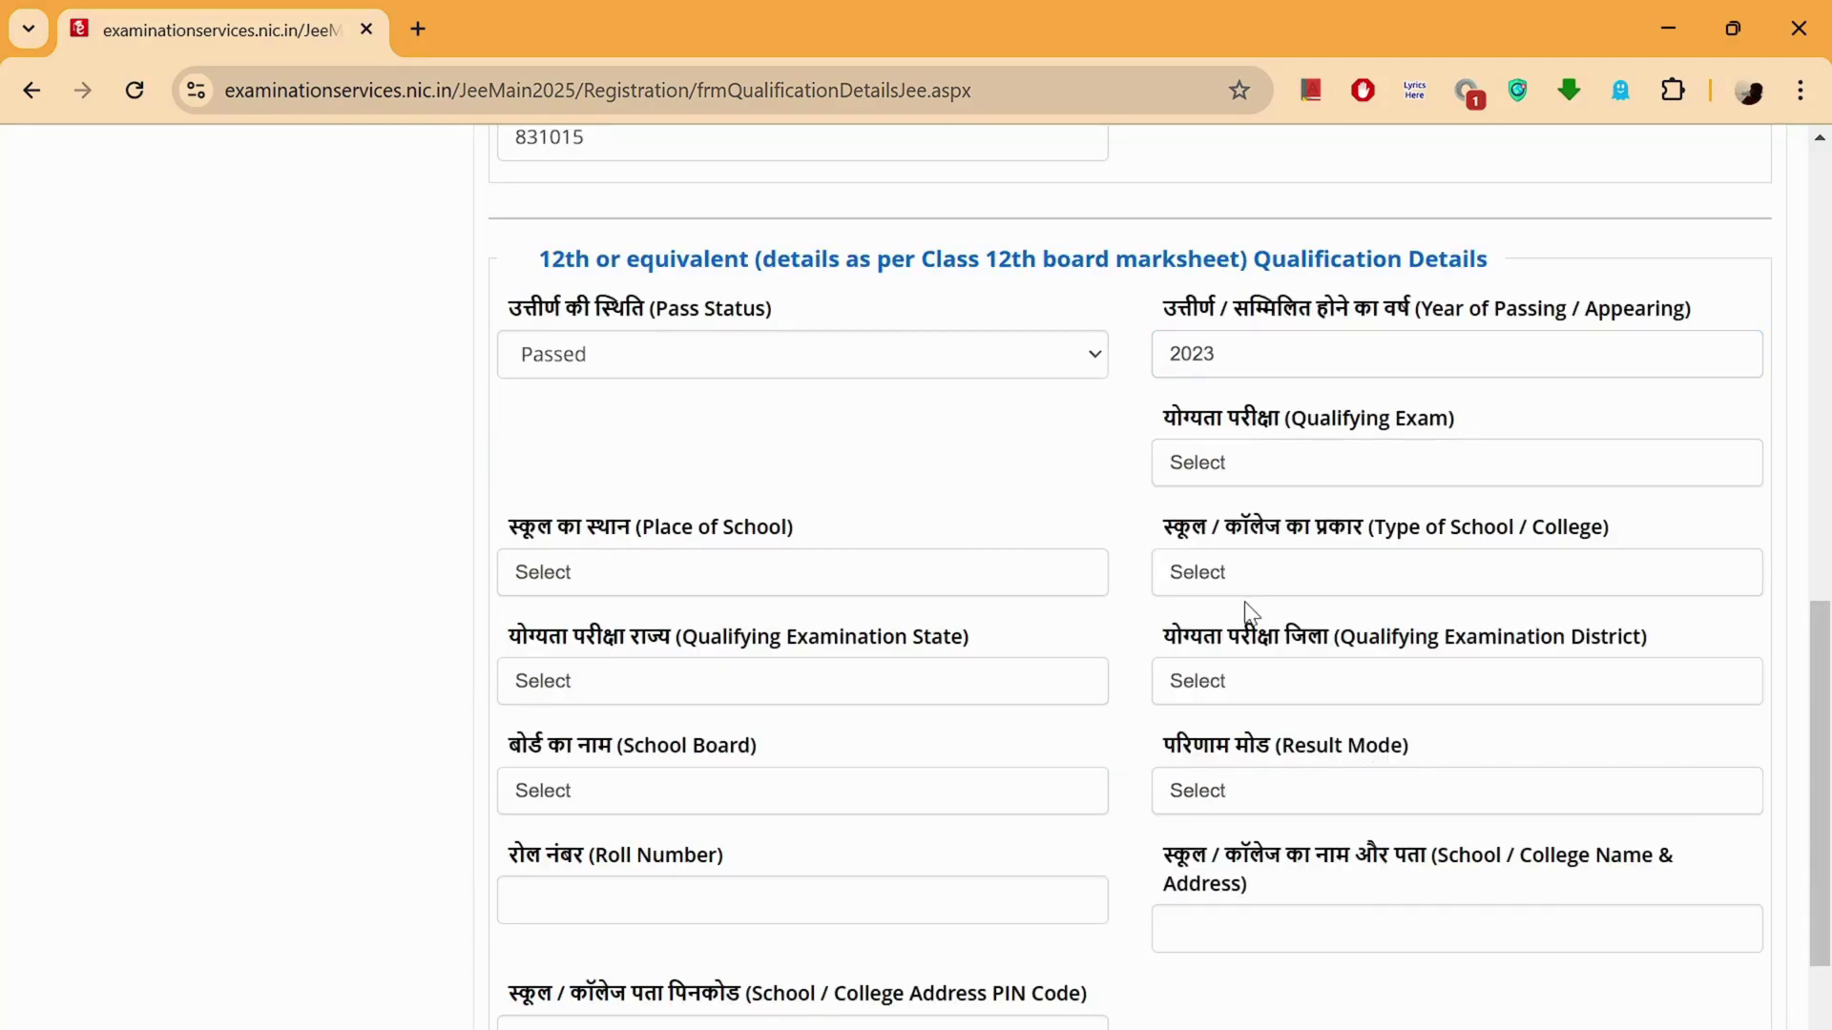
left_click(1233, 472)
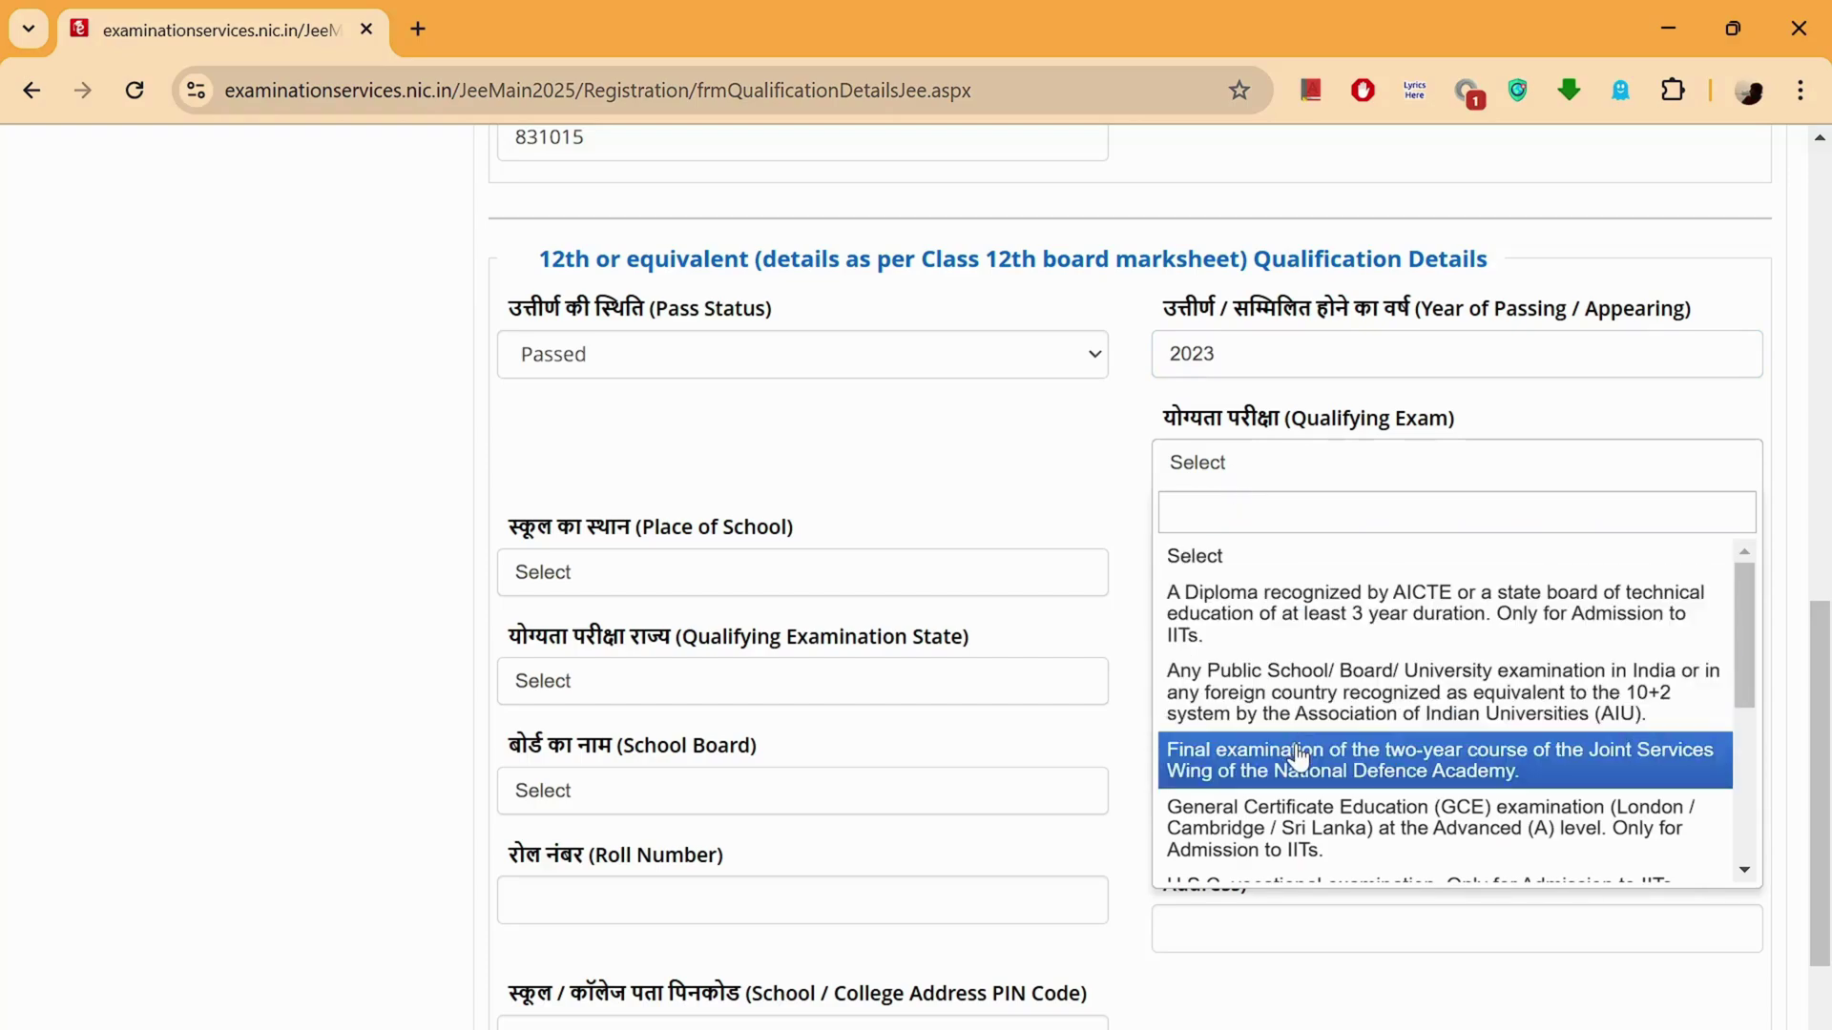
scroll(1297, 758, "down", 5)
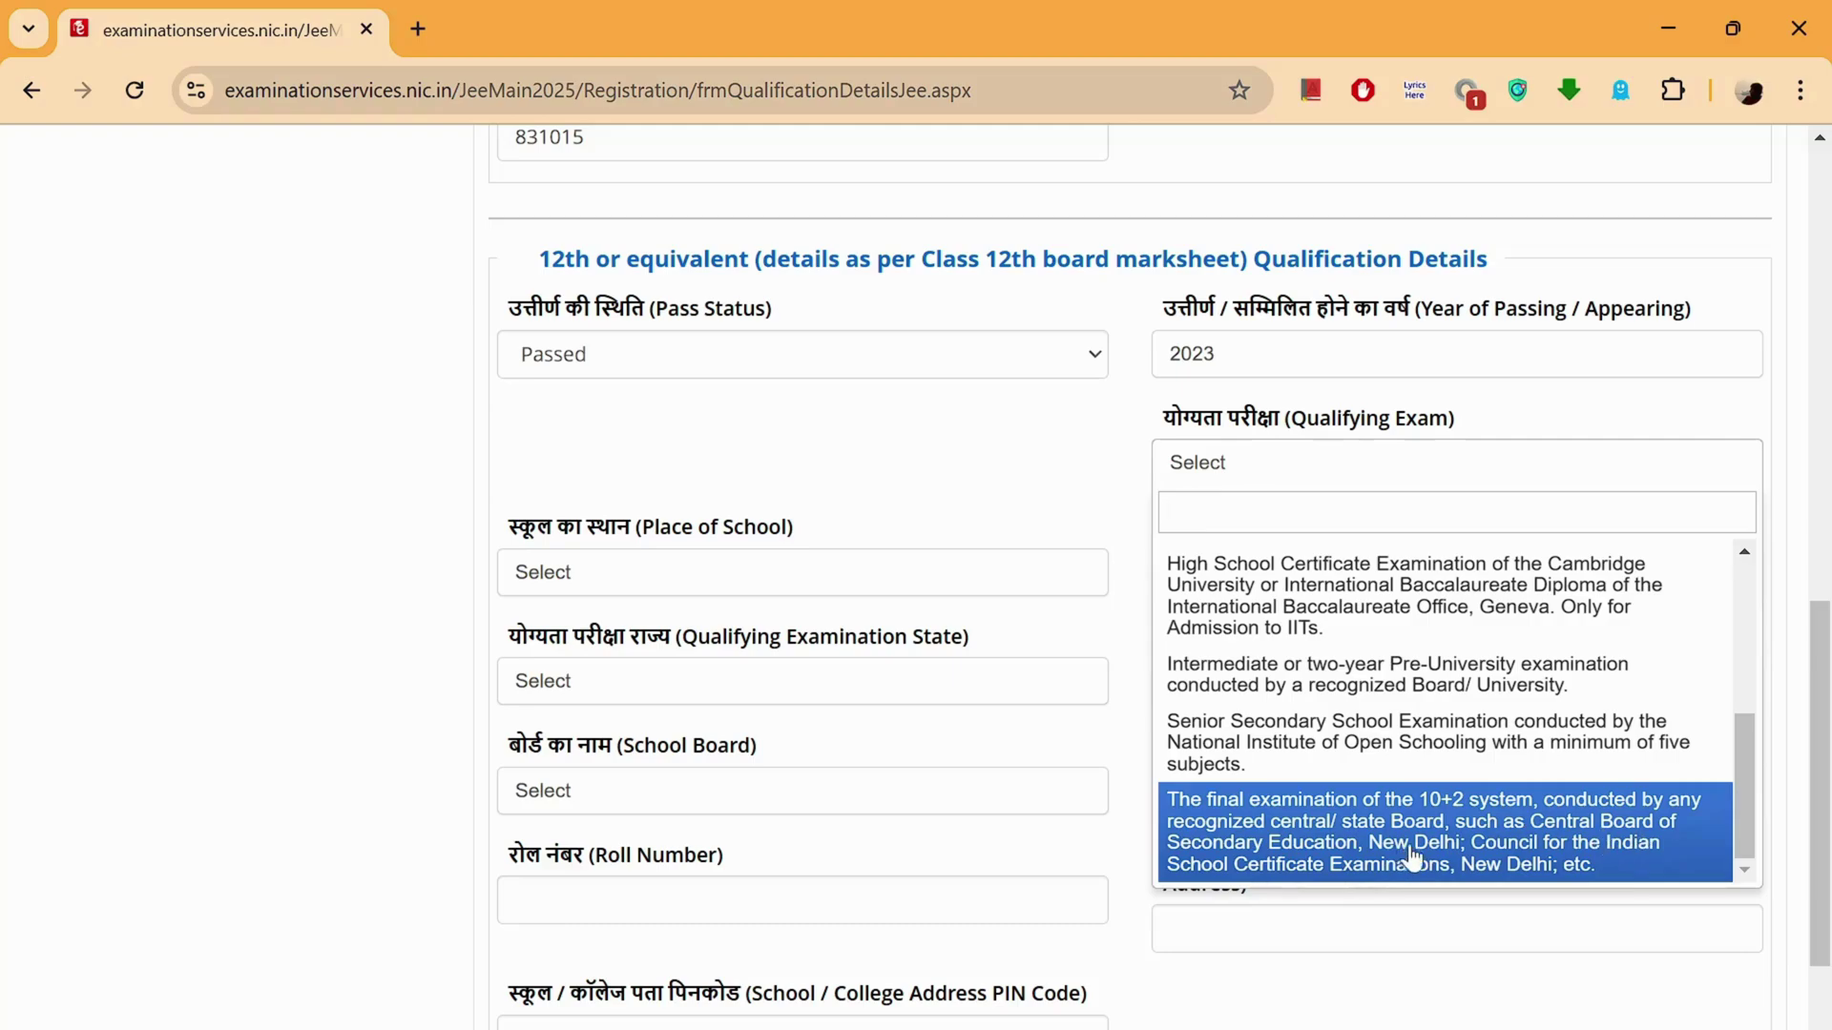
left_click(1539, 870)
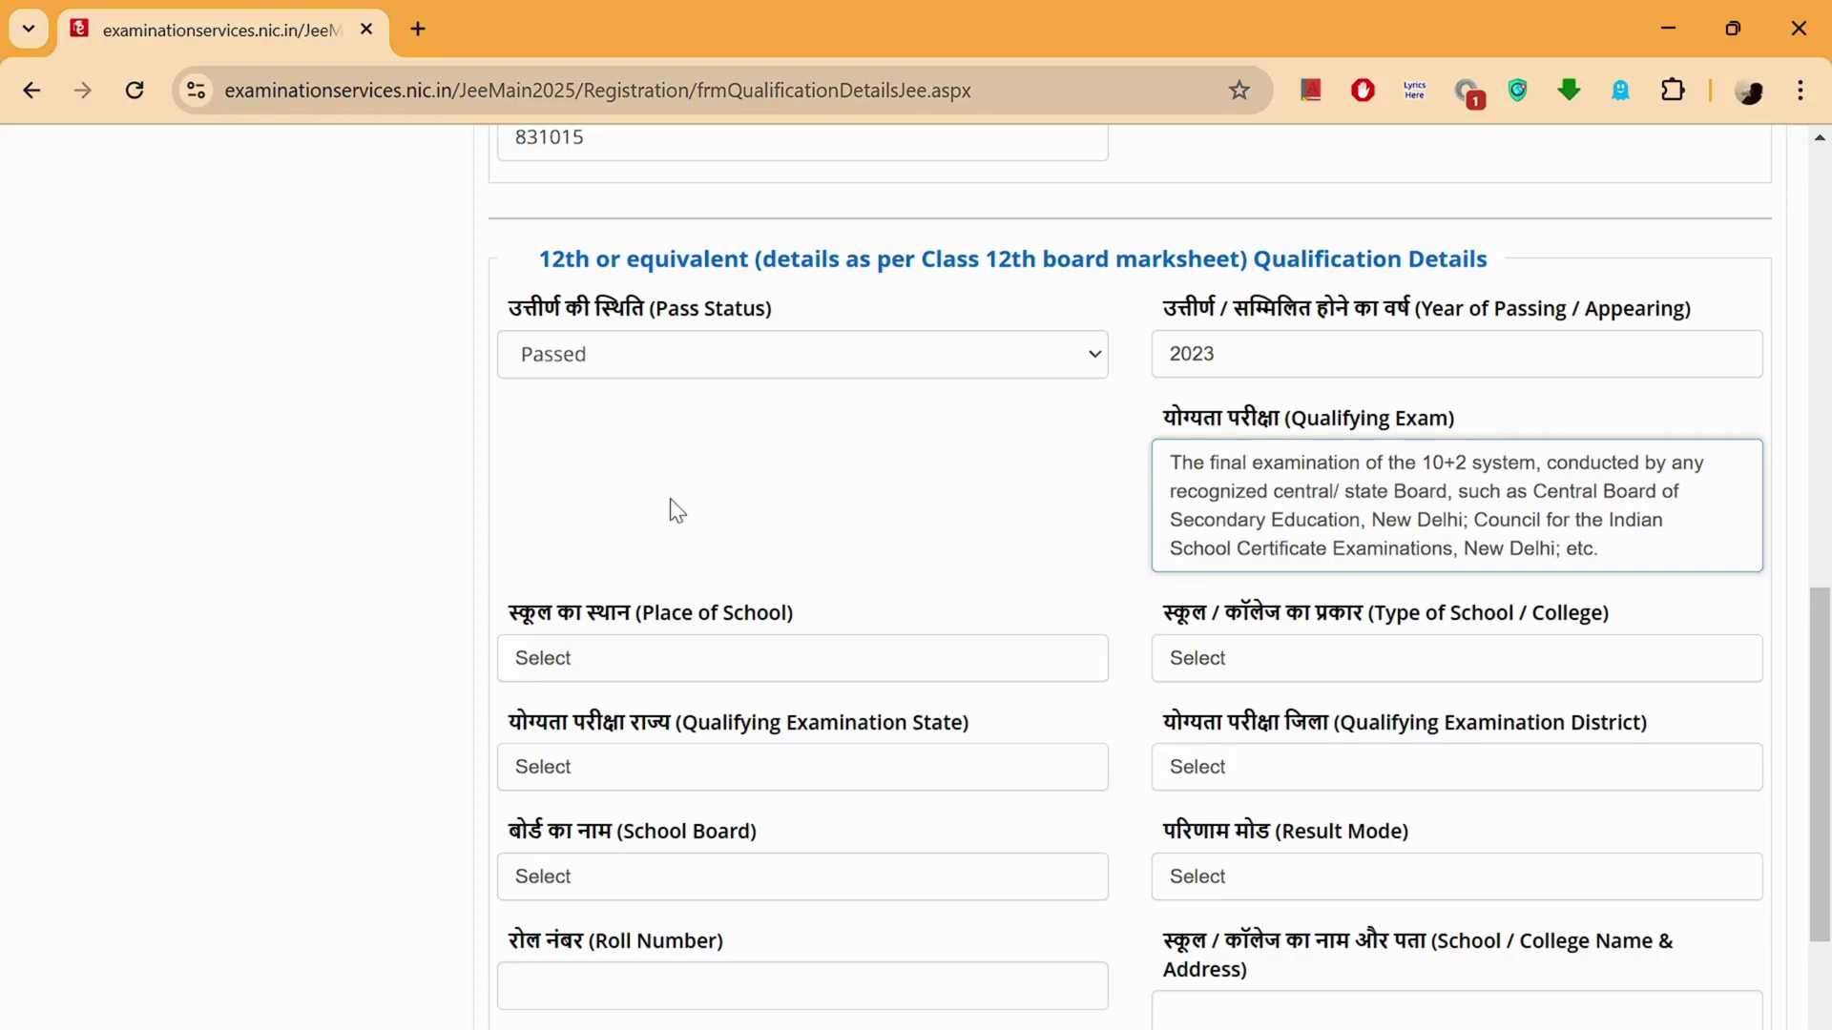
left_click(1292, 501)
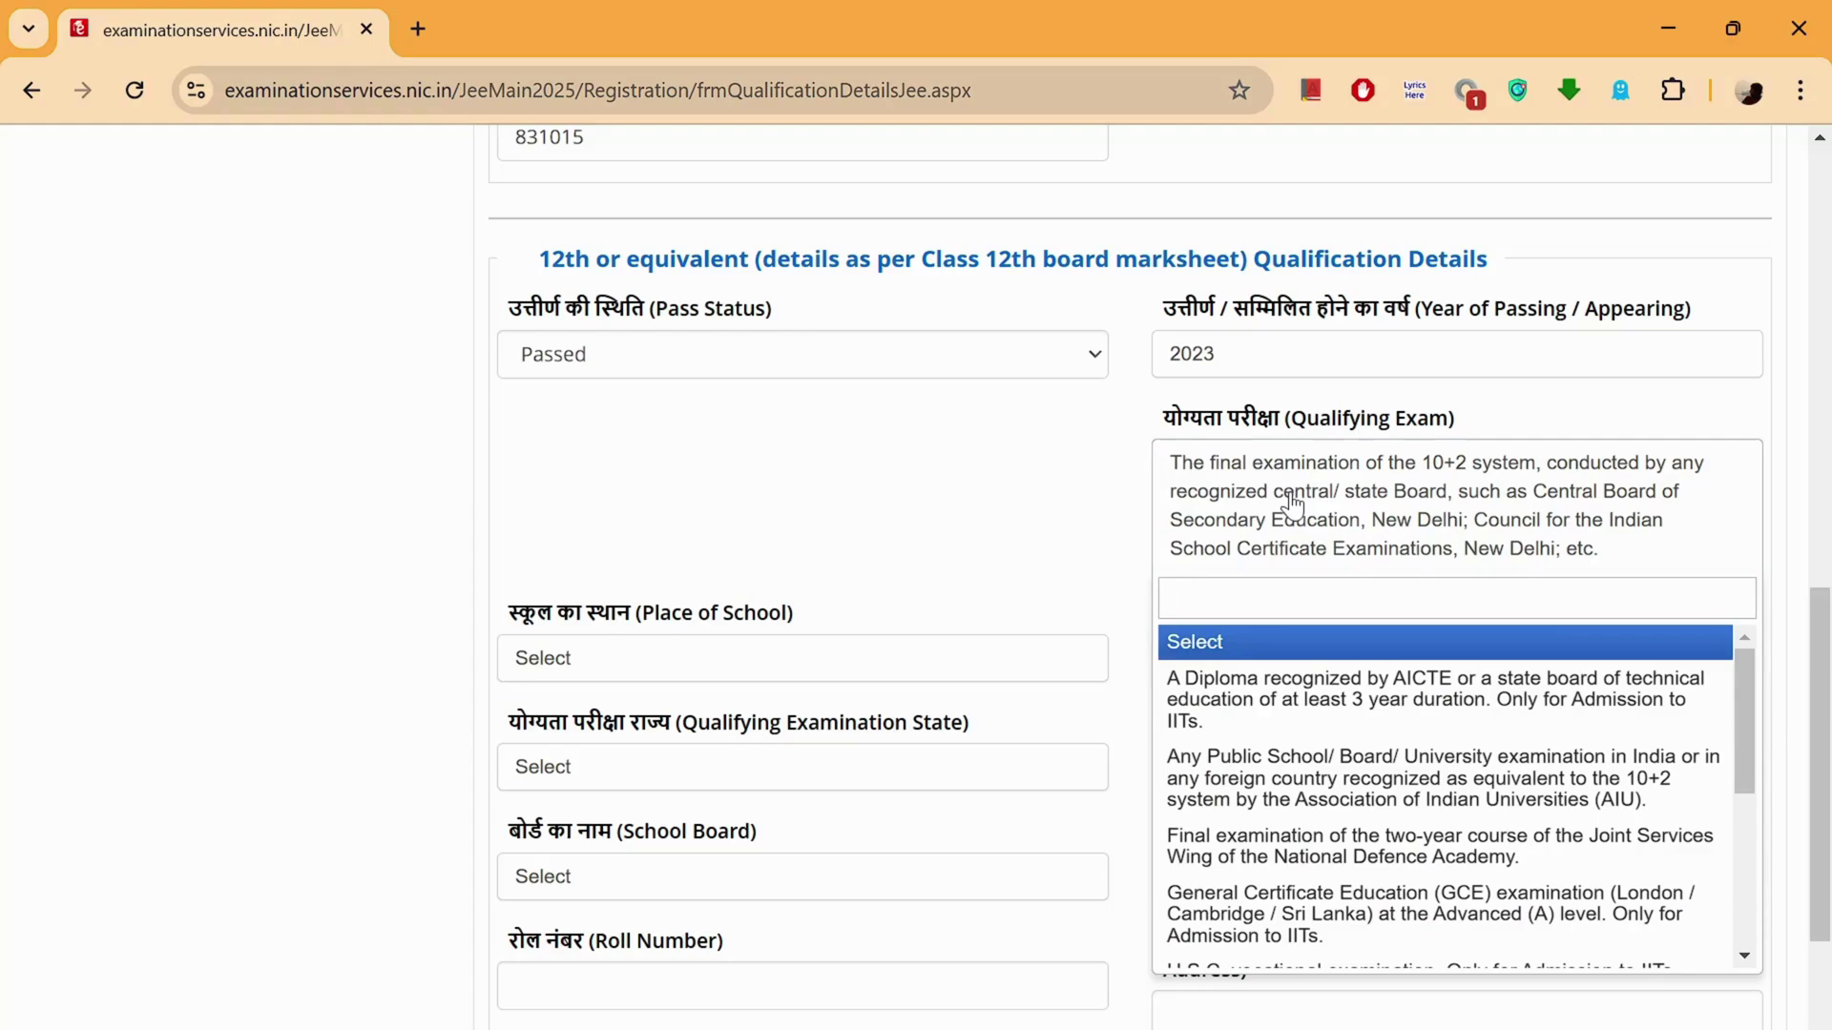
- Set the 12th school's place to Urban and type to Private Unaided
left_click(658, 659)
left_click(634, 822)
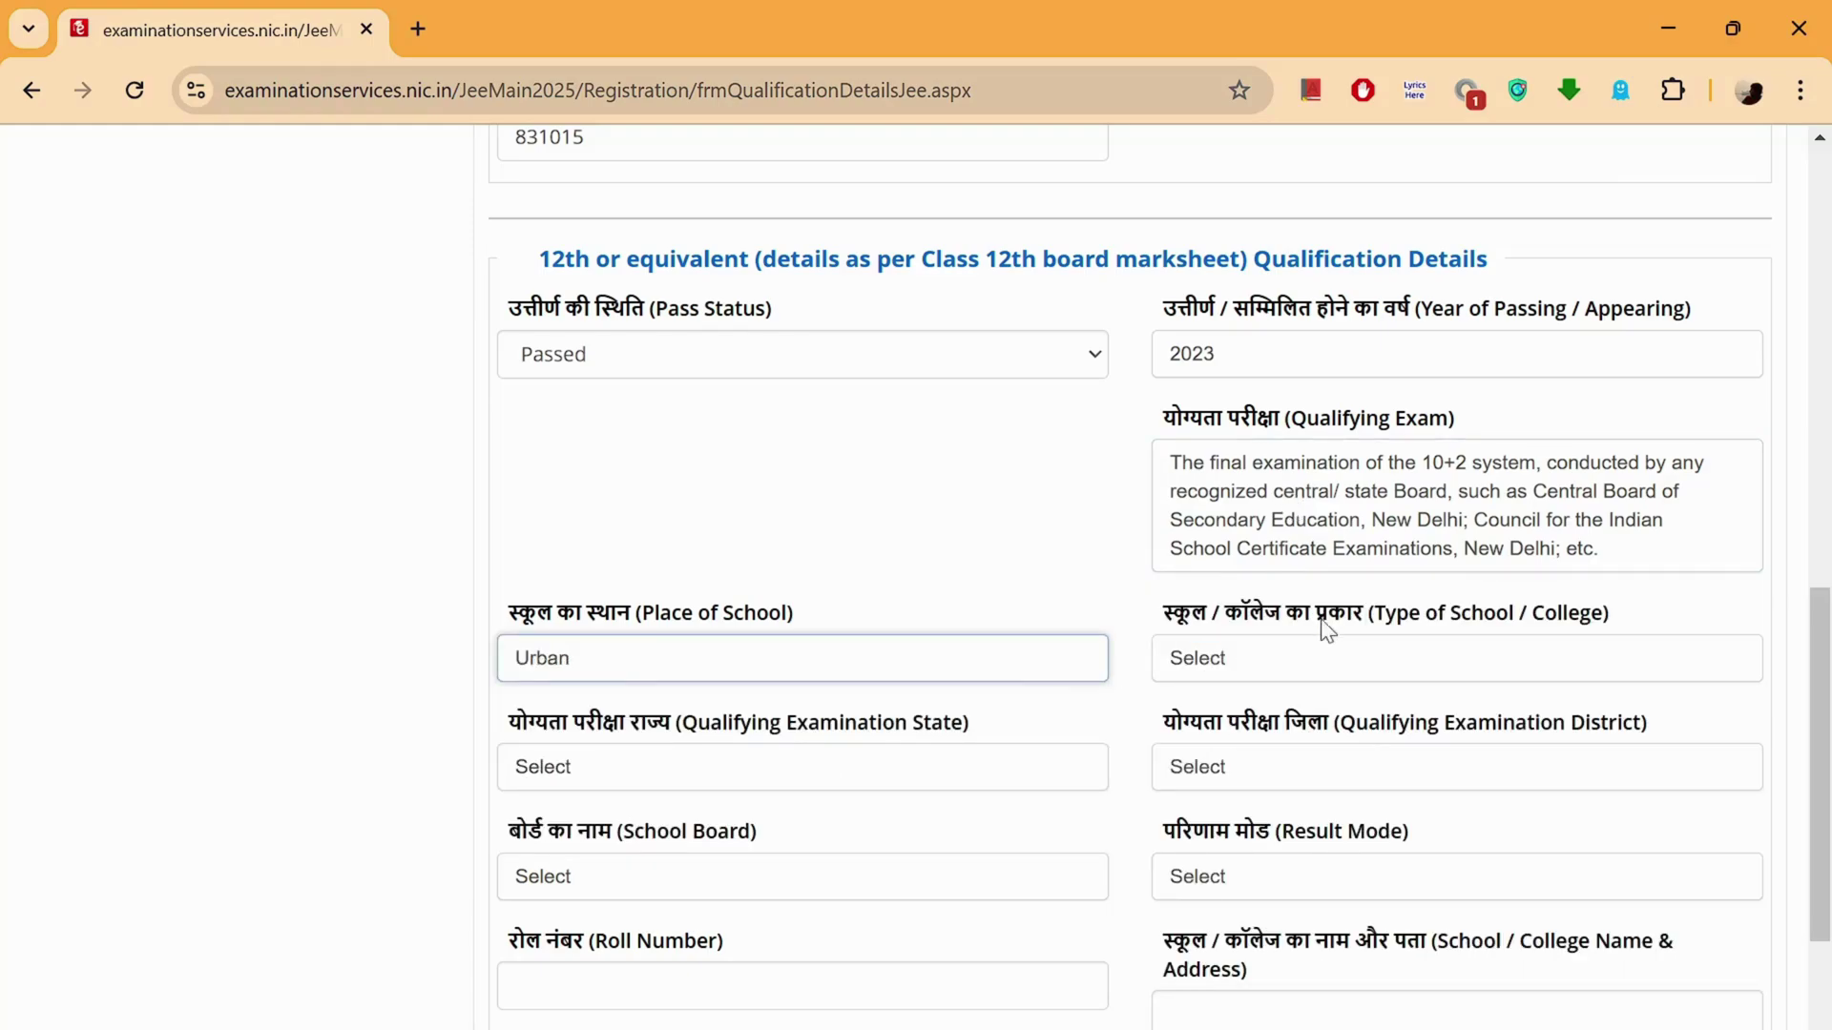
left_click(1338, 671)
left_click(1240, 828)
left_click(828, 993)
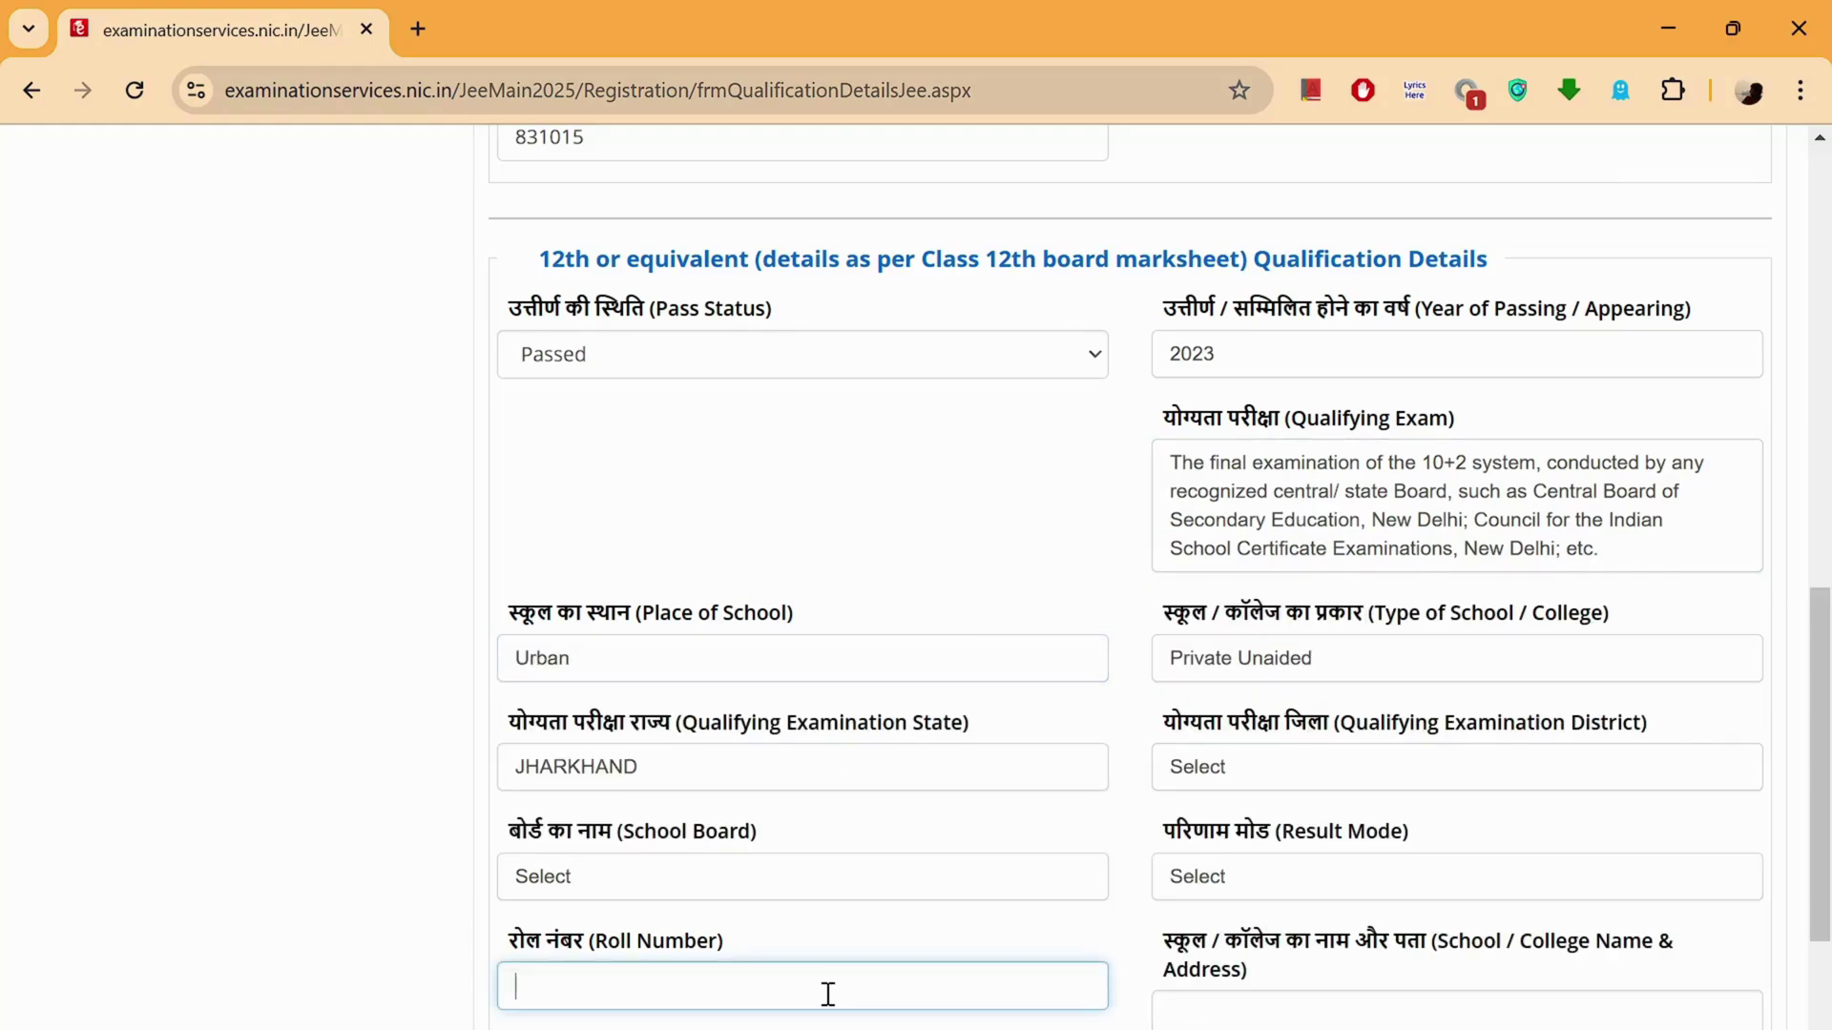
left_click(1391, 771)
scroll(1398, 781, "down", 1)
scroll(1395, 780, "down", 3)
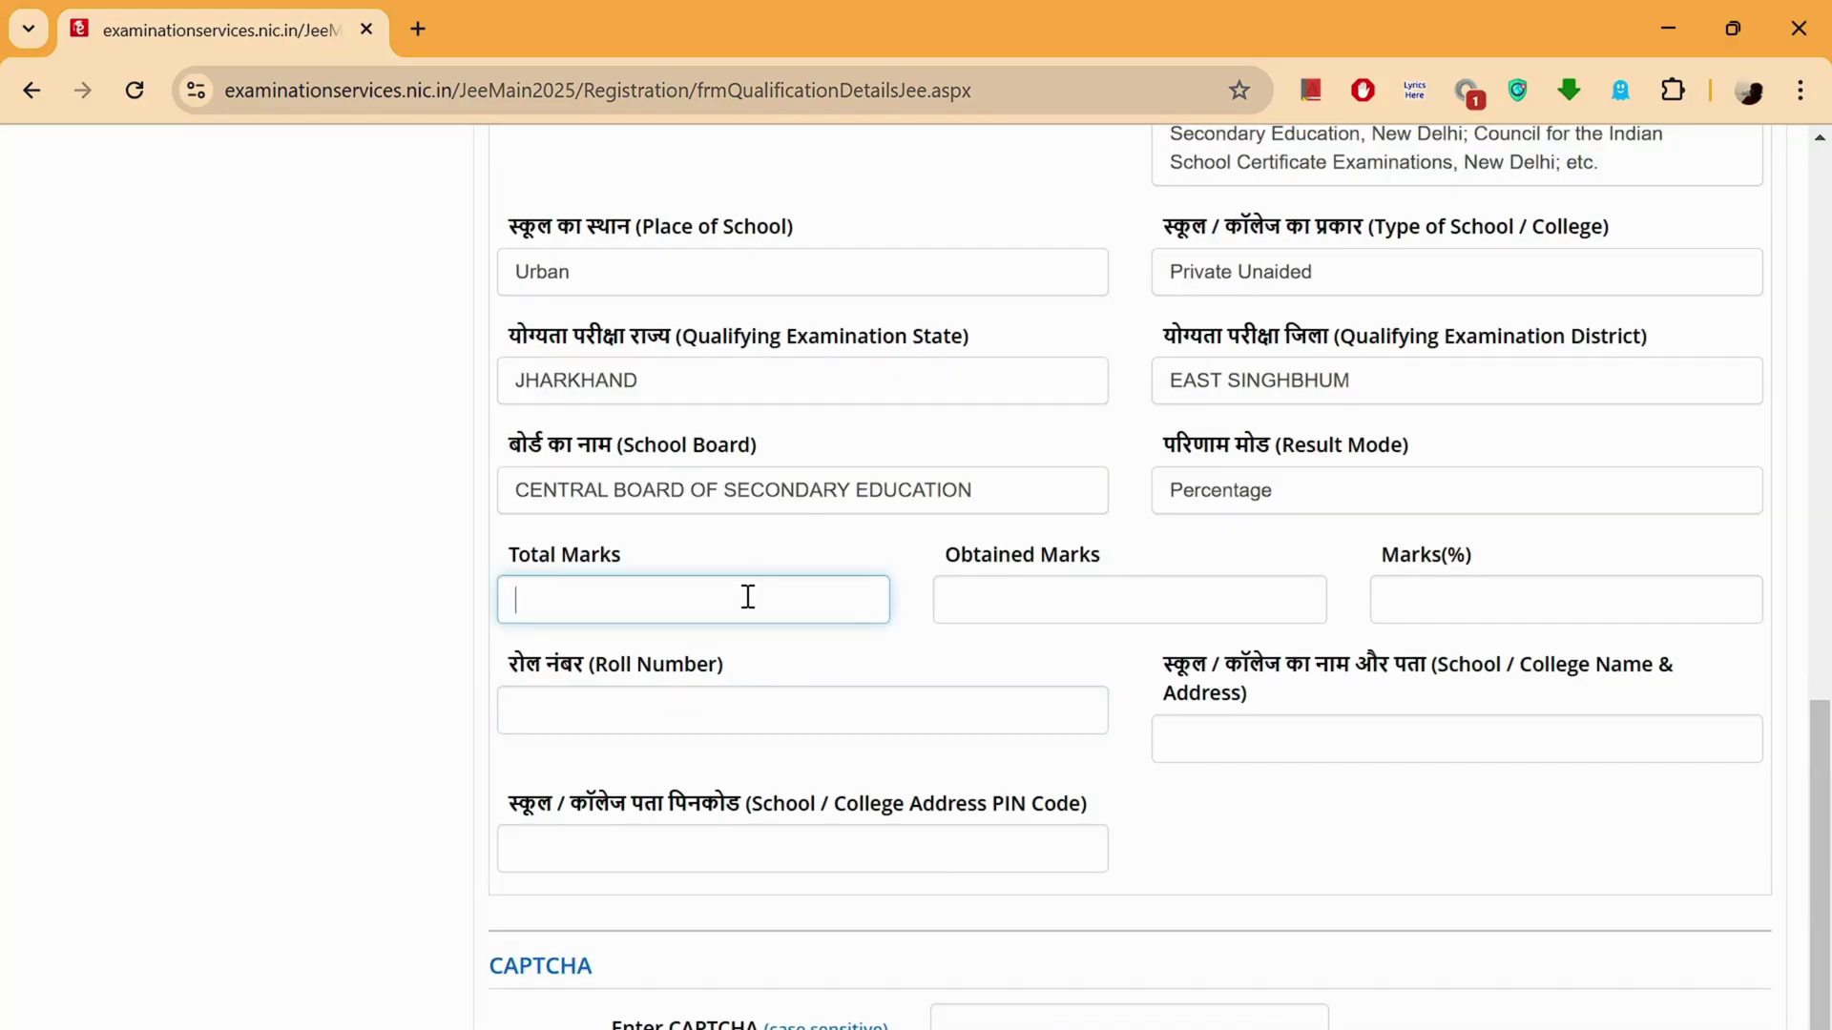
- Enter 12th marks as 450 out of 500 and school PIN code 831004
type("500")
left_click(998, 603)
type("450")
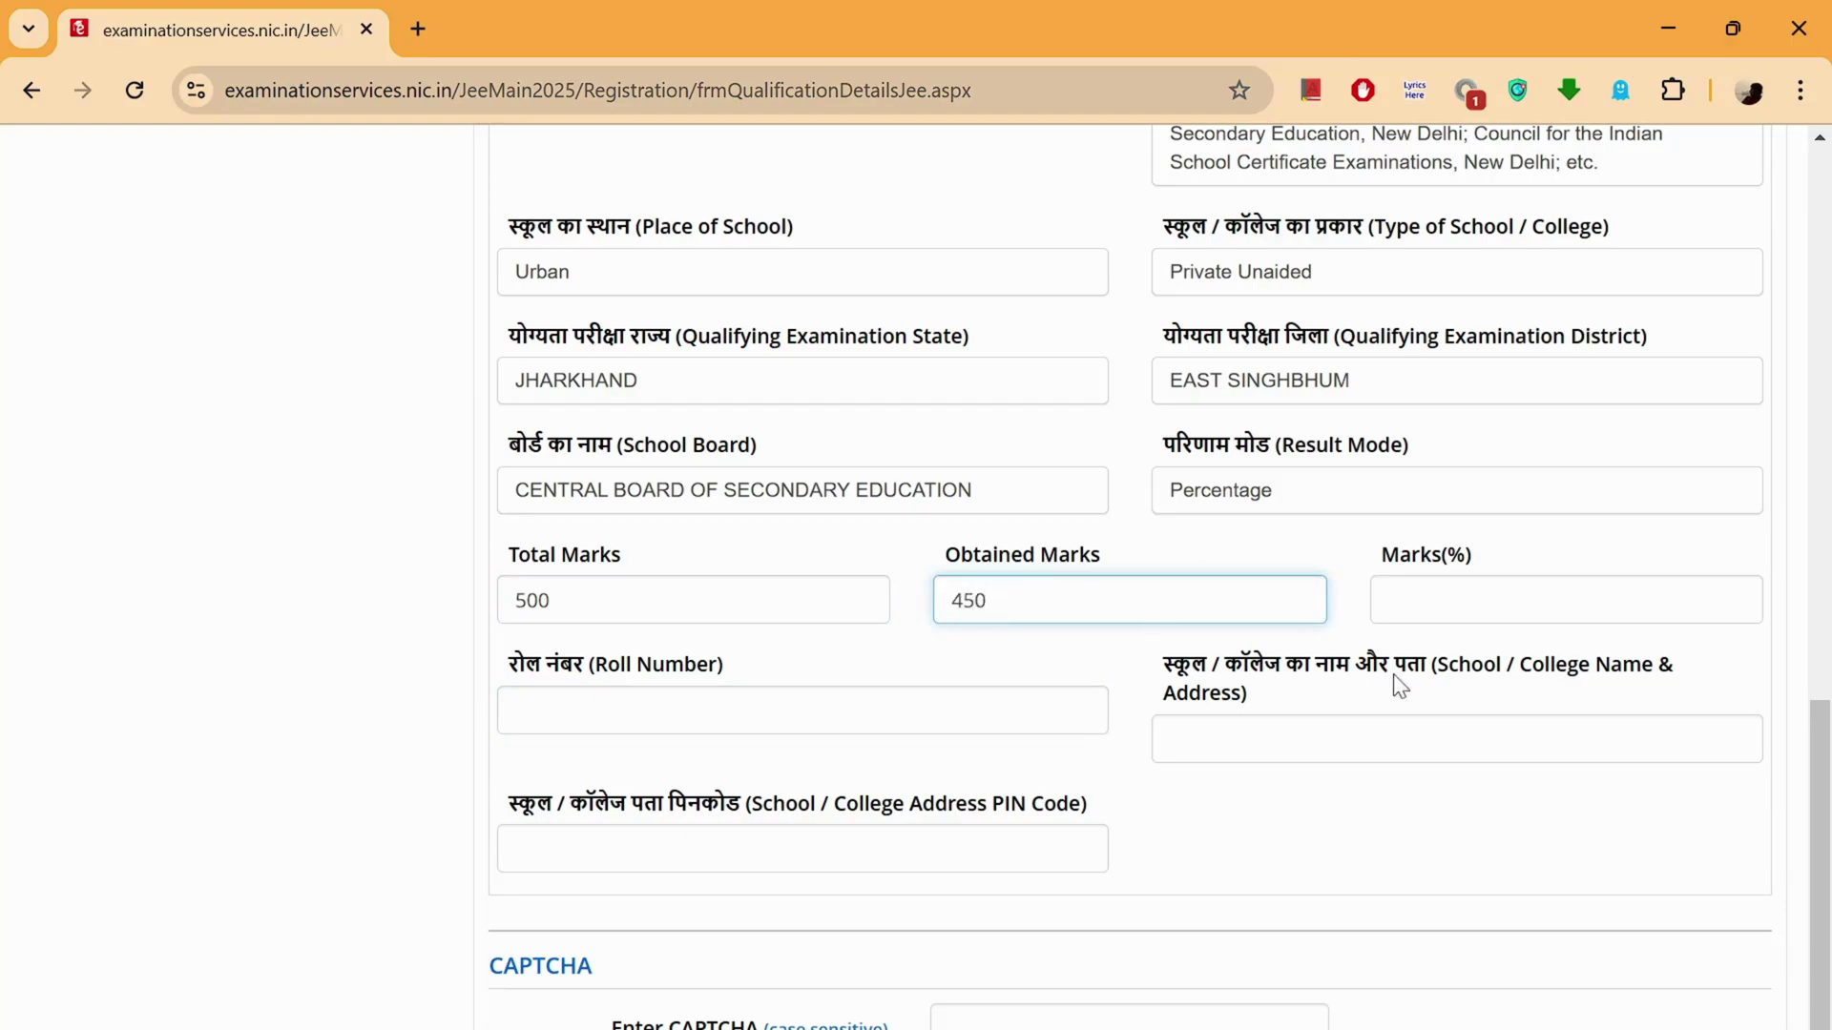
left_click(894, 714)
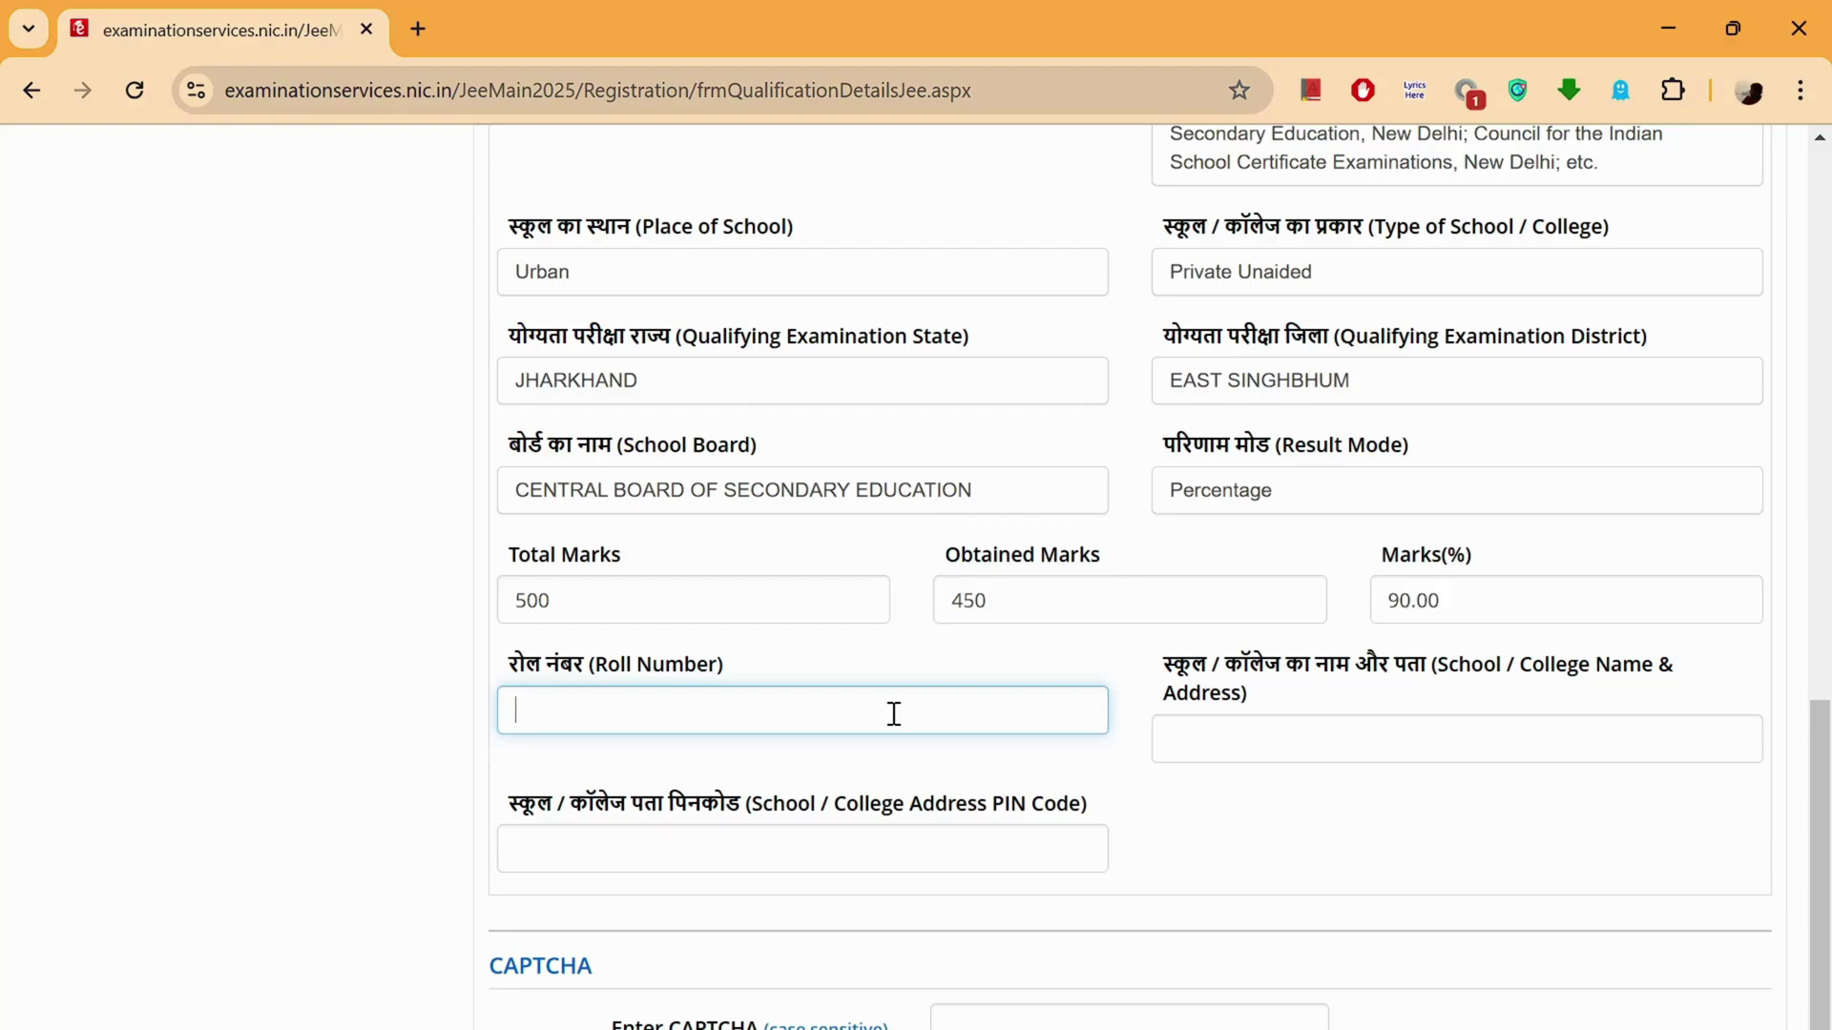
left_click(744, 683)
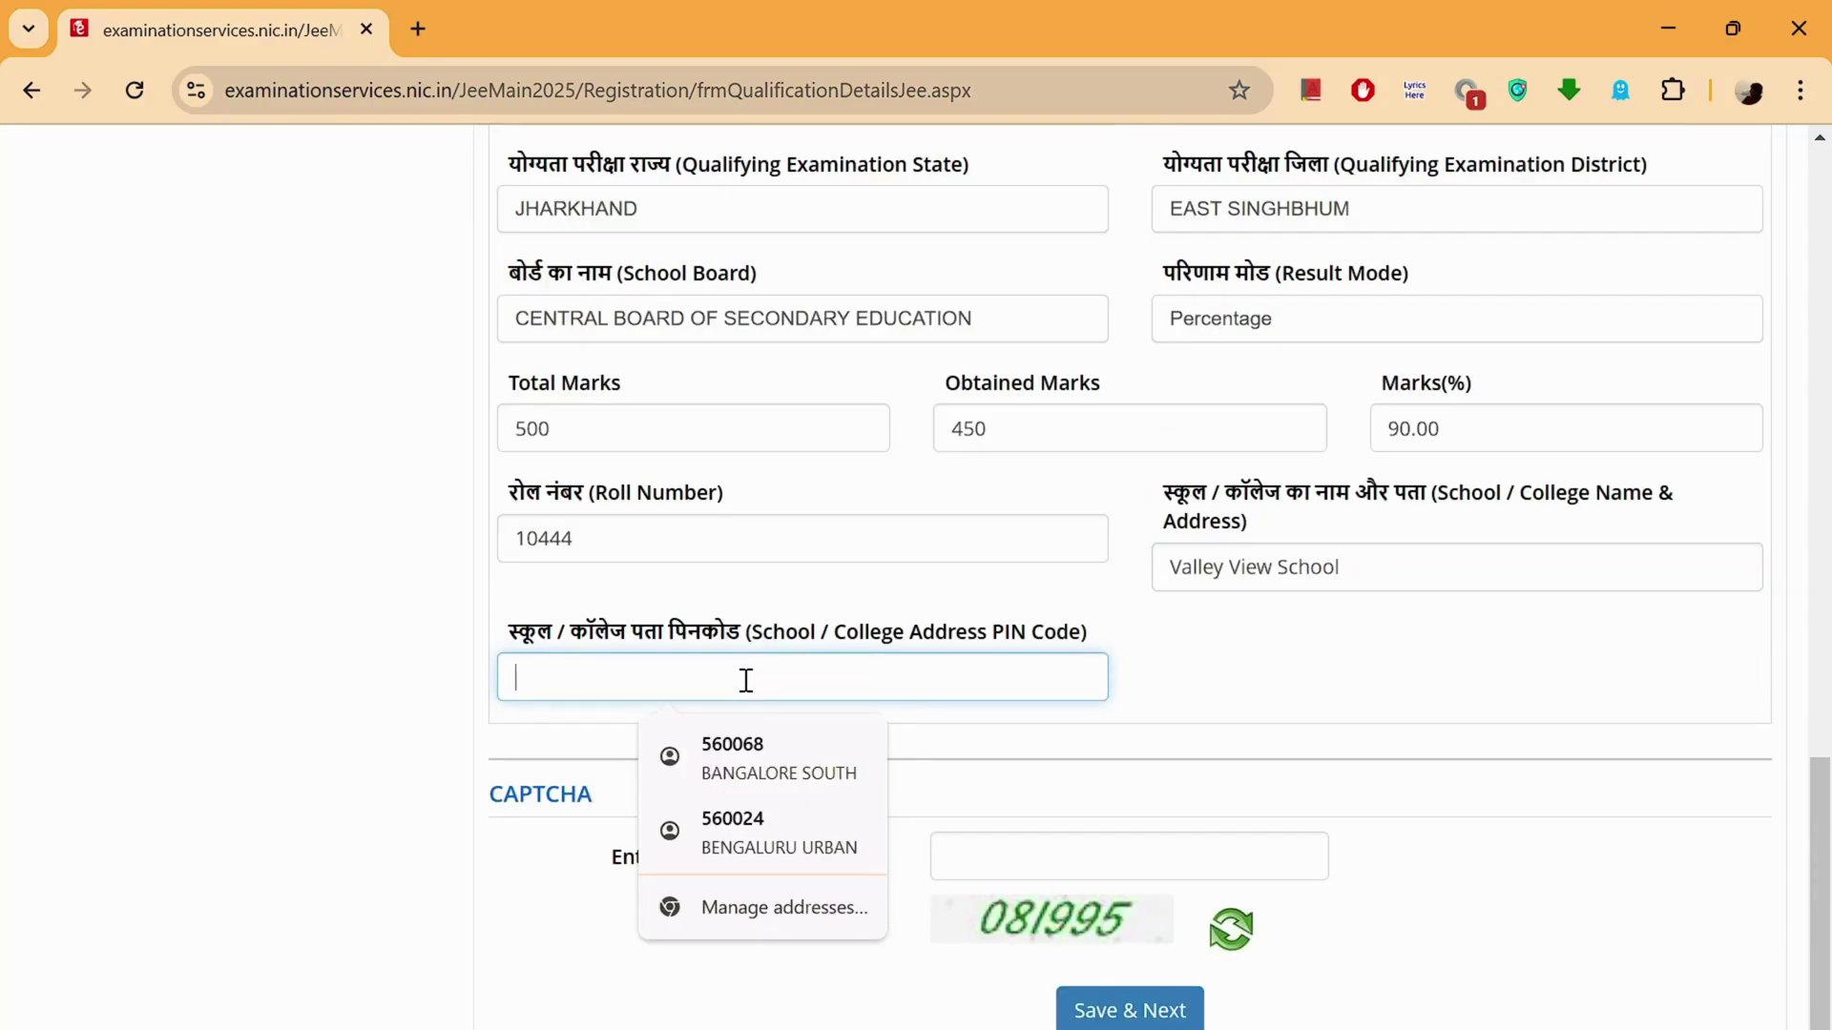
type("83")
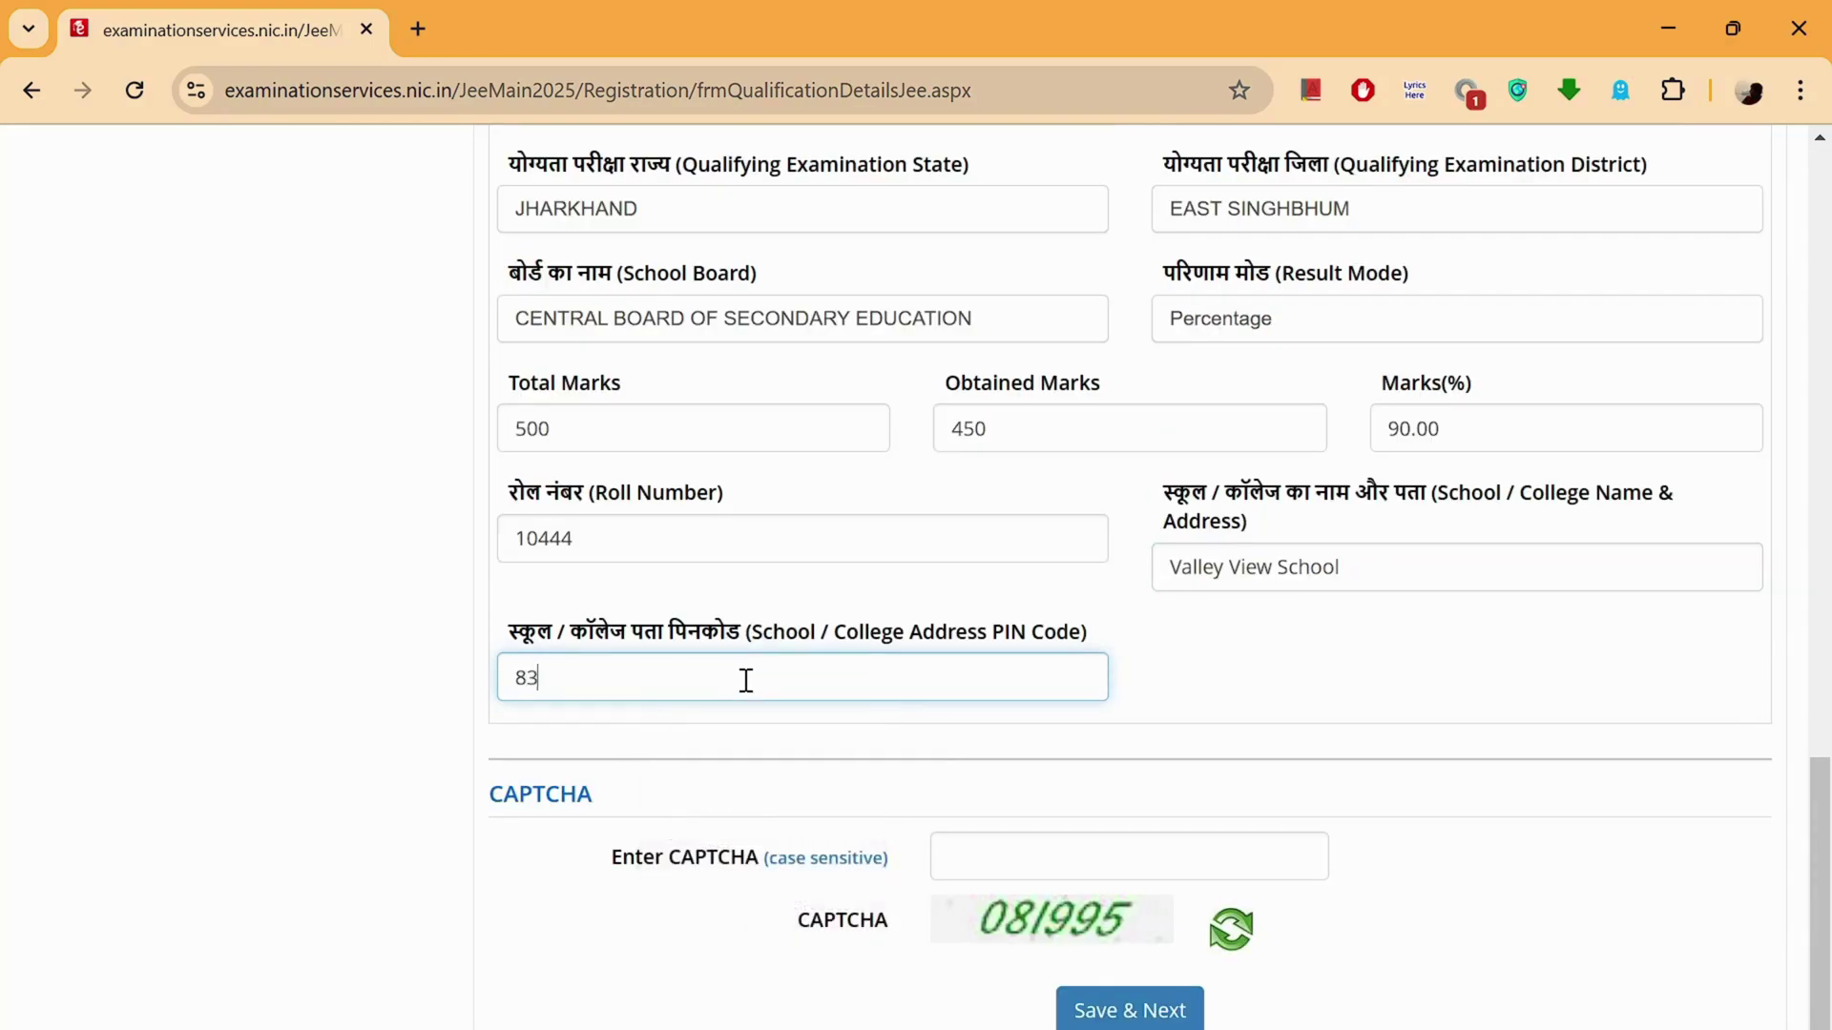
type("1004")
- Enter CAPTCHA 08I995, save the qualification details, and confirm with Yes
left_click(1052, 861)
type("08I995")
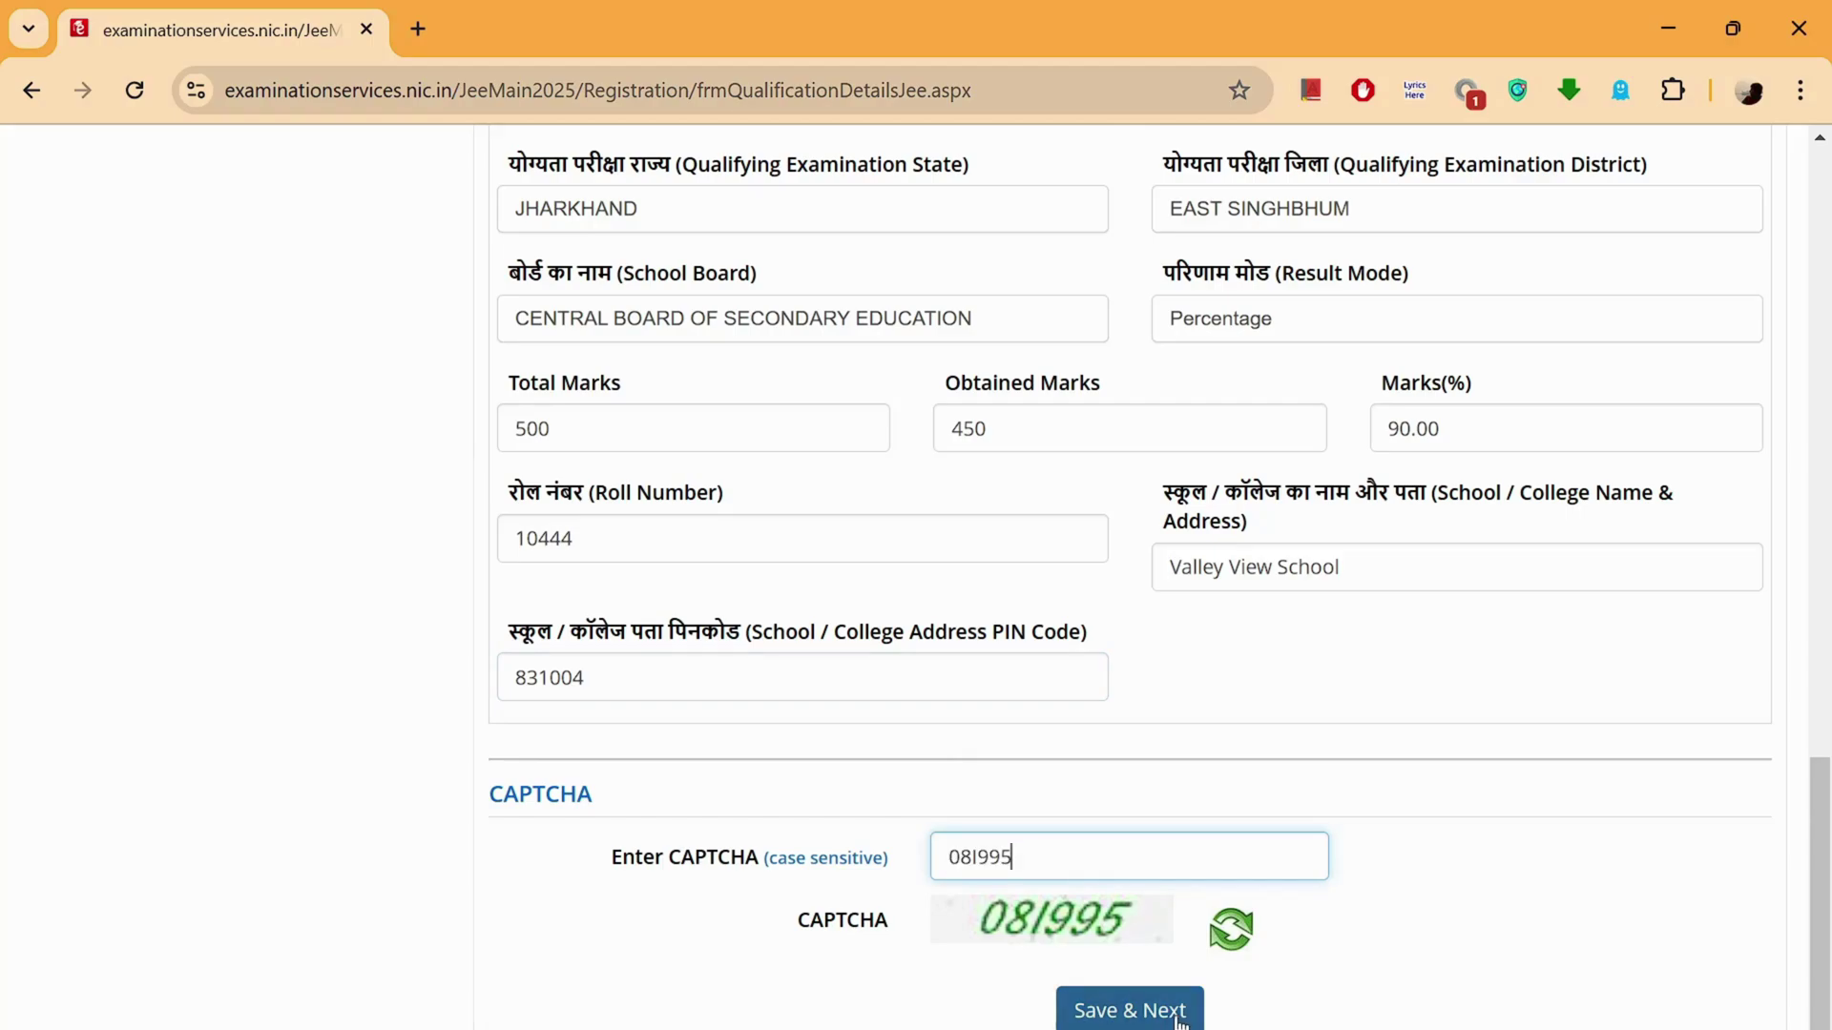
left_click(1178, 1013)
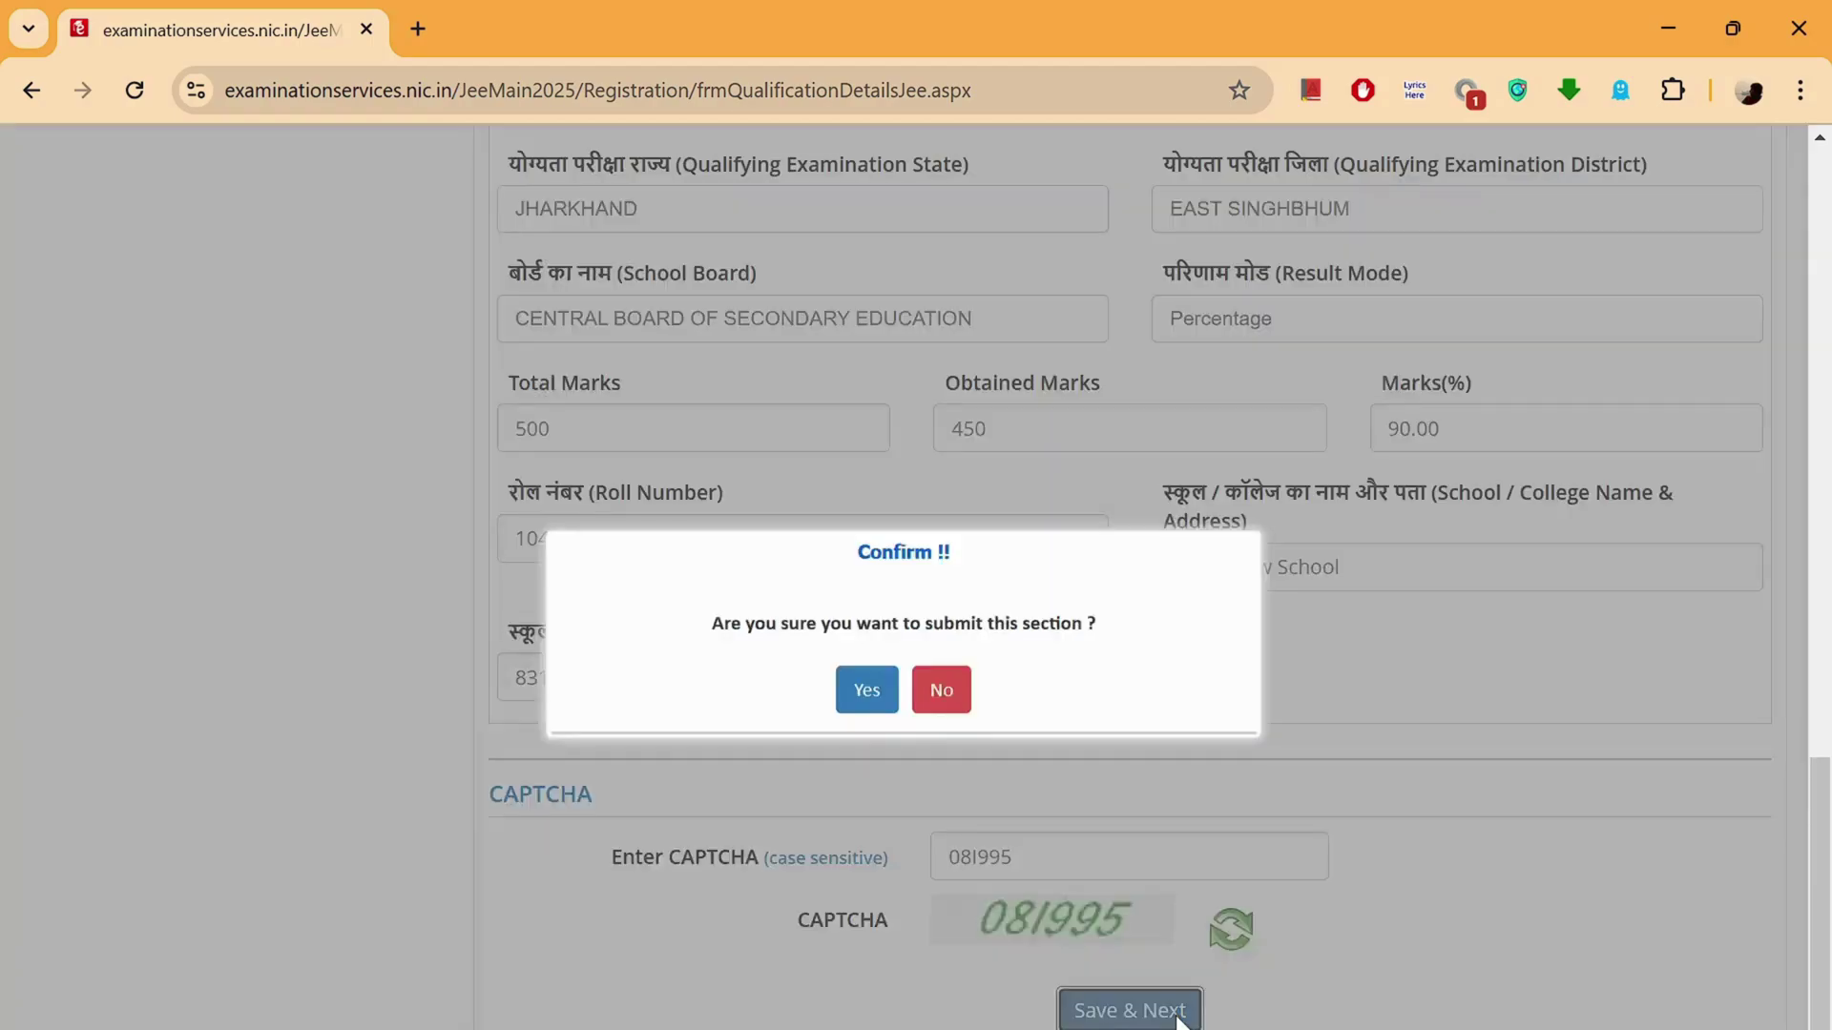
left_click(866, 711)
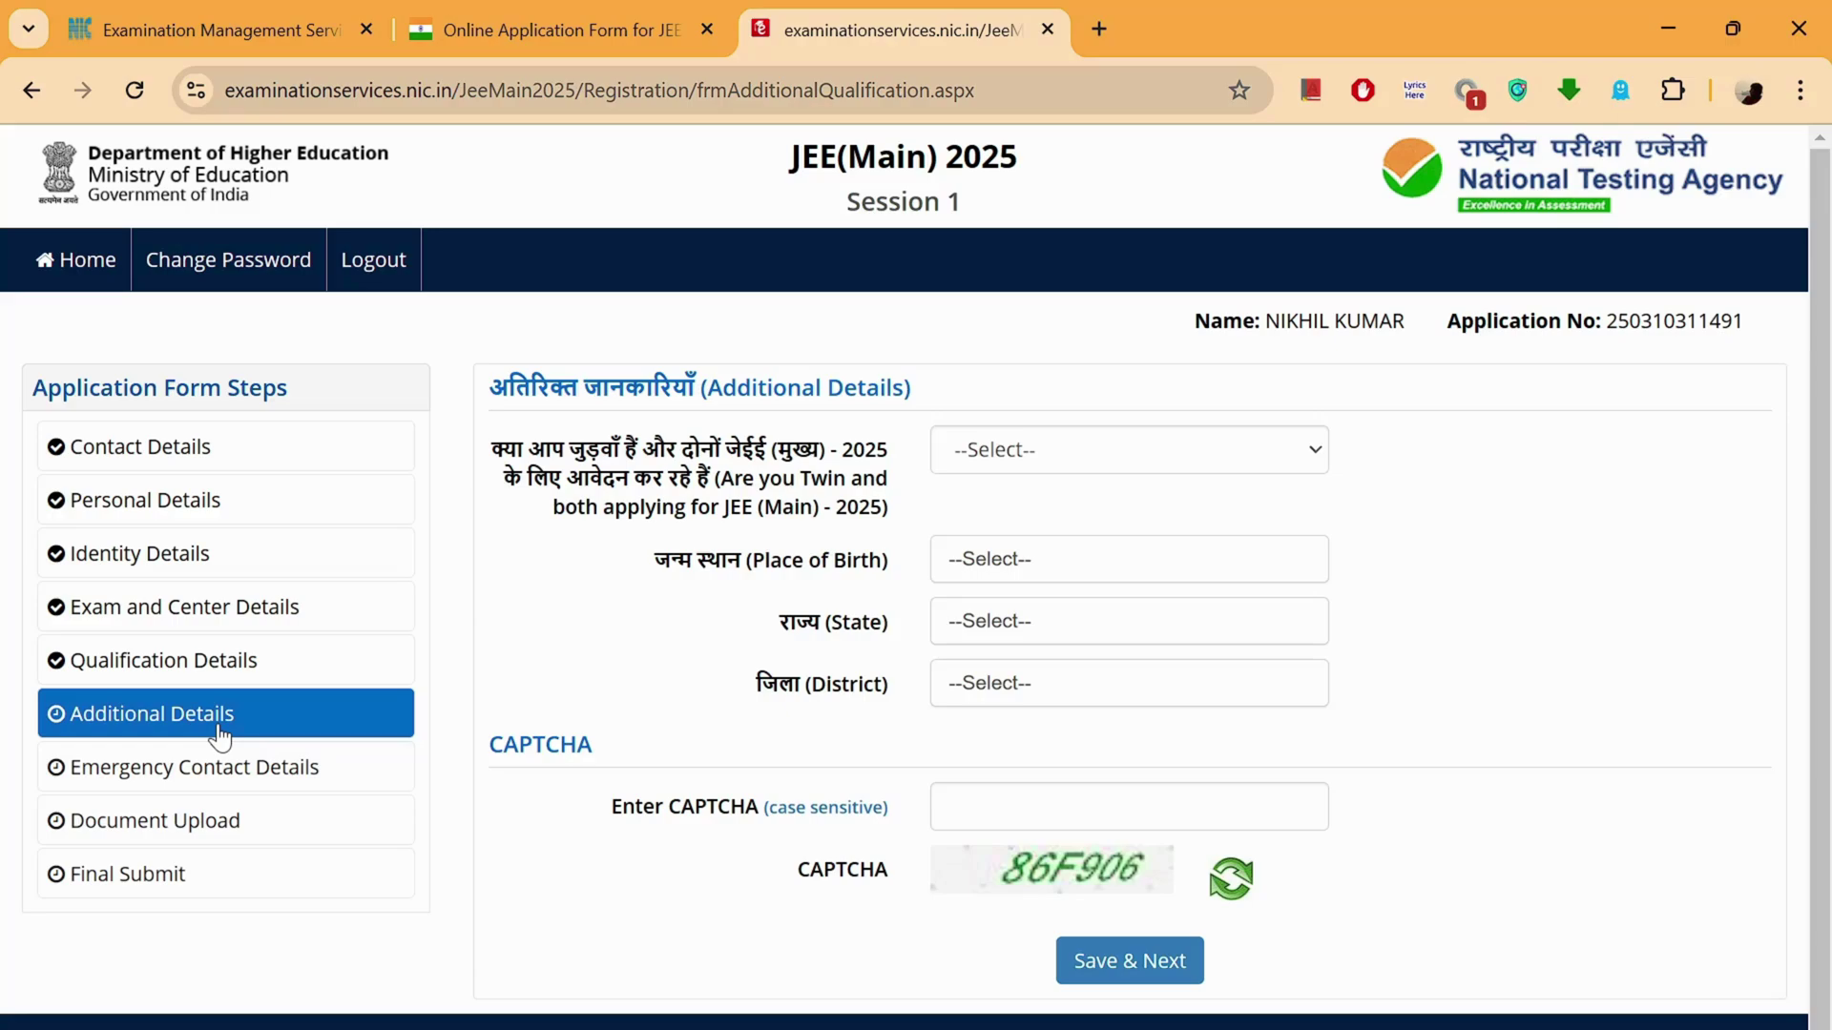
- Answer No to twin applicant, set birthplace India, Bihar, Monghyr, and save with Yes
left_click(1026, 455)
left_click(1034, 575)
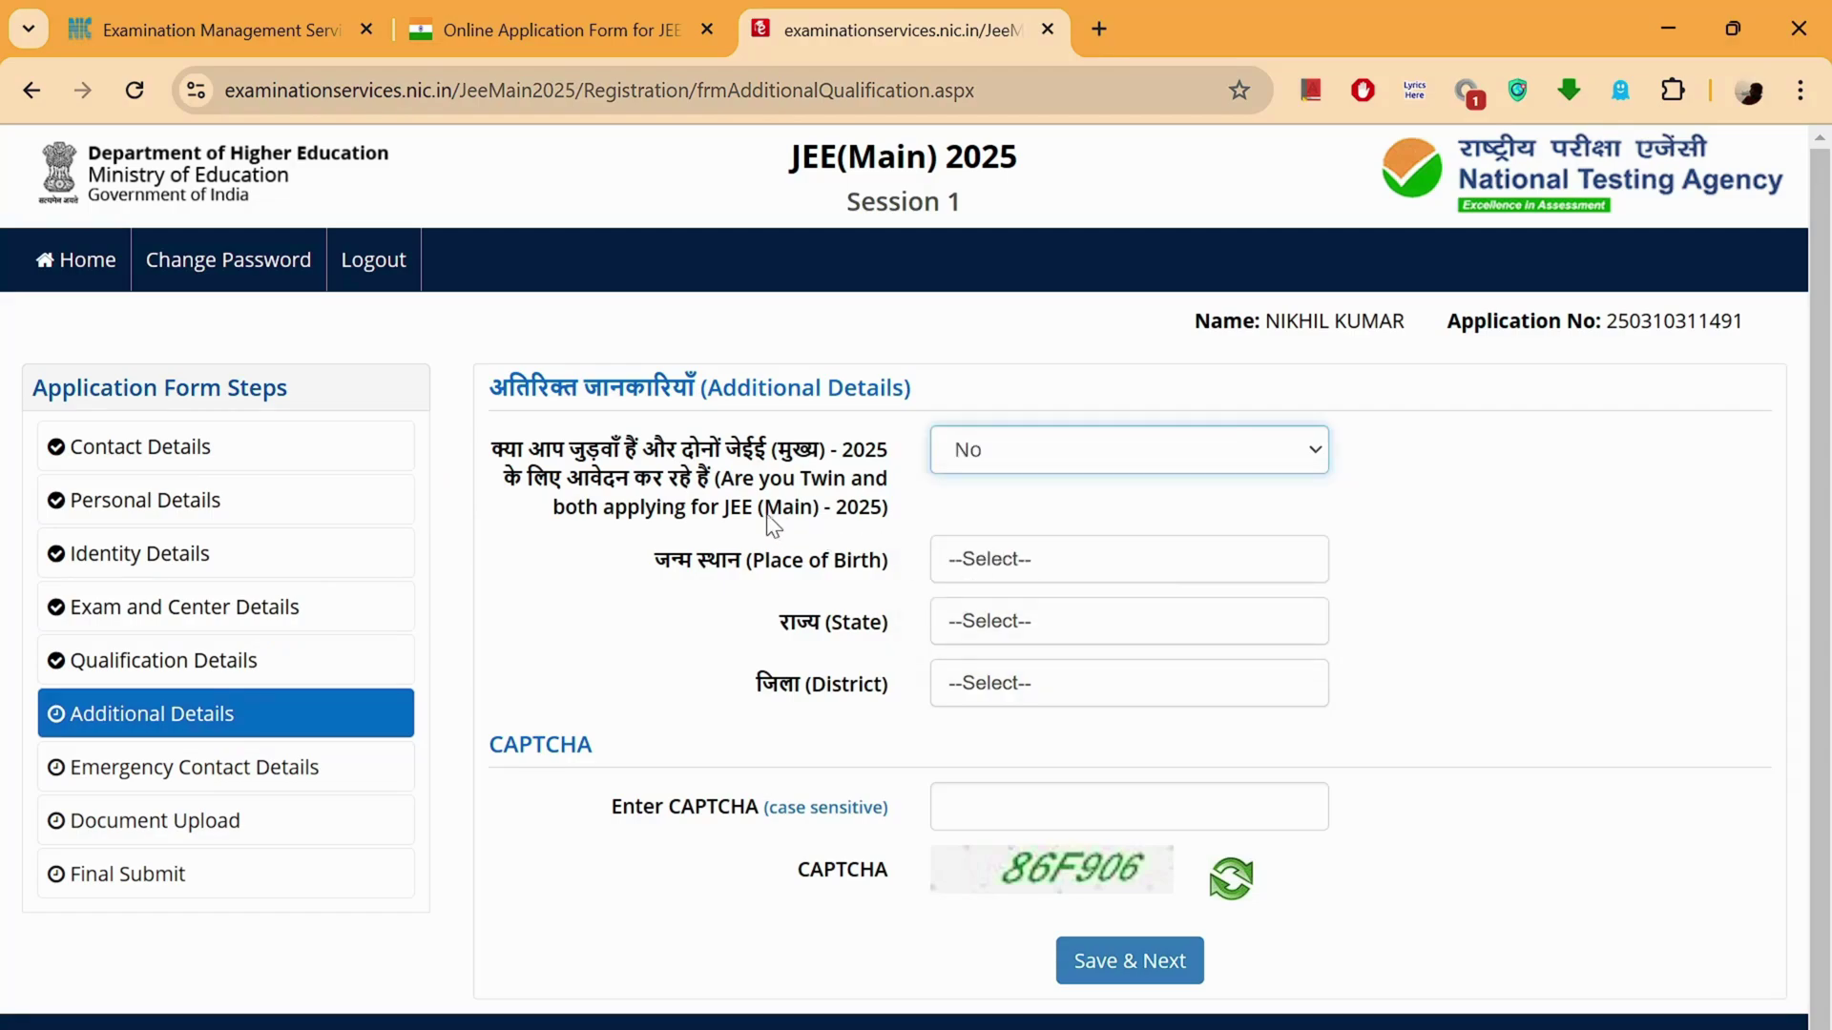
left_click(1131, 579)
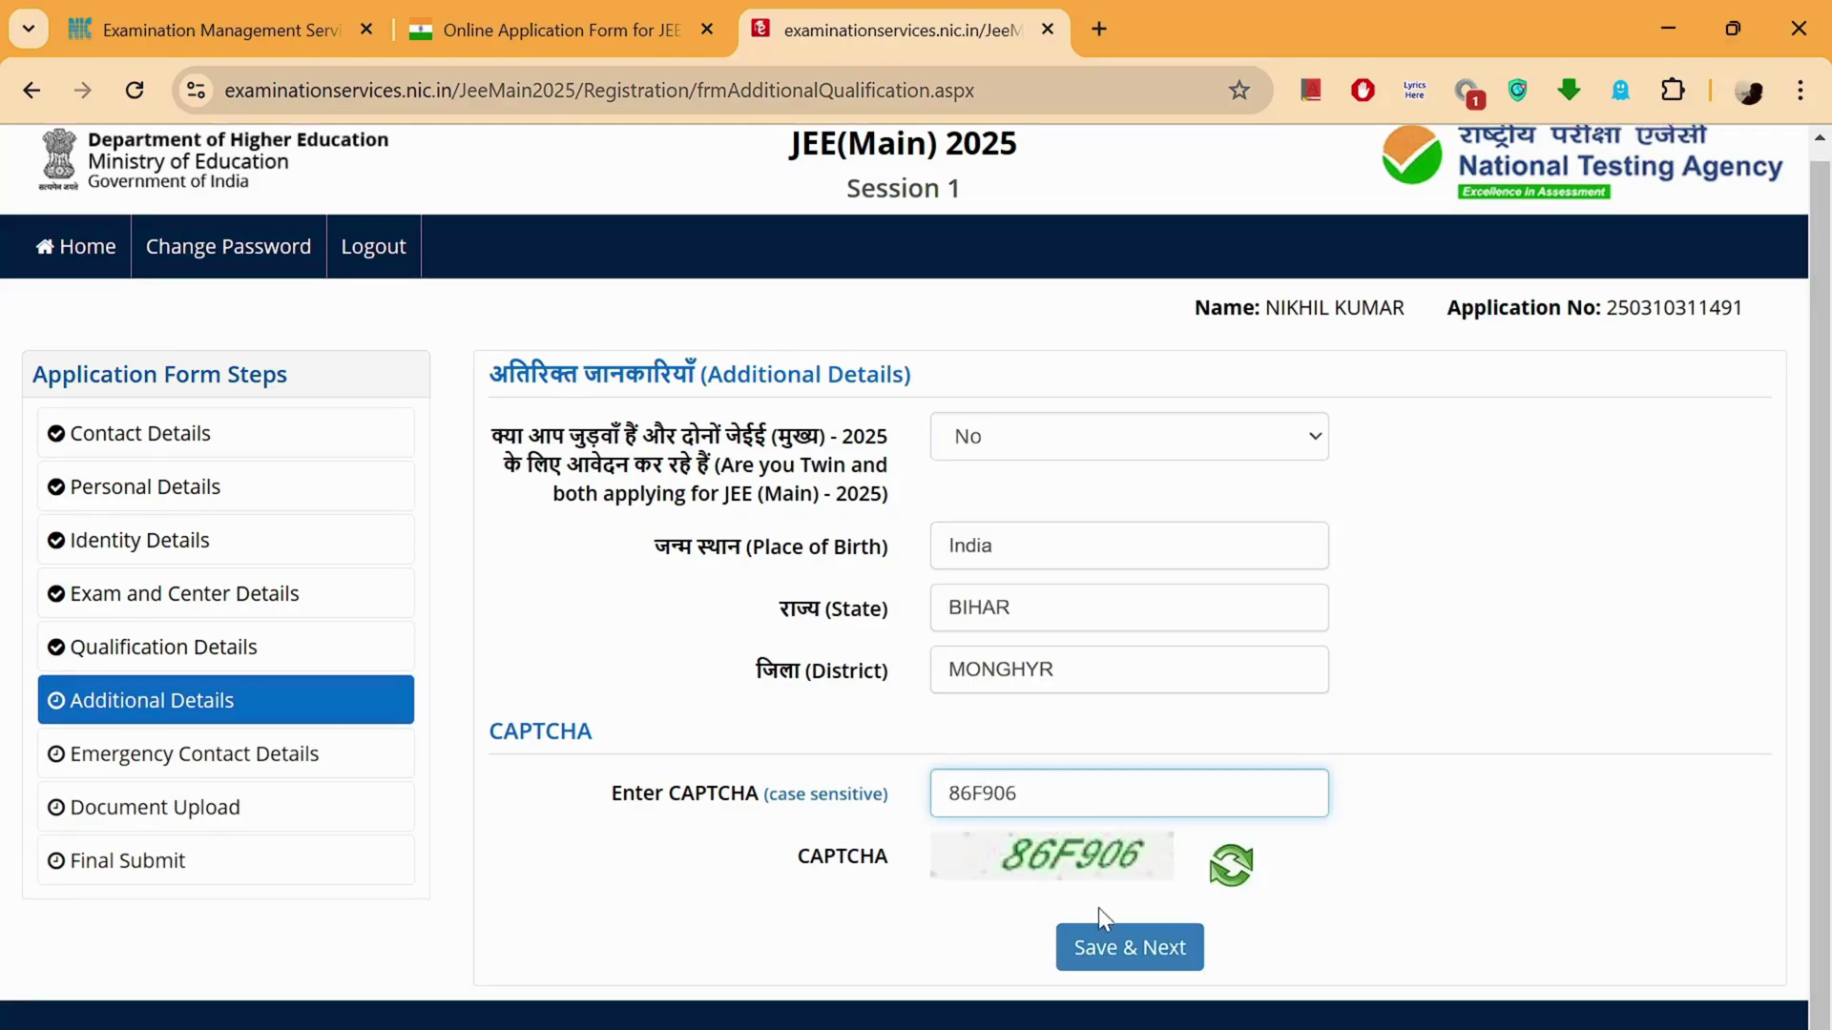
left_click(1103, 954)
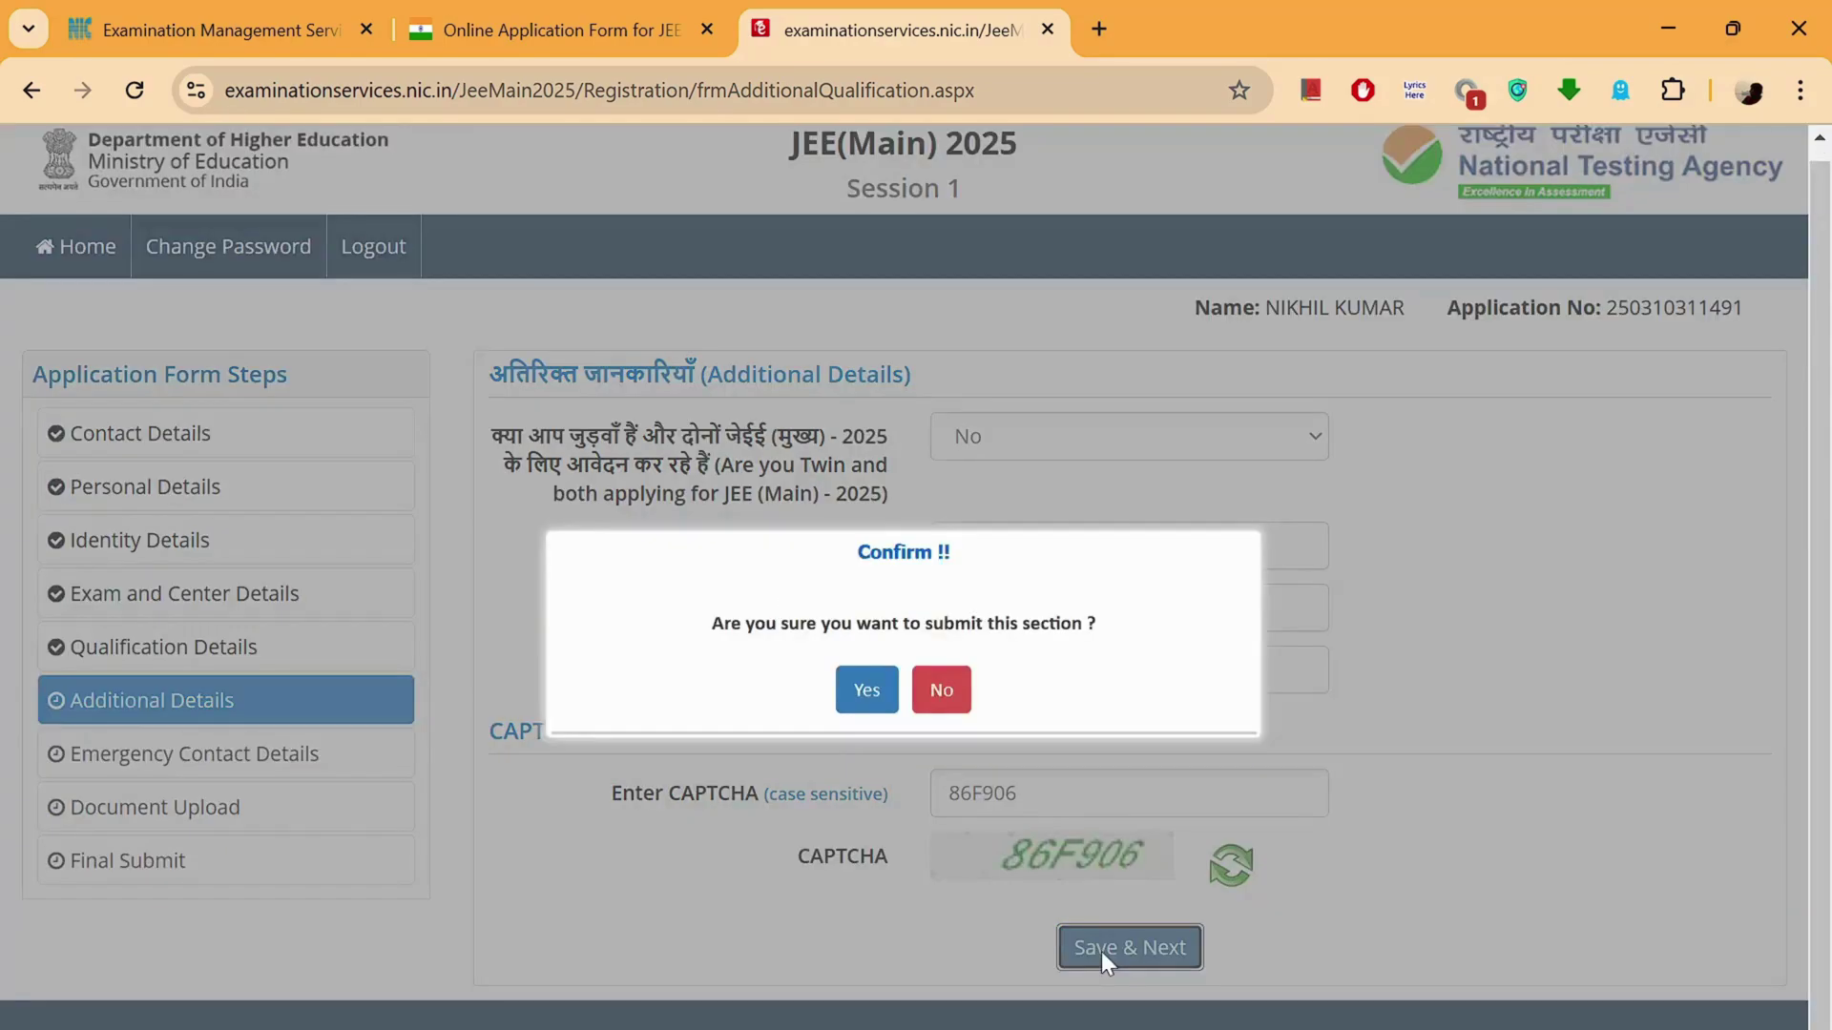
left_click(867, 692)
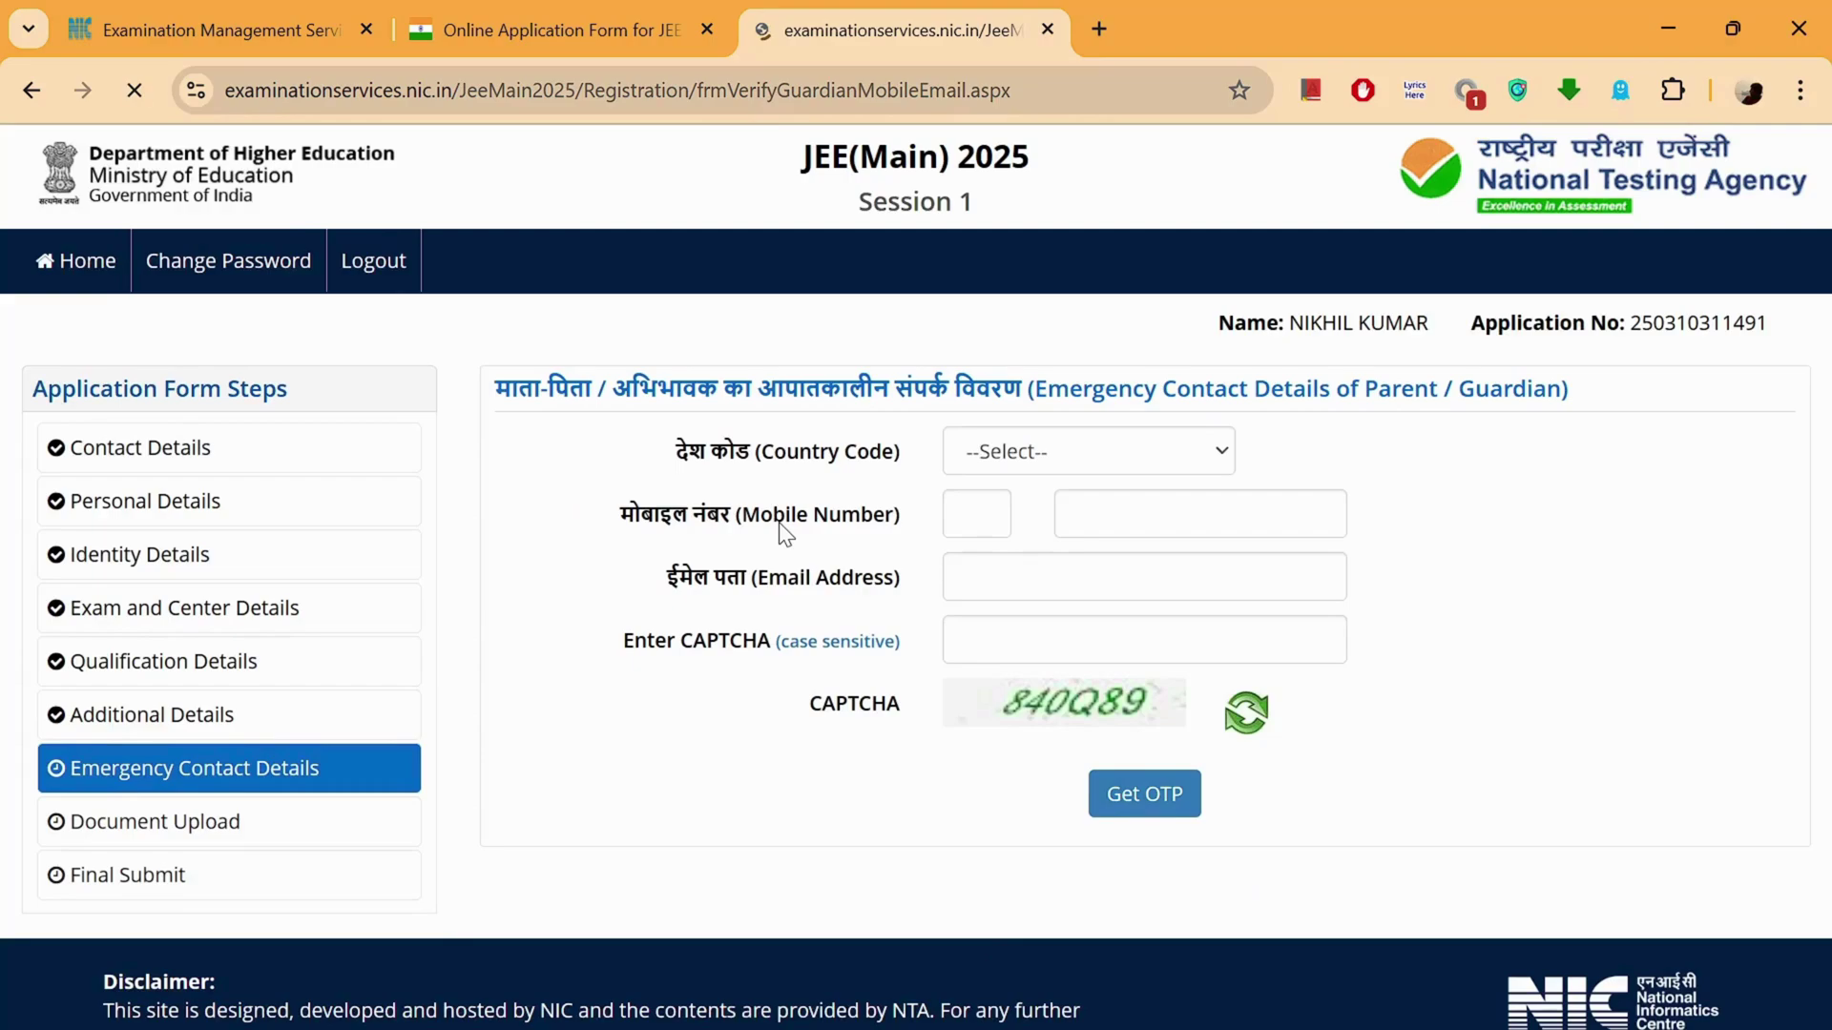
left_click(1043, 452)
- Choose India as the country code, then change it to United States
left_click(1042, 532)
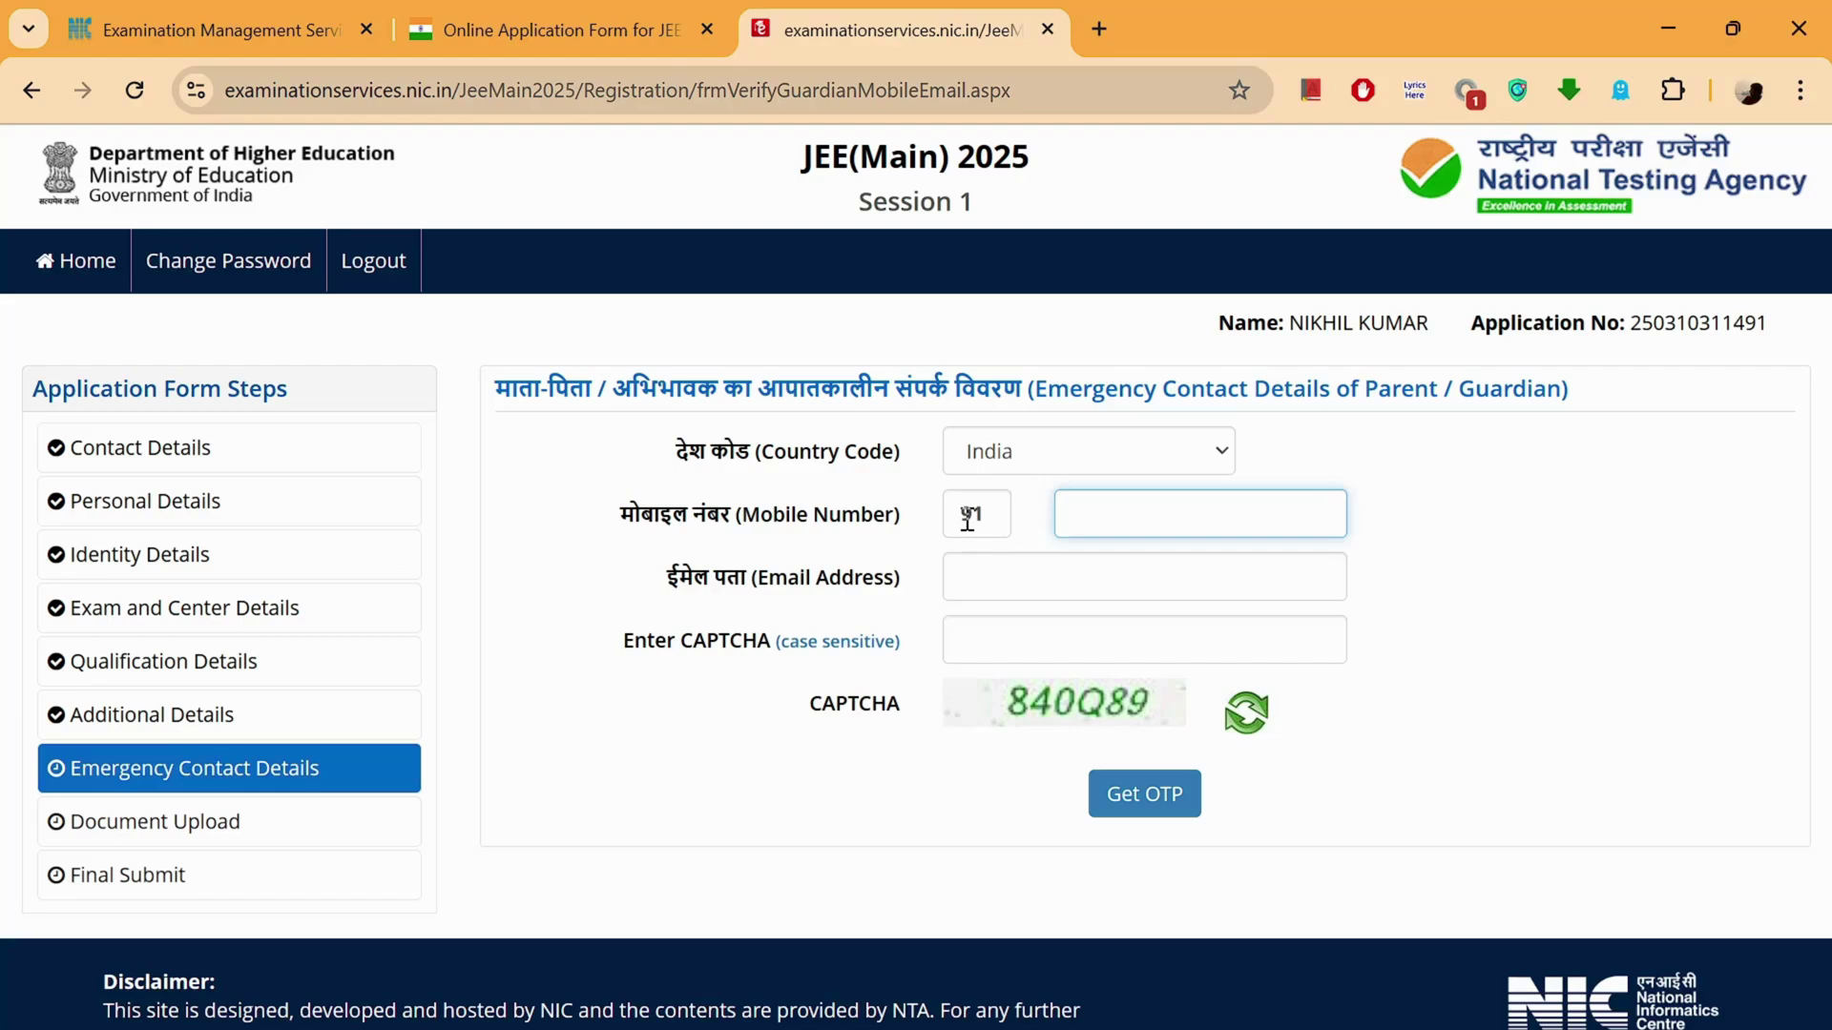
left_click(1148, 448)
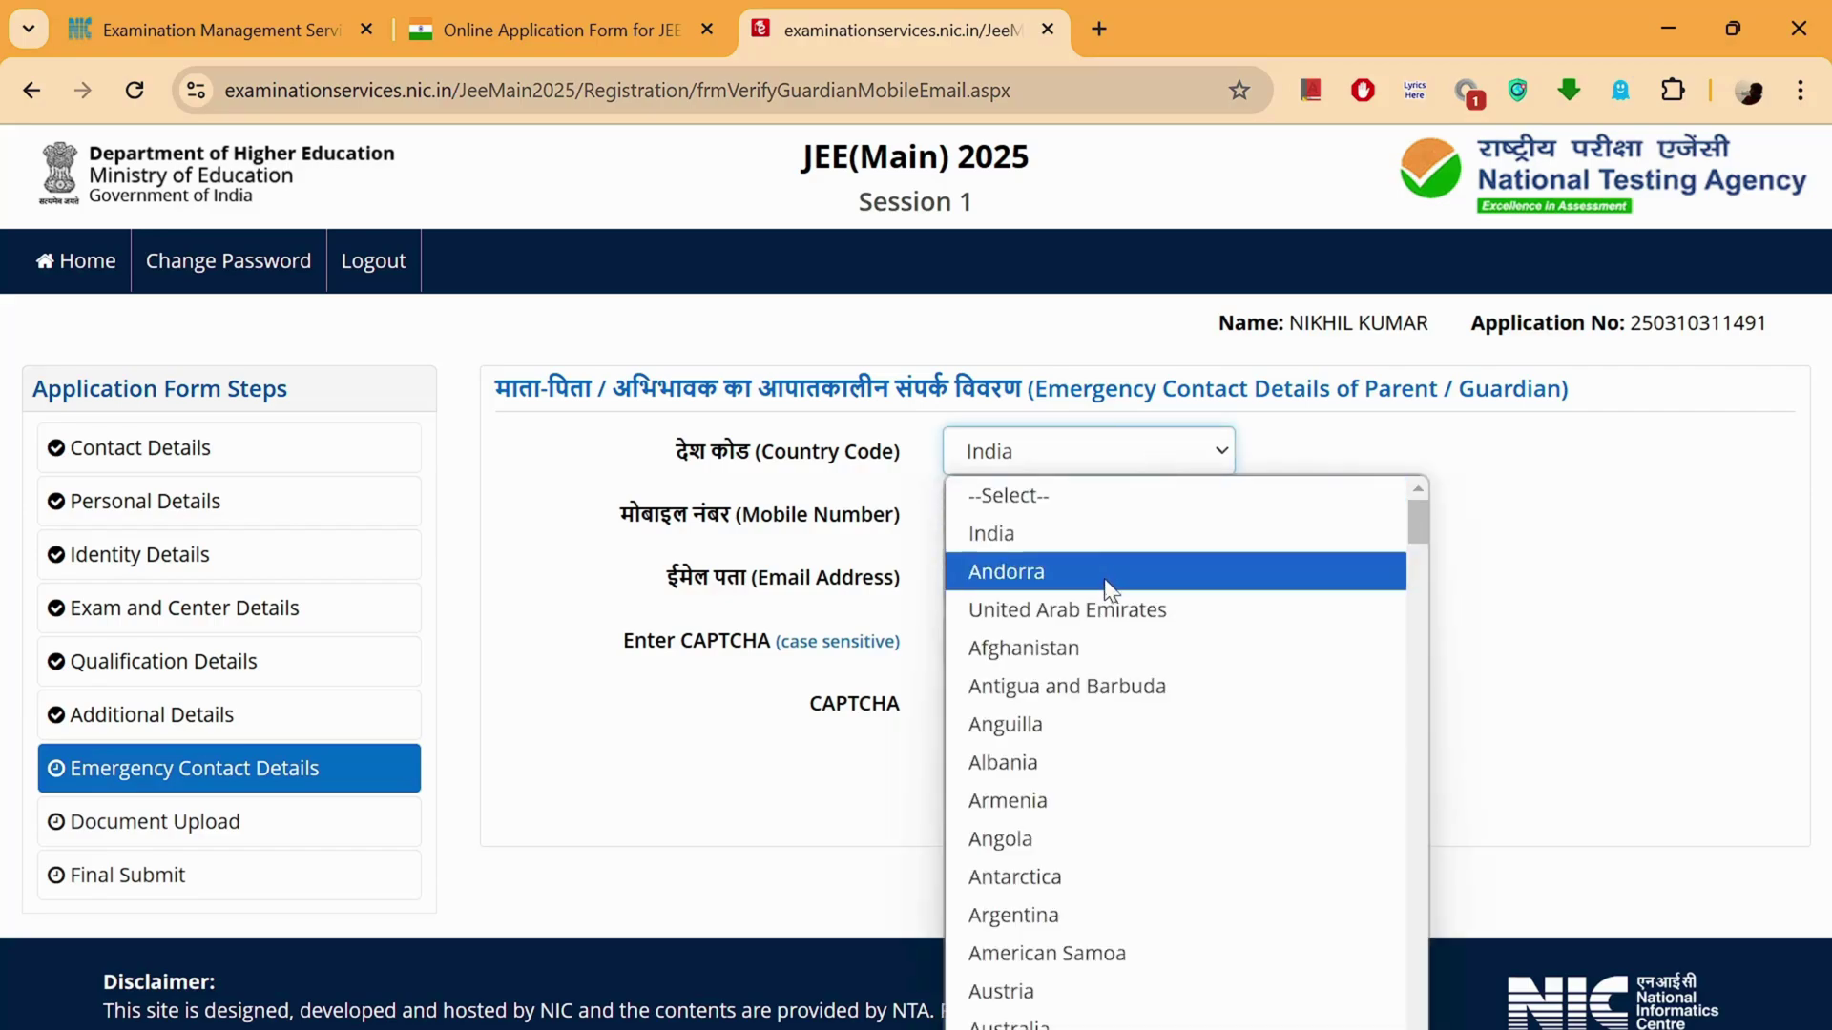
key("u")
key("u")
scroll(1099, 759, "down", 20)
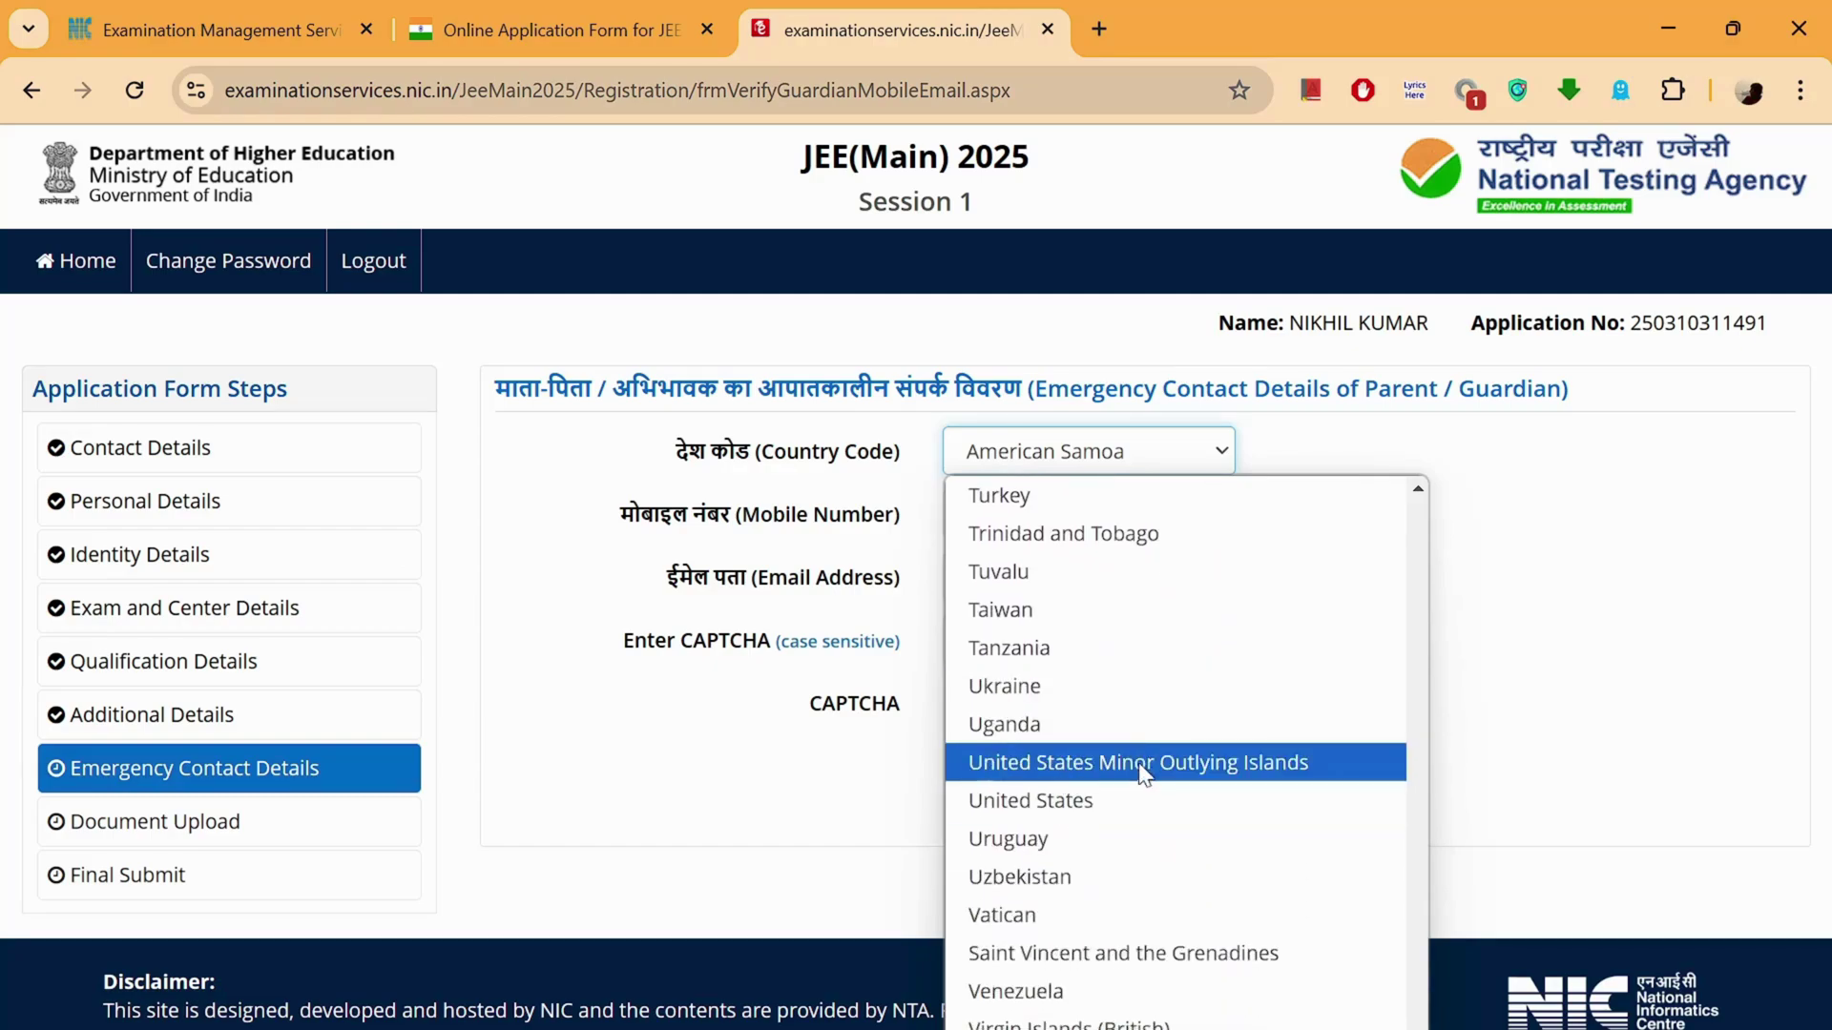
left_click(1116, 811)
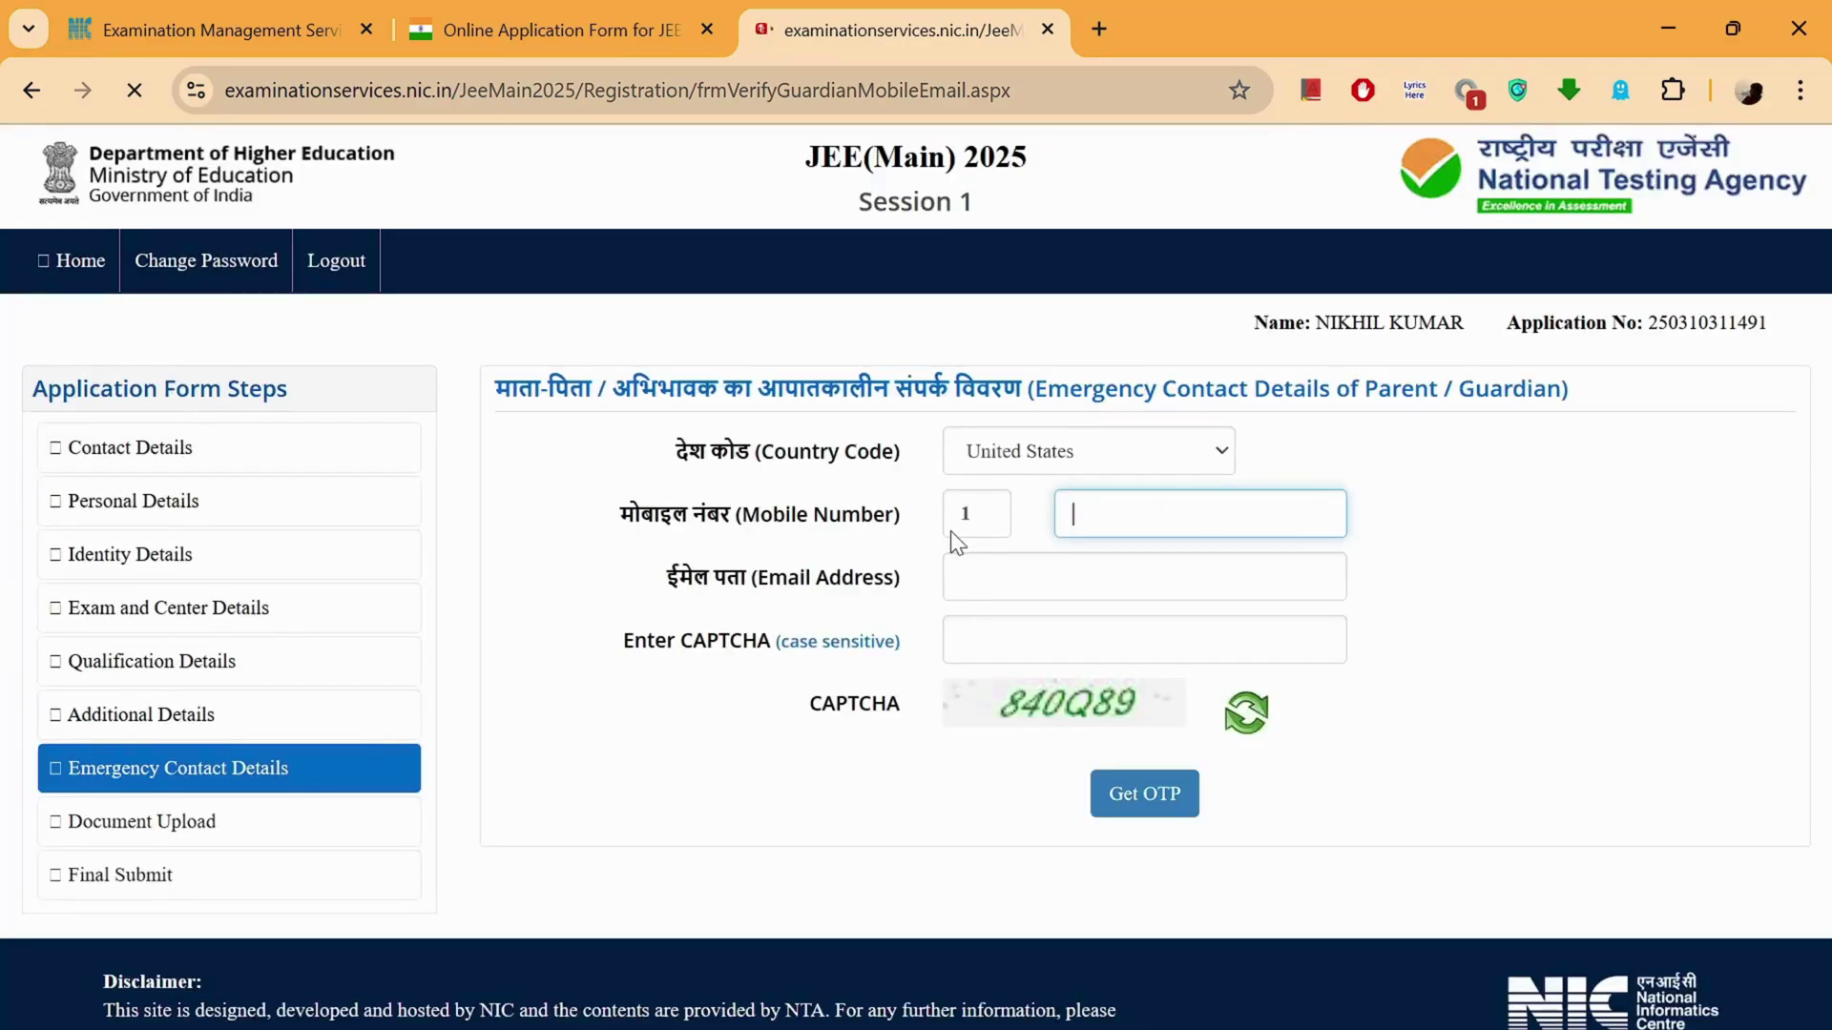
- Set the country code back to India and request OTPs for the guardian's mobile and email
left_click(1096, 458)
type("India")
key("Return")
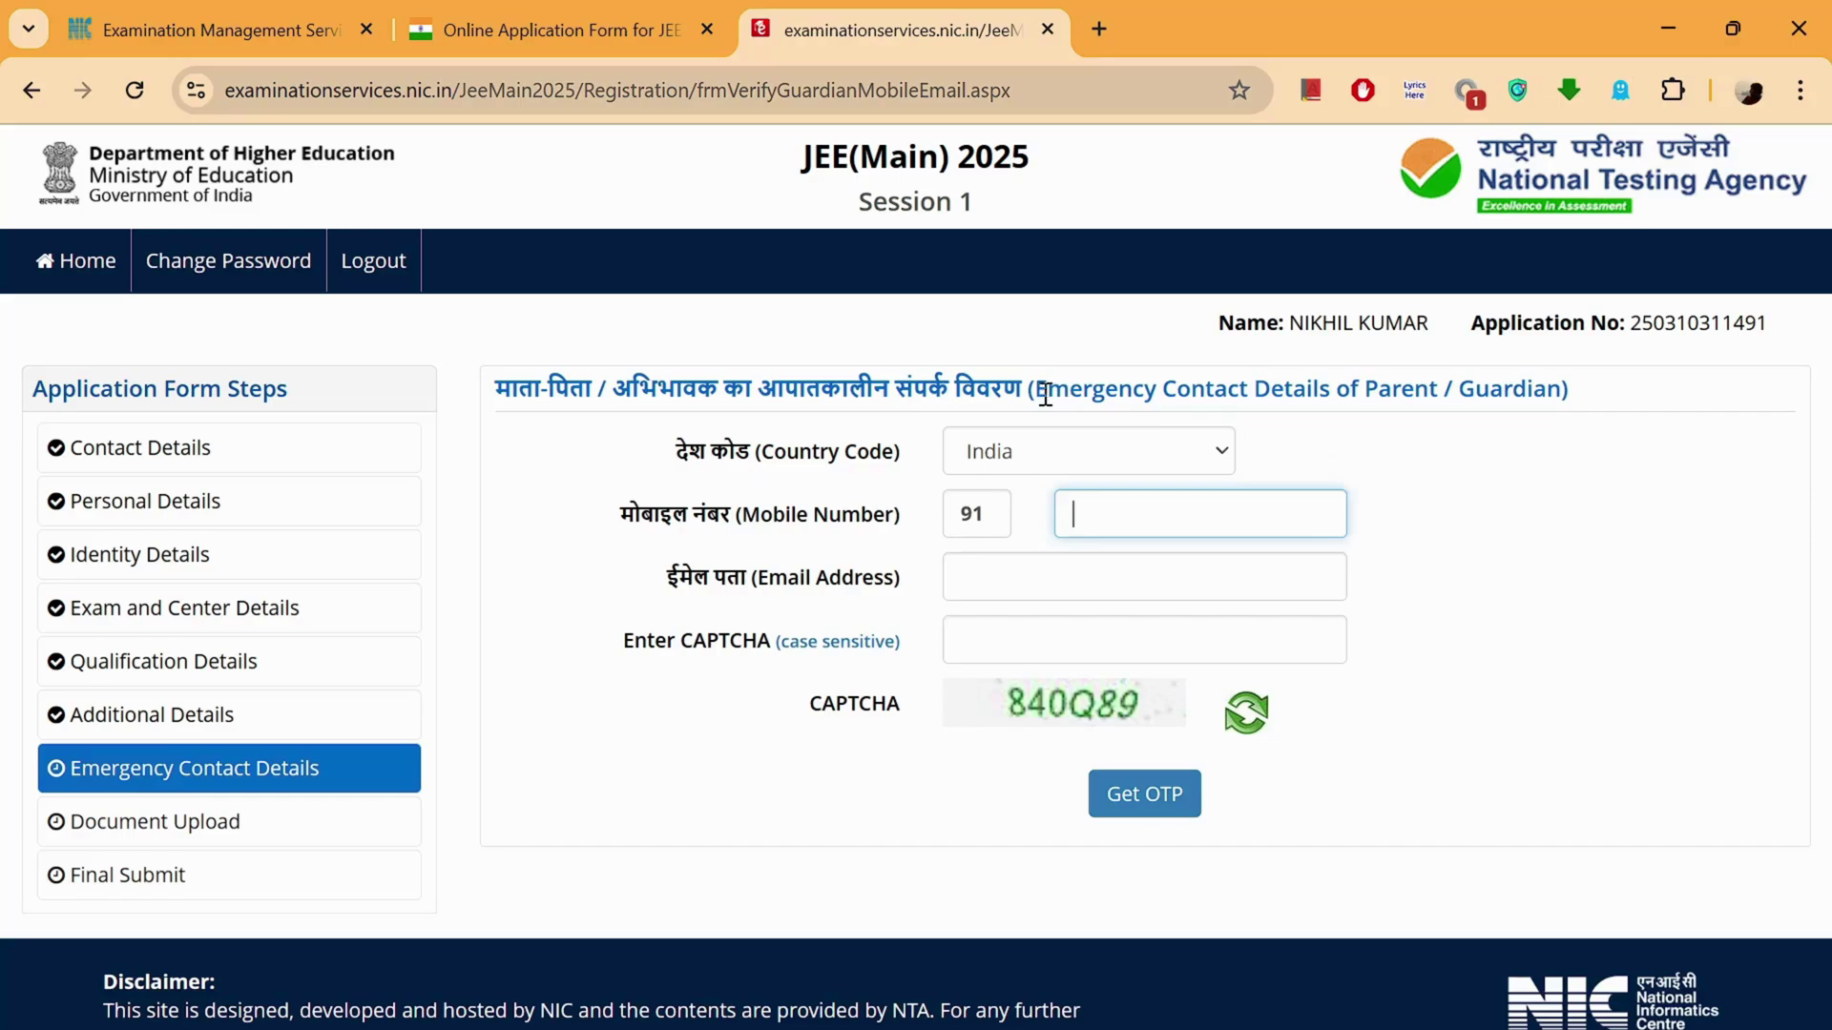
left_click_drag(1038, 391, 1173, 396)
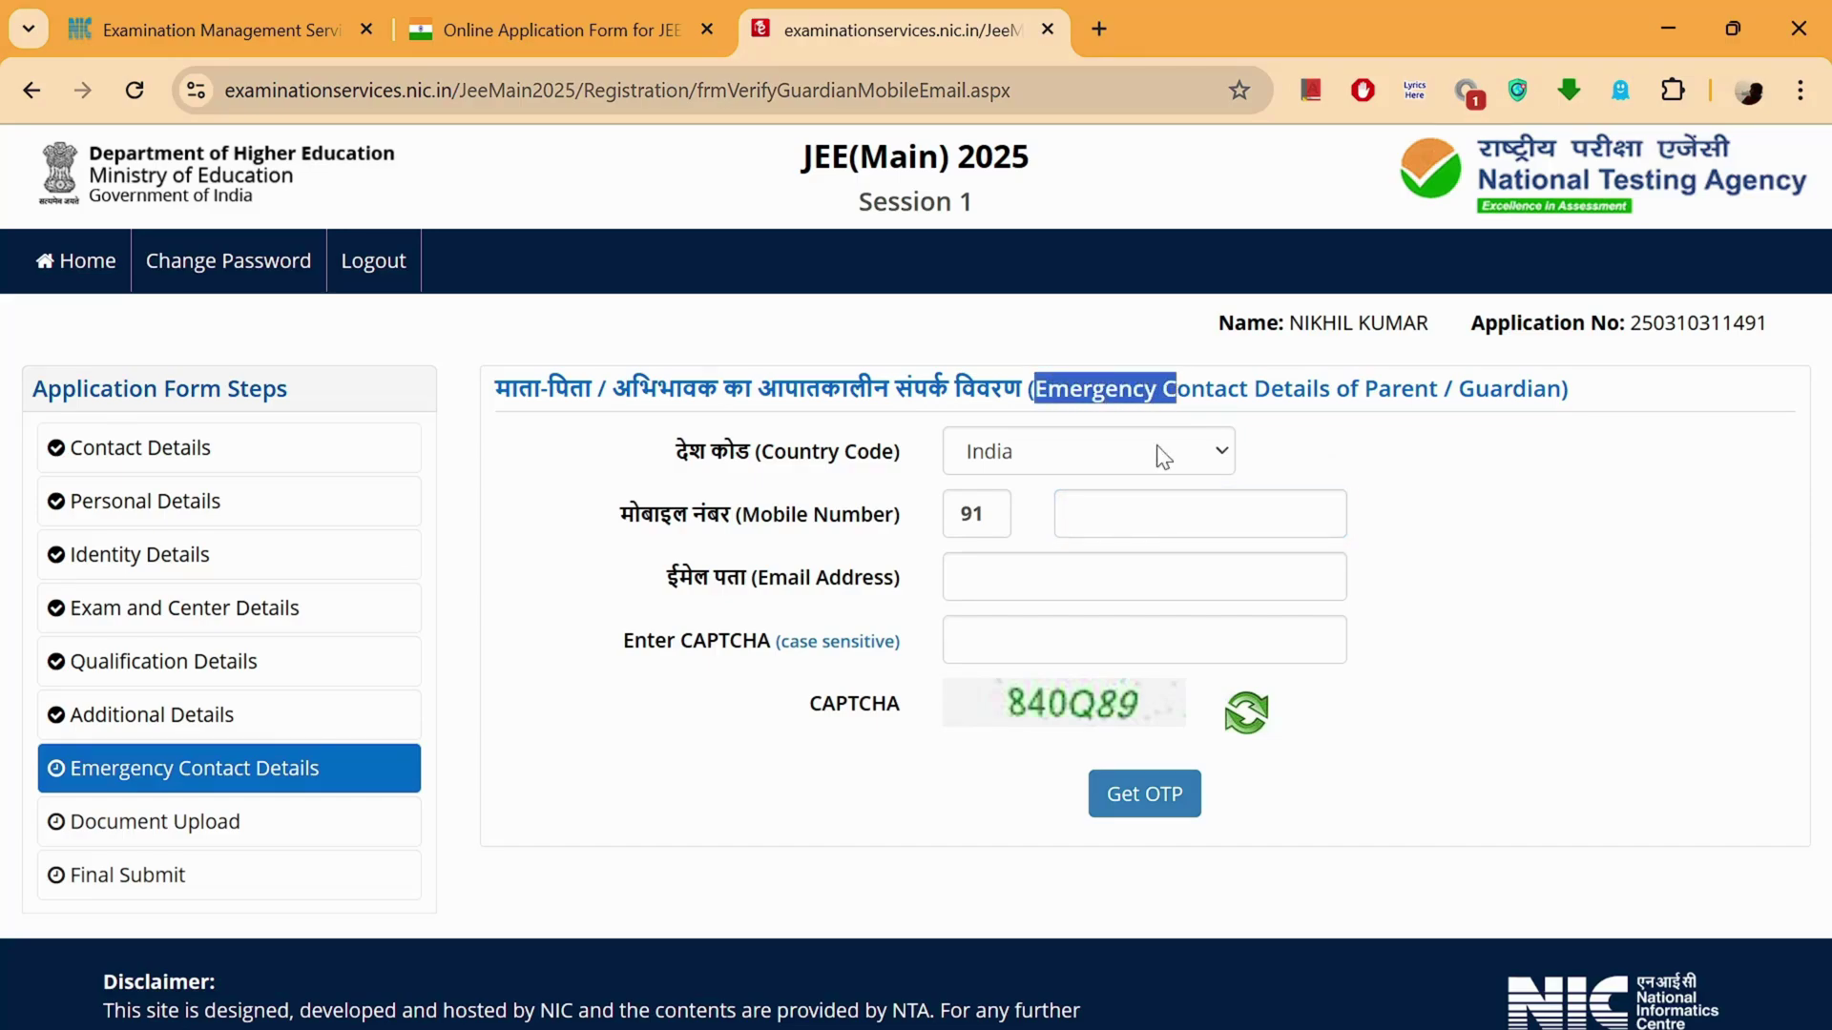
left_click(1152, 799)
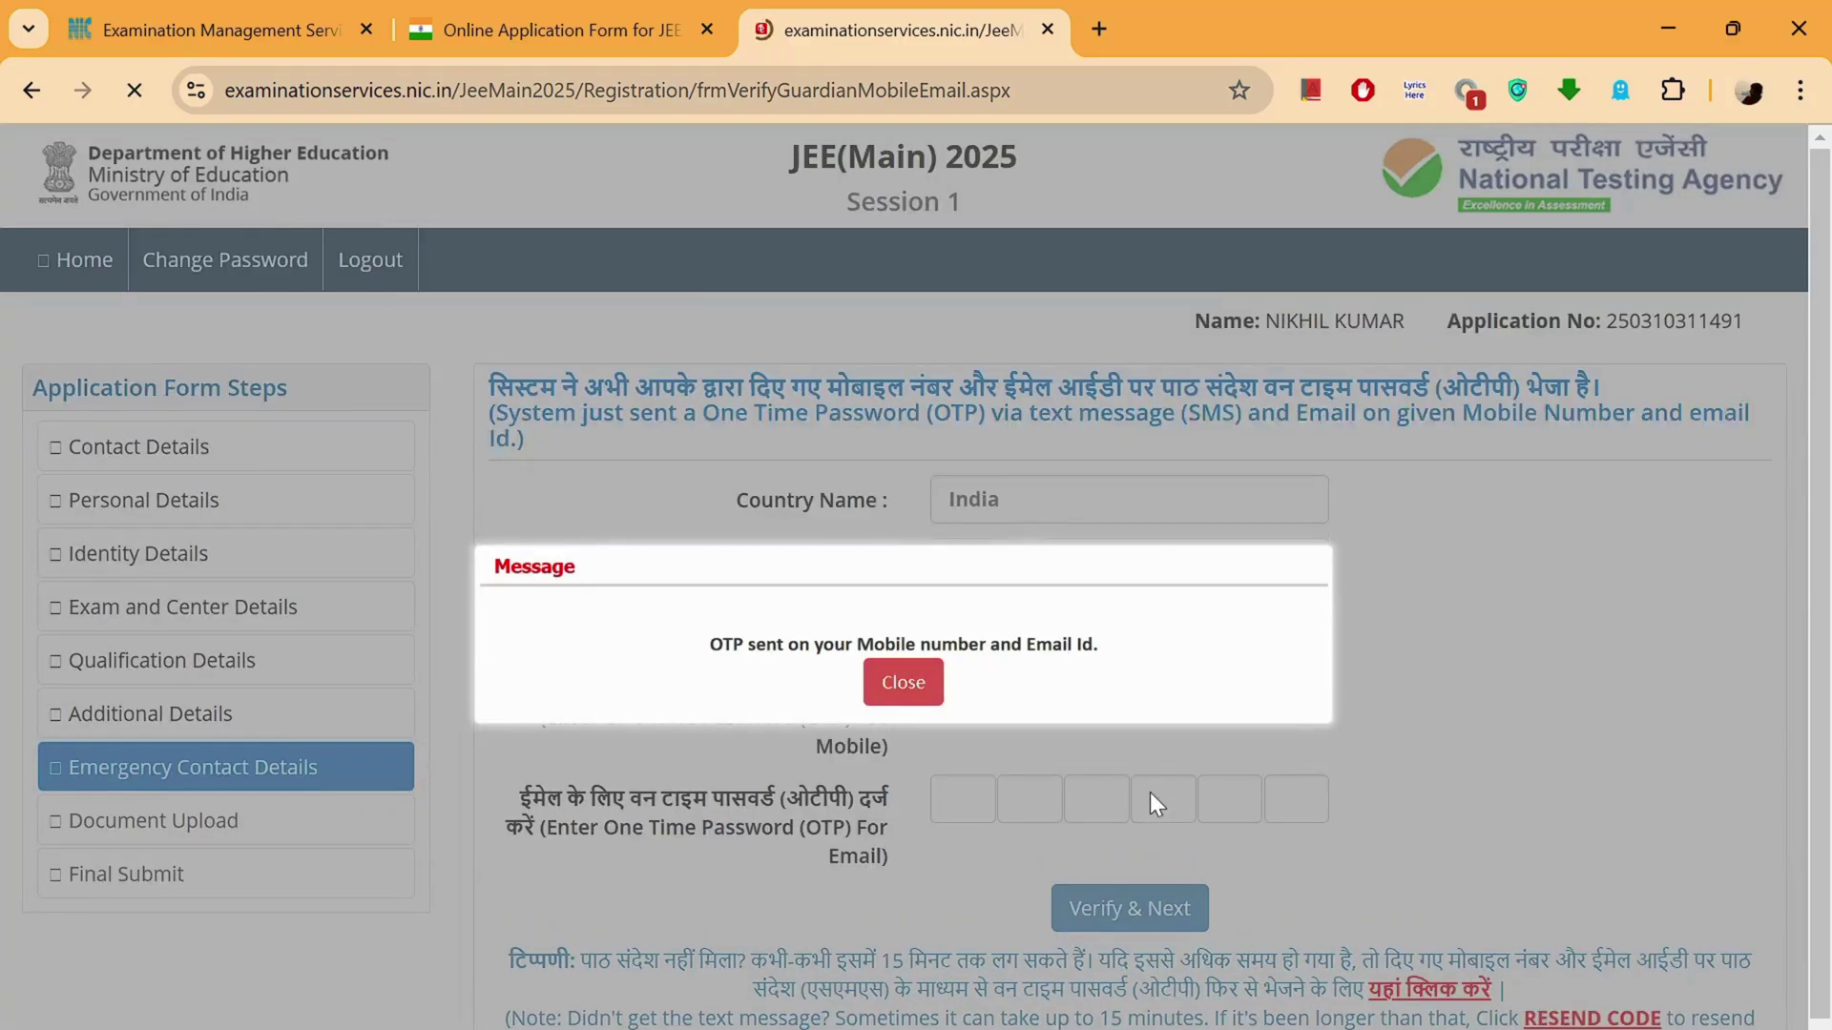
- Enter the mobile OTP, paste the email OTP, and verify both to continue
left_click(918, 694)
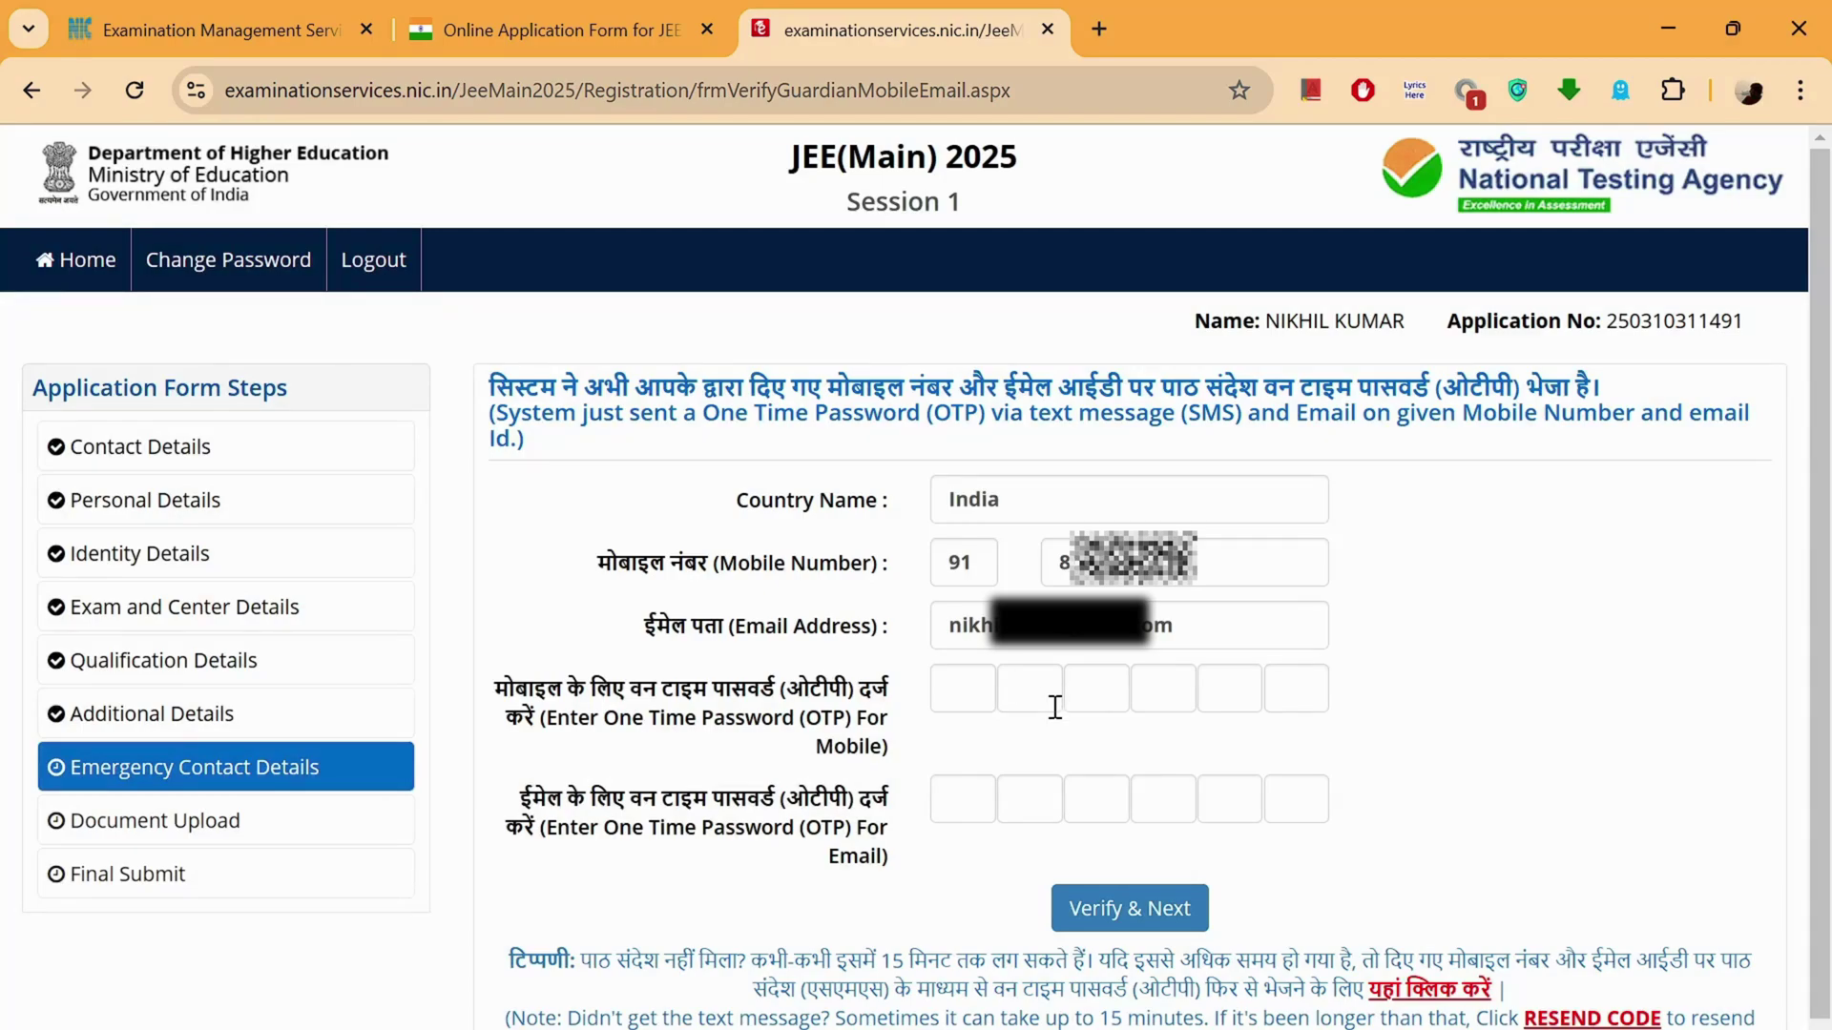
left_click(967, 696)
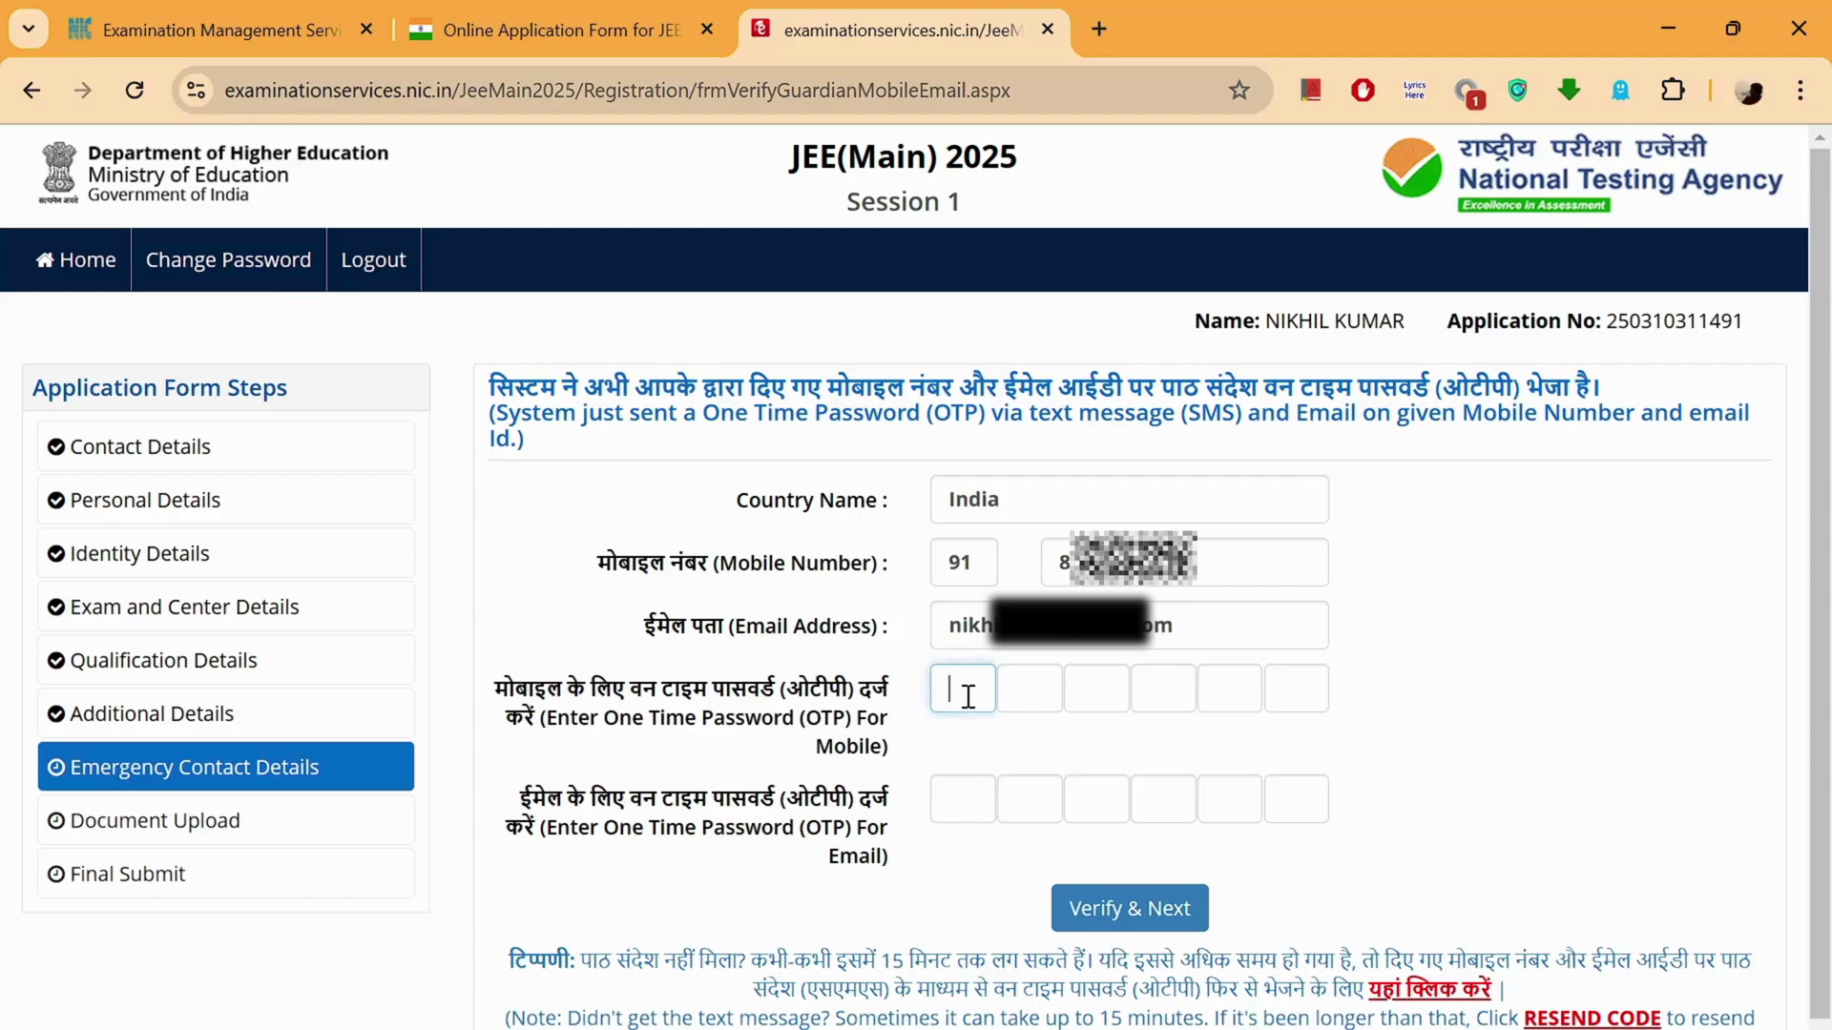
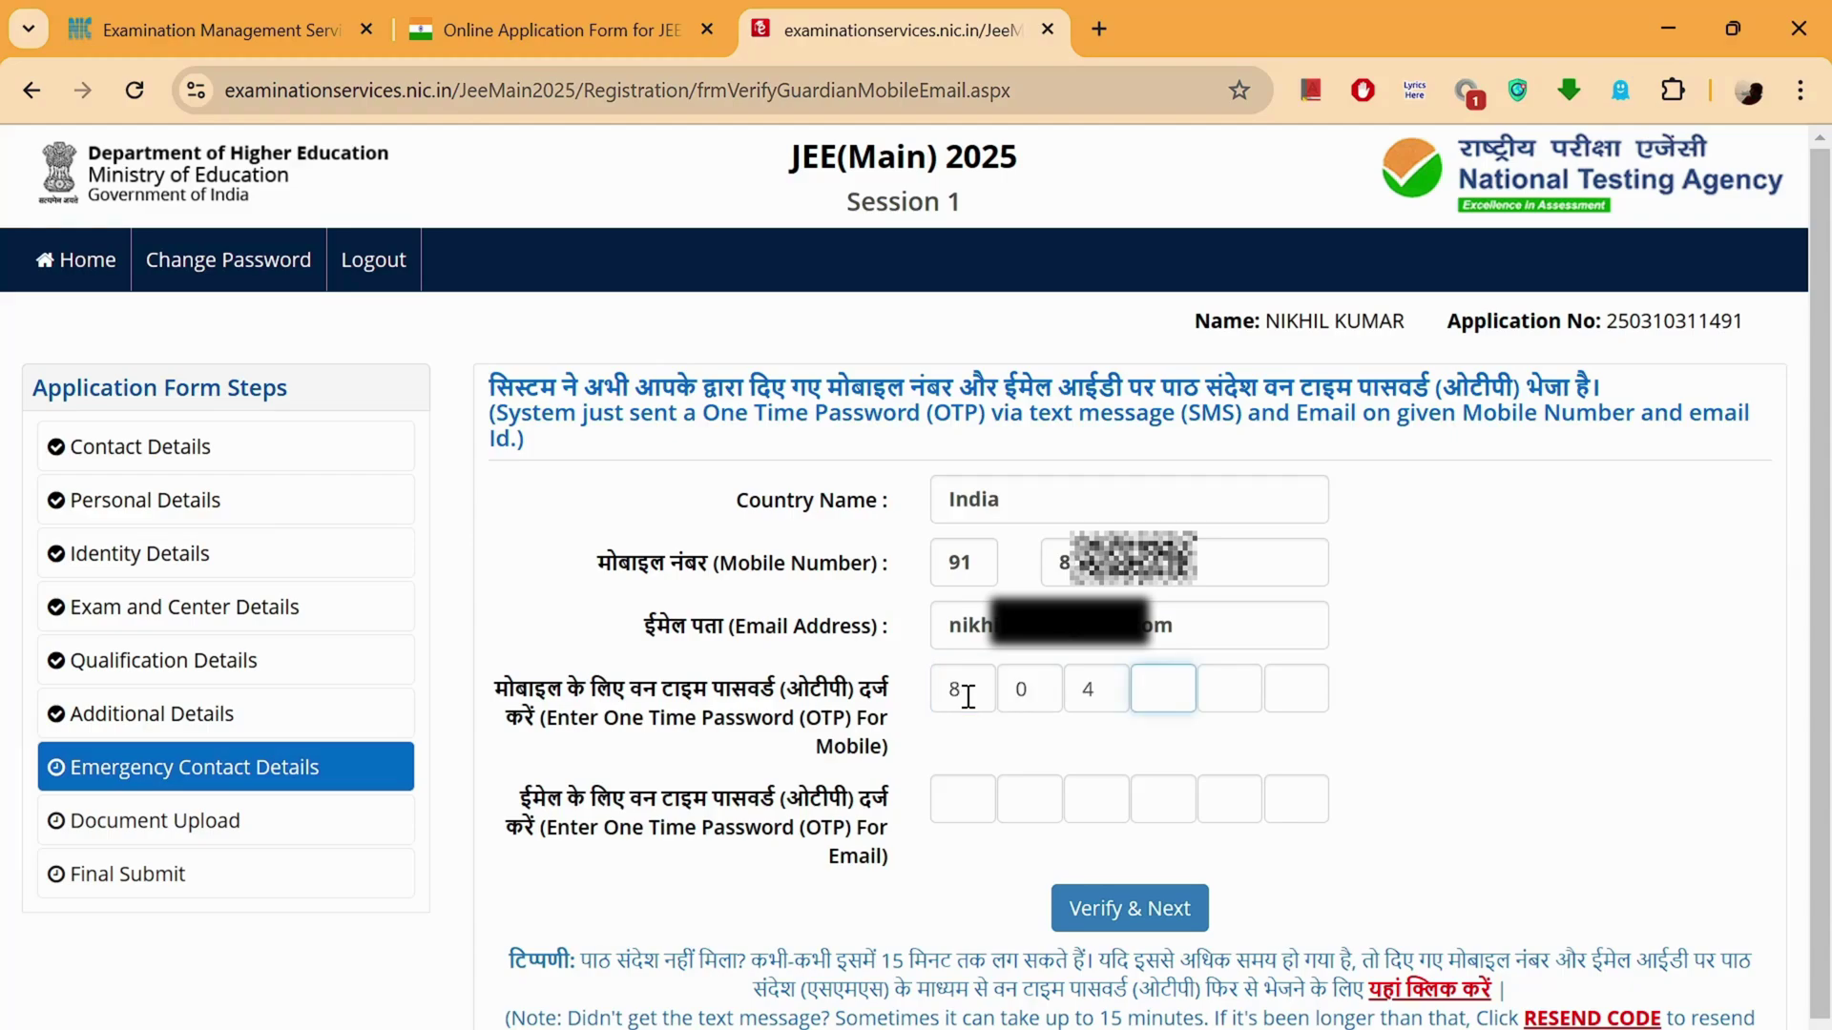
left_click(965, 798)
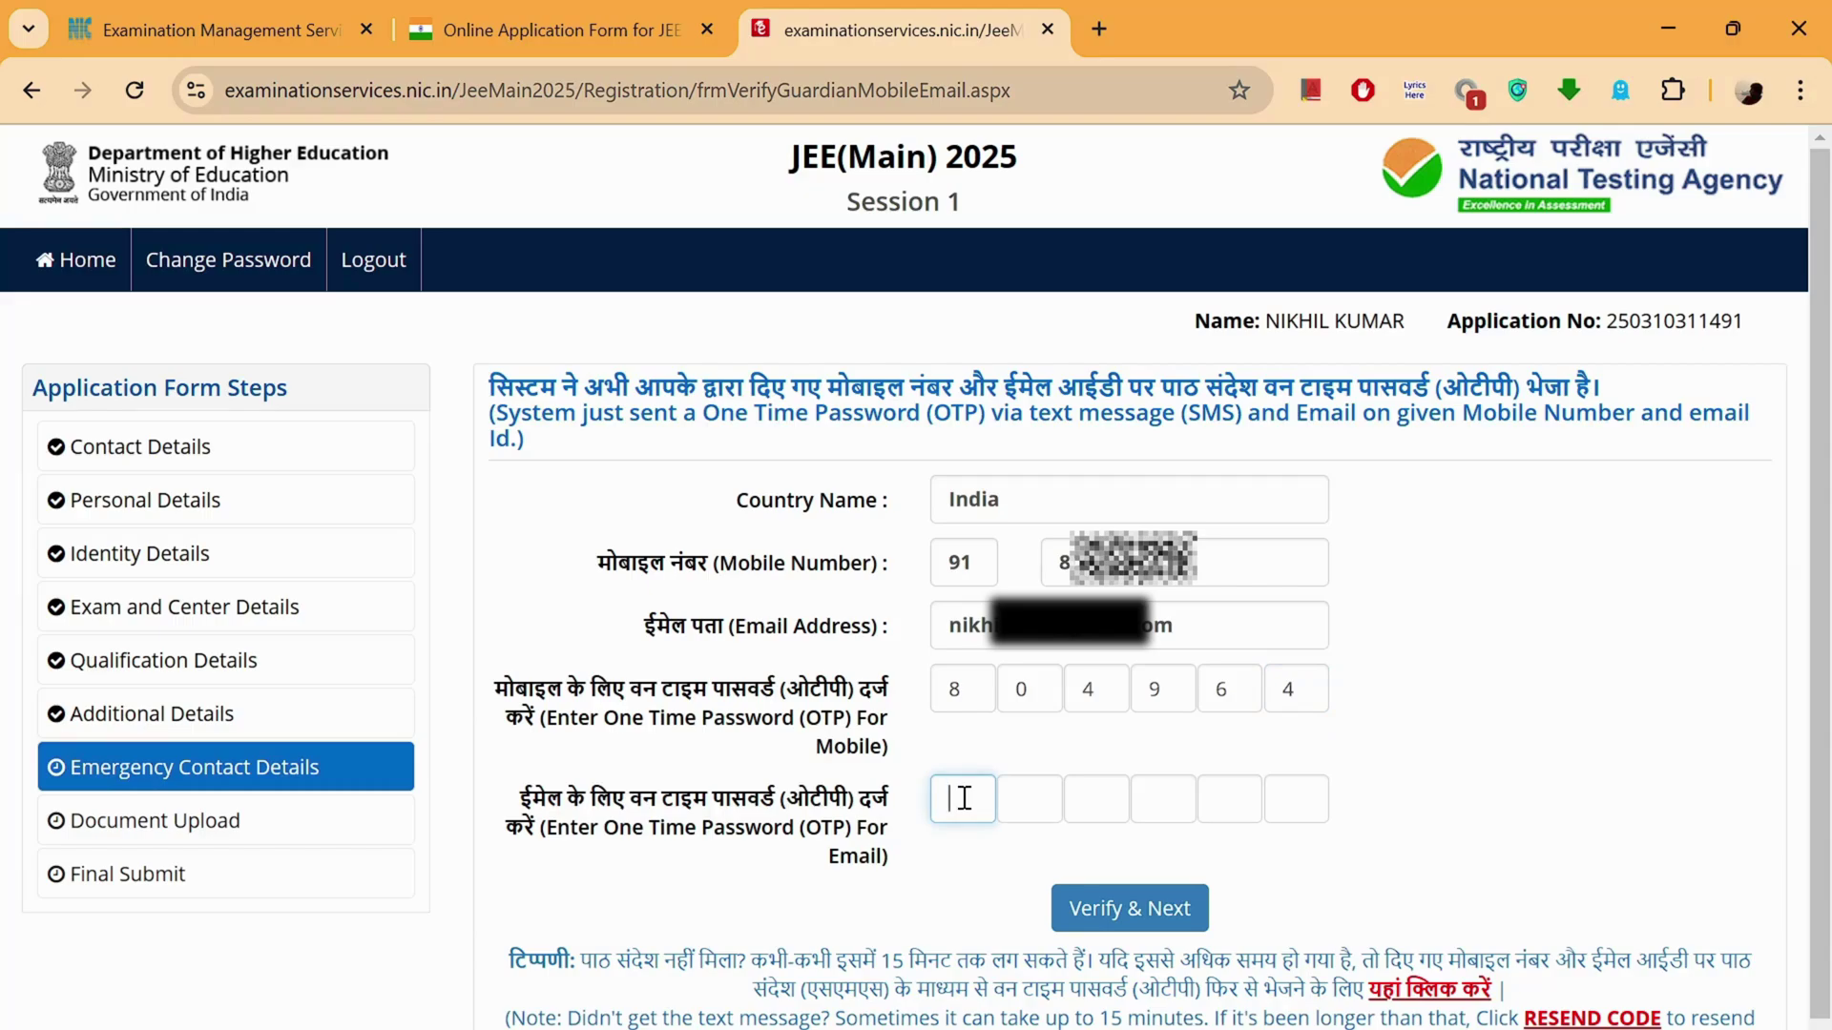
key("ctrl+v")
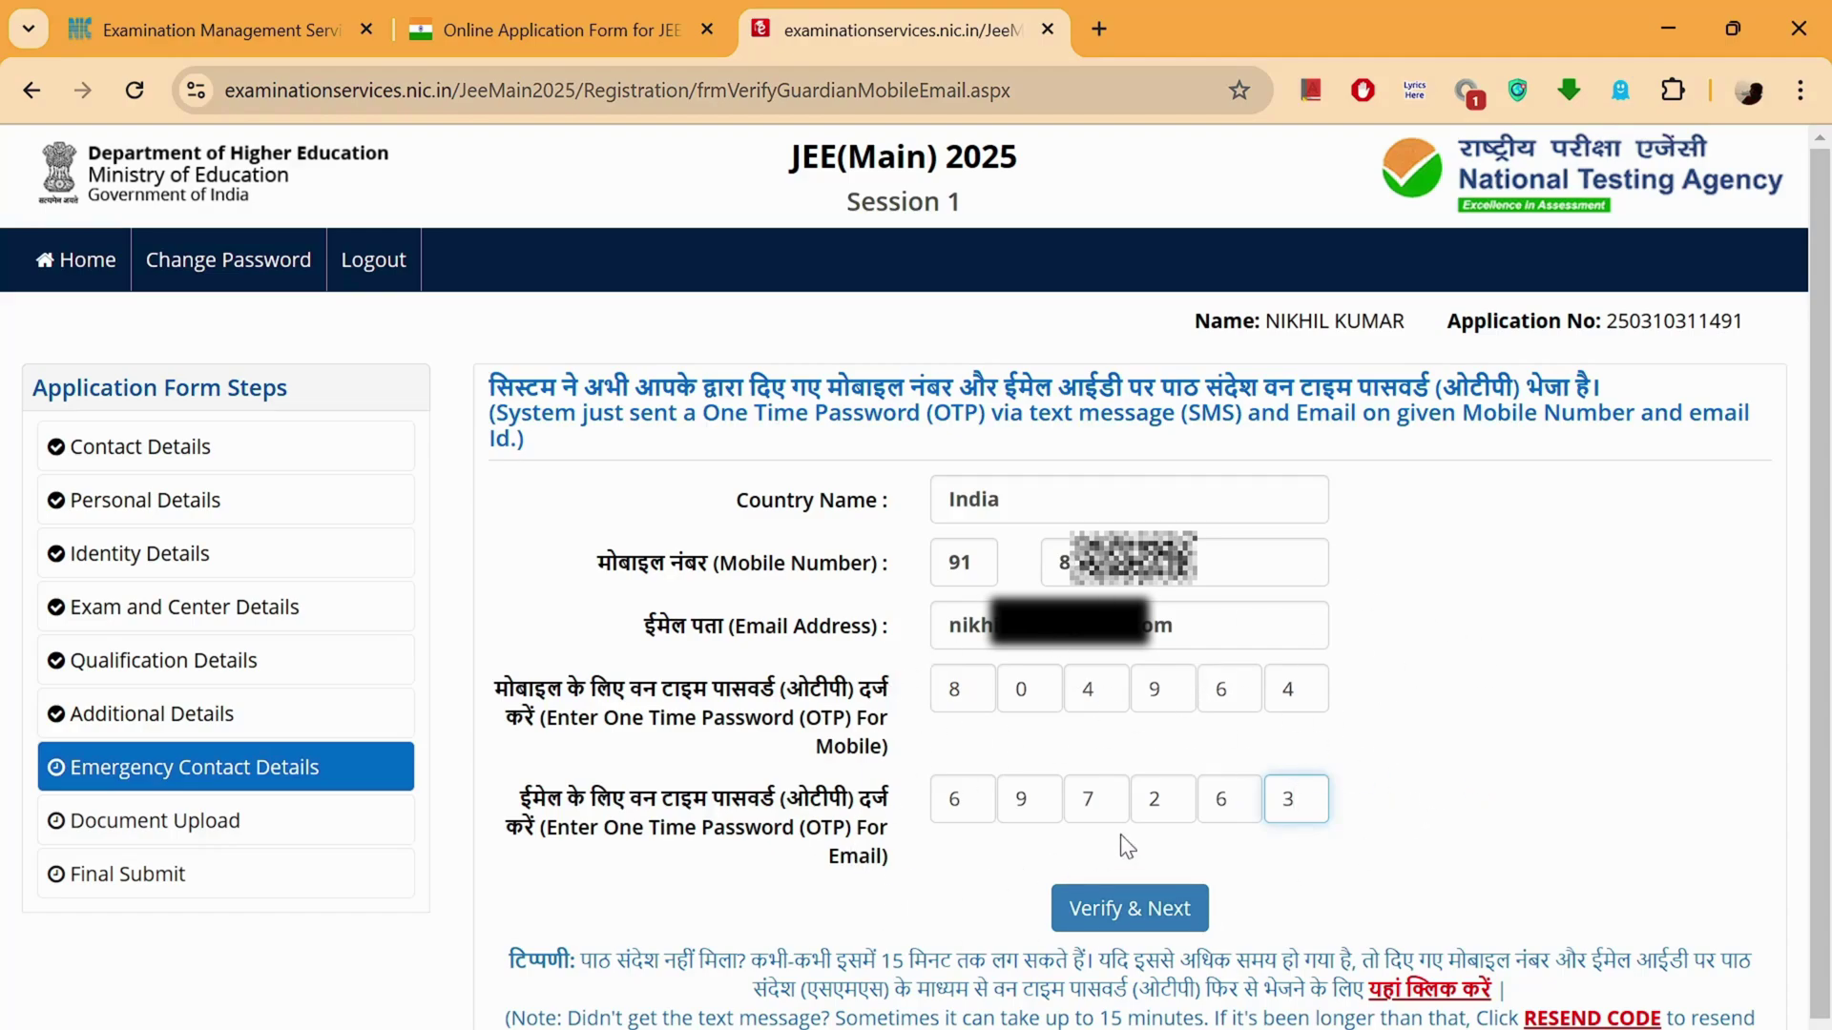
left_click_drag(1173, 624, 949, 624)
left_click(1456, 728)
left_click(1185, 921)
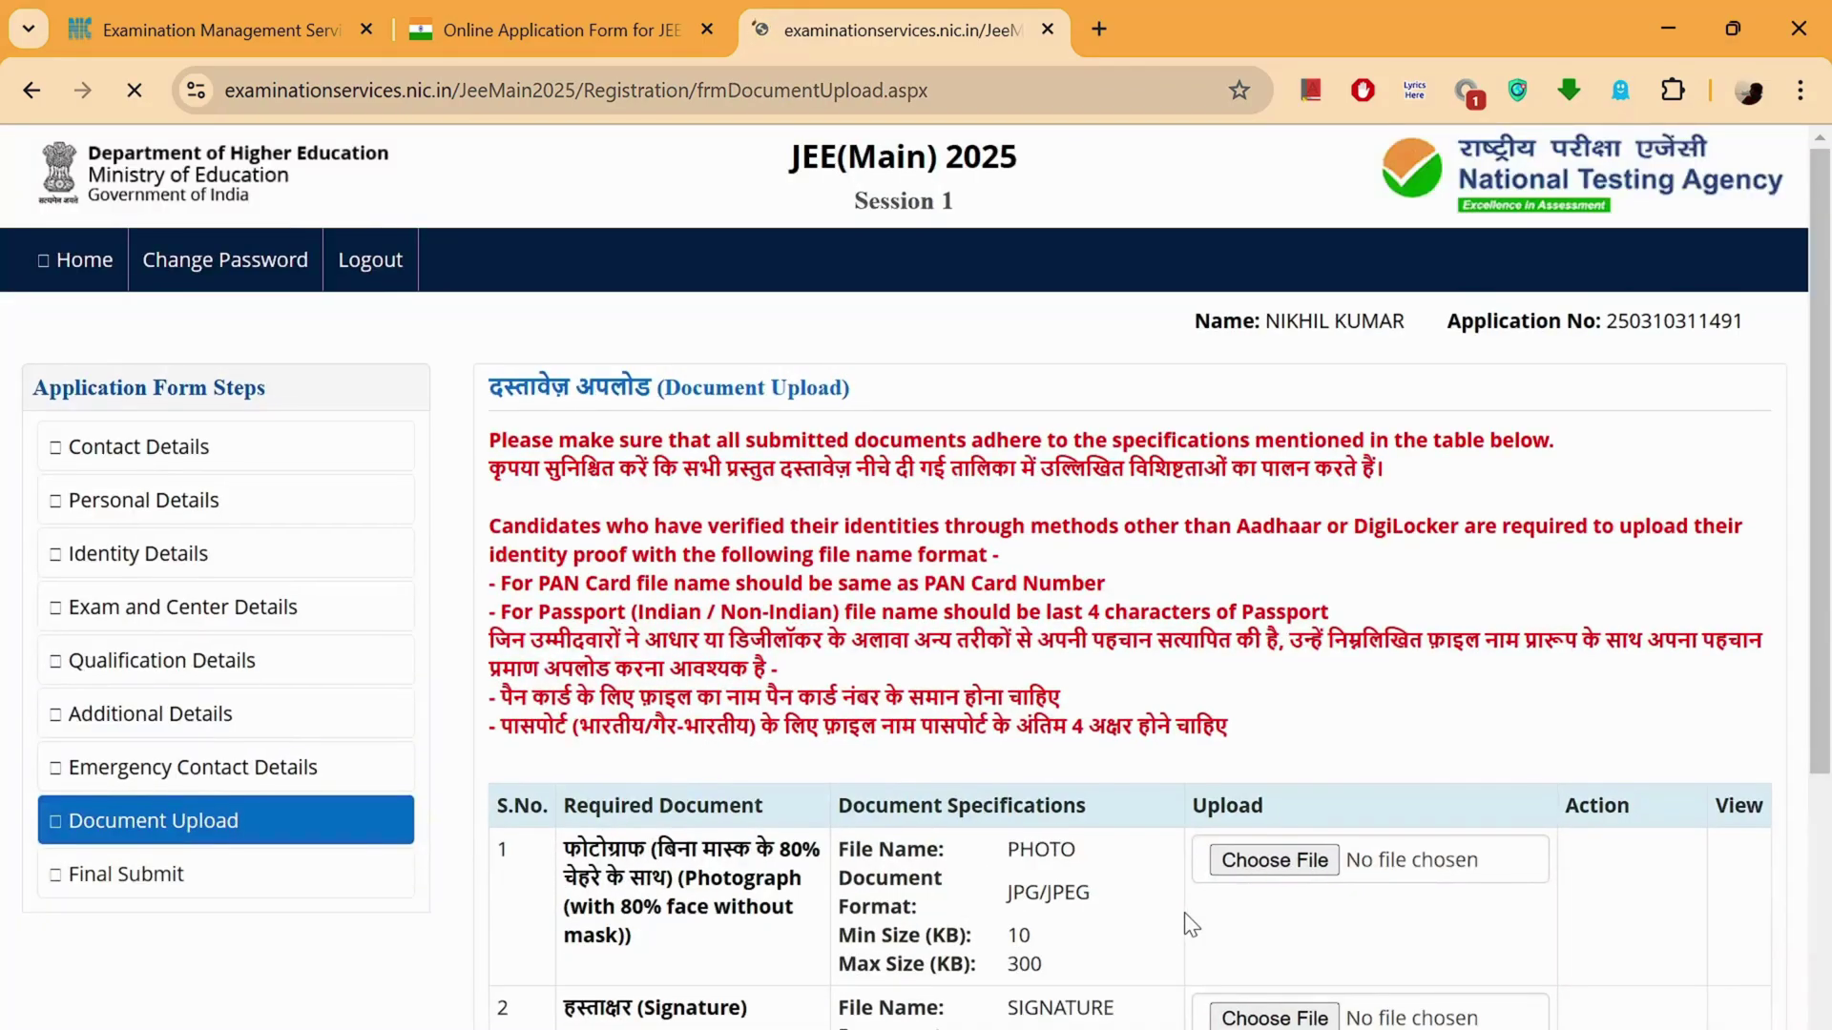
- Duplicate the applicant's photo file in the folder and rename the copy photo.jpg
scroll(879, 686, "down", 5)
scroll(879, 686, "up", 3)
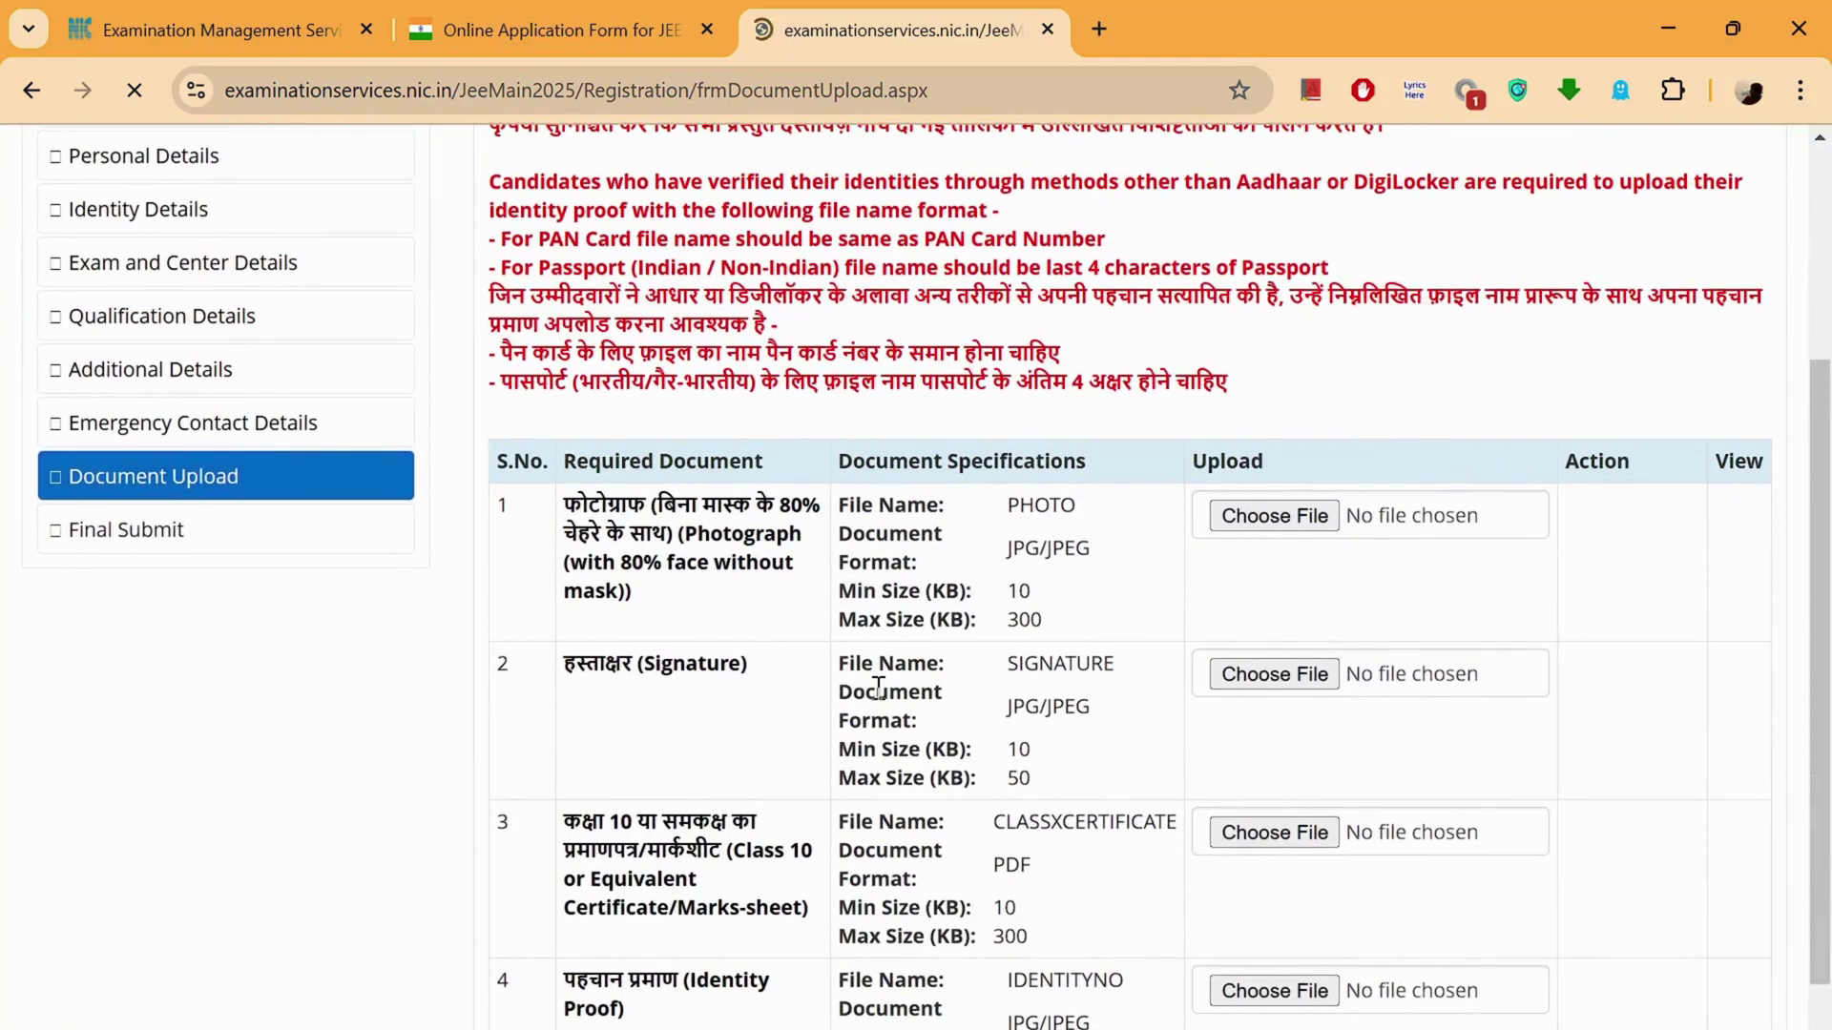
scroll(1055, 542, "down", 2)
left_click(1275, 473)
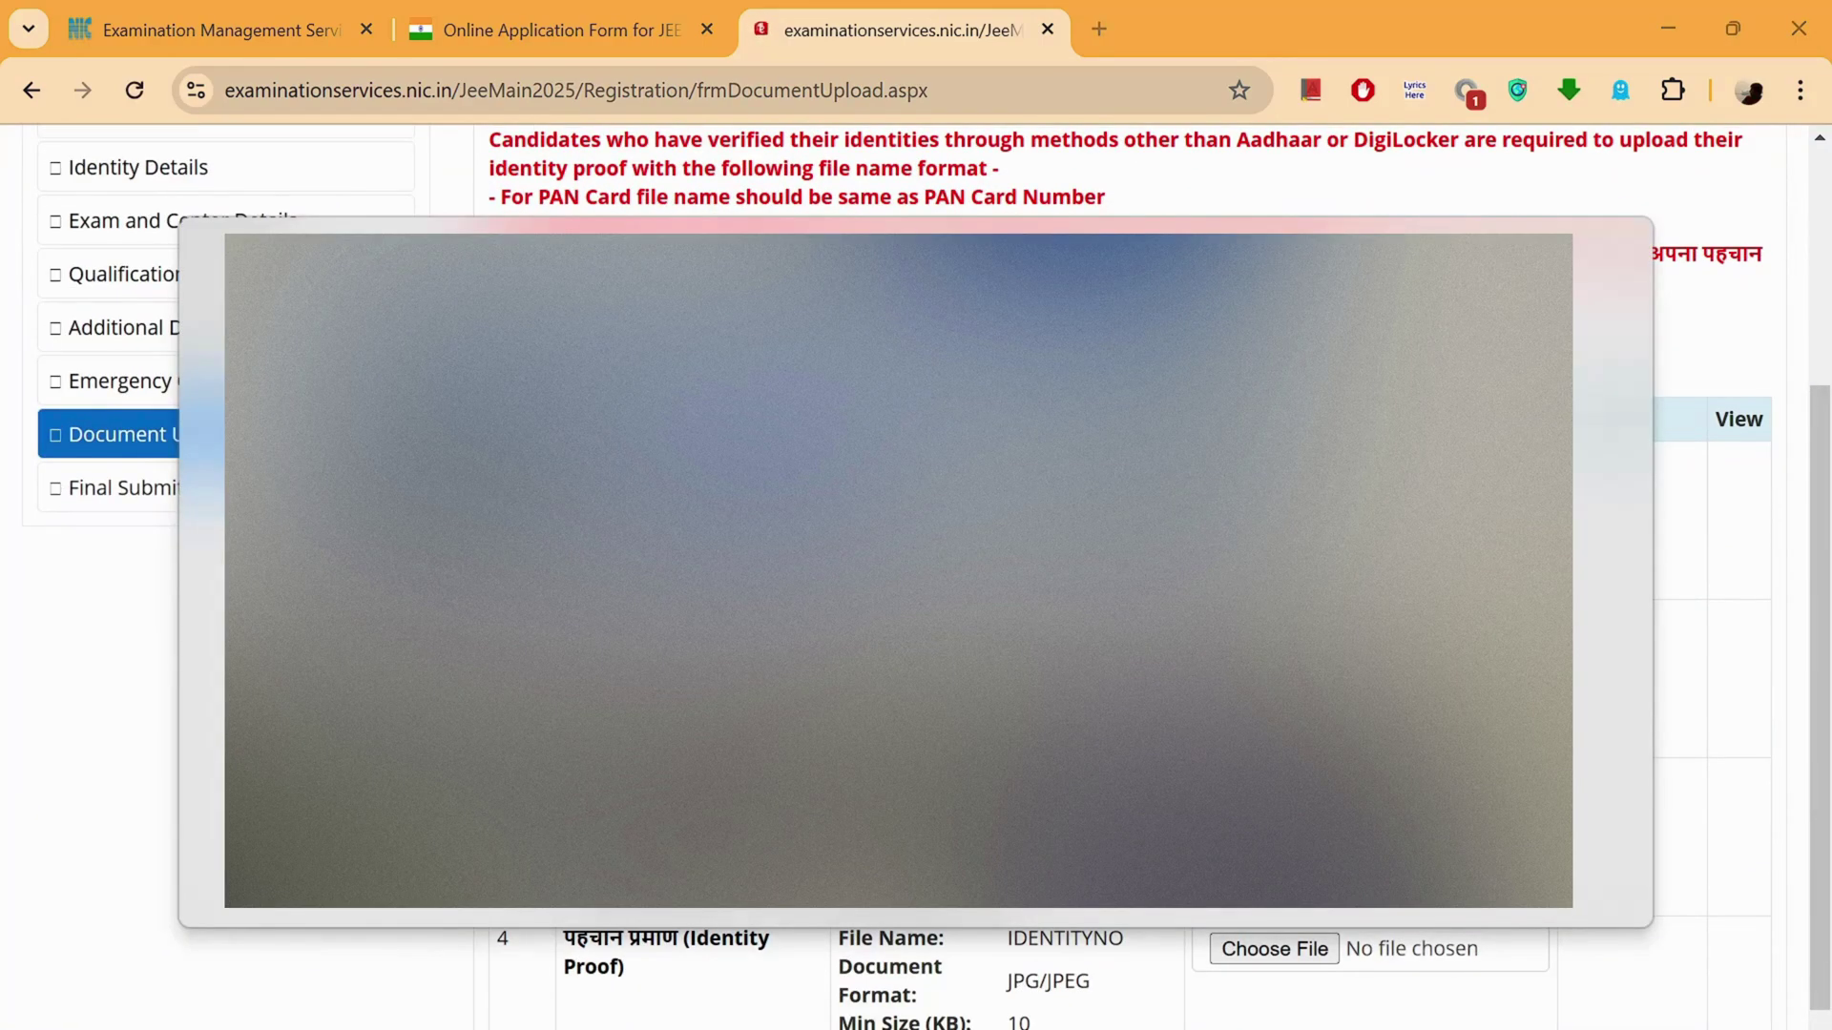
left_click(1492, 838)
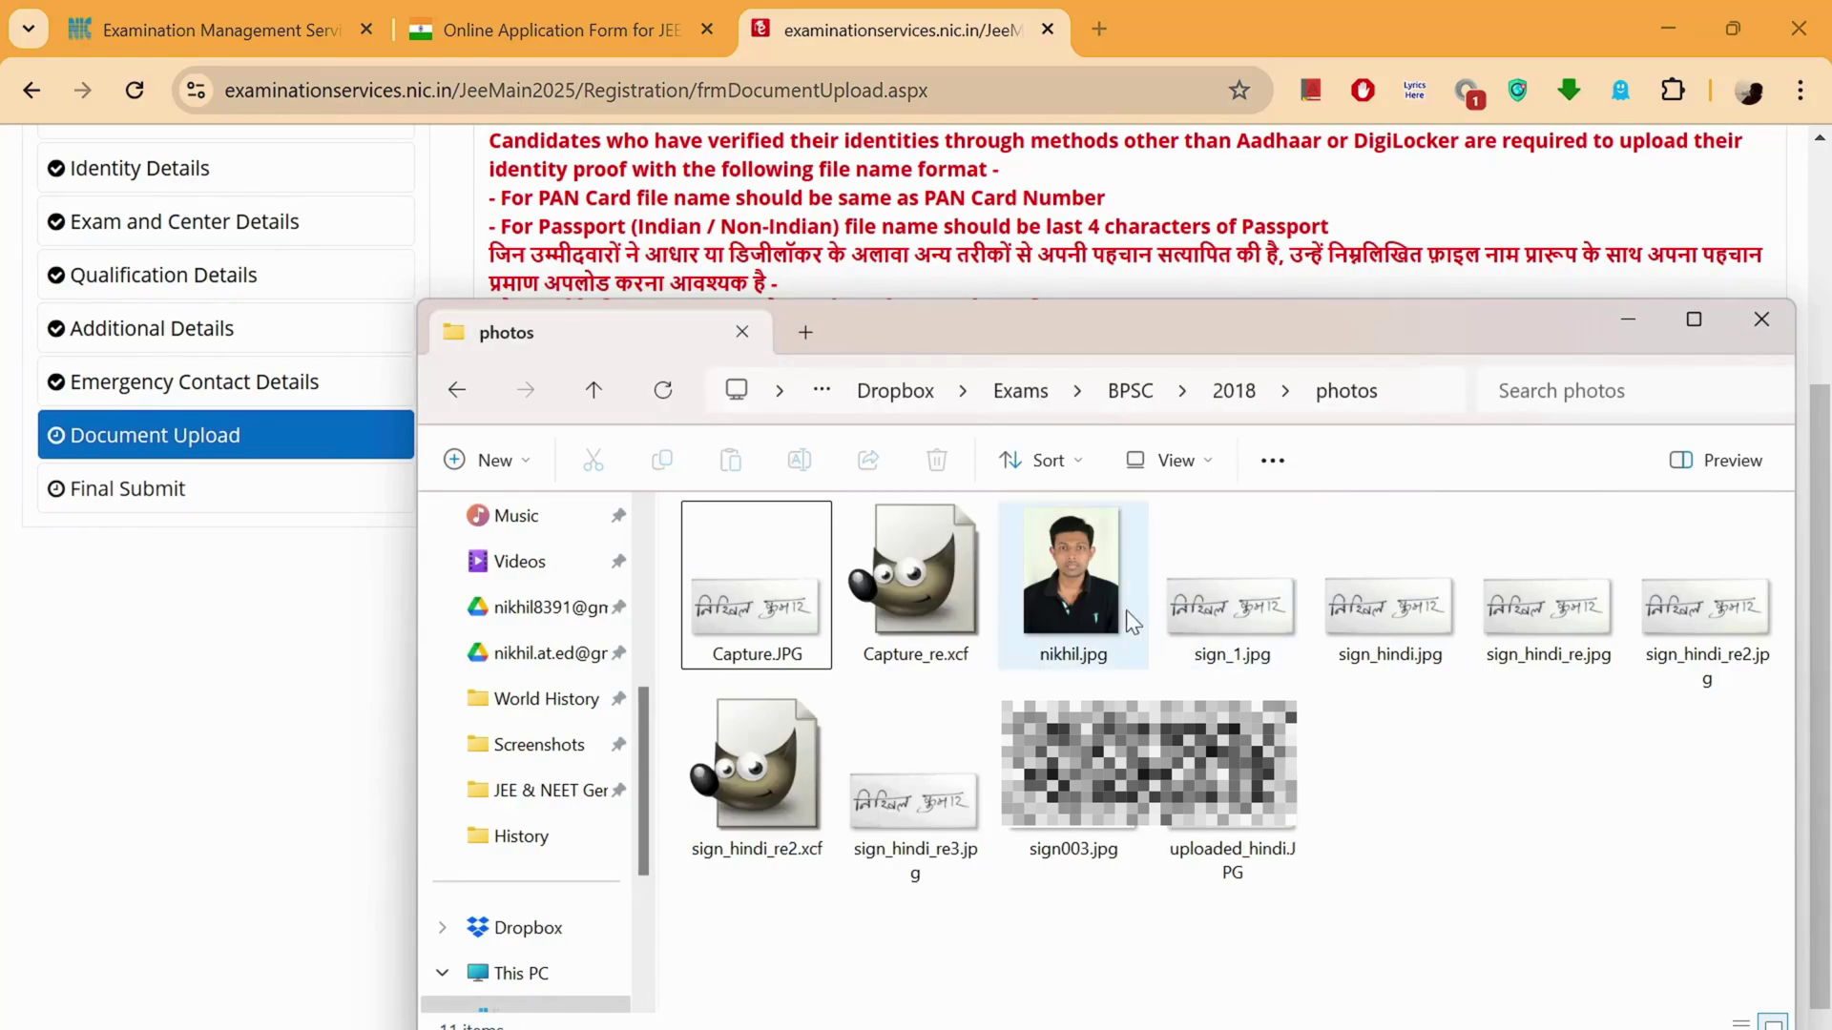
left_click(1089, 600)
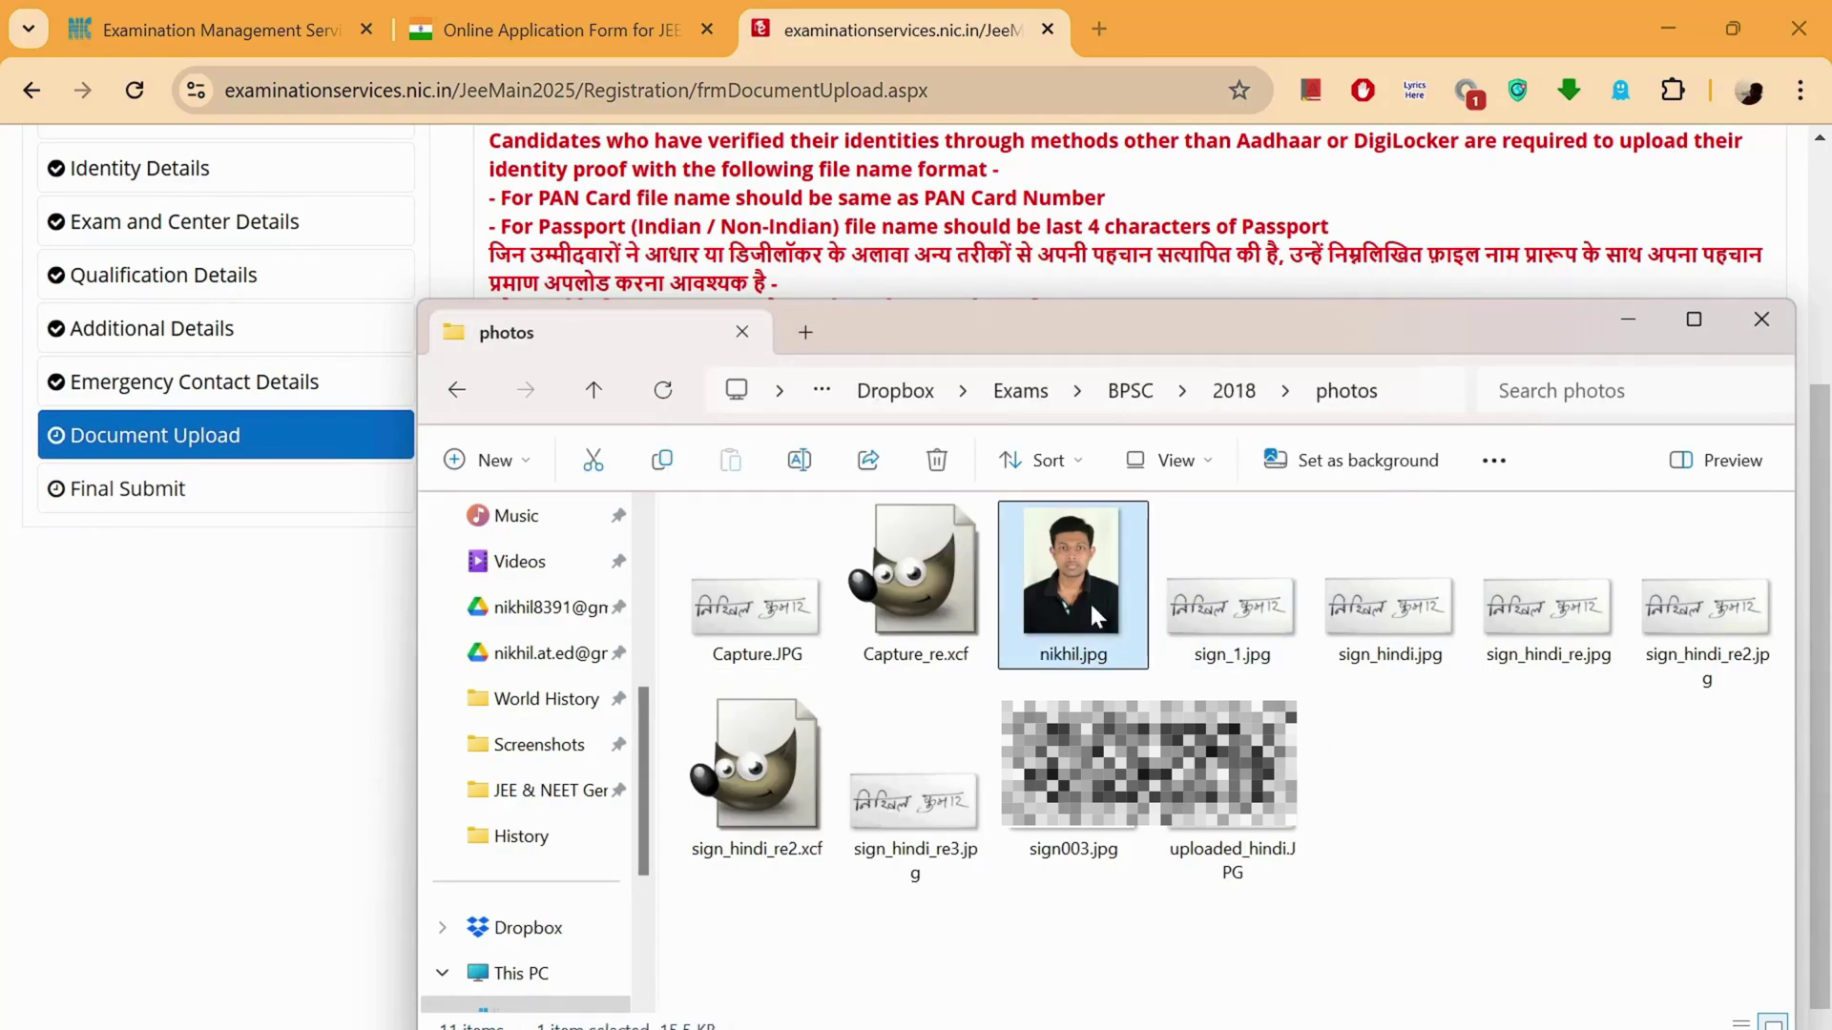
left_click(1496, 771)
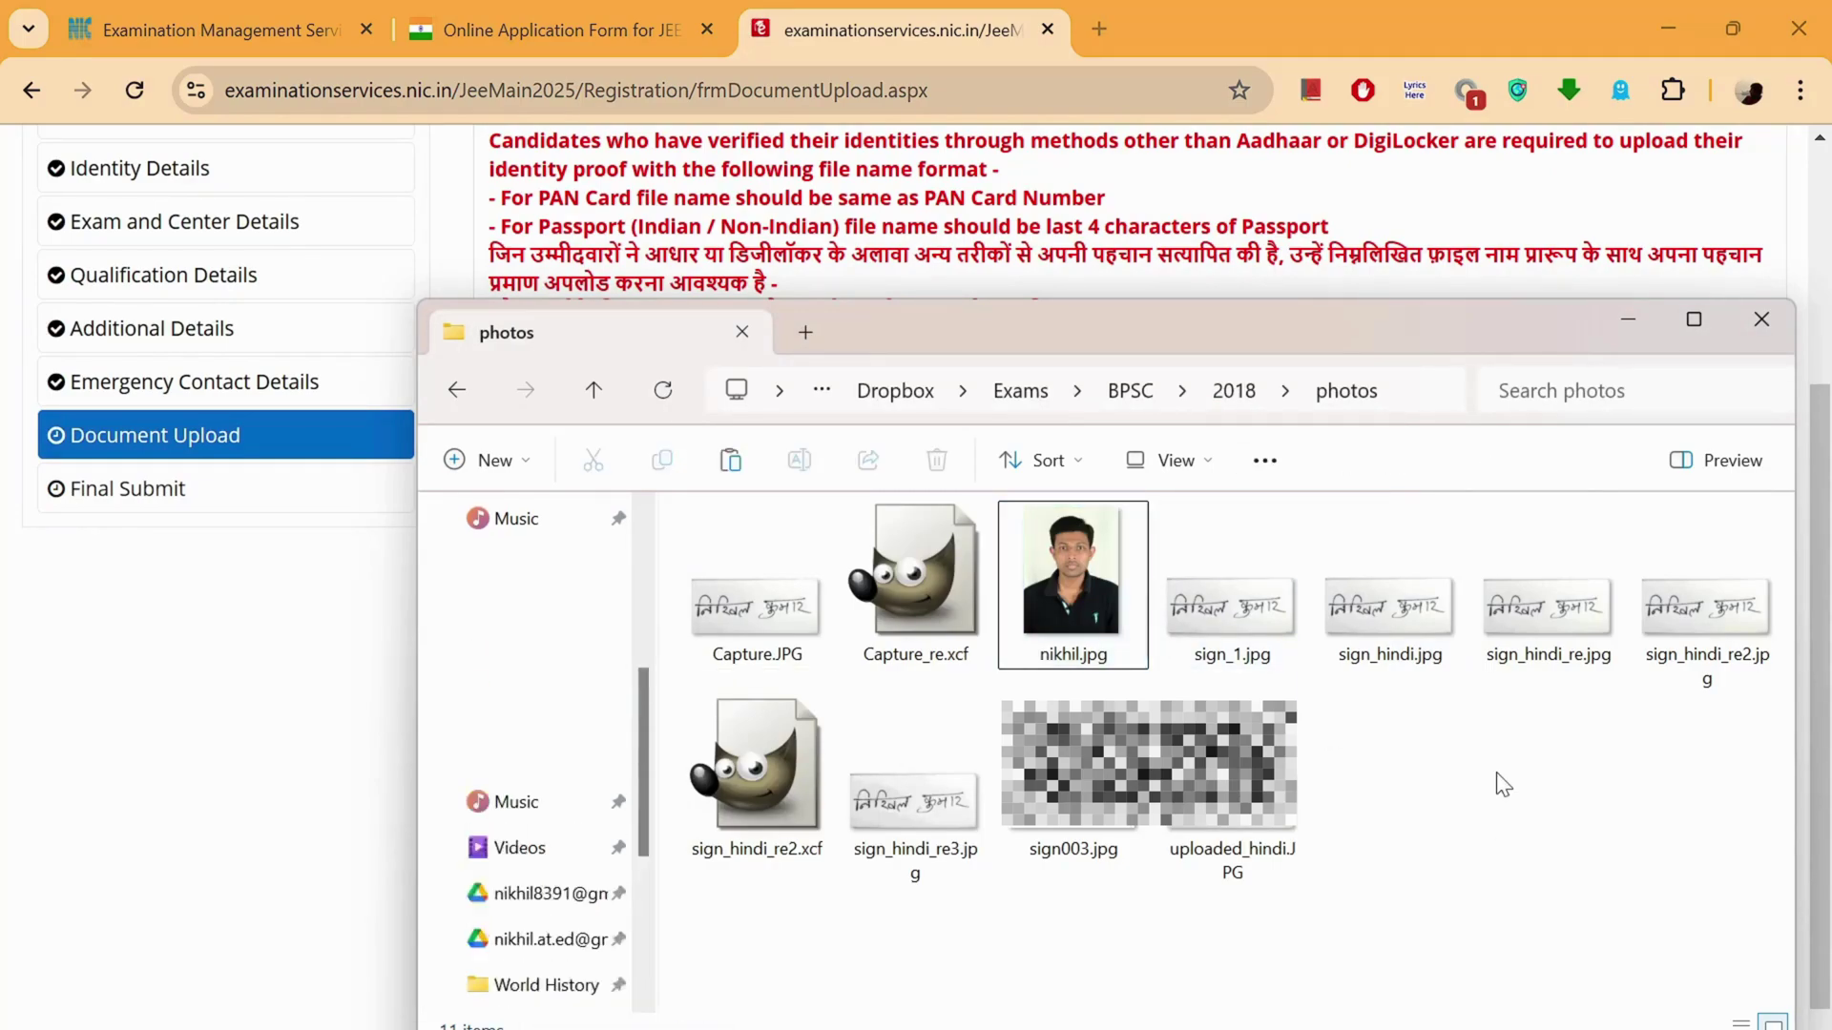
key("ctrl+v")
key("ctrl+v")
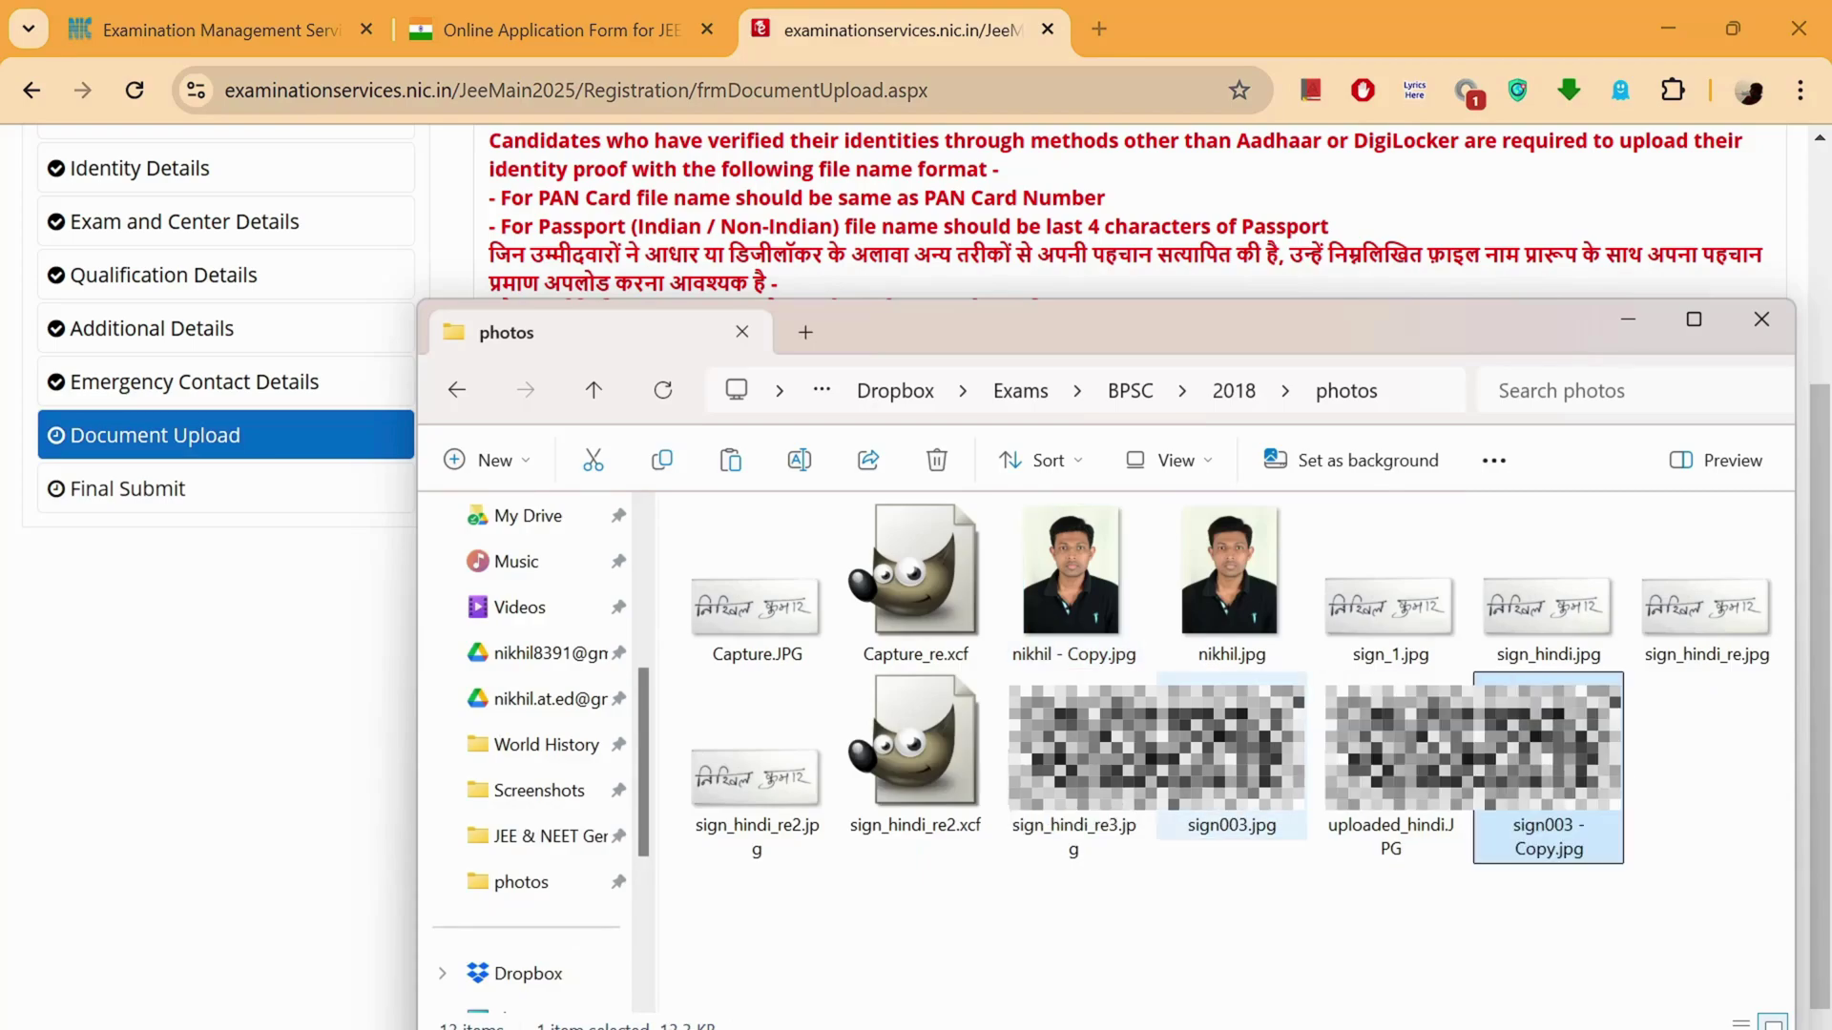
left_click(1068, 658)
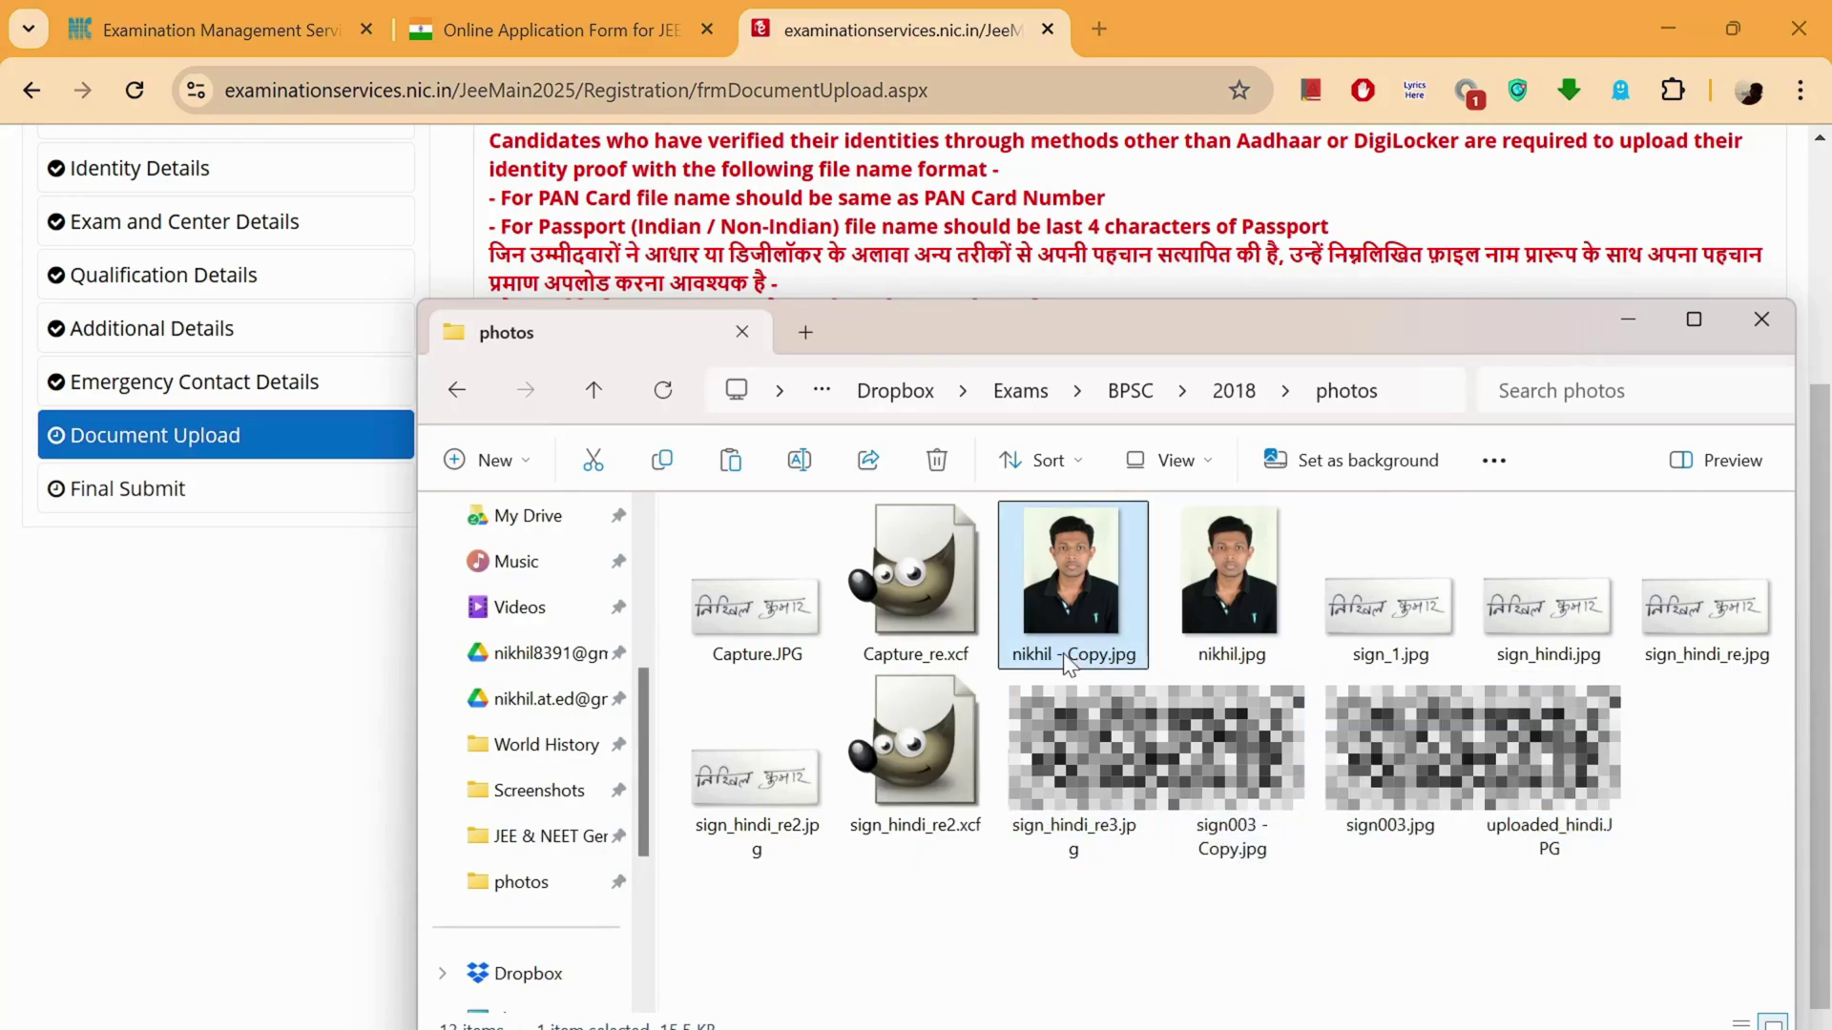
left_click(1065, 659)
type("photo")
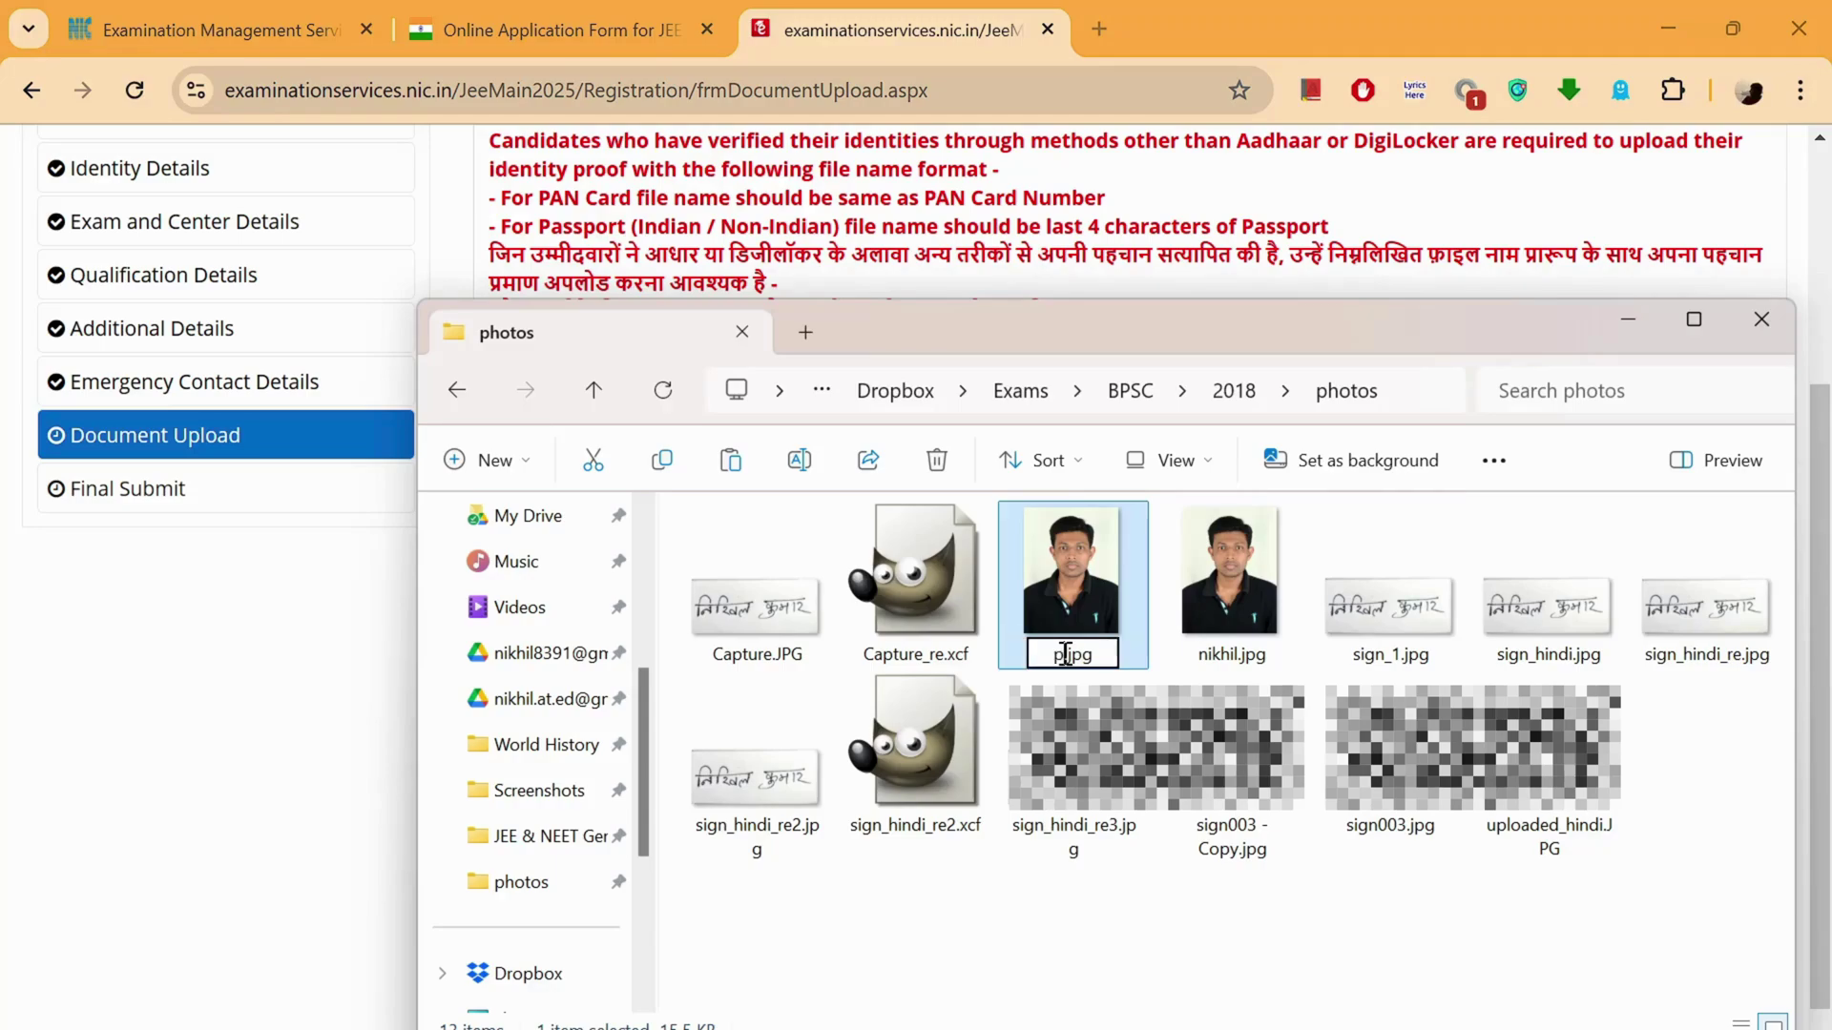
key("Return")
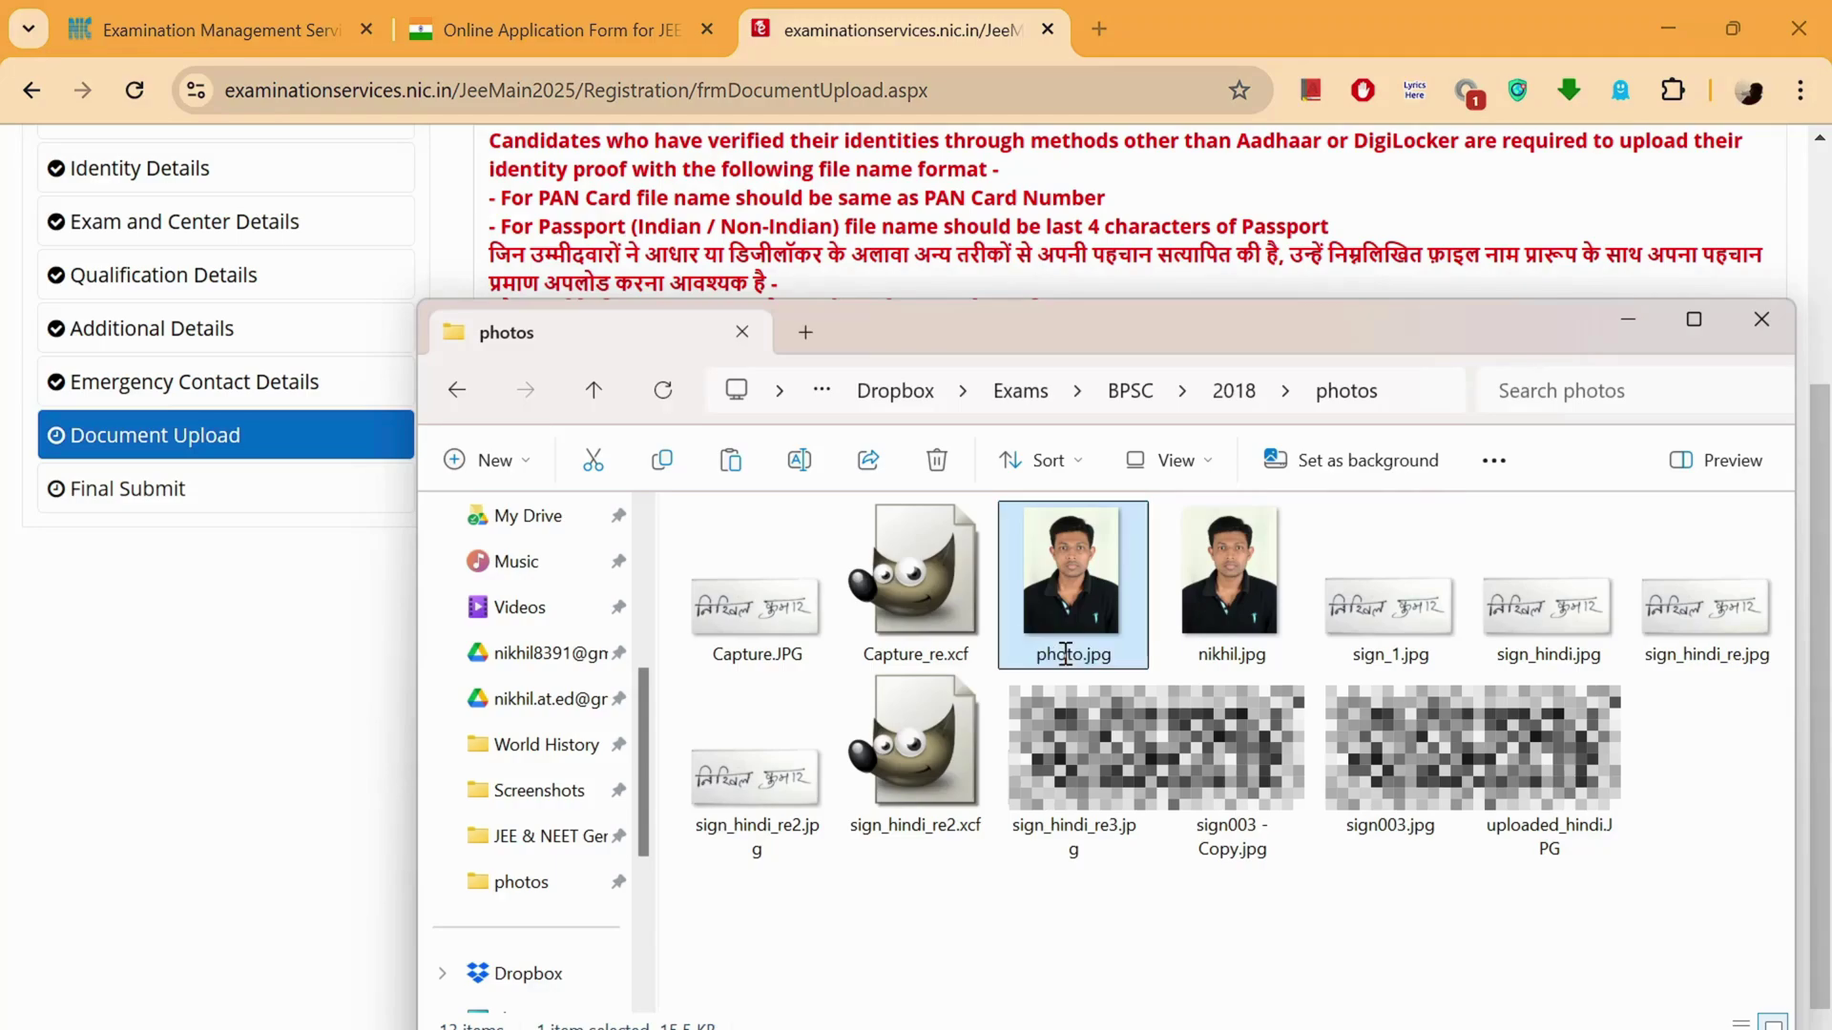
- Rename the copied signature file to signature.jpg
left_click(1574, 844)
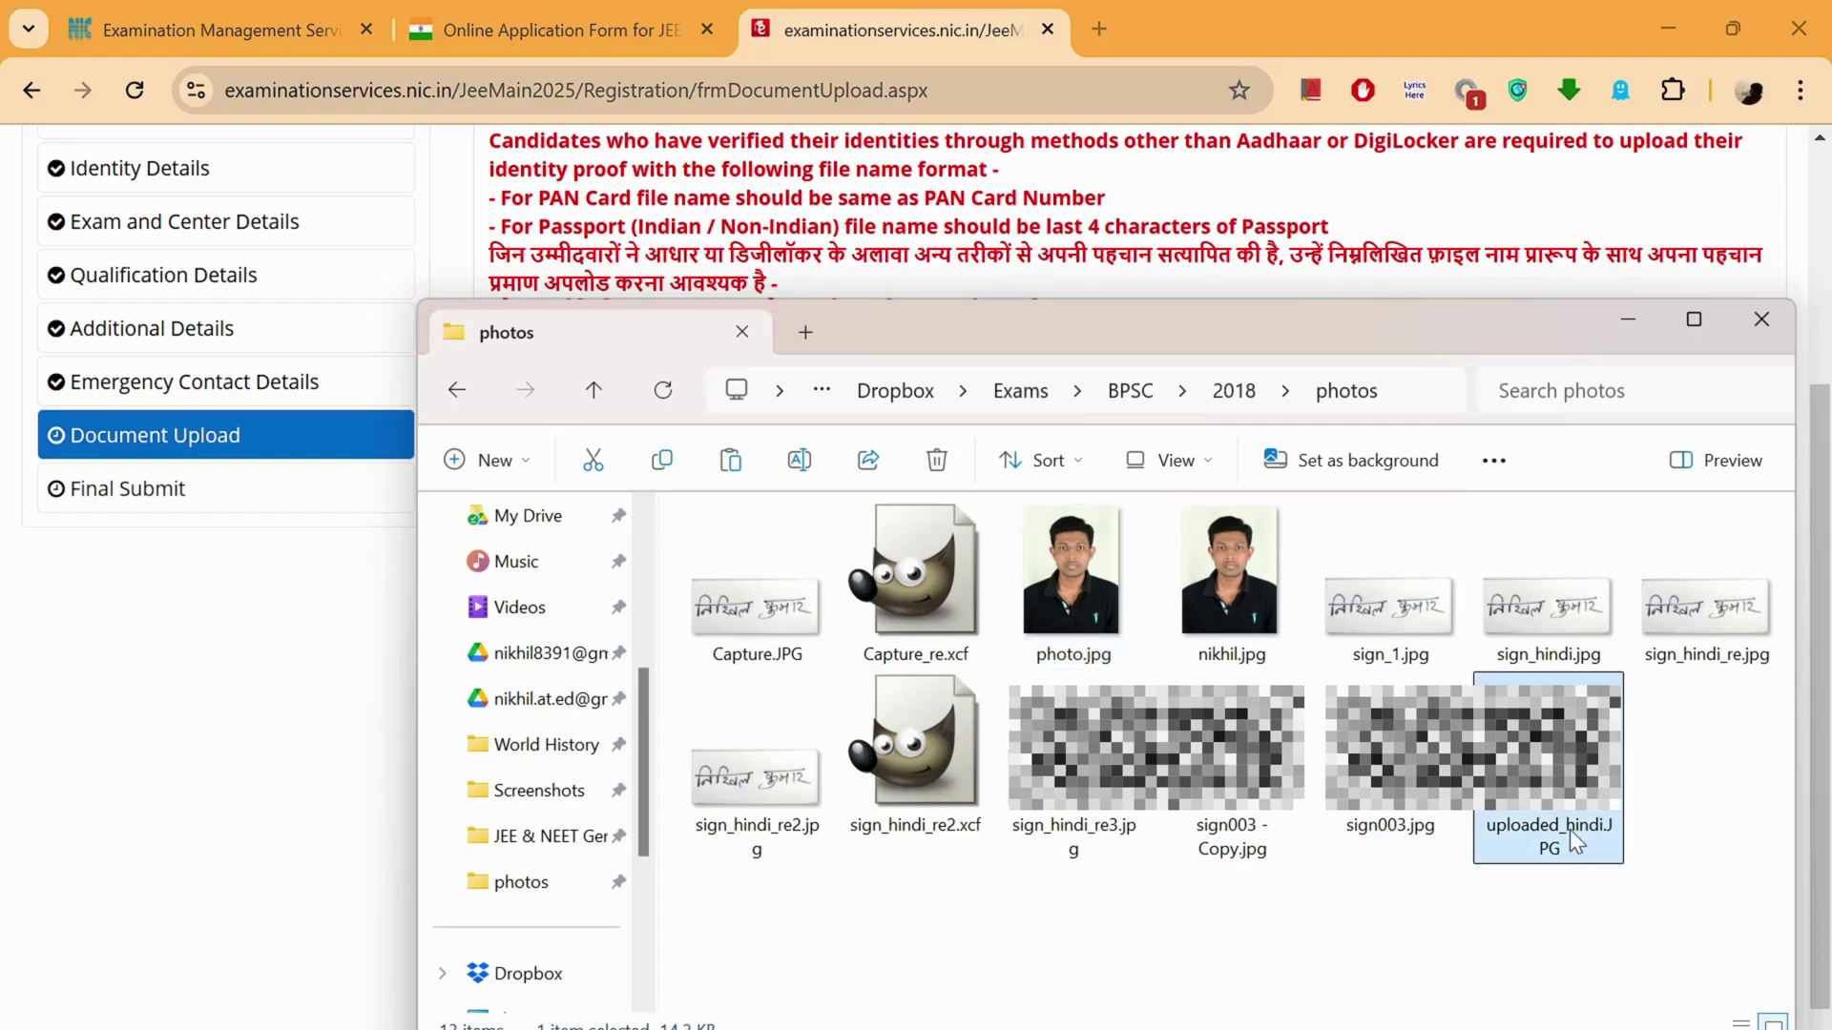
left_click(1236, 837)
left_click(1248, 837)
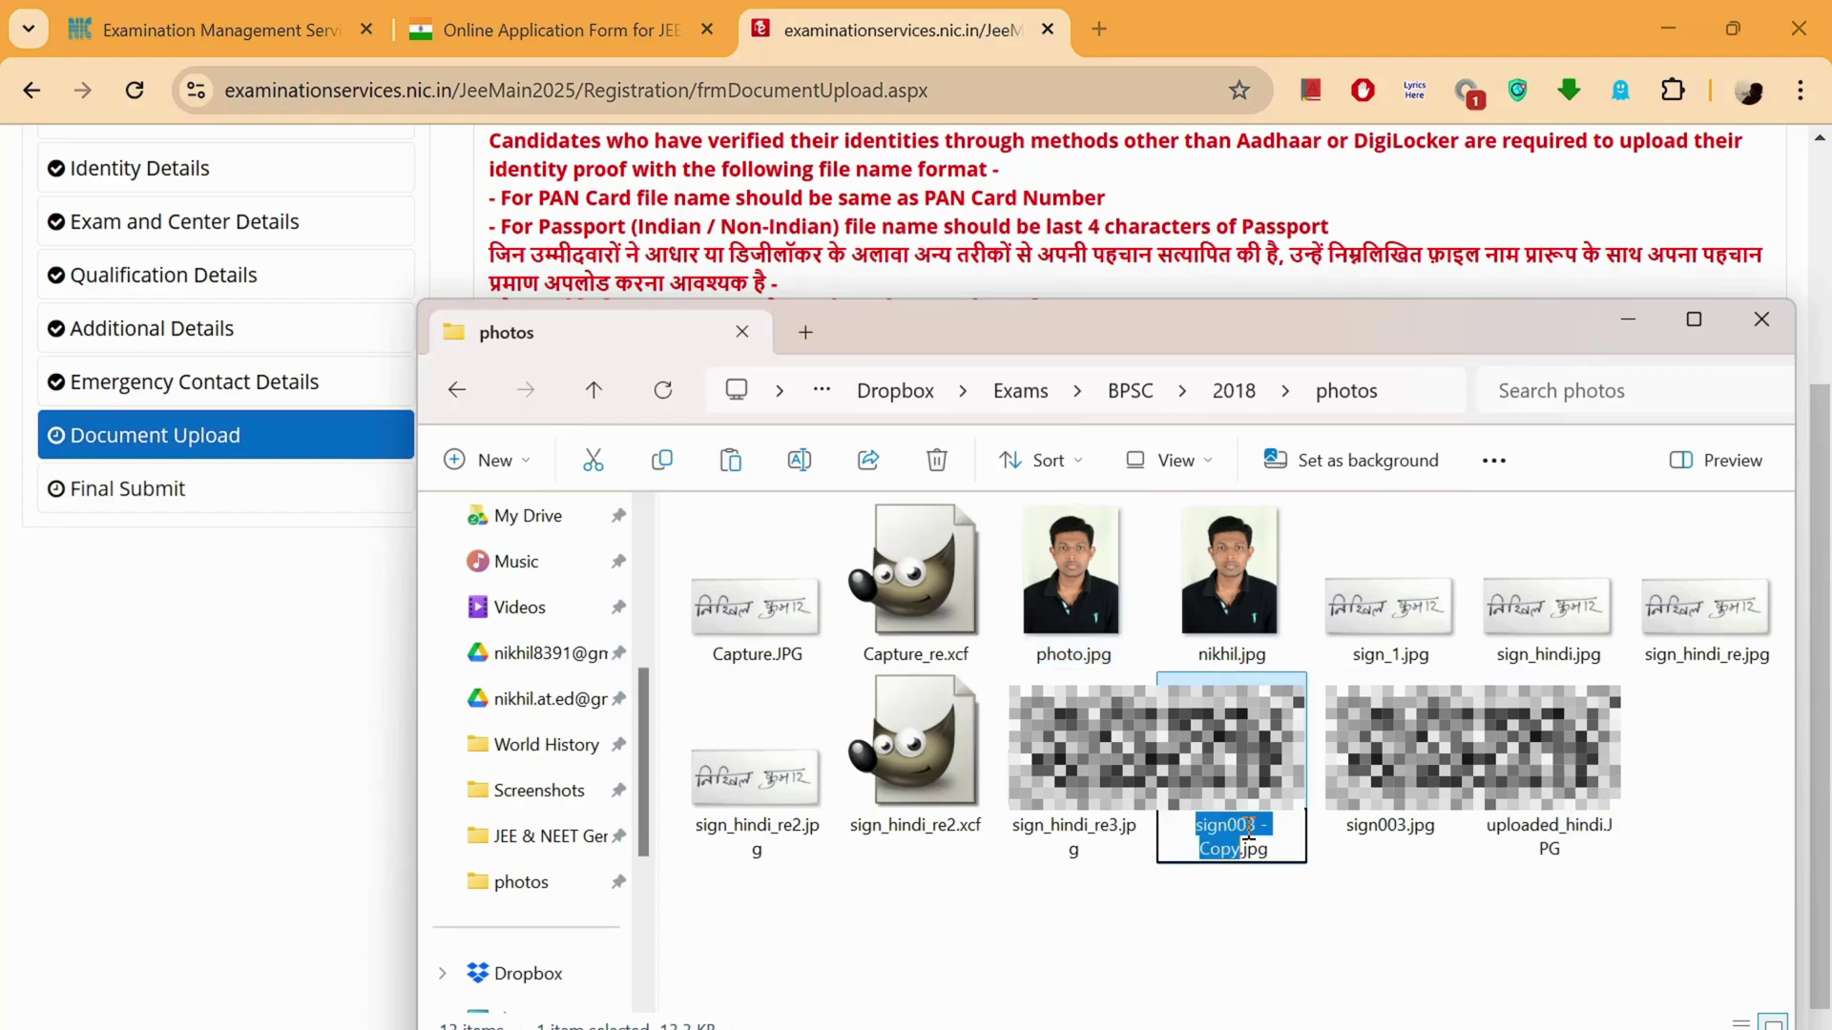
type("signatu")
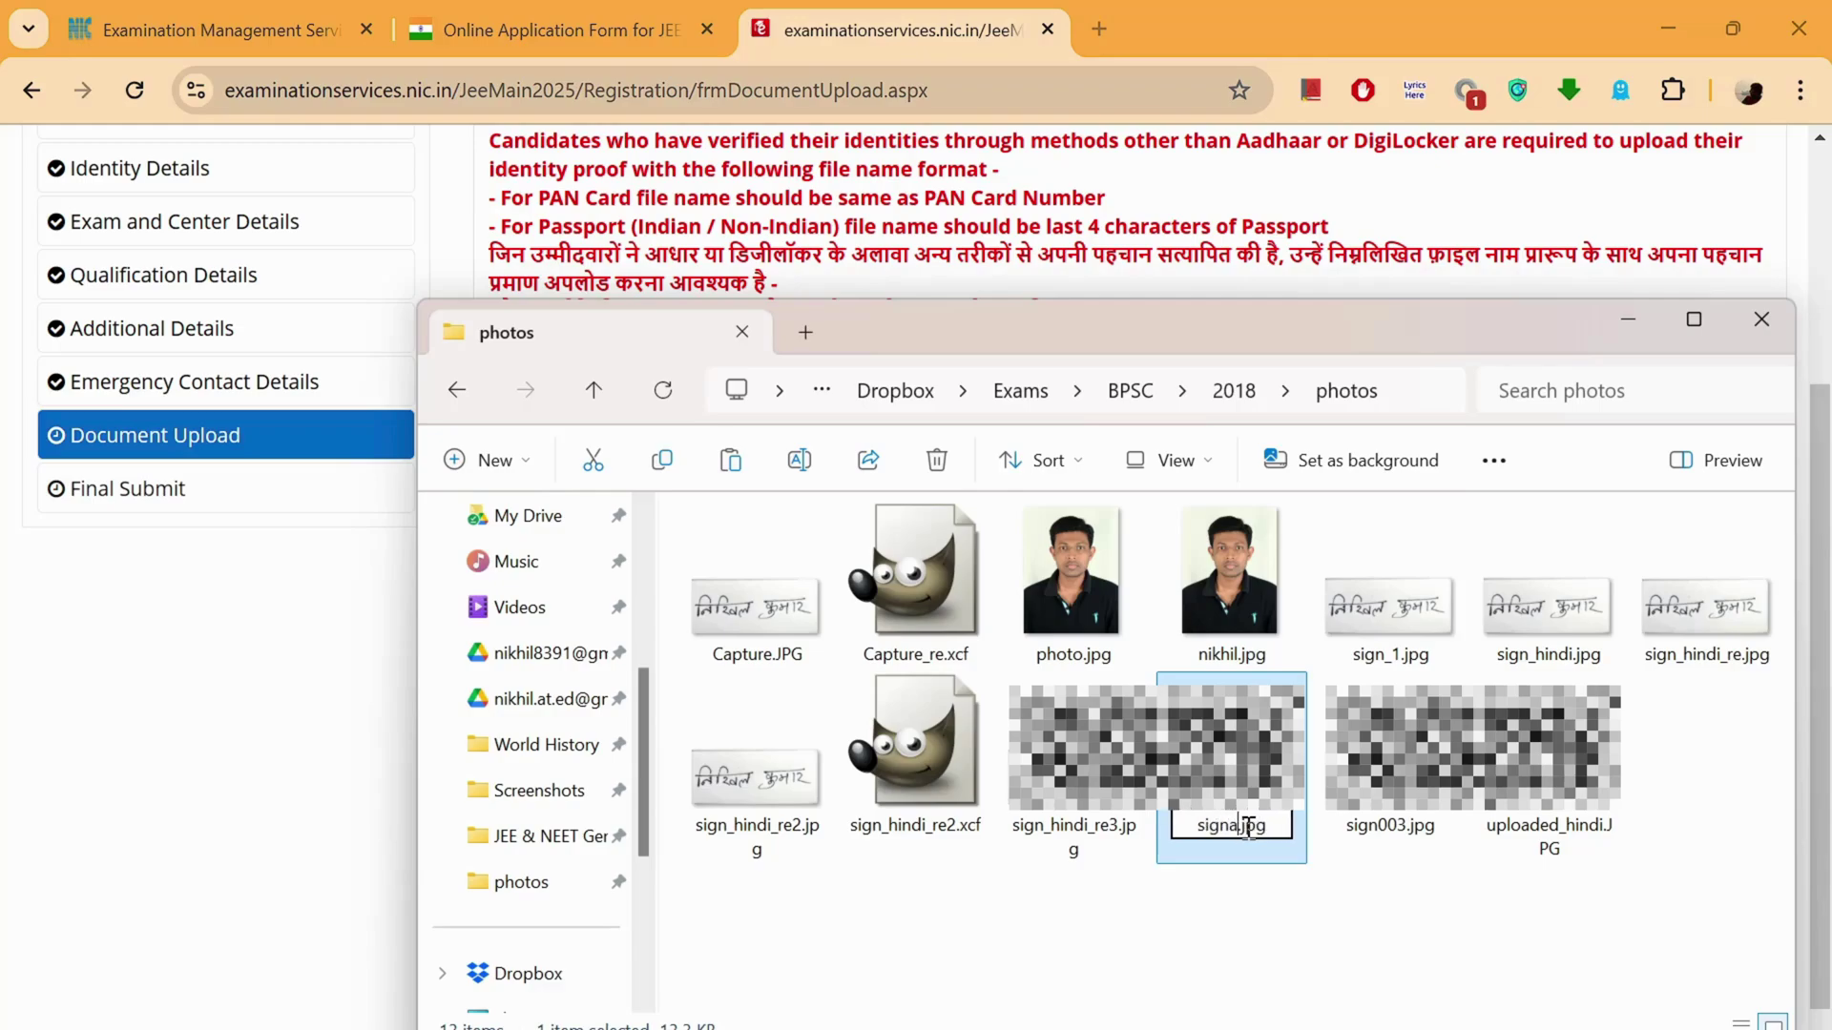
type("re")
key("Return")
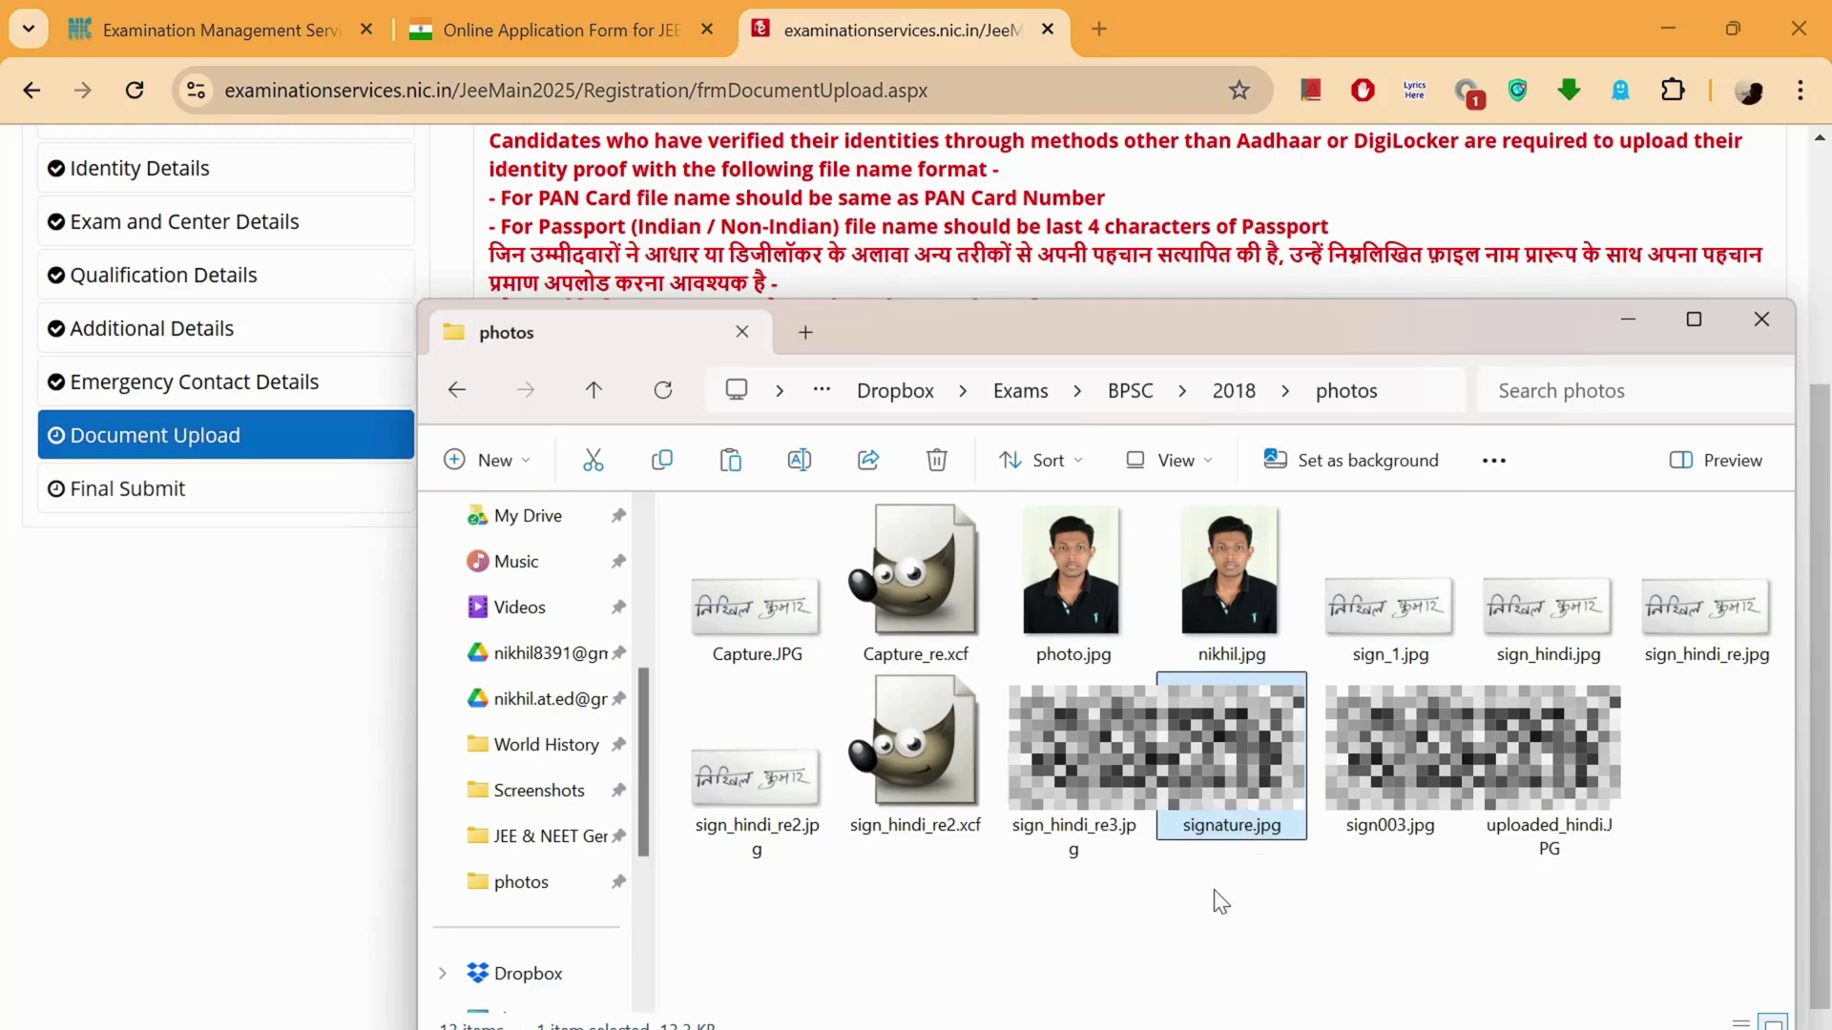
- Back in the form, pick photo.jpg for the photograph row
key("alt+Tab")
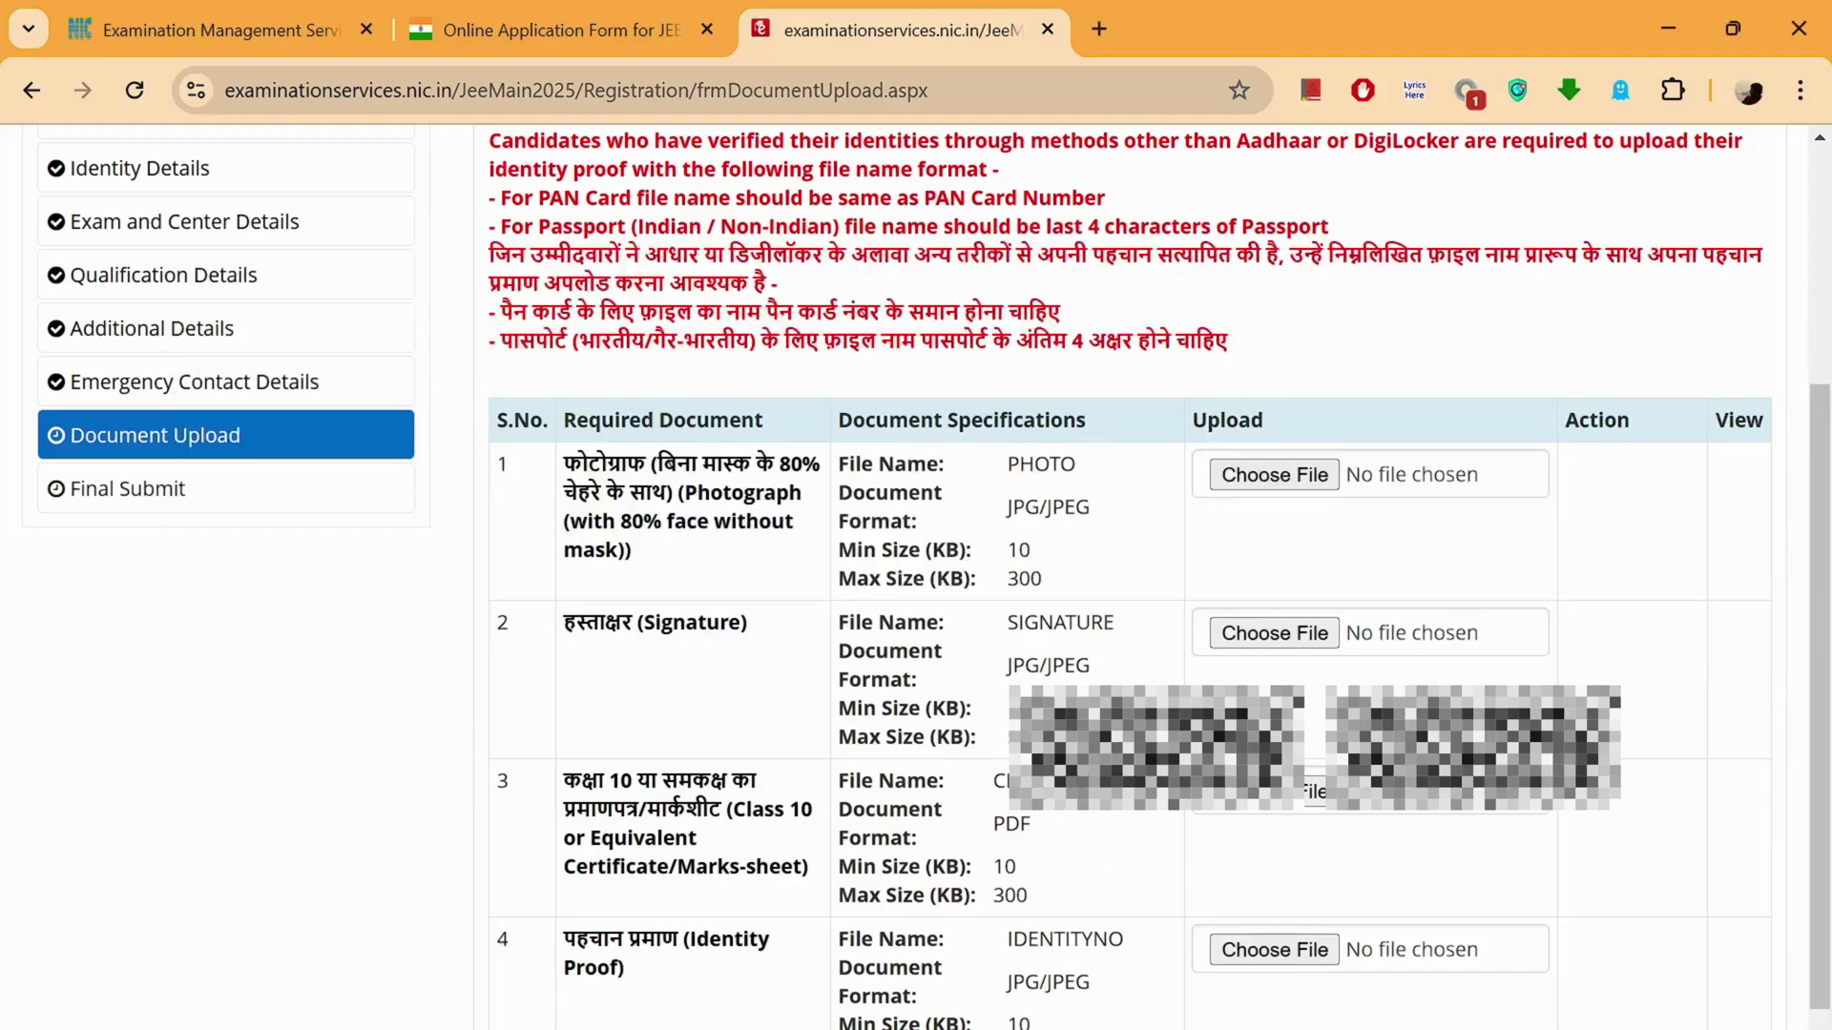
left_click(1298, 475)
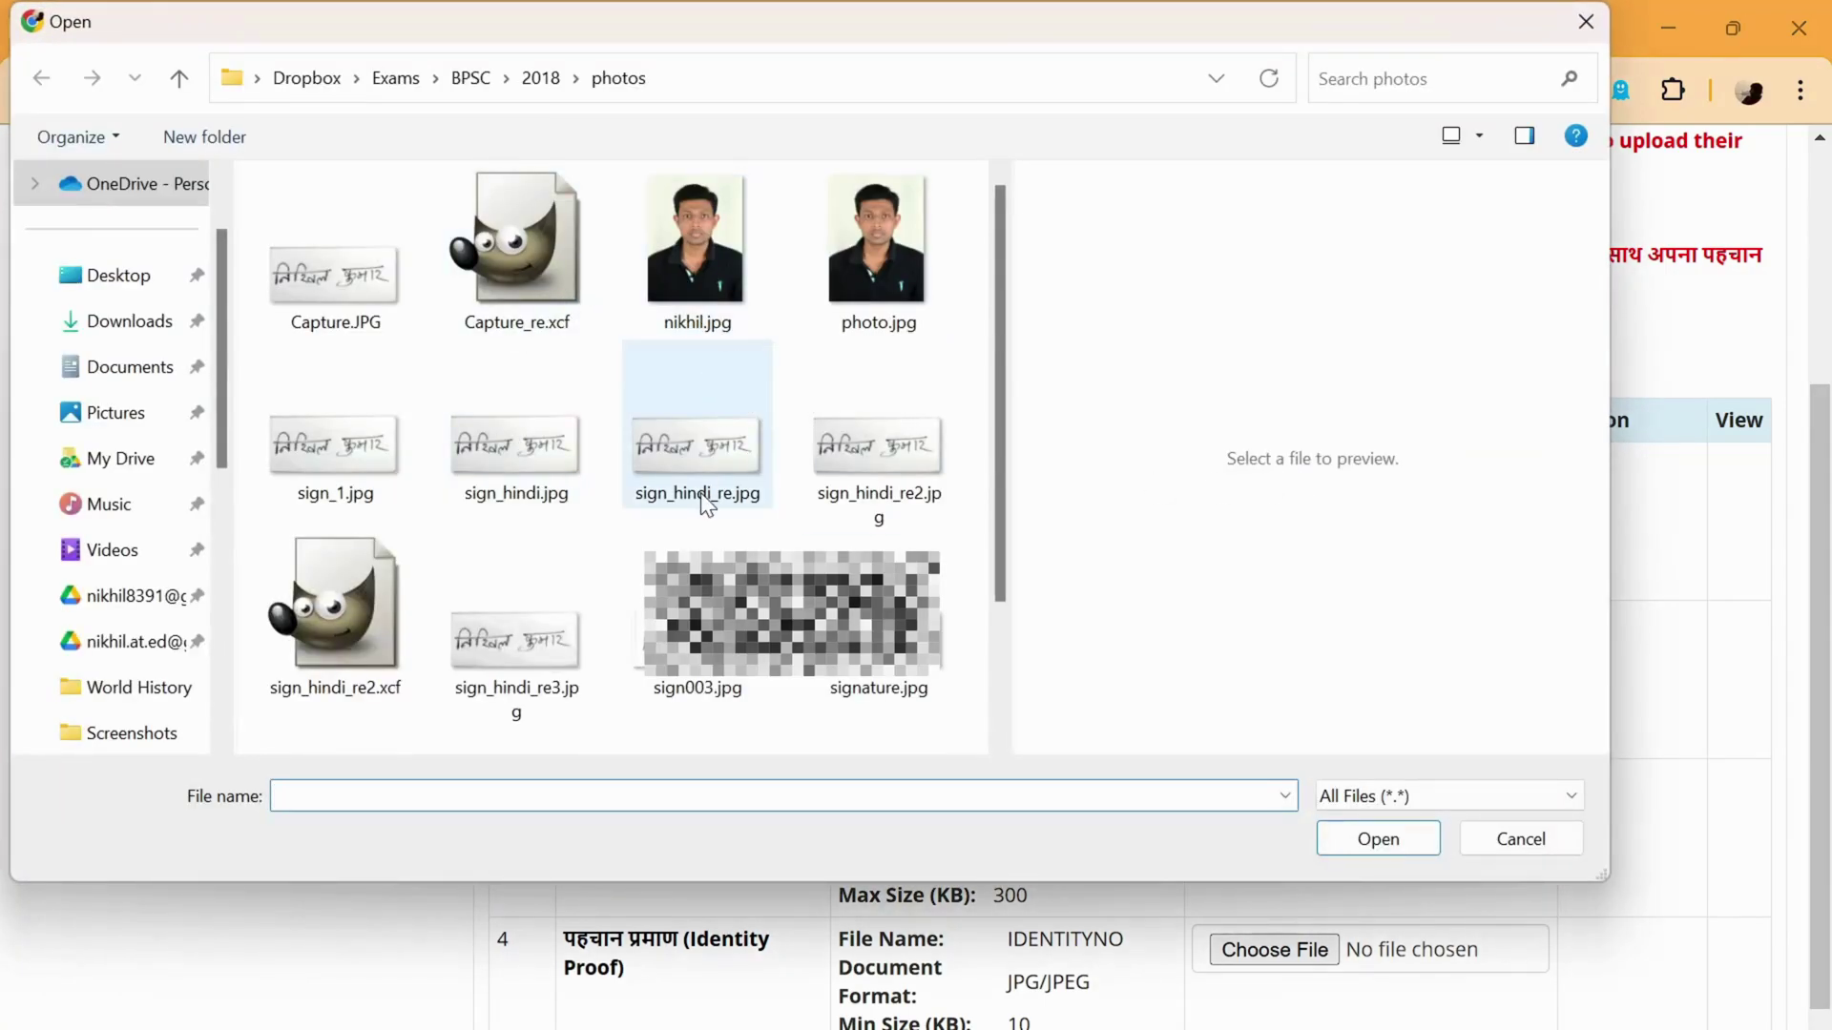
double_click(879, 295)
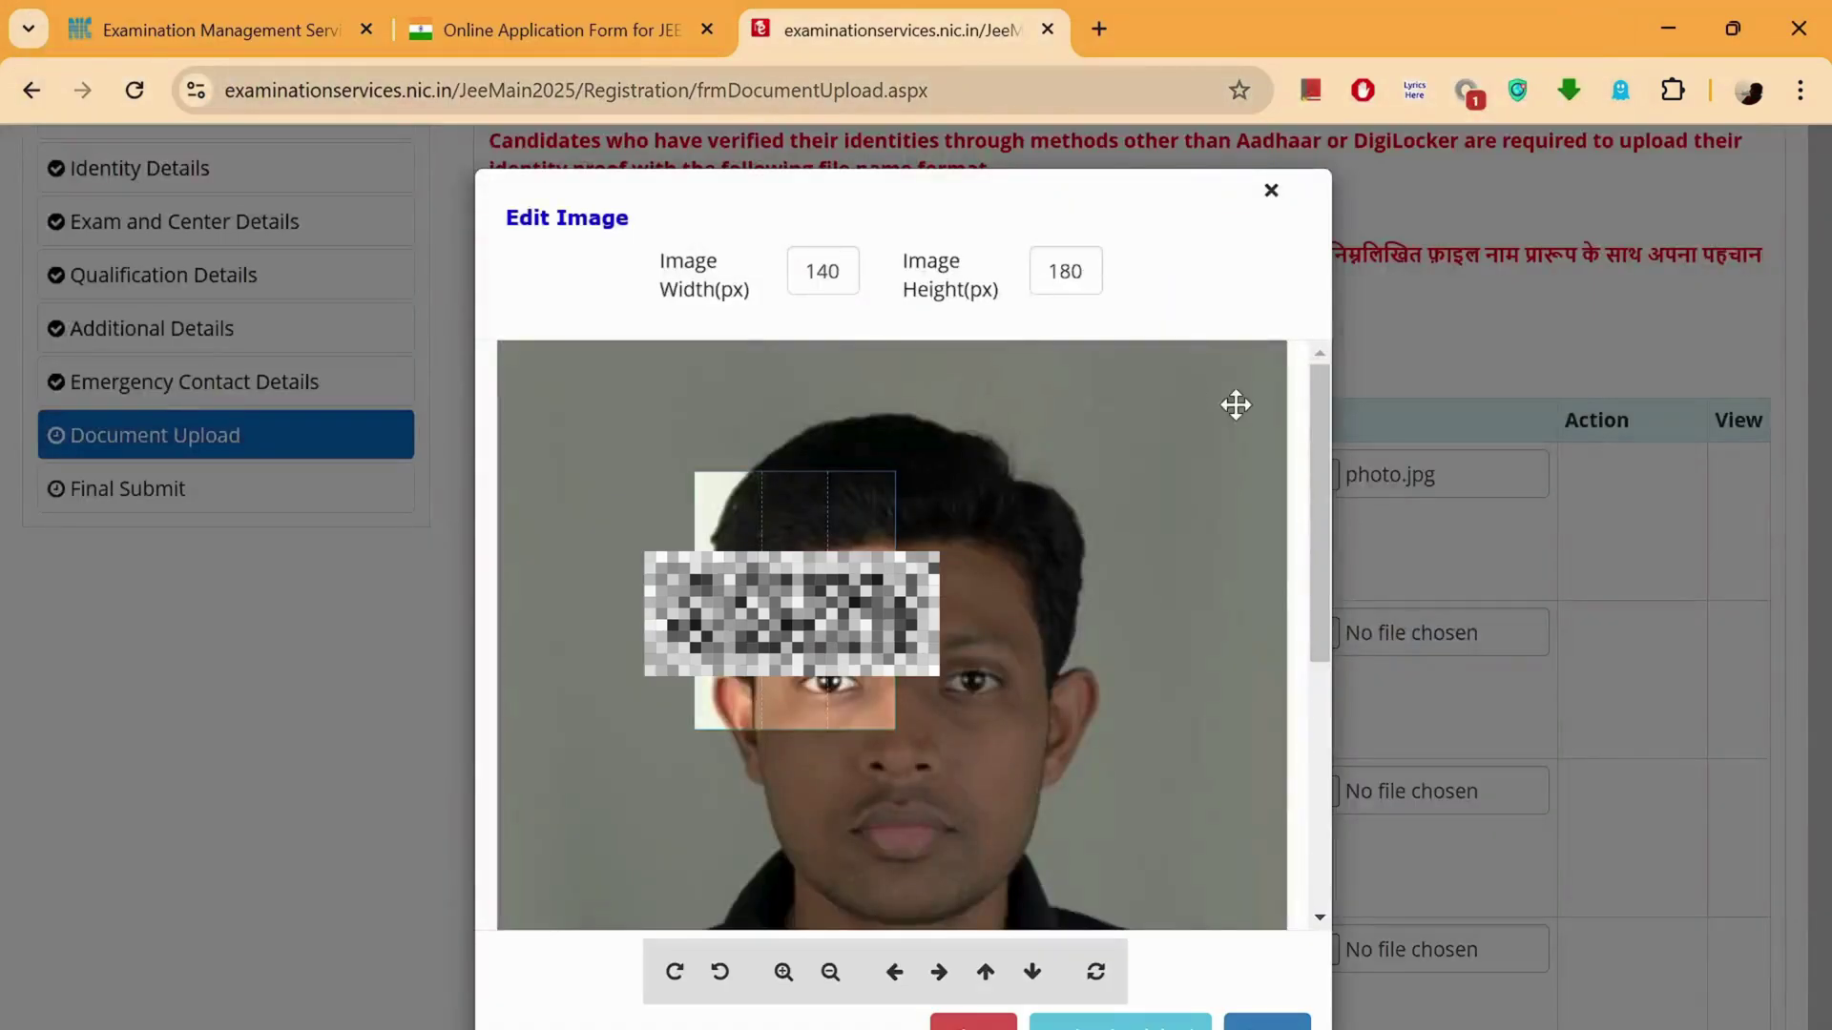
- Zoom the photo out until it fits the crop frame, accept the crop, and upload it
left_click(830, 971)
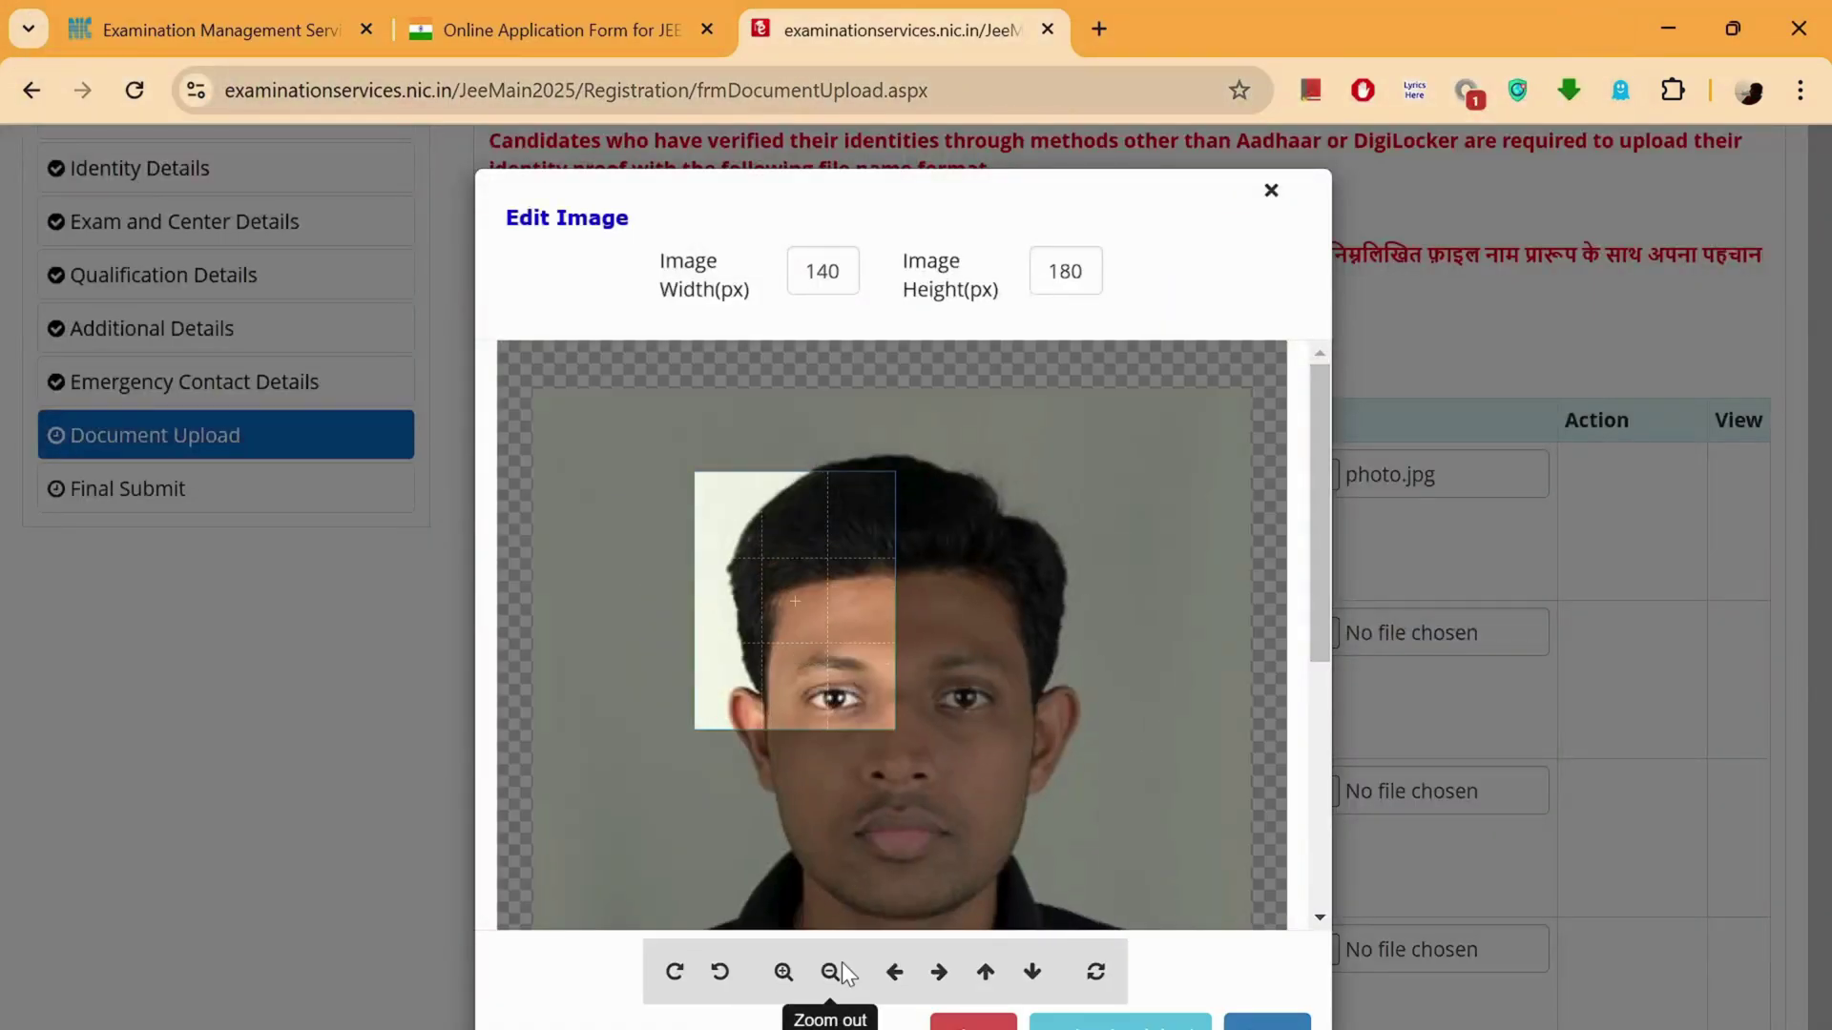
left_click(830, 971)
left_click(830, 971)
left_click(830, 971)
left_click(830, 972)
left_click(841, 963)
left_click(842, 964)
left_click(841, 964)
left_click(841, 964)
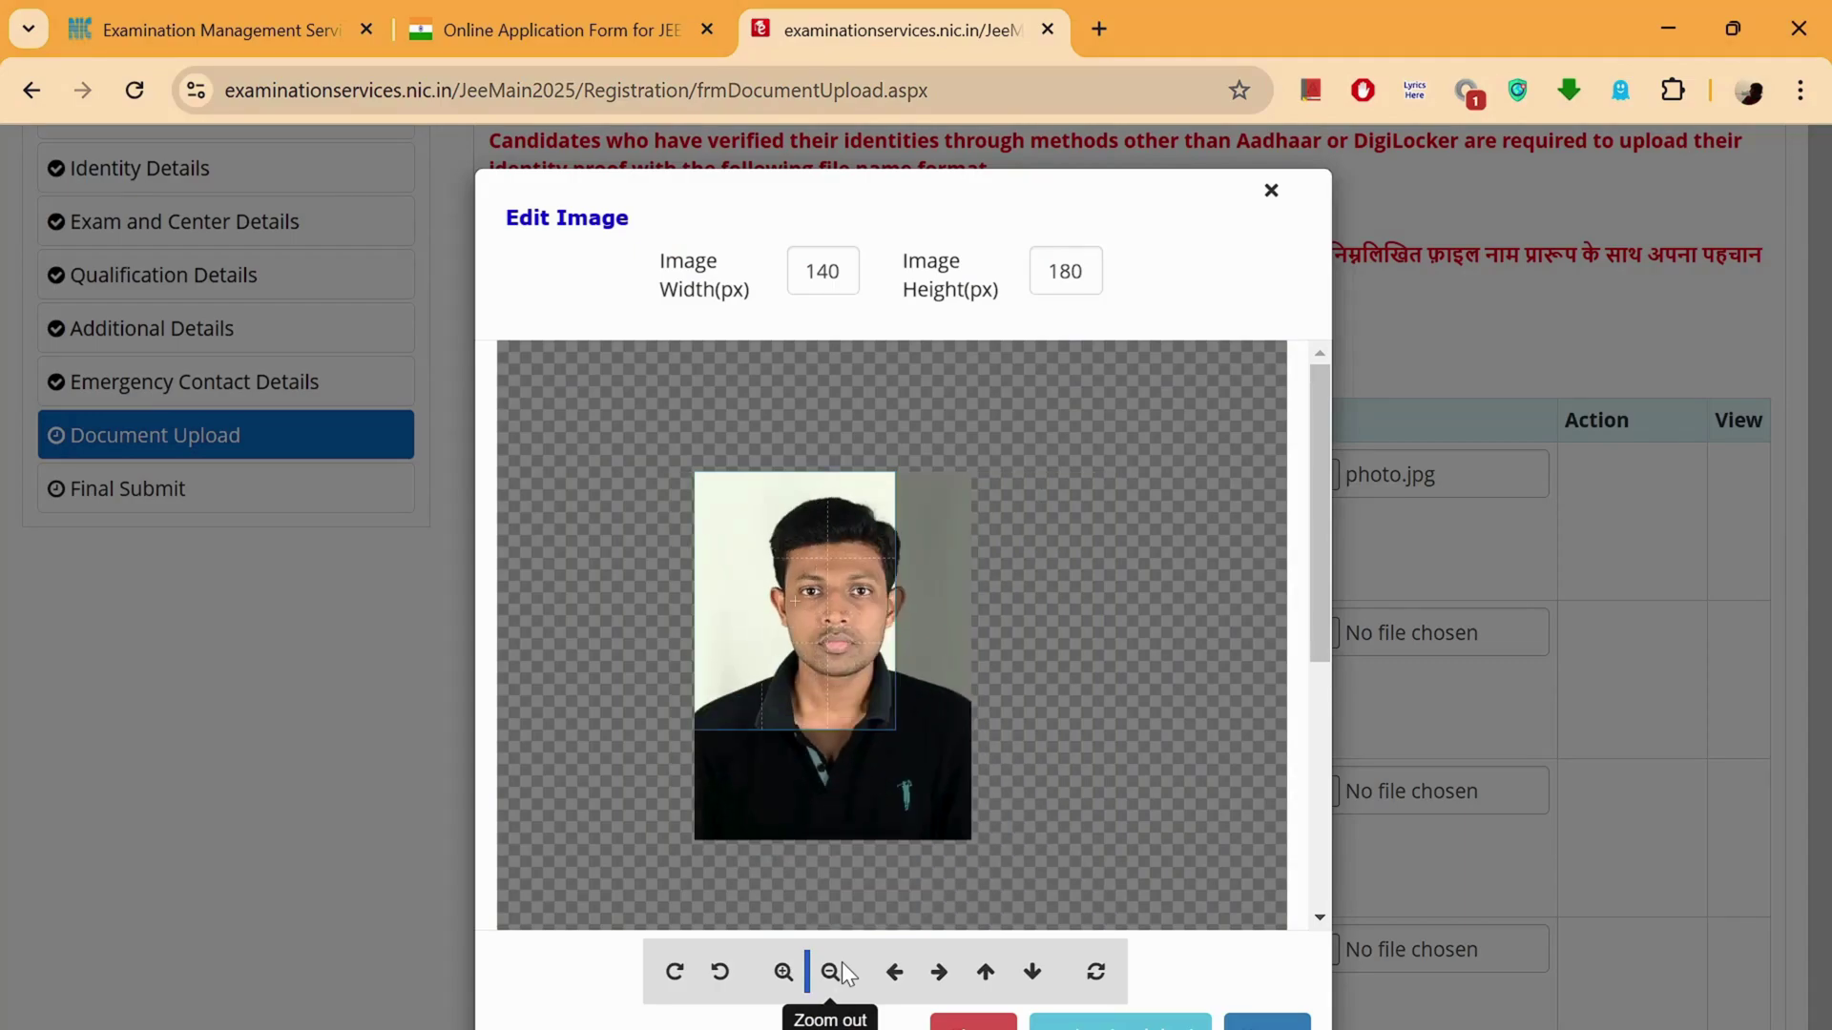
left_click(841, 964)
left_click(841, 964)
left_click(841, 963)
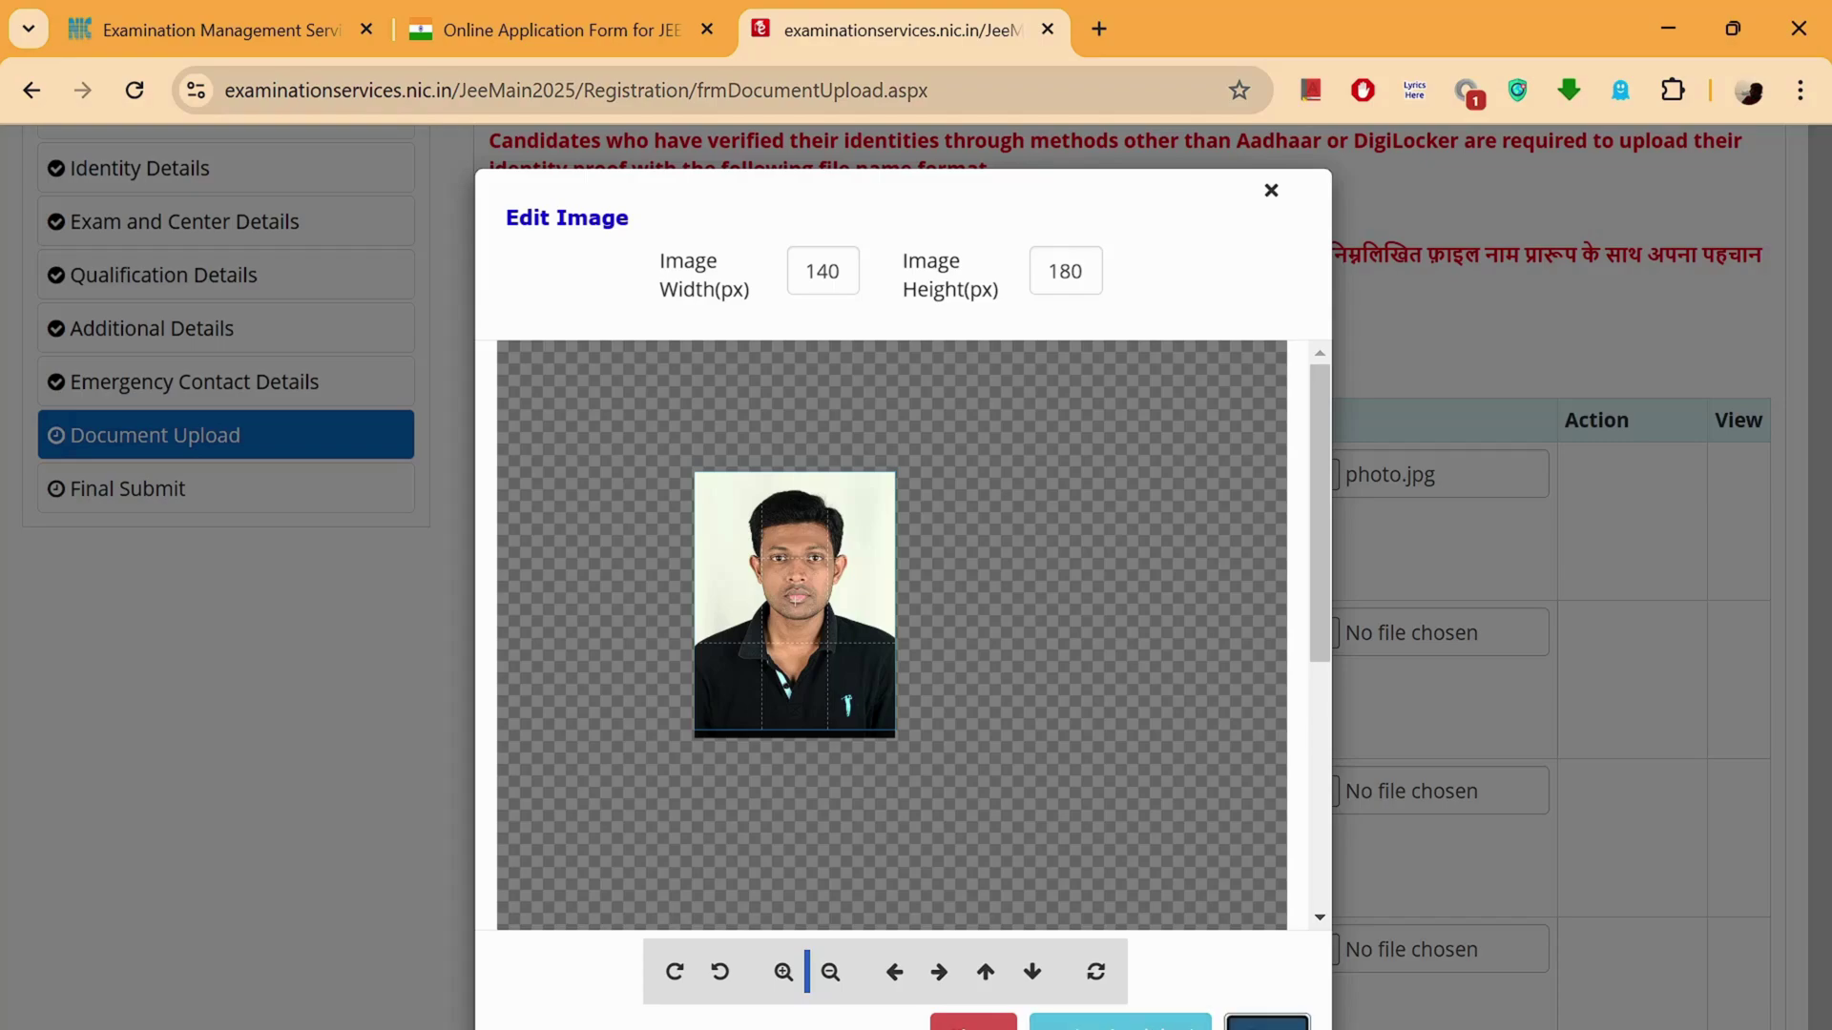
left_click(1267, 1023)
left_click(1580, 476)
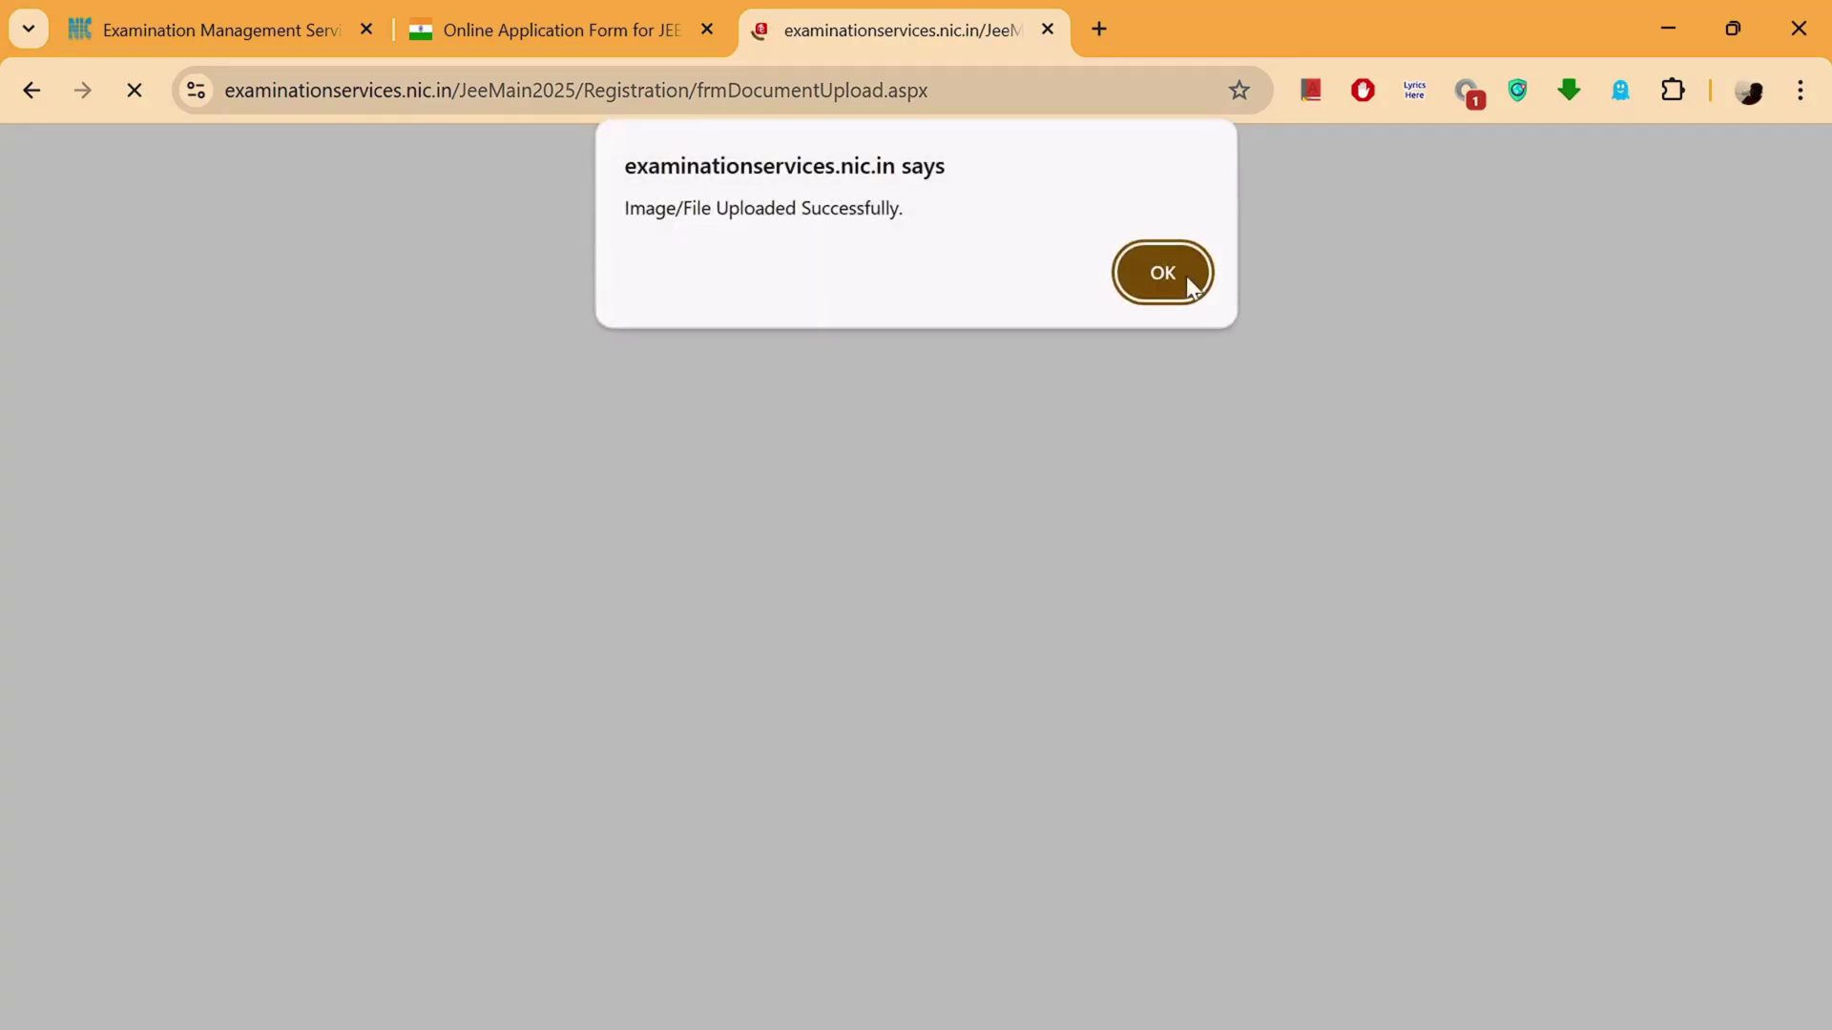
left_click(1157, 275)
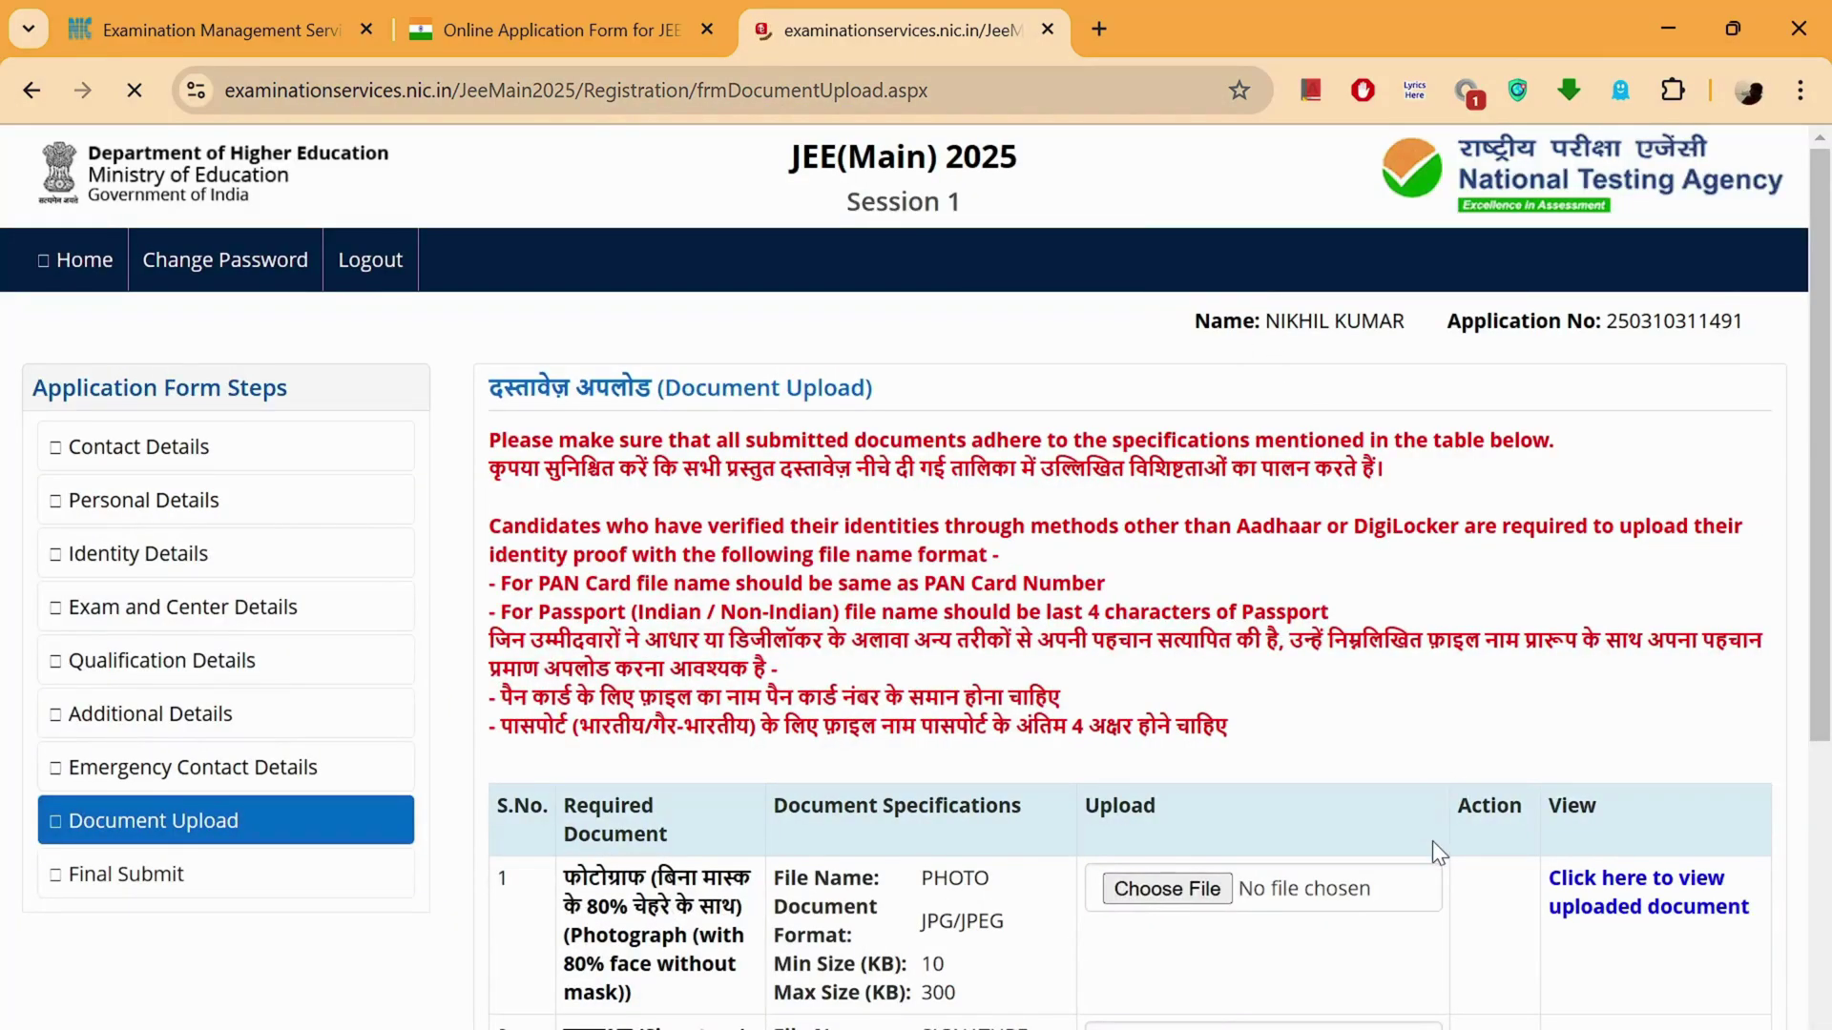
- Attach classxcertificate.pdf to the Class 10 certificate row and upload it
scroll(1436, 847, "down", 5)
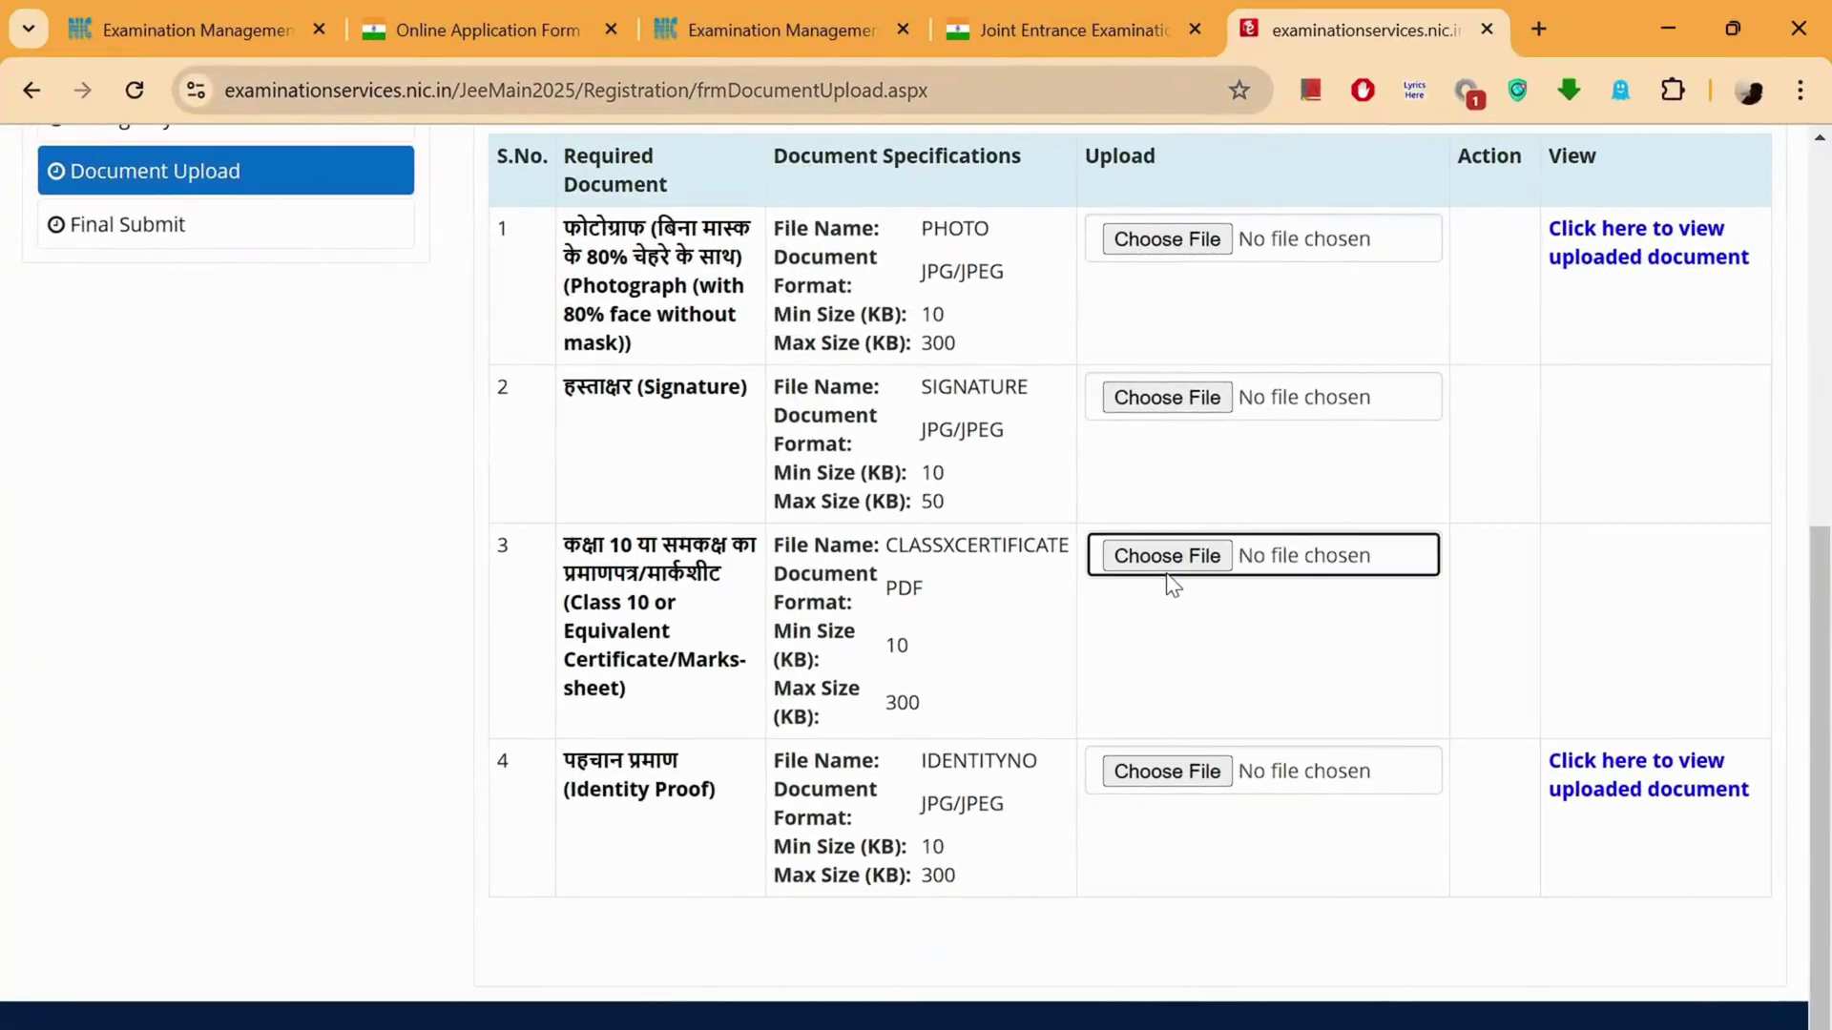
left_click(1166, 562)
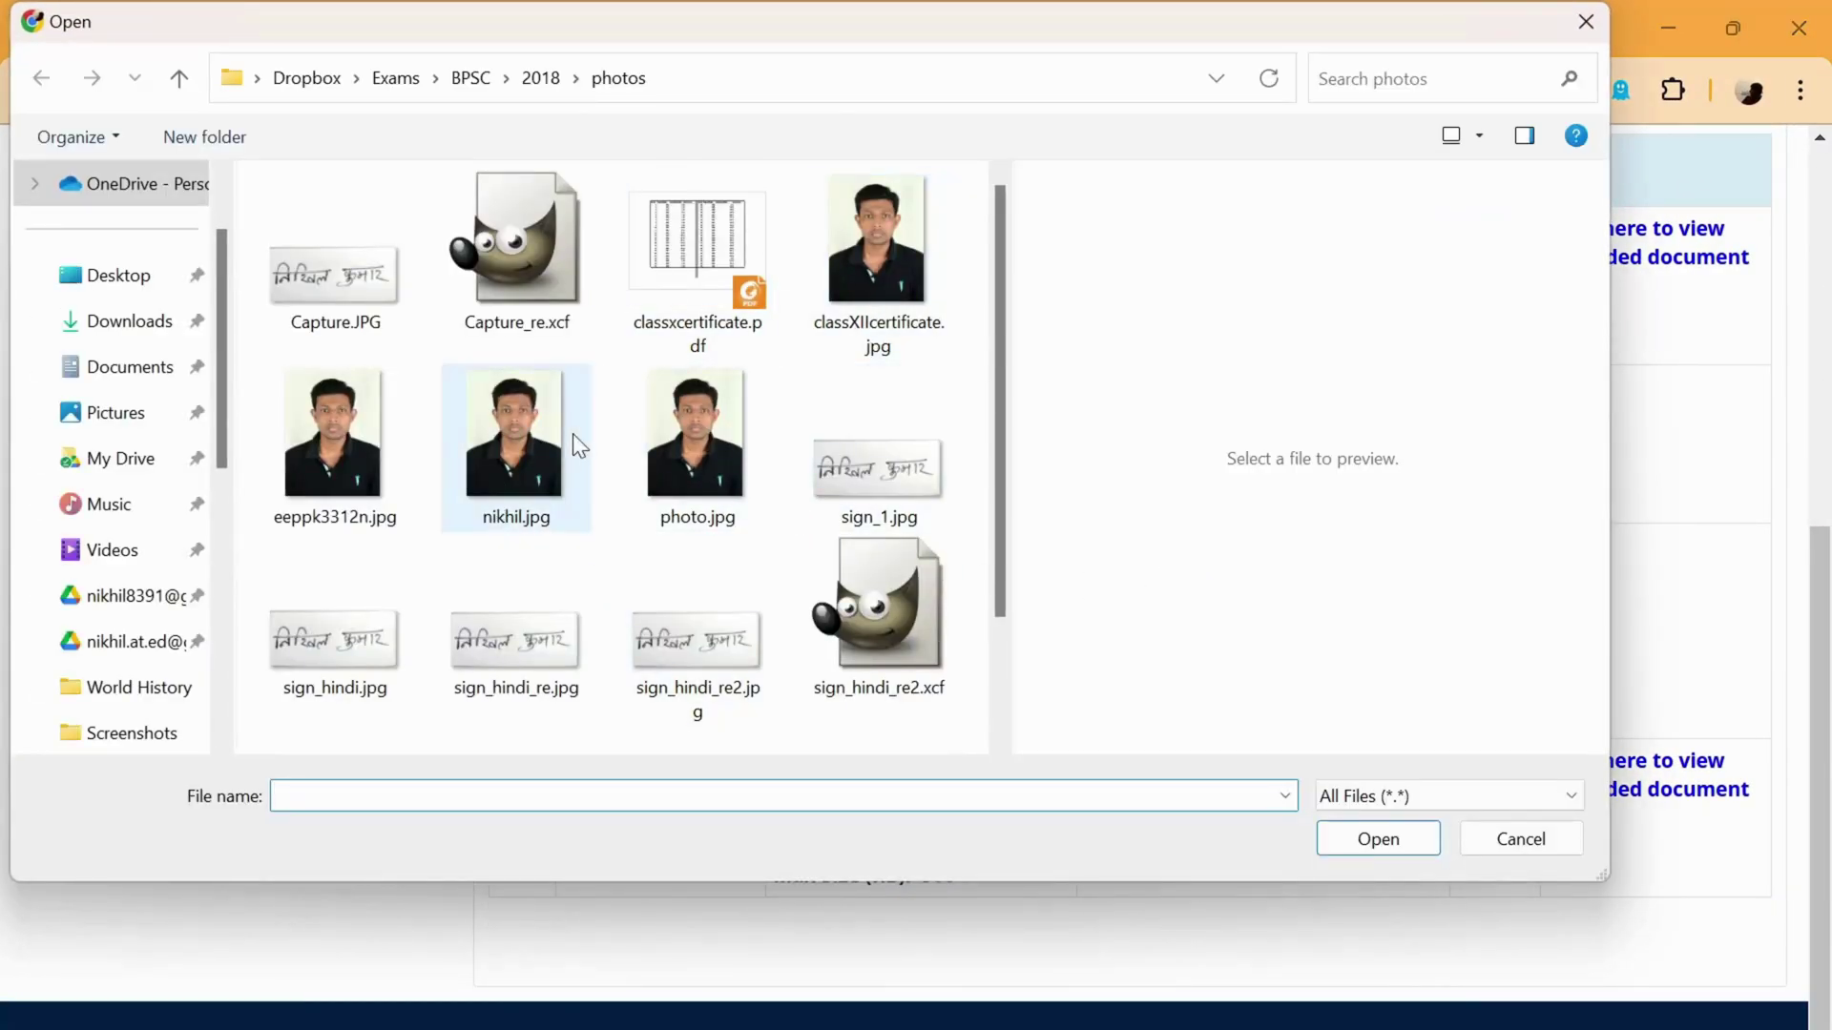
left_click(690, 271)
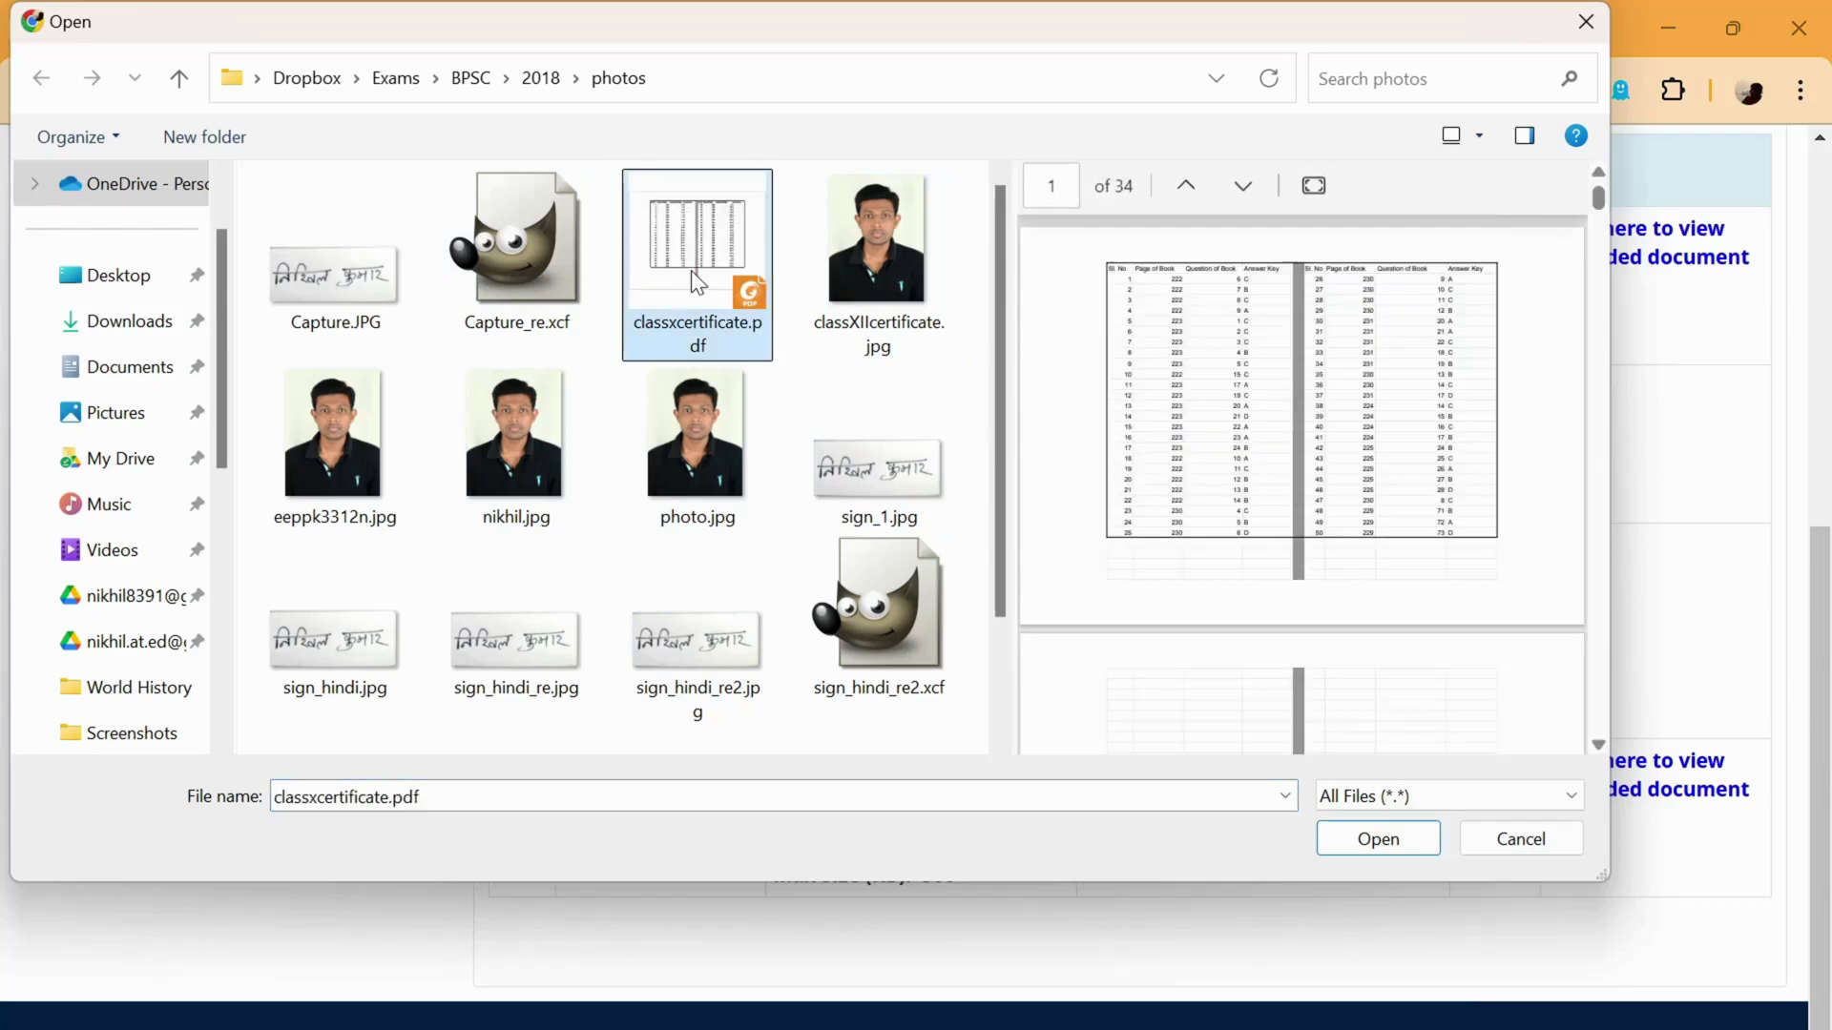
double_click(691, 270)
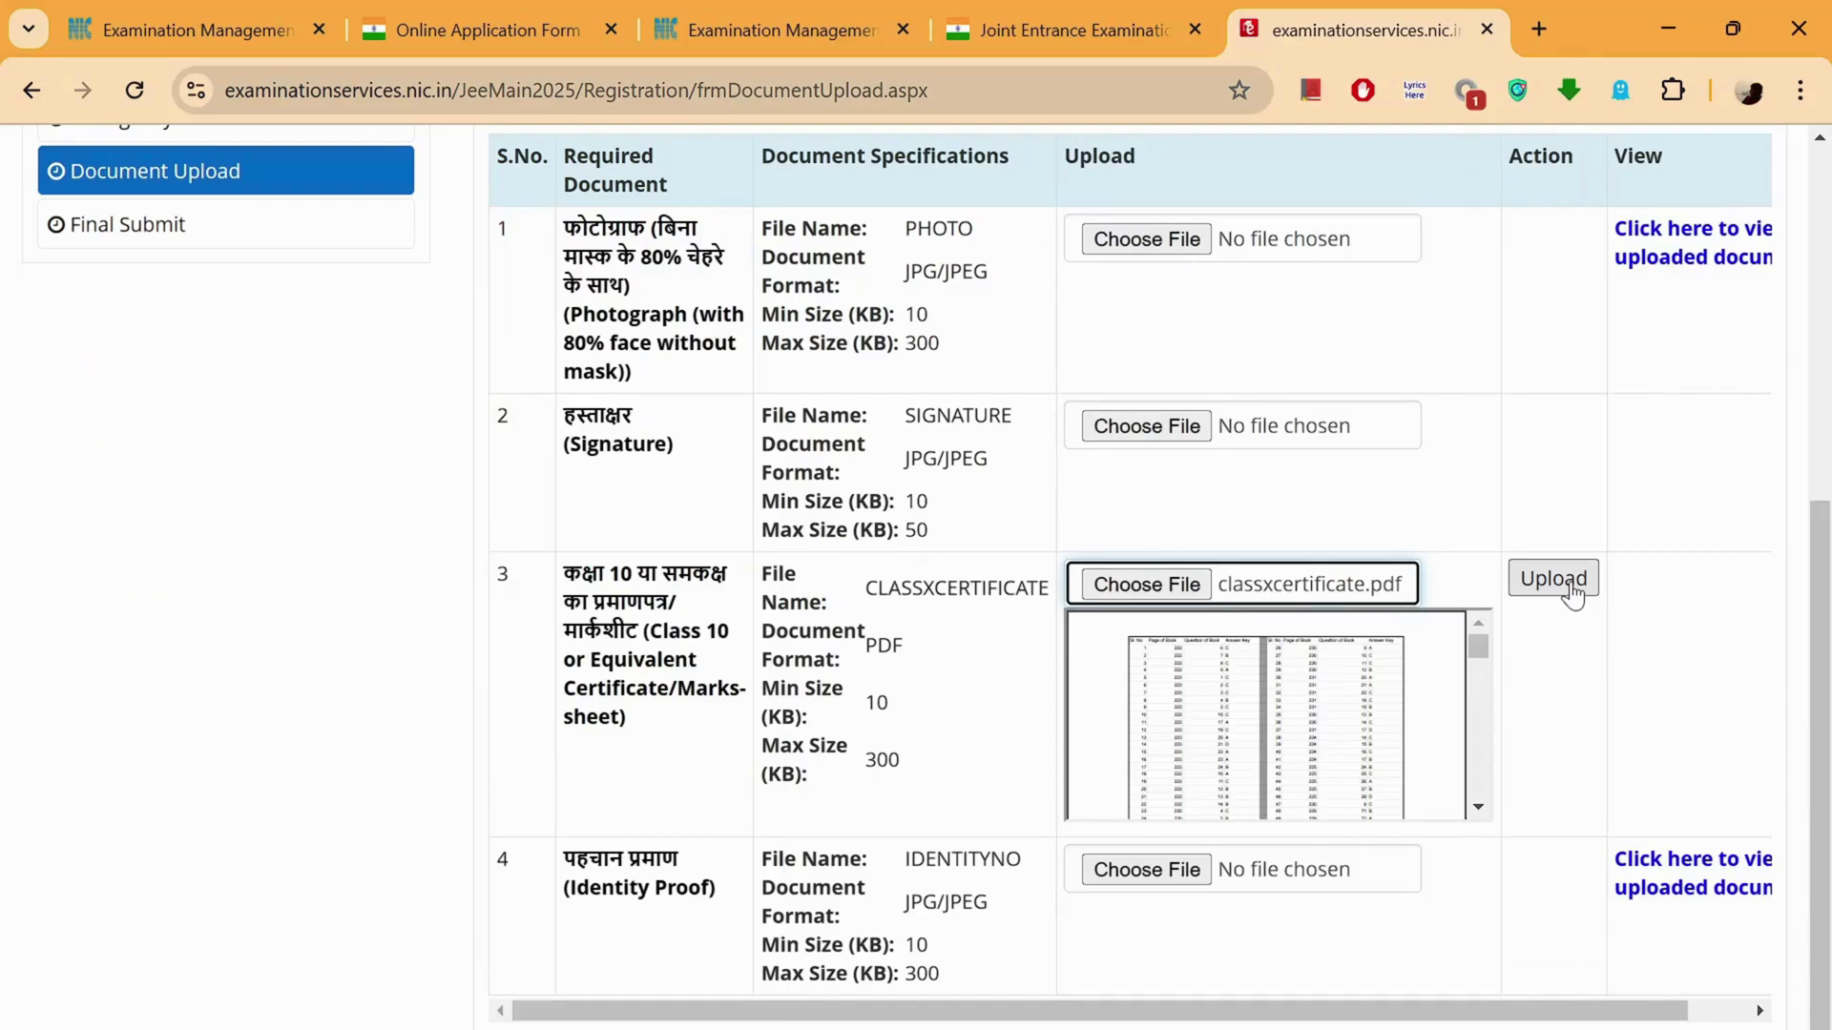
left_click(1570, 584)
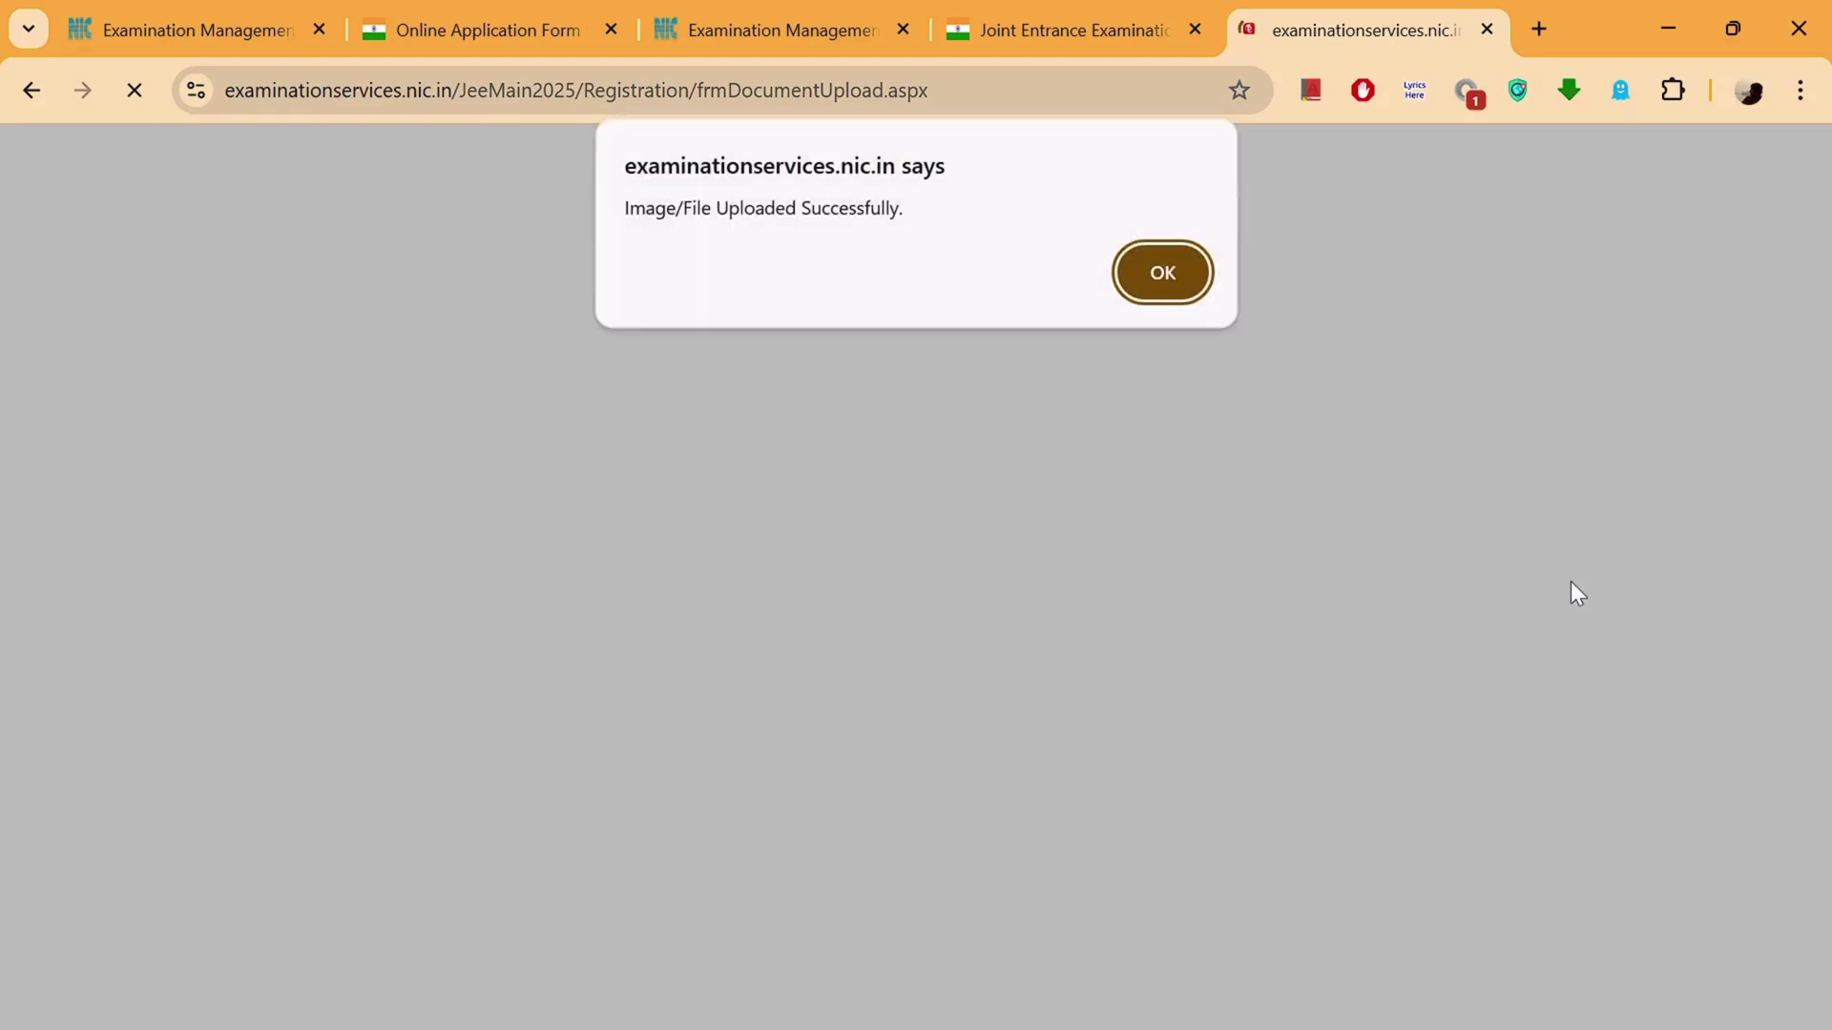
left_click(1157, 274)
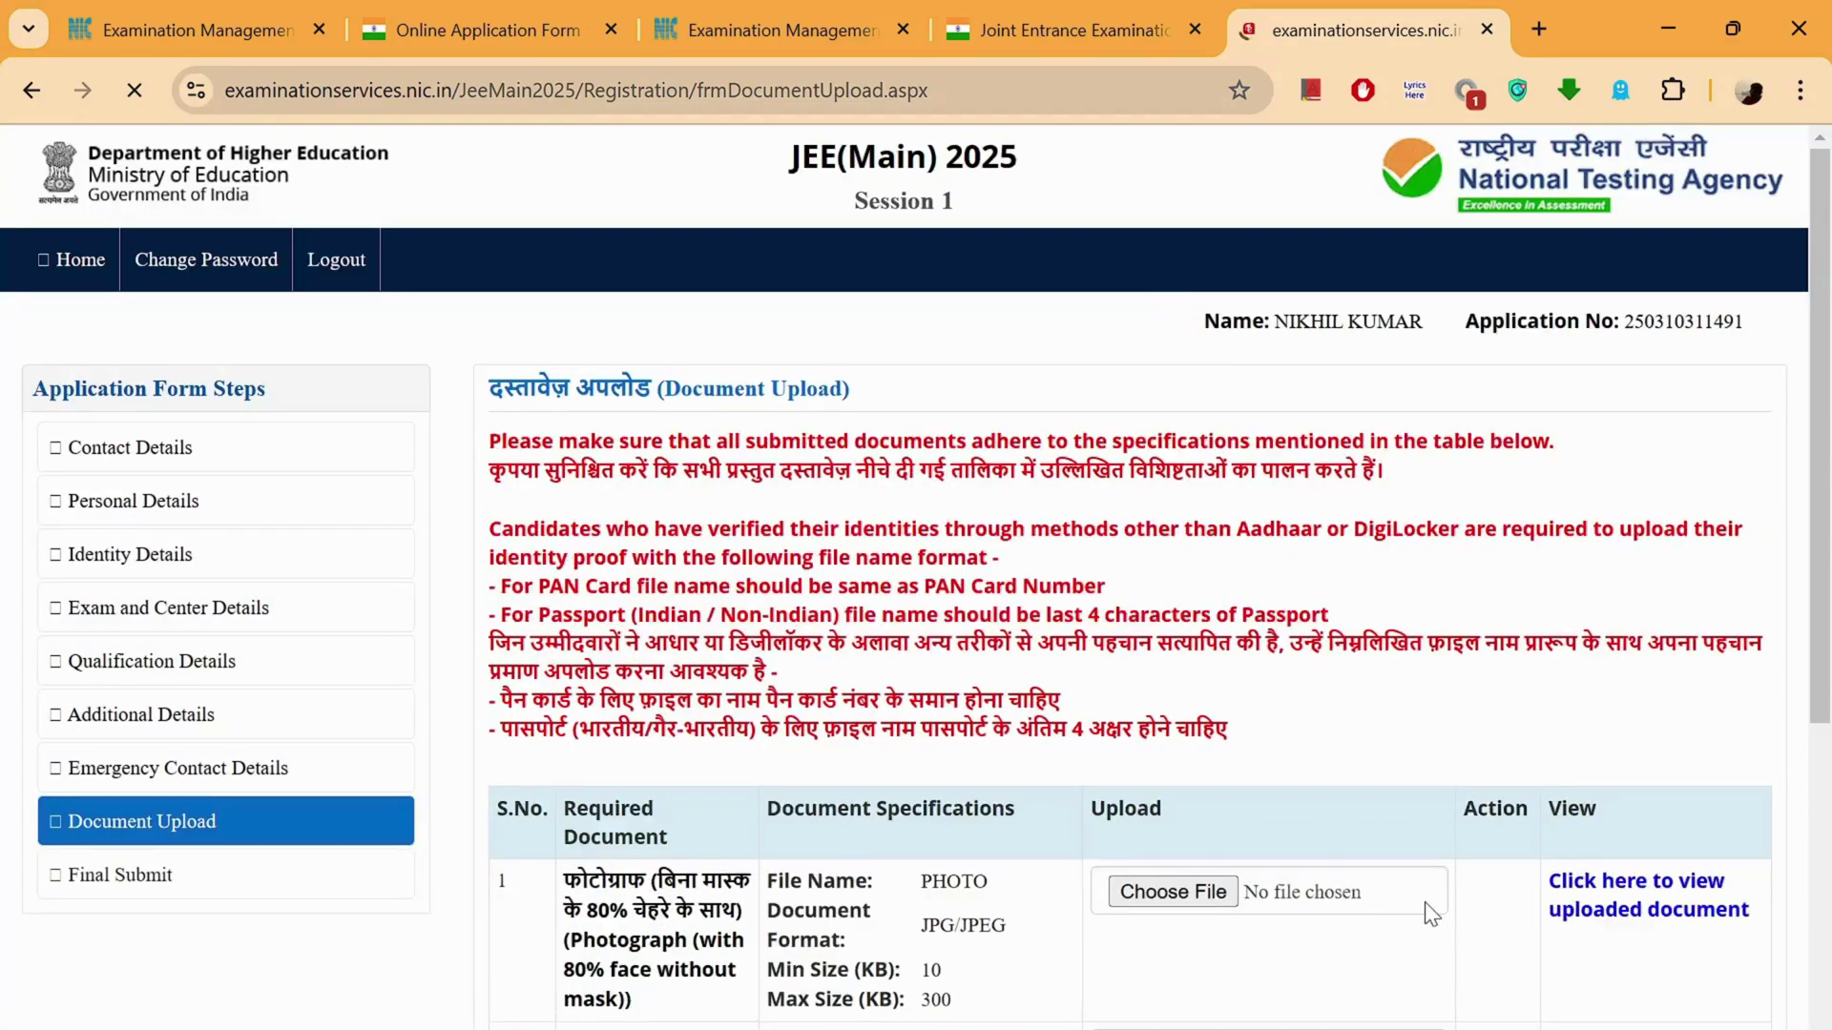
- Attach signature.jpg to the signature row, keep it uncropped, and upload it
scroll(1424, 902, "down", 6)
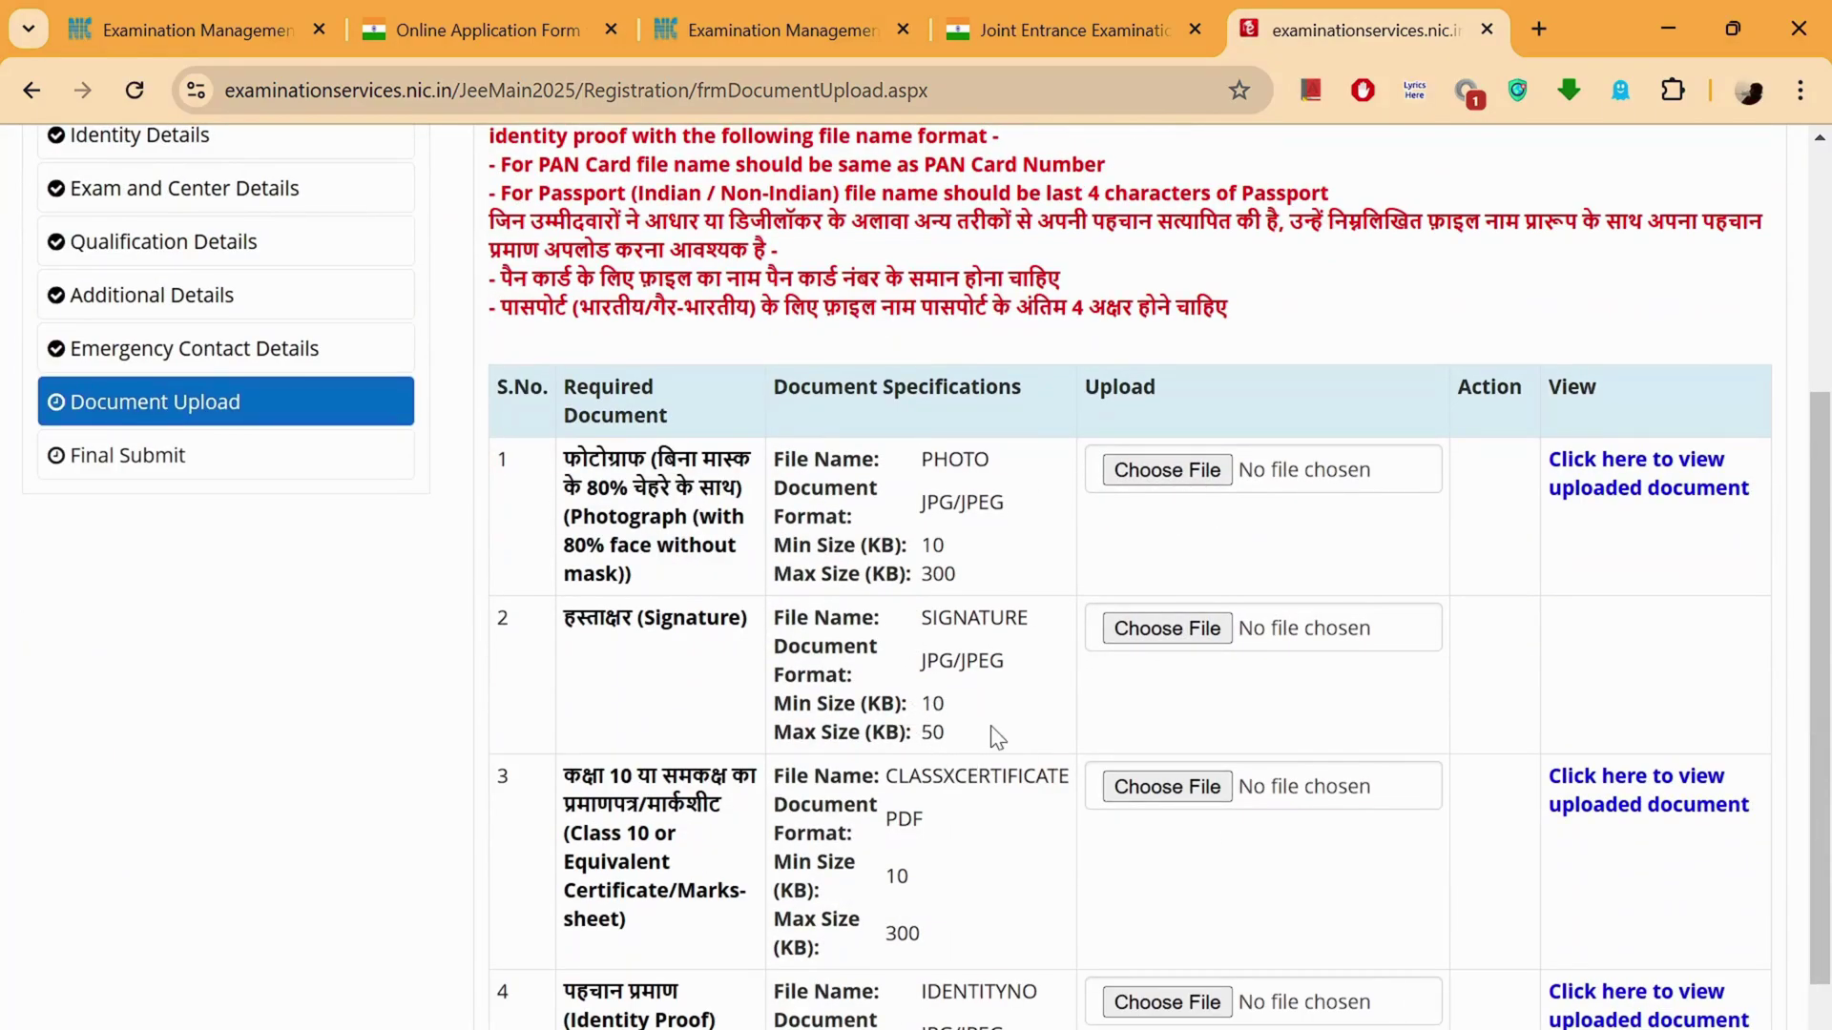
left_click(1164, 632)
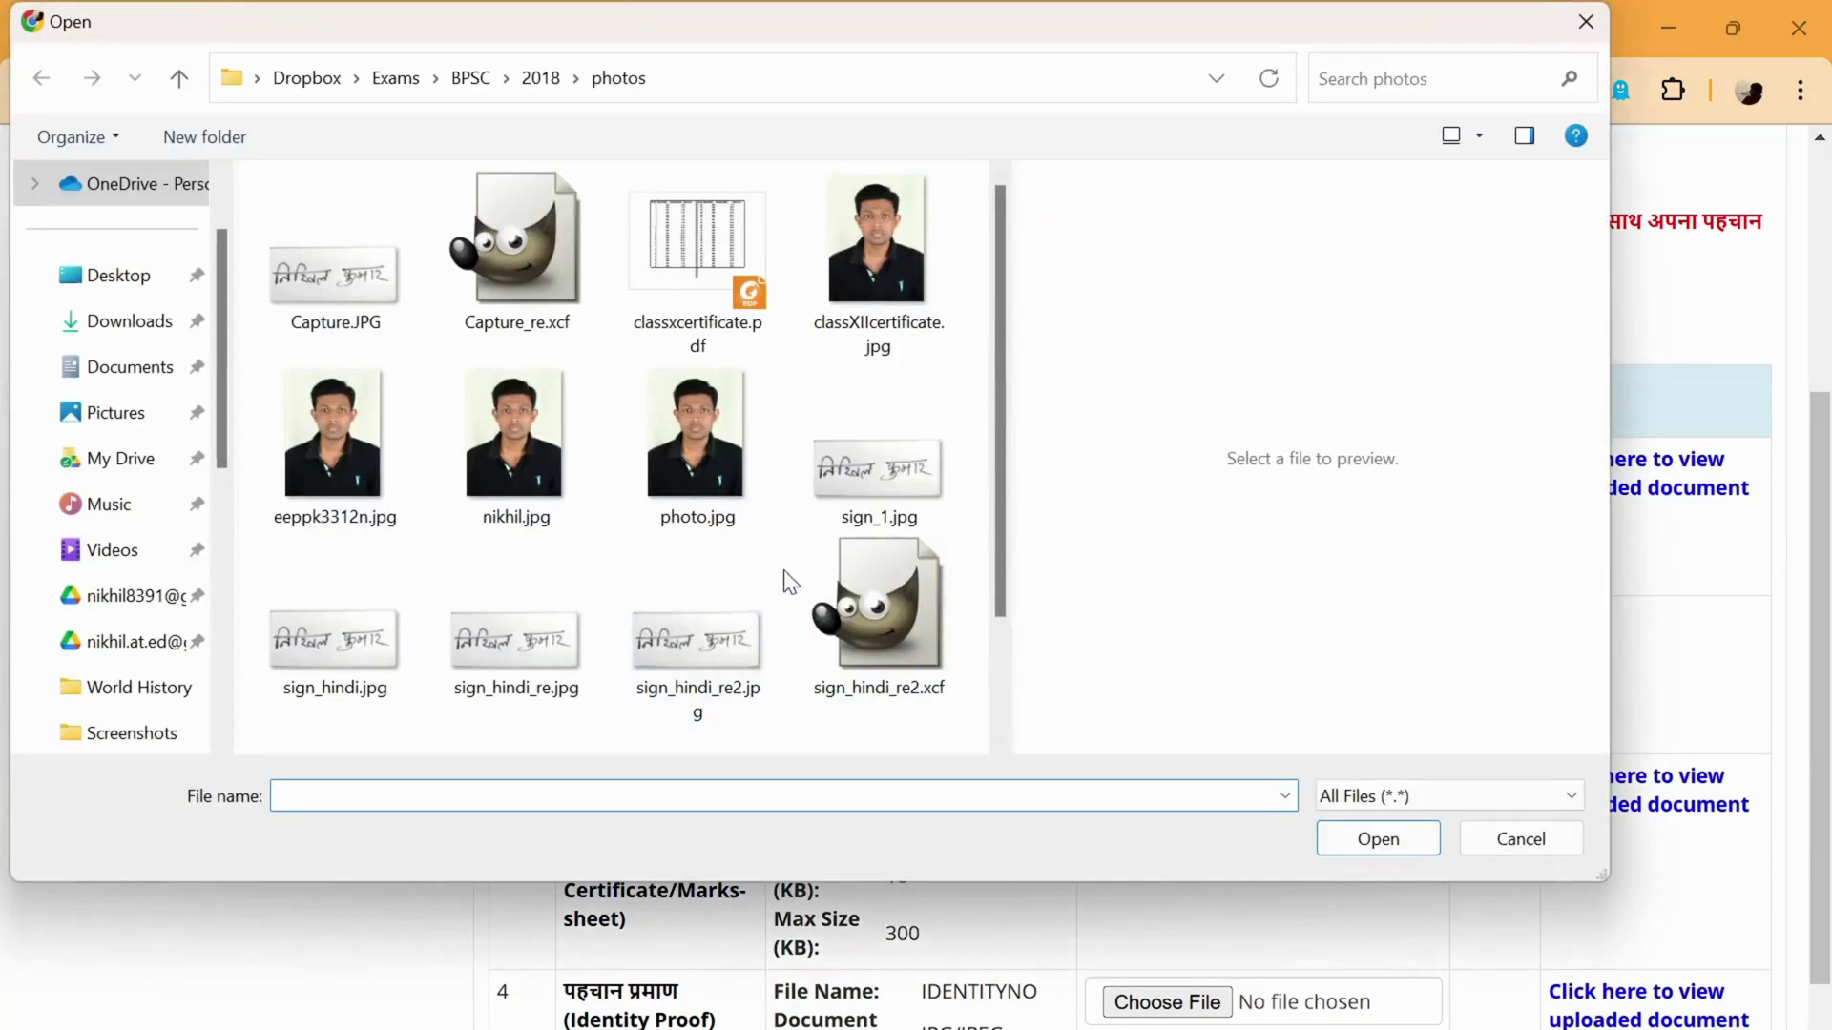
scroll(633, 614, "down", 2)
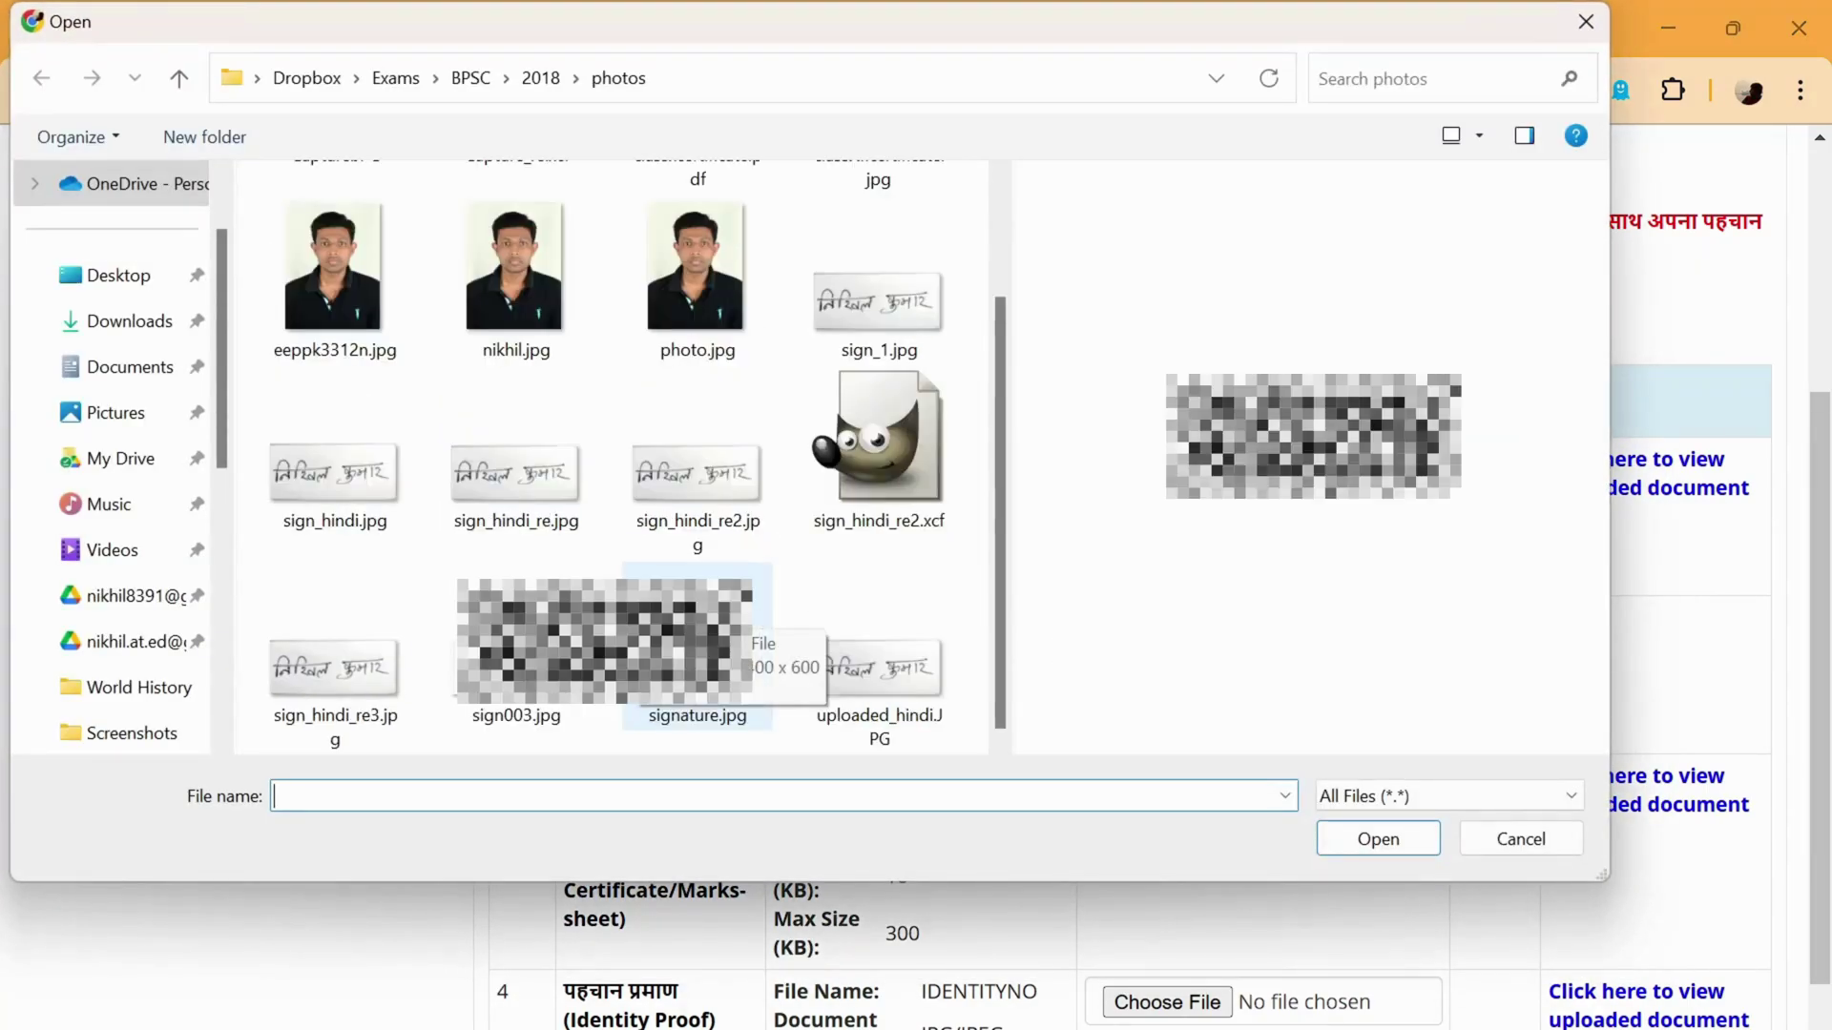
double_click(668, 673)
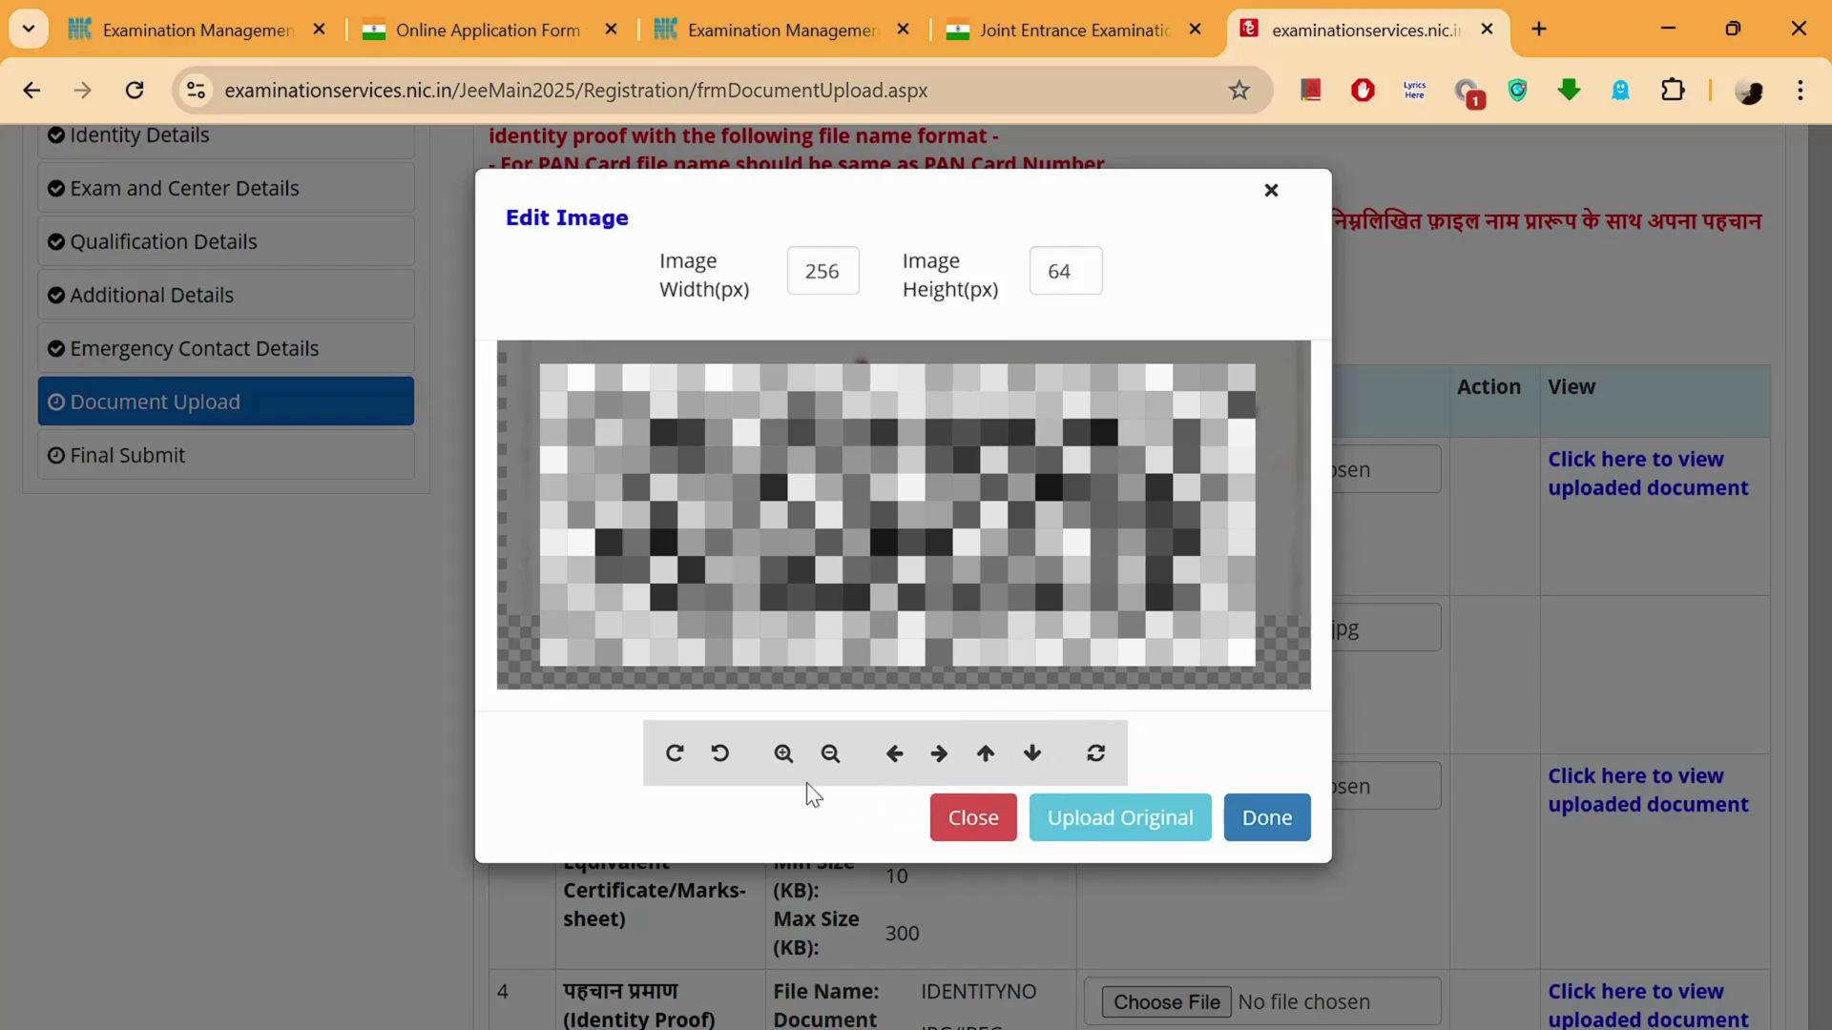
left_click(1135, 818)
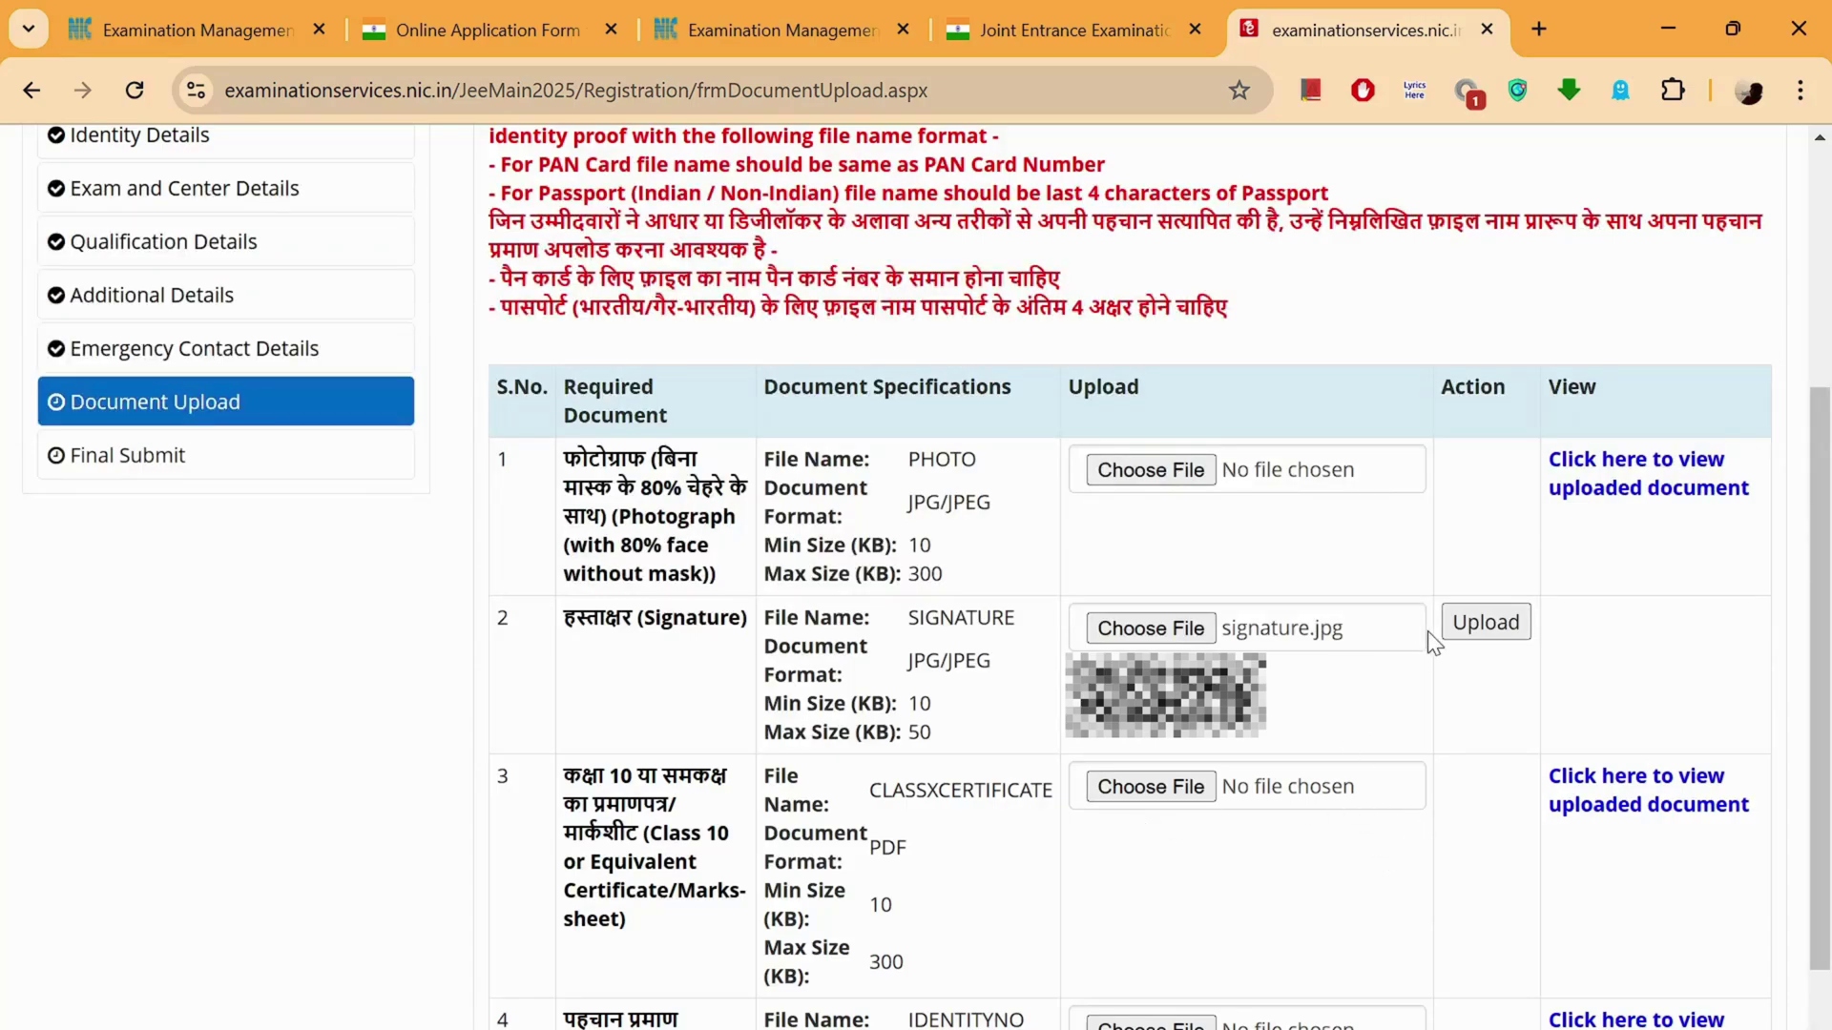
left_click(1472, 634)
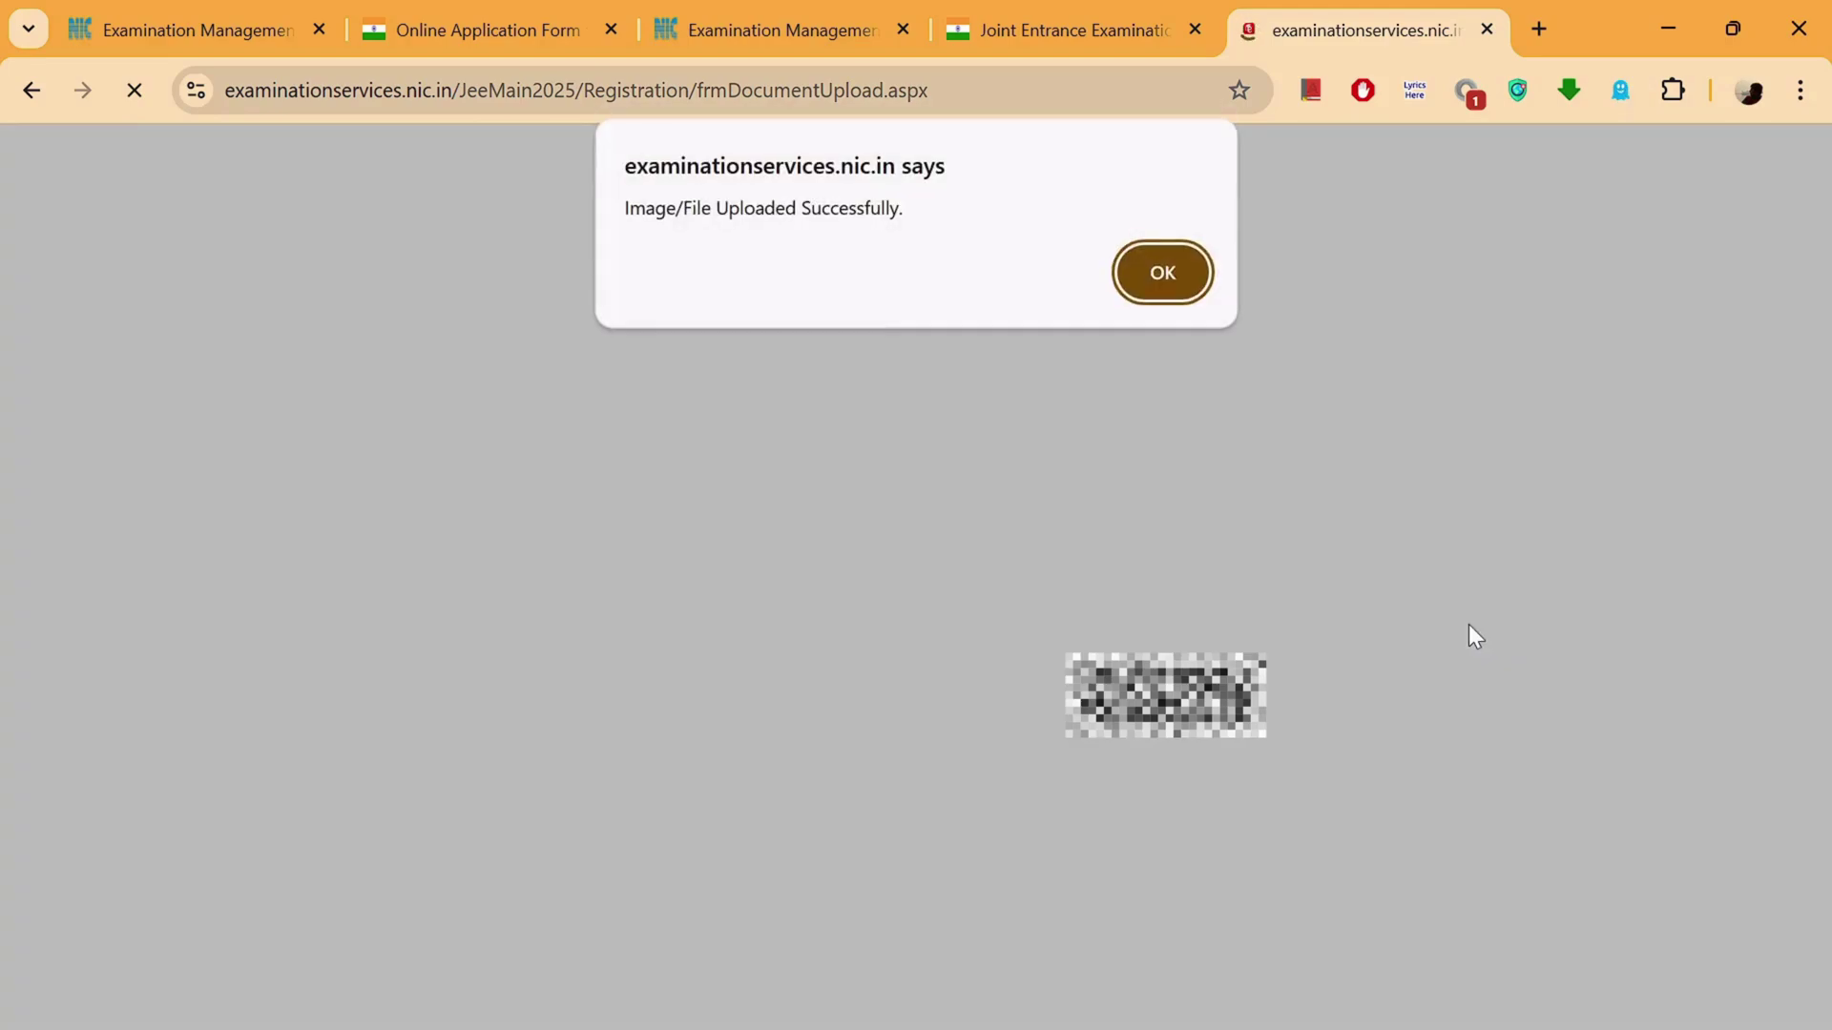
left_click(1158, 269)
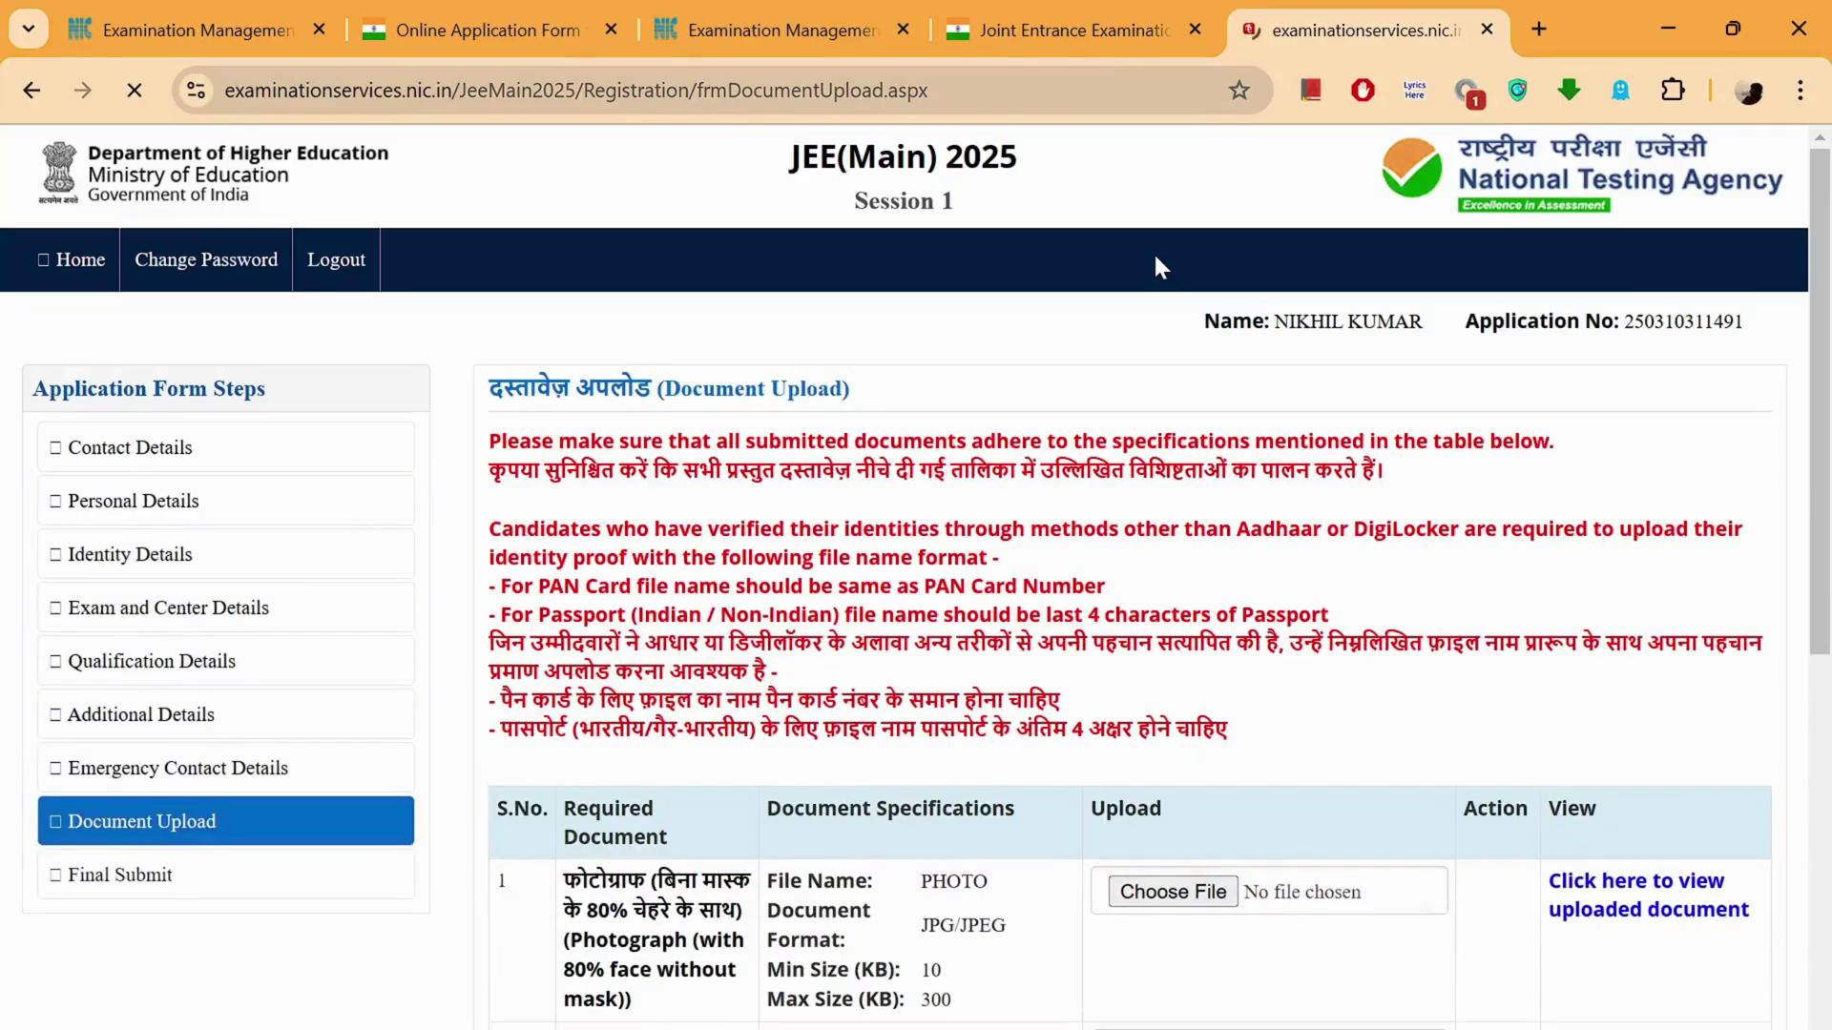
- Enter the displayed CAPTCHA code and confirm final submission of the document form
scroll(1417, 832, "down", 8)
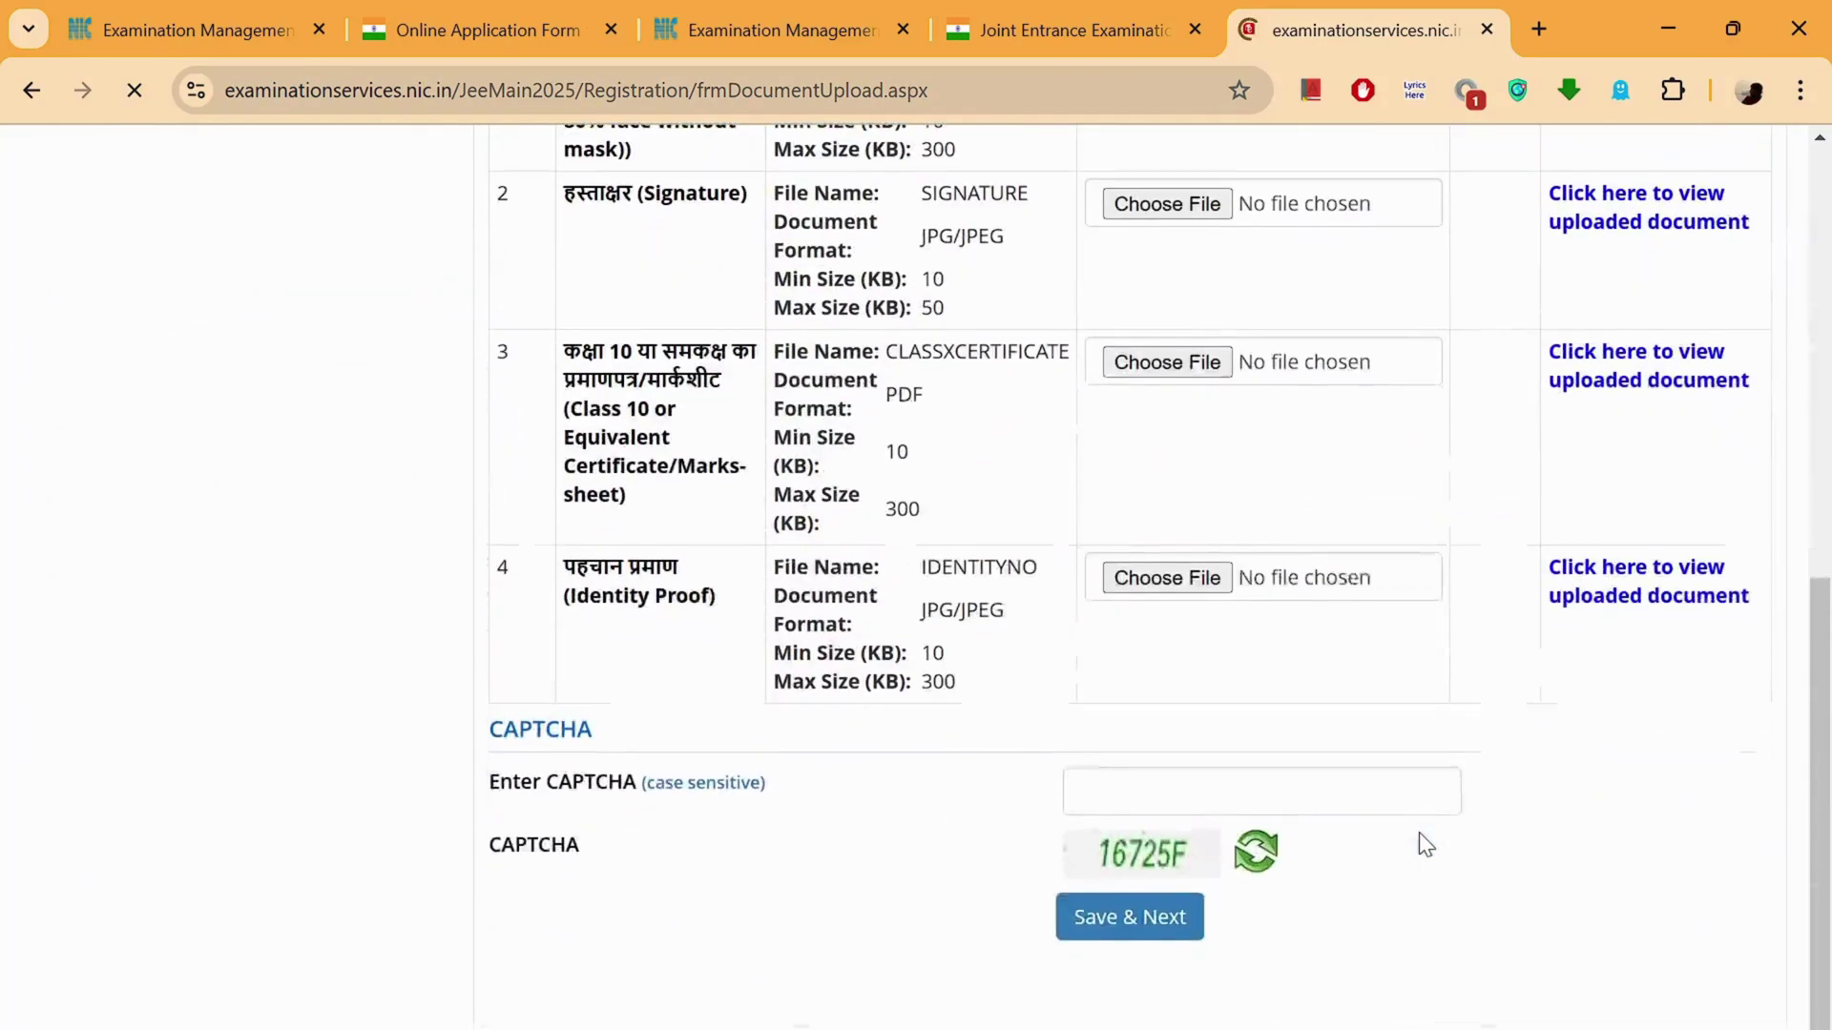
scroll(1417, 831, "down", 1)
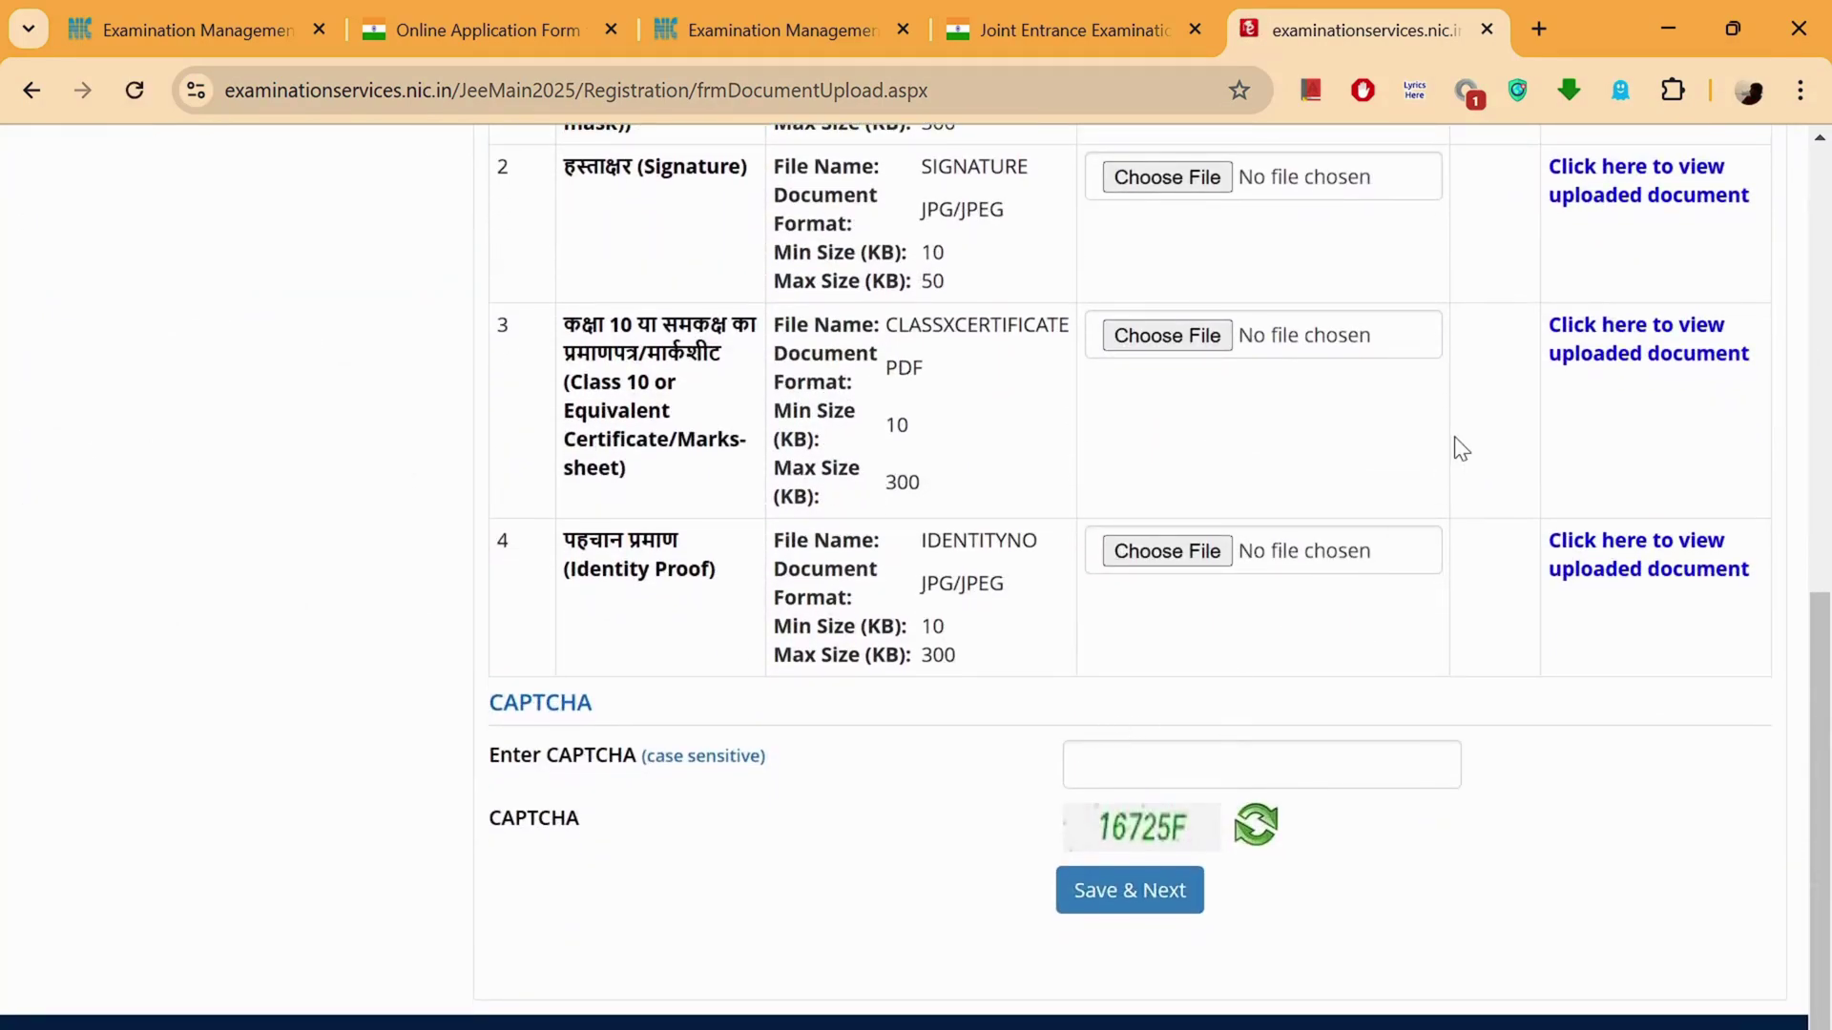
scroll(1454, 437, "up", 6)
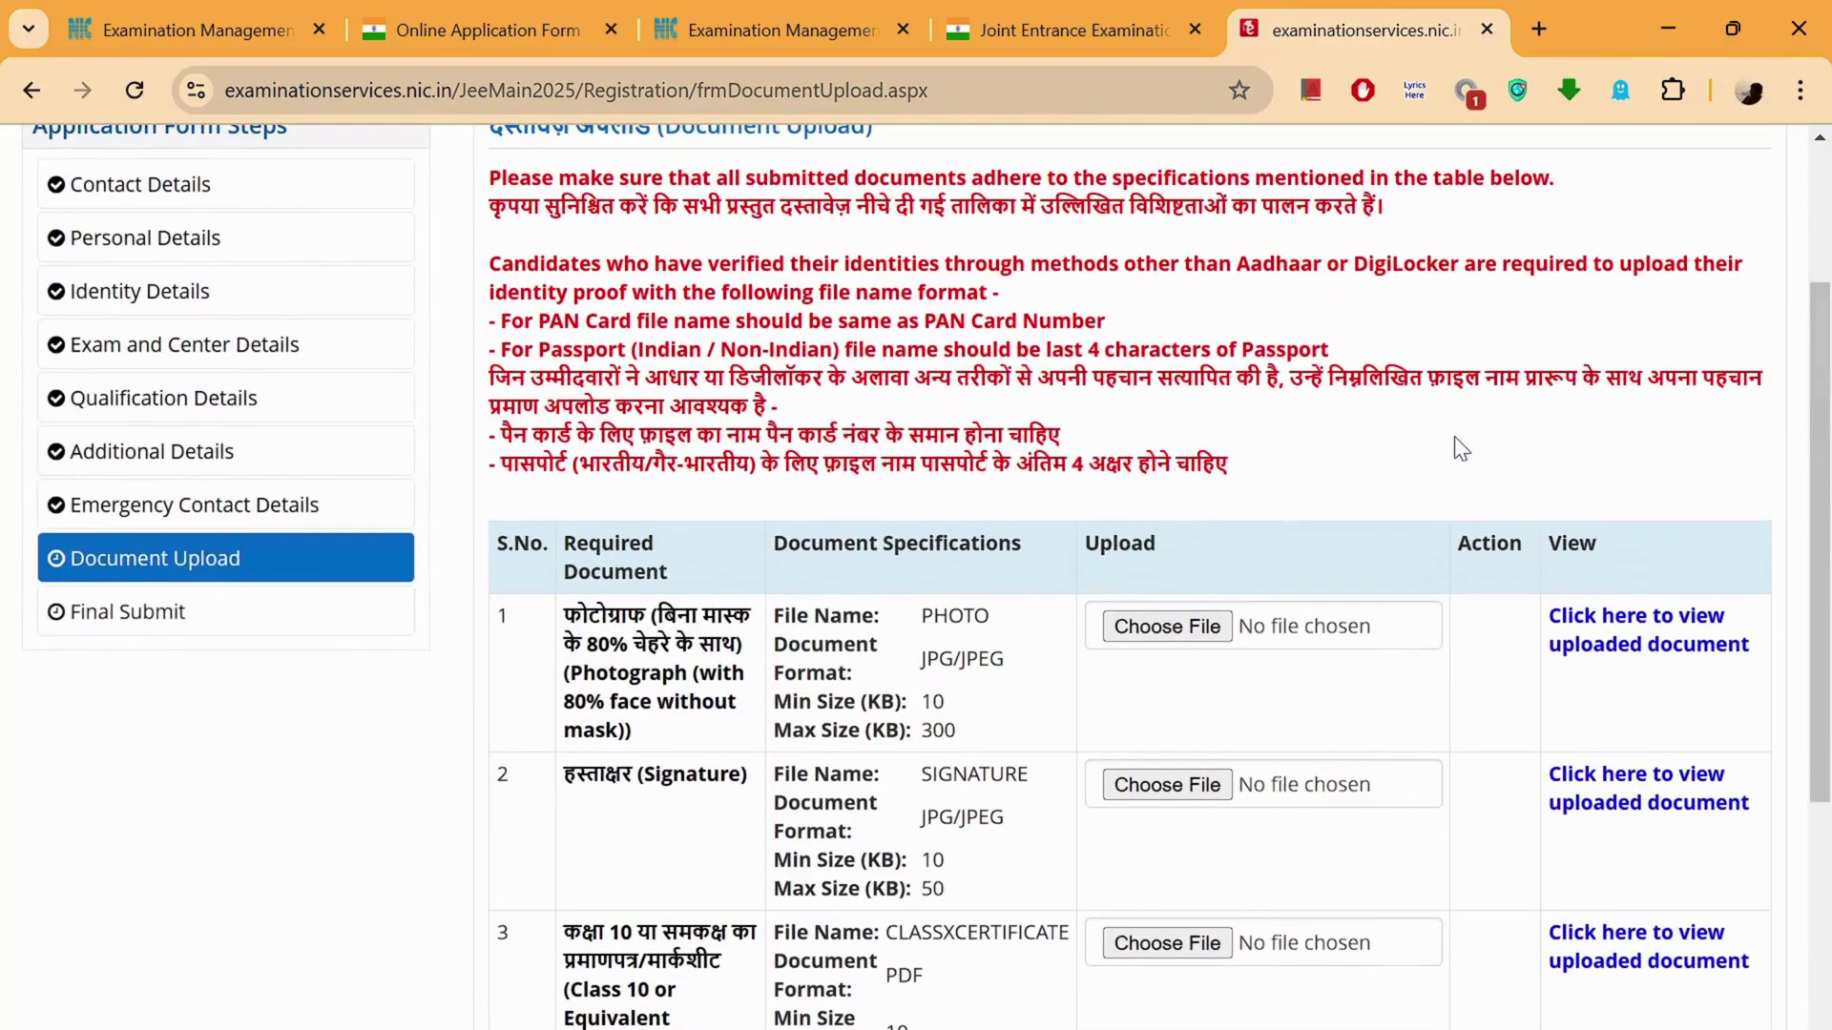
scroll(1454, 437, "down", 3)
scroll(1454, 437, "down", 1)
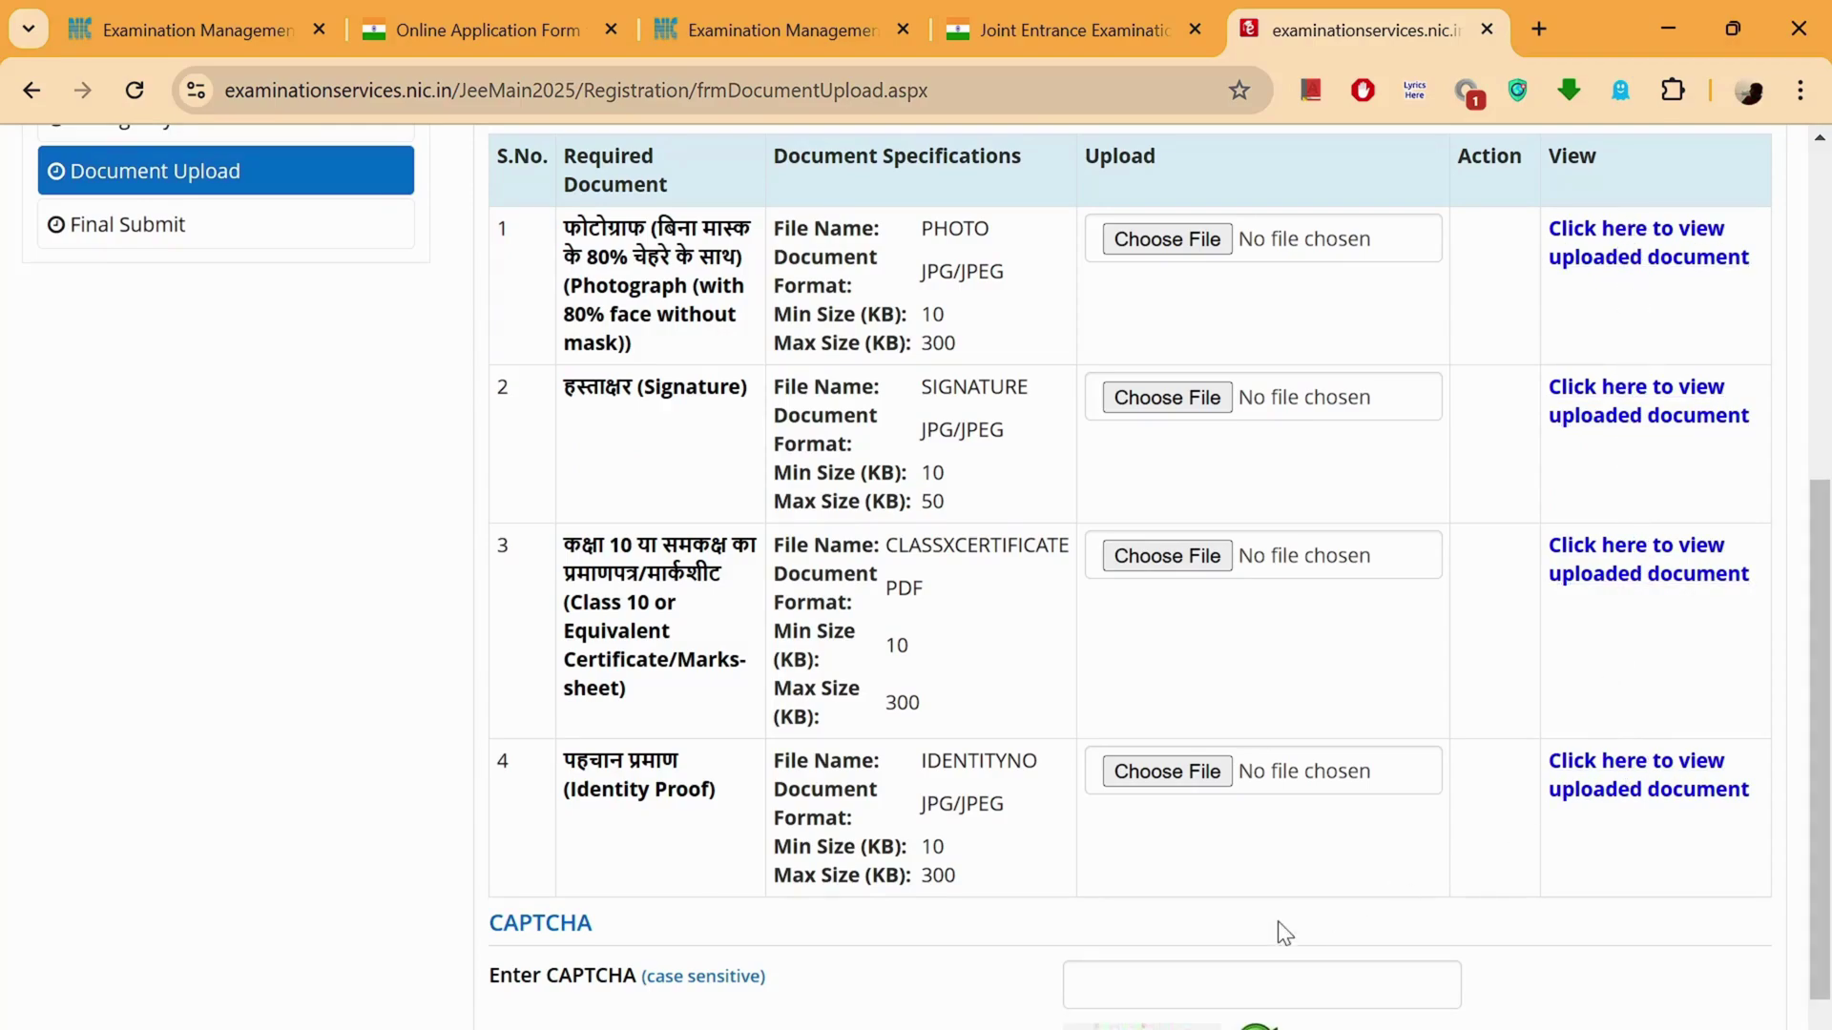
left_click(1205, 985)
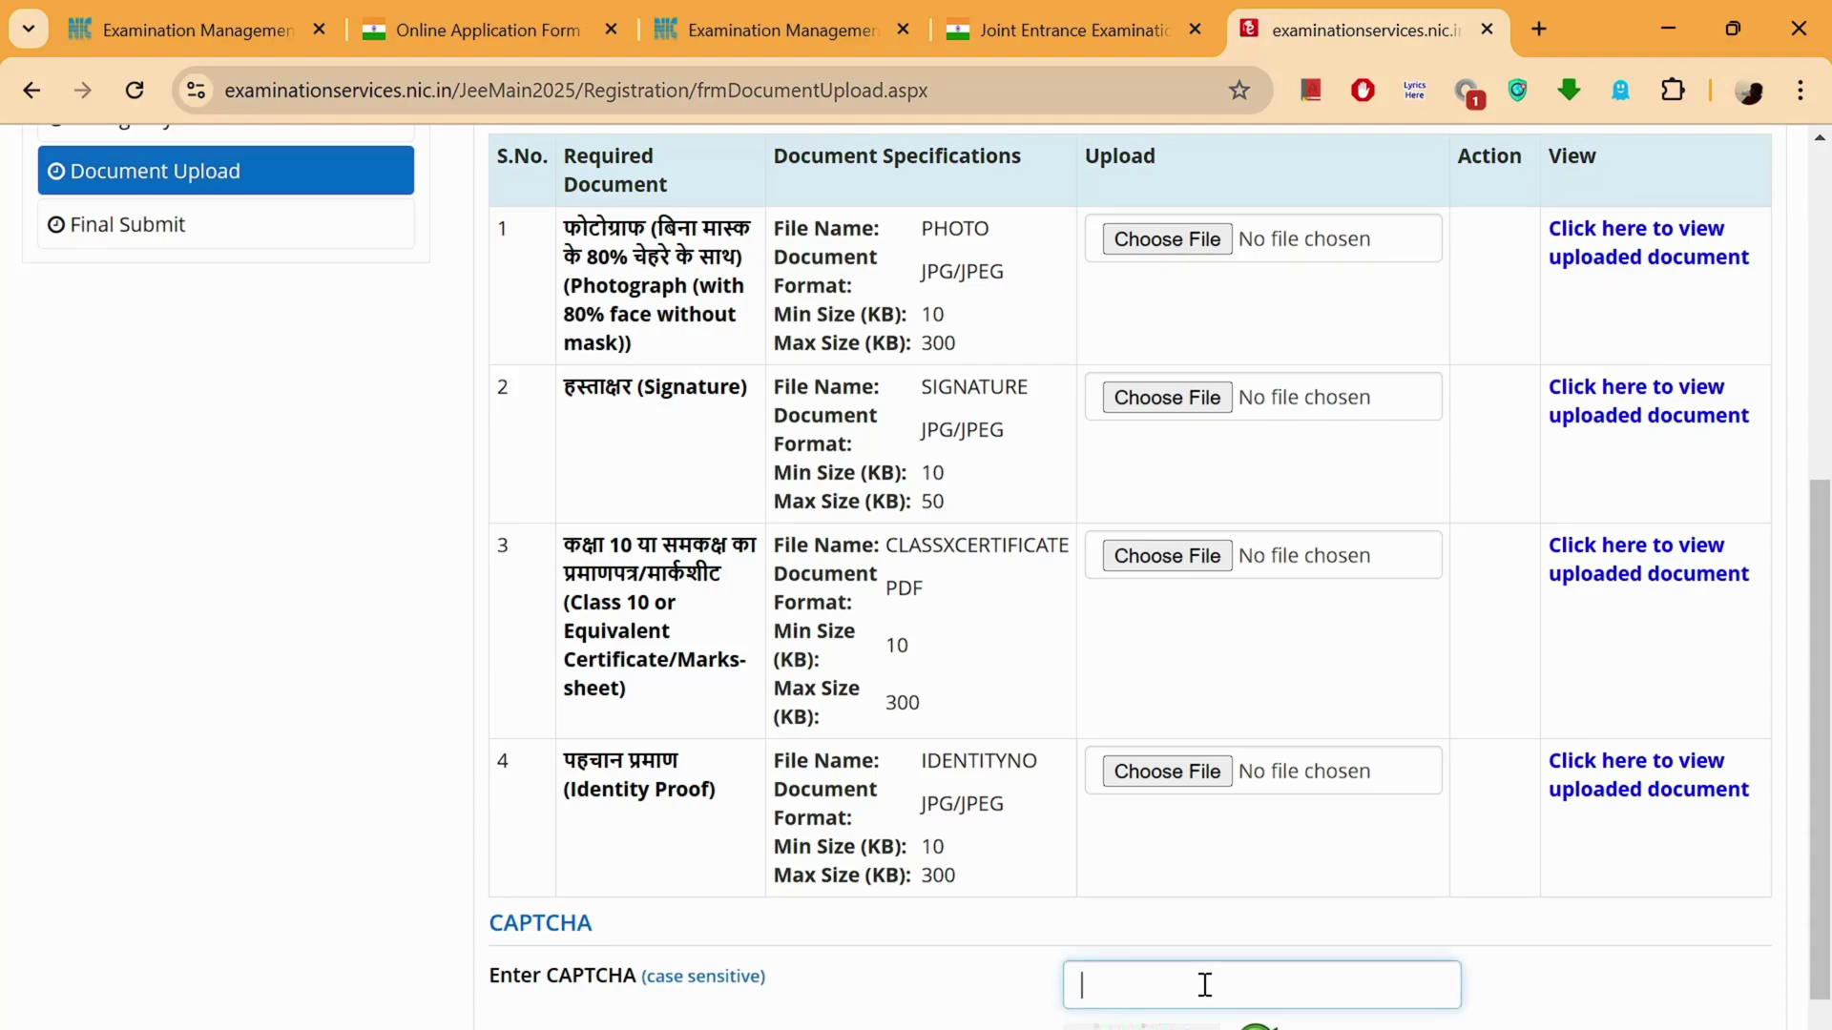
type("16725F")
key("Return")
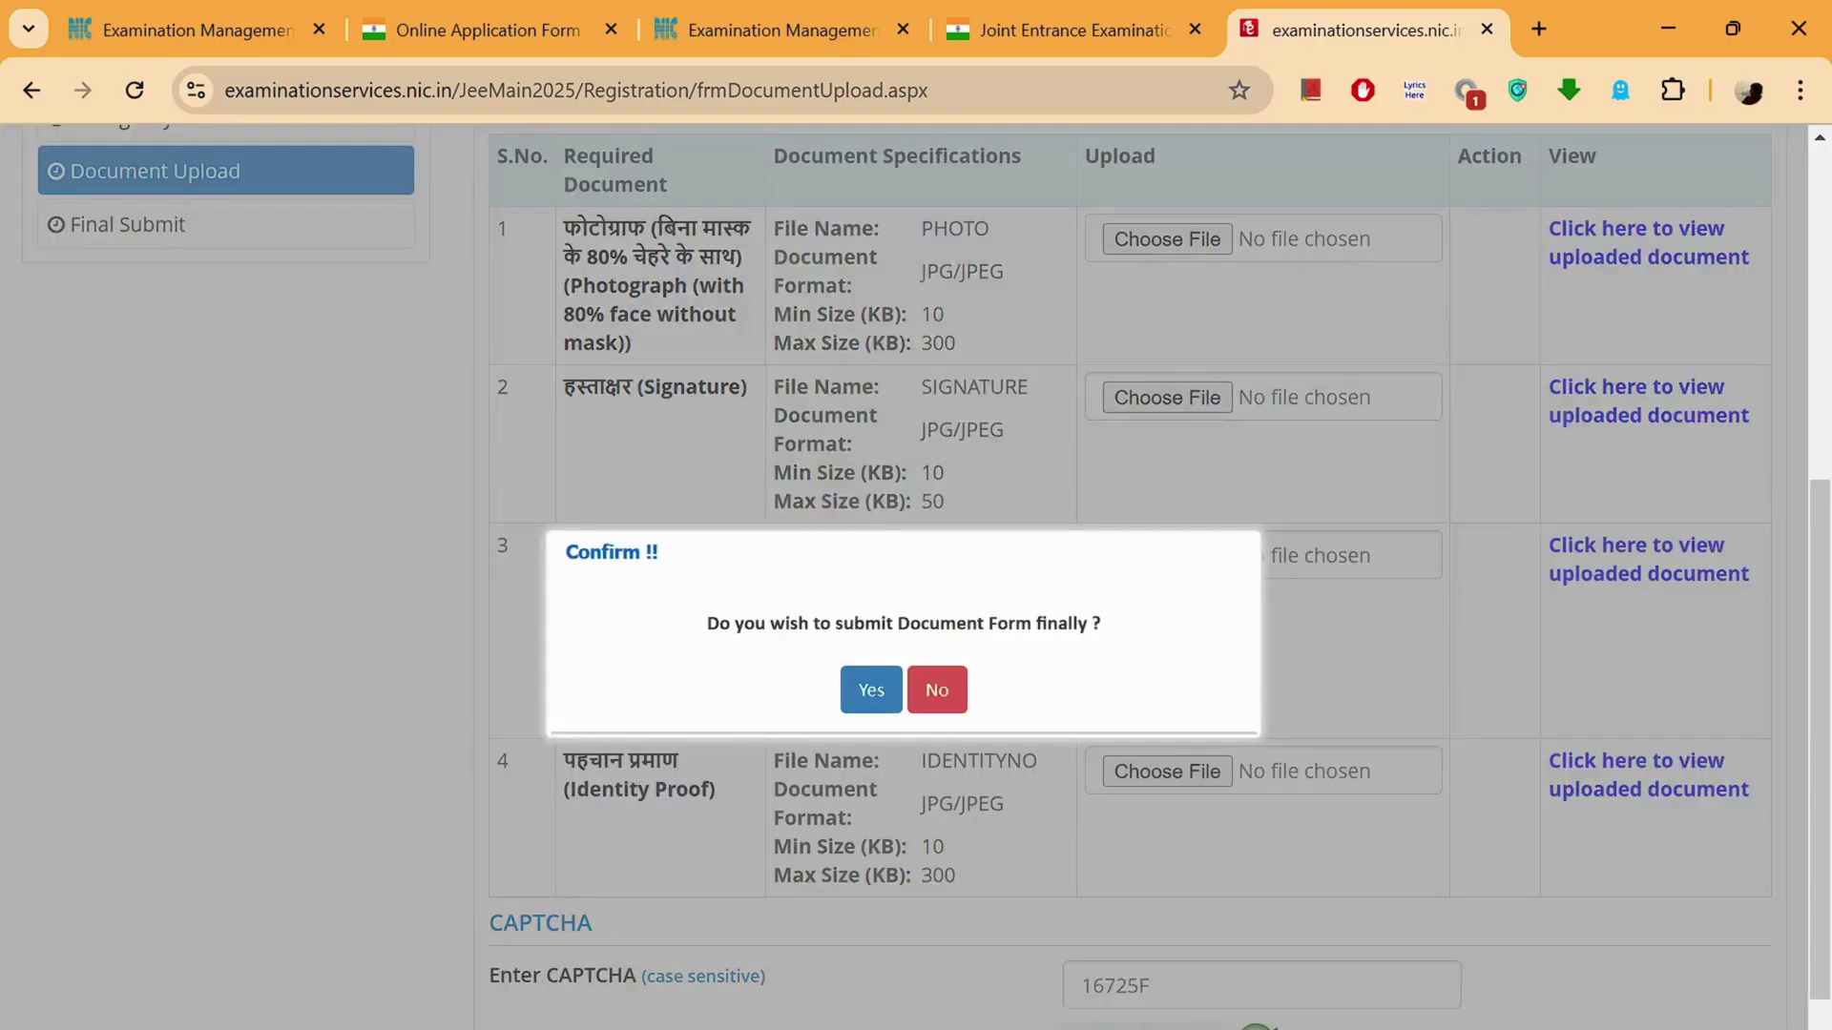
left_click(879, 707)
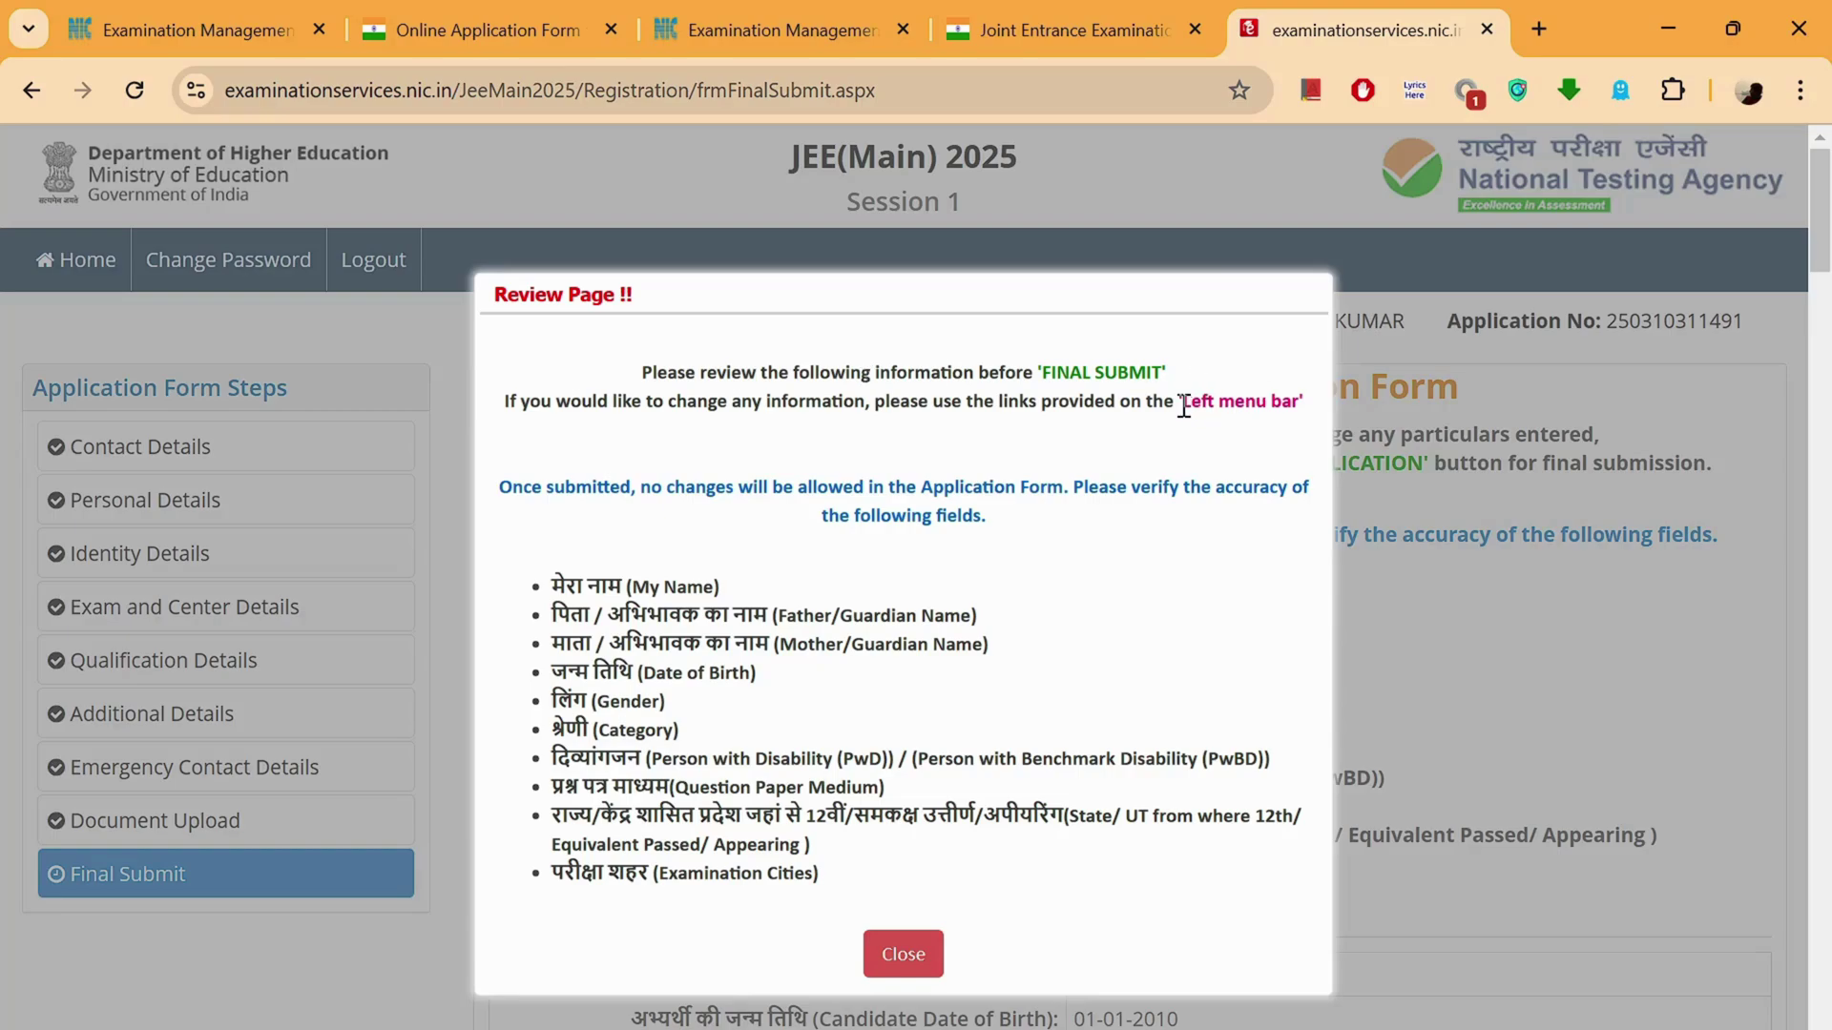
- Close the review notice and look over the particulars listed on the form
left_click_drag(1183, 402, 1324, 398)
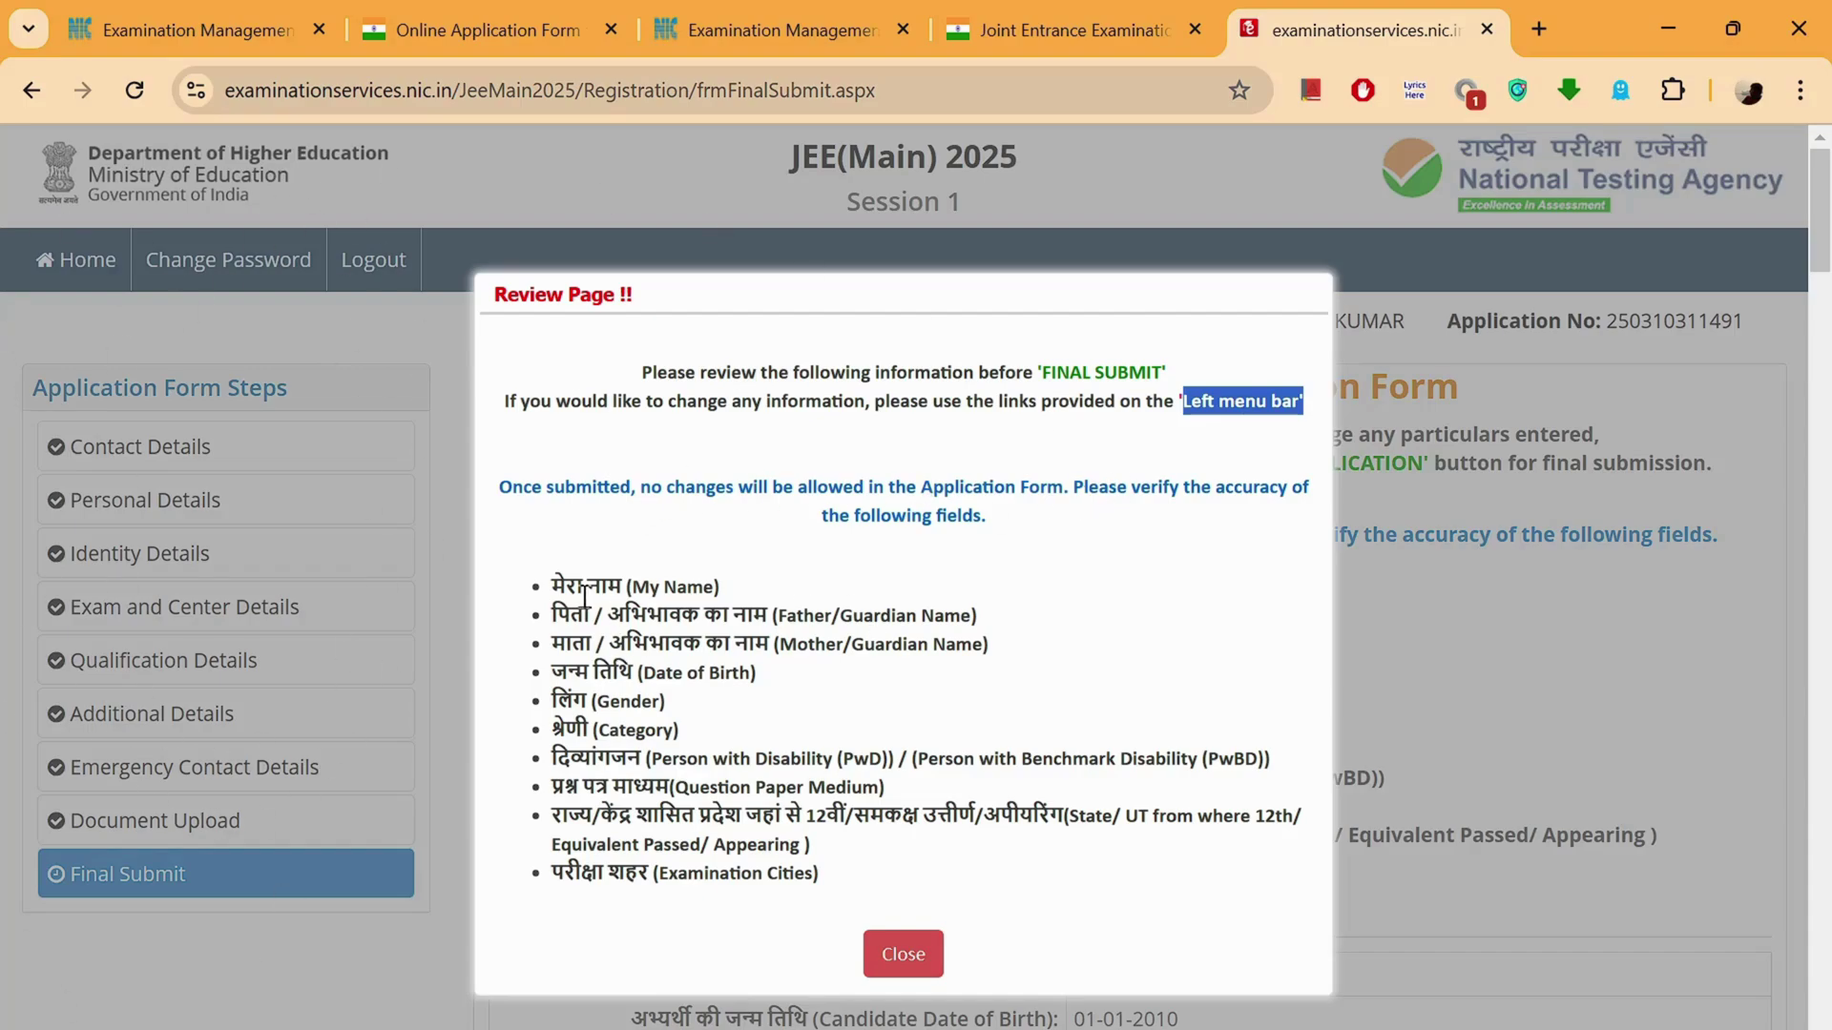
left_click(879, 950)
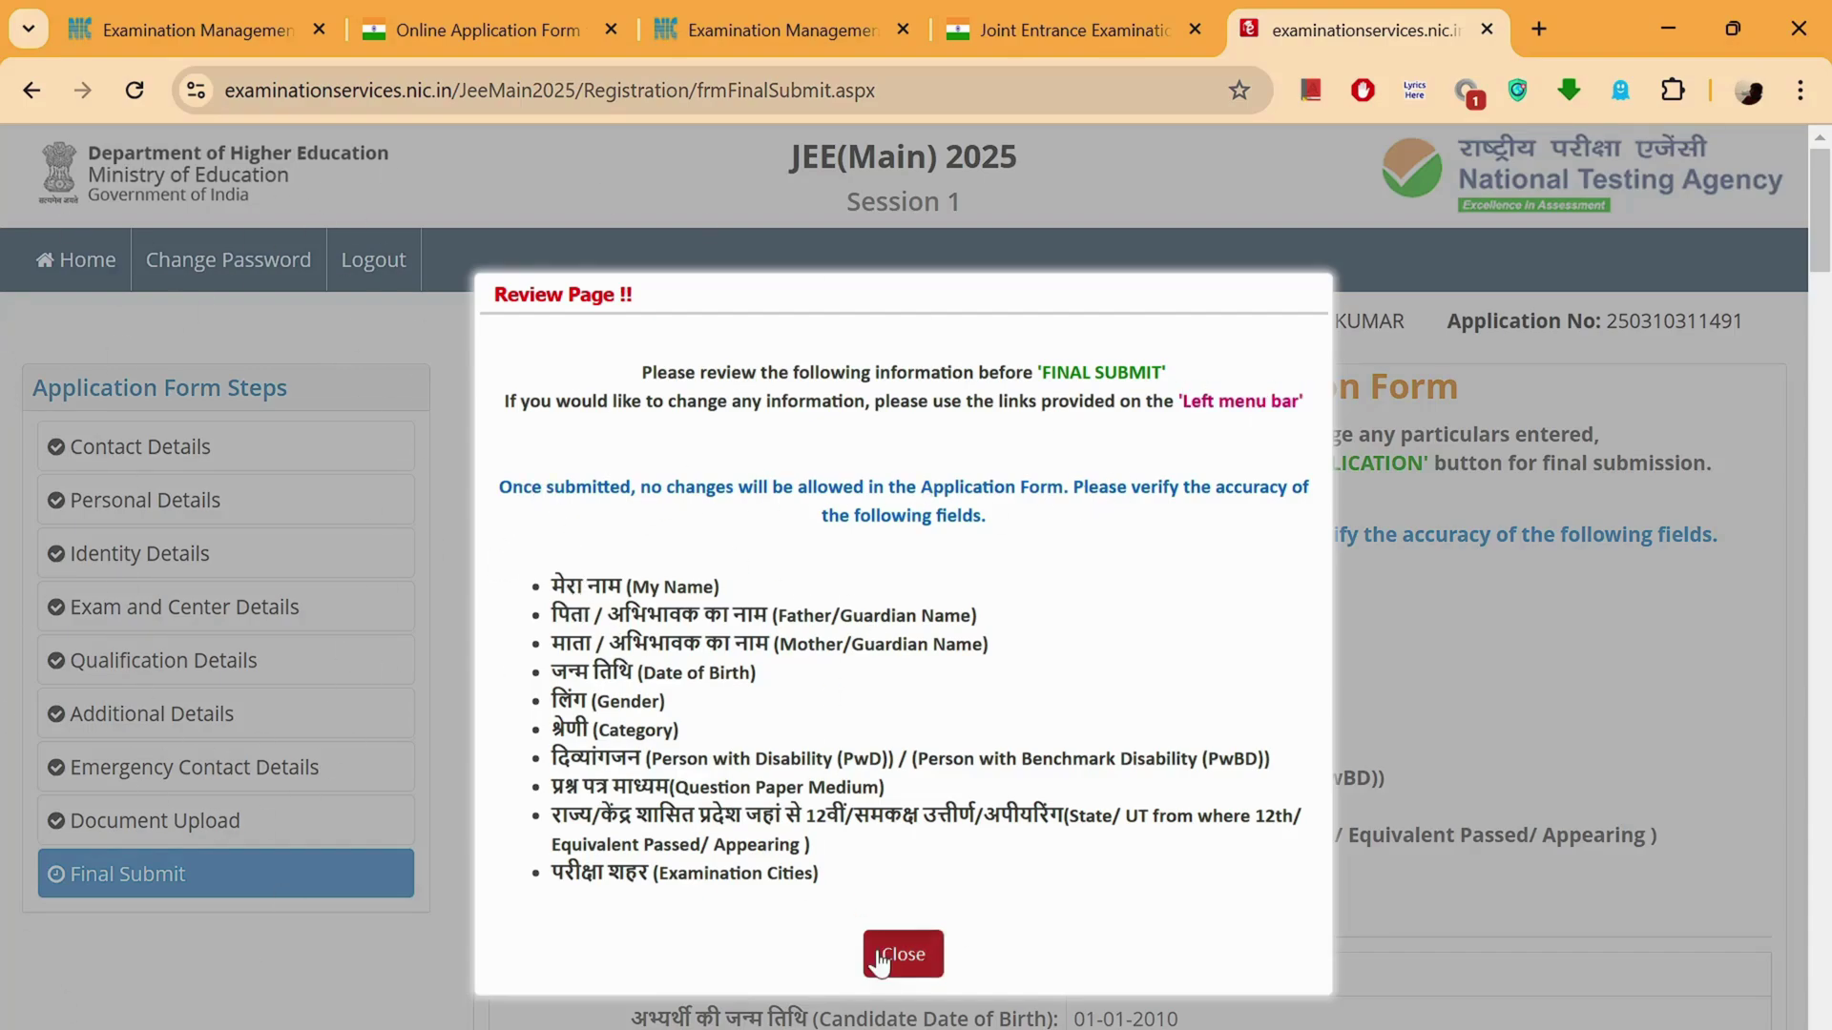
scroll(1218, 963, "down", 15)
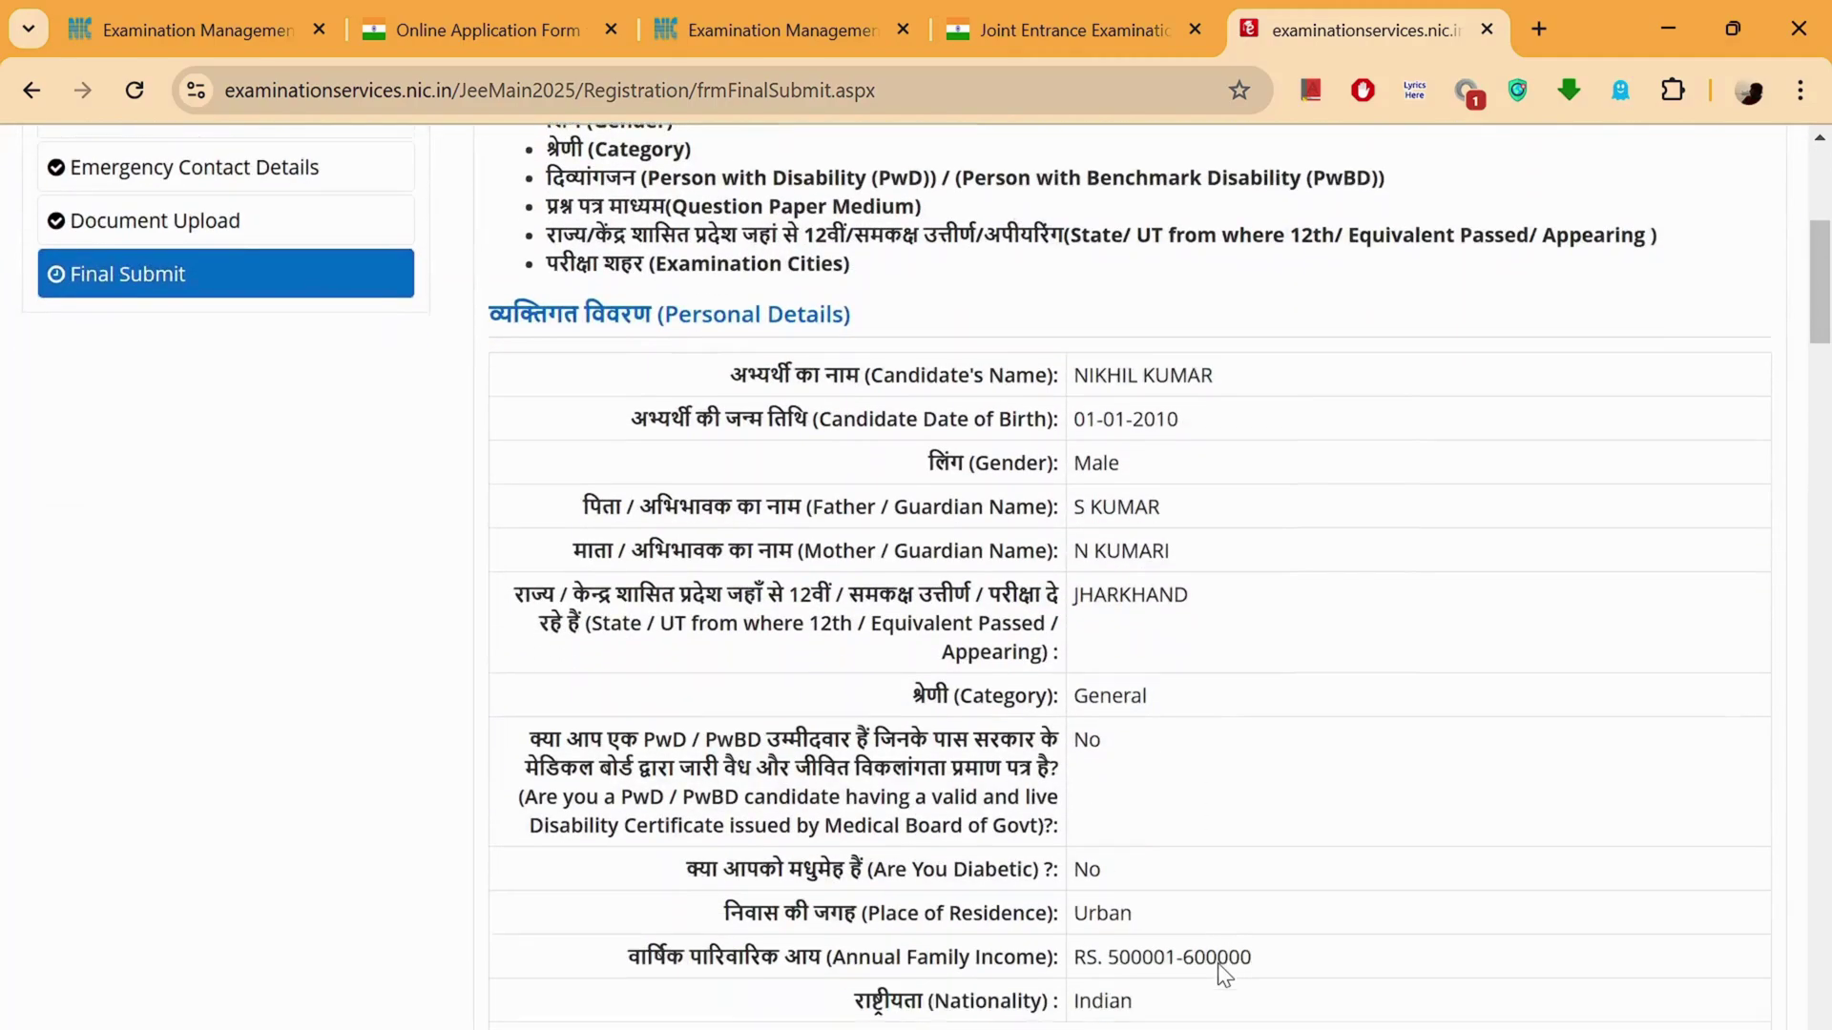
scroll(1218, 966, "down", 20)
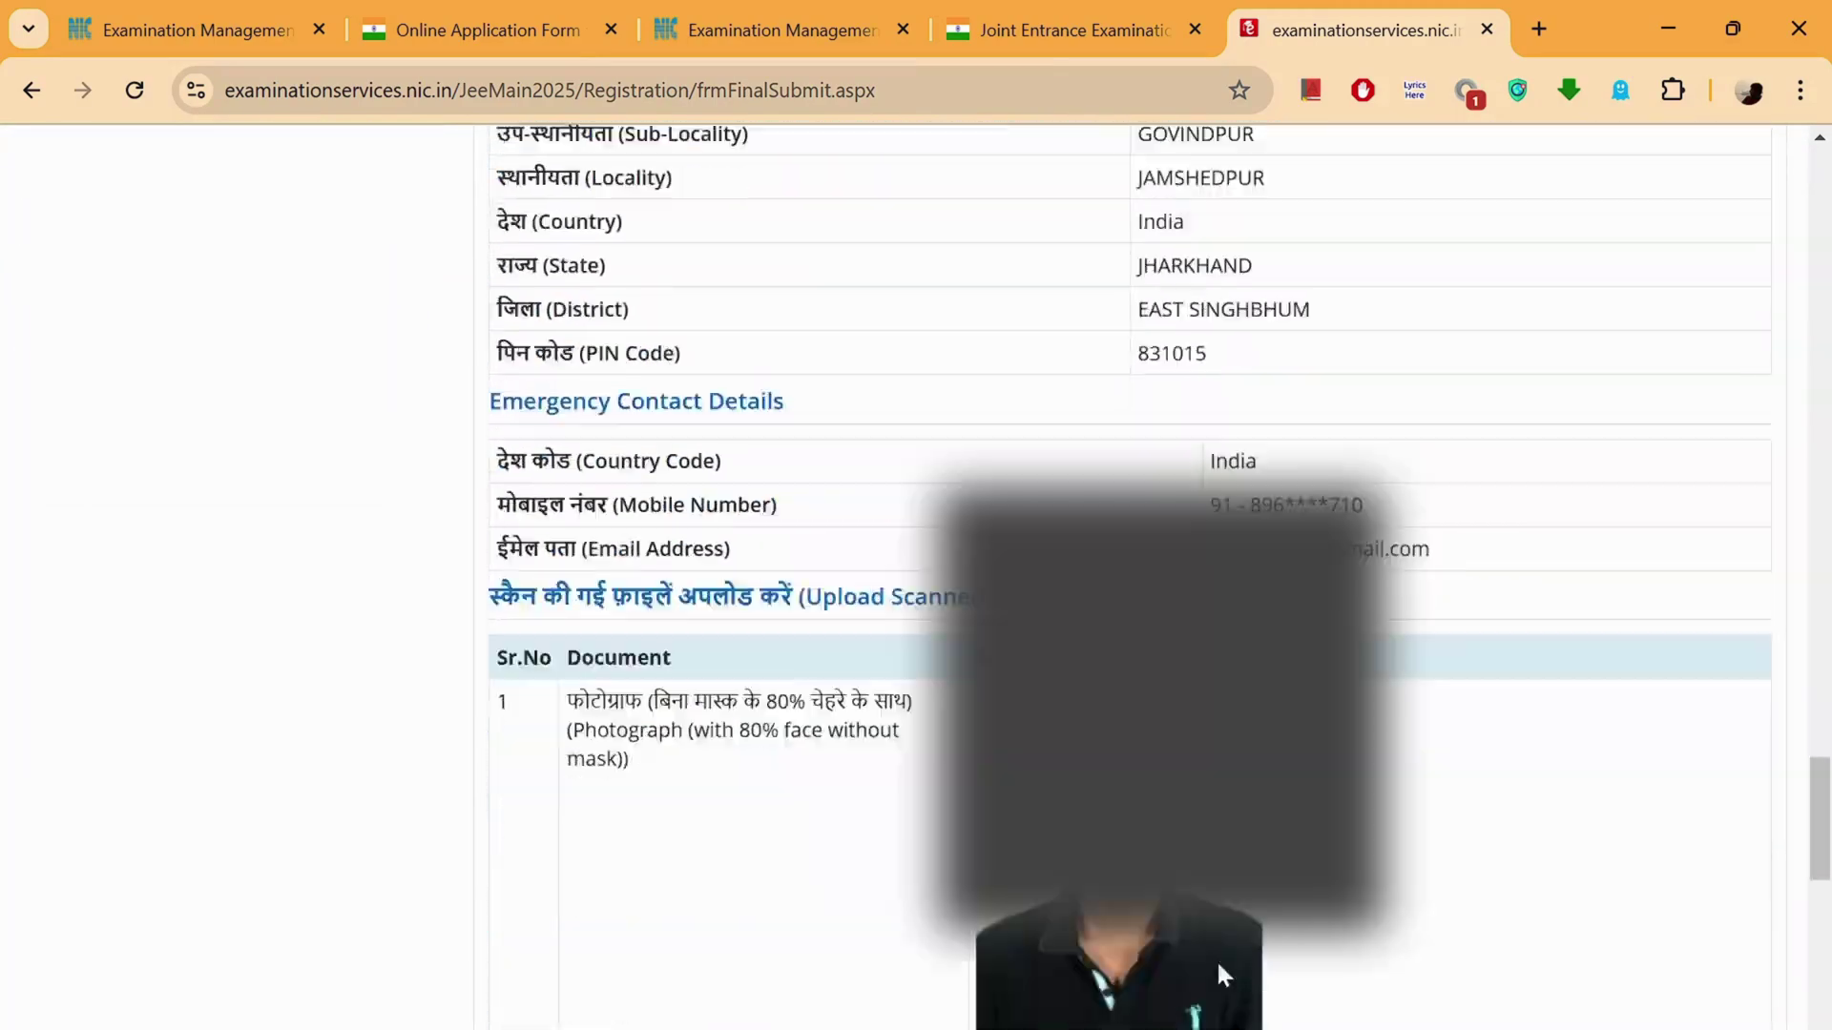
scroll(1217, 963, "down", 5)
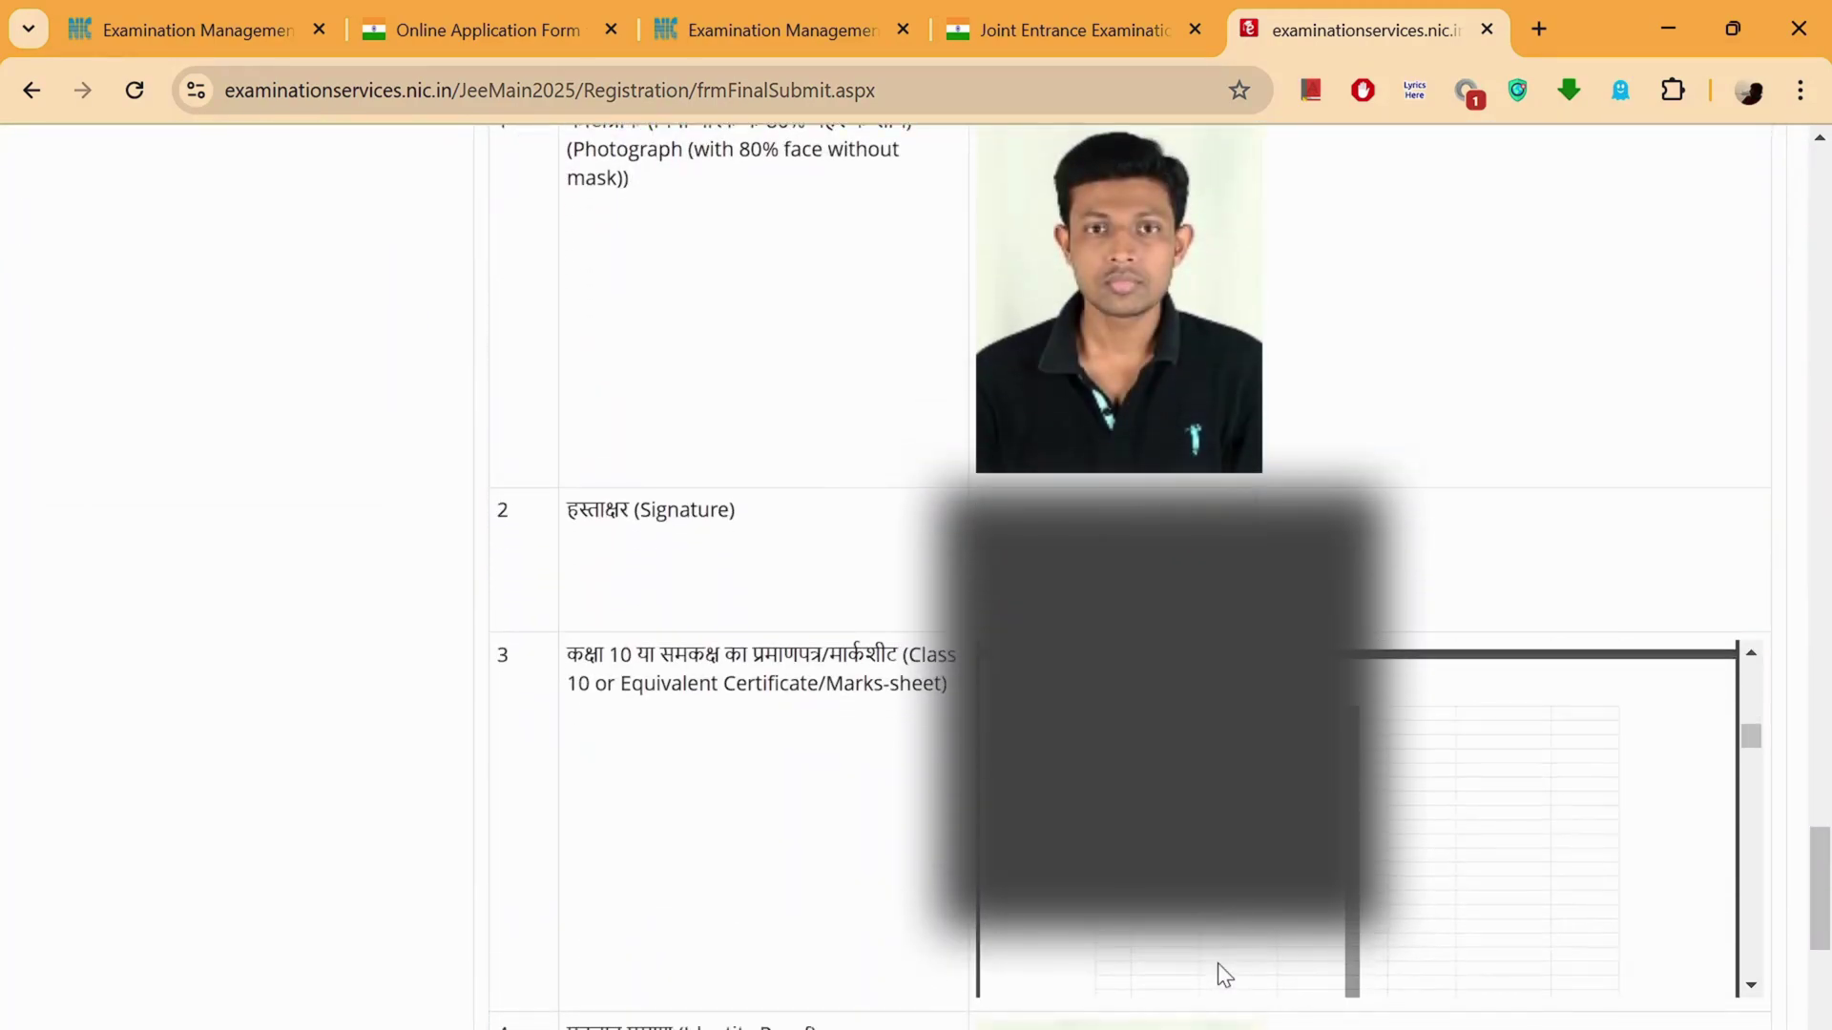
scroll(1217, 964, "down", 10)
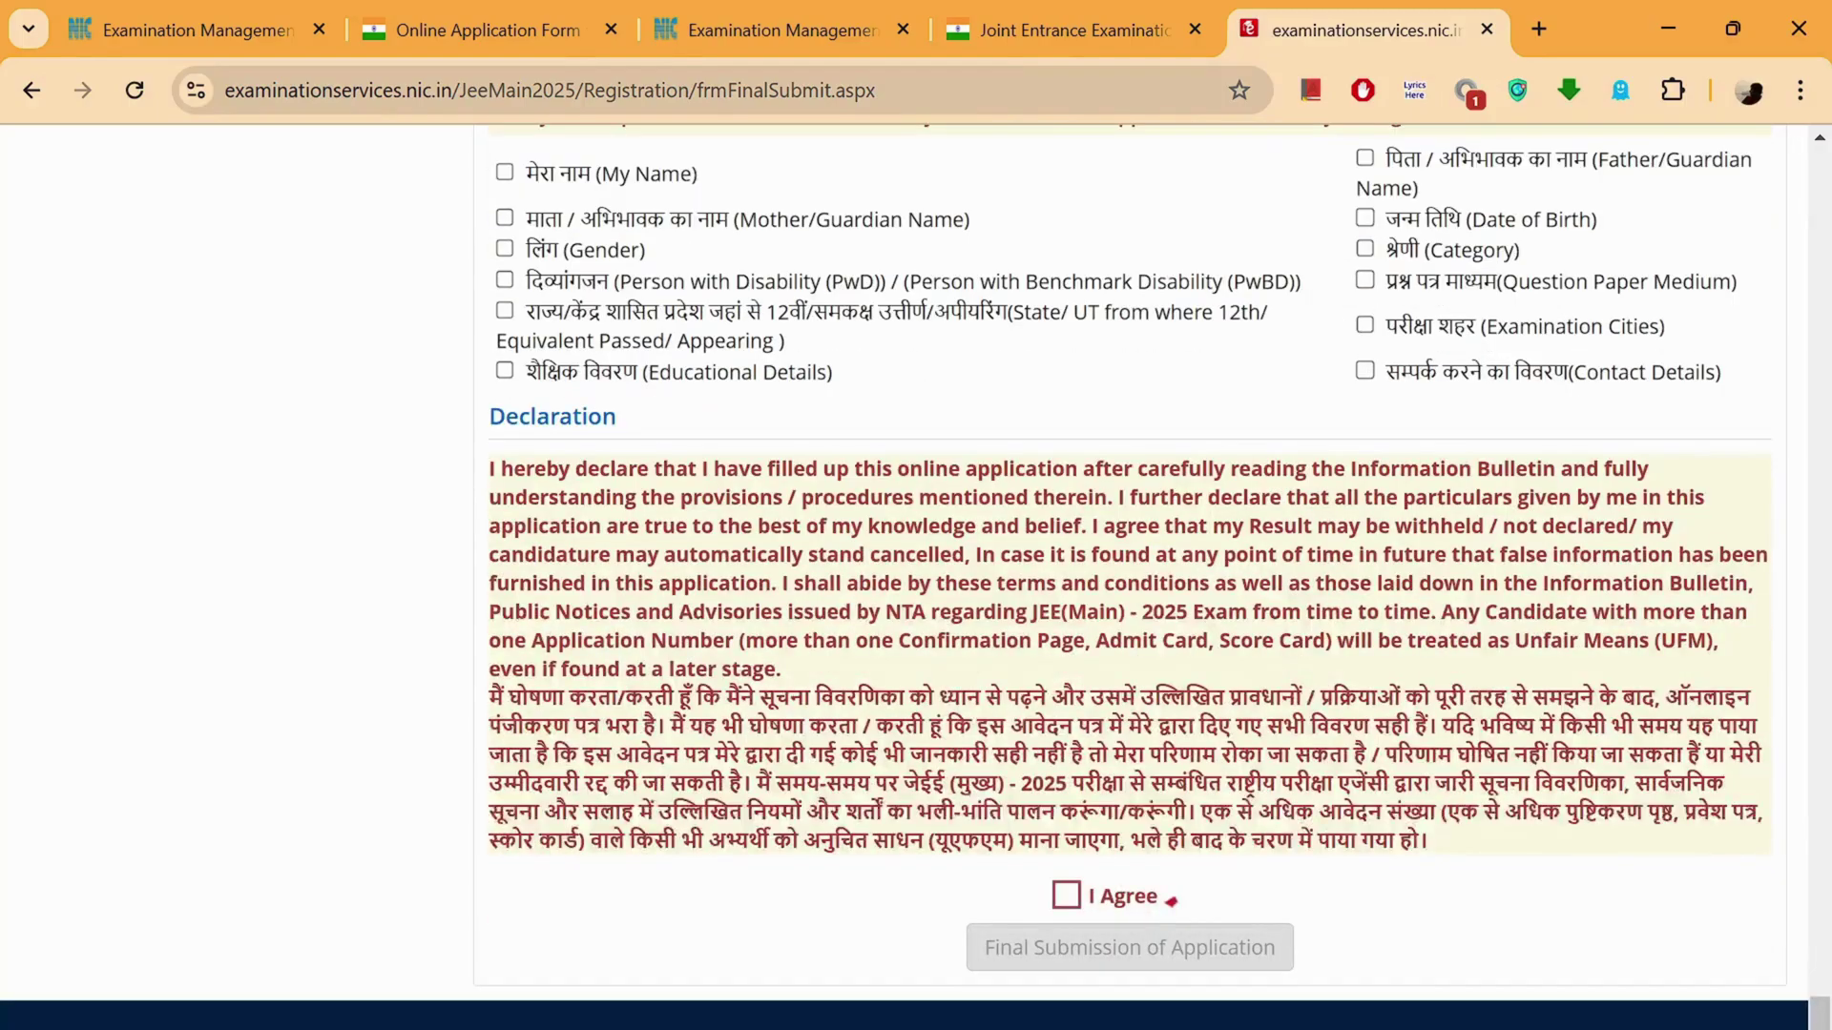
scroll(846, 711, "up", 5)
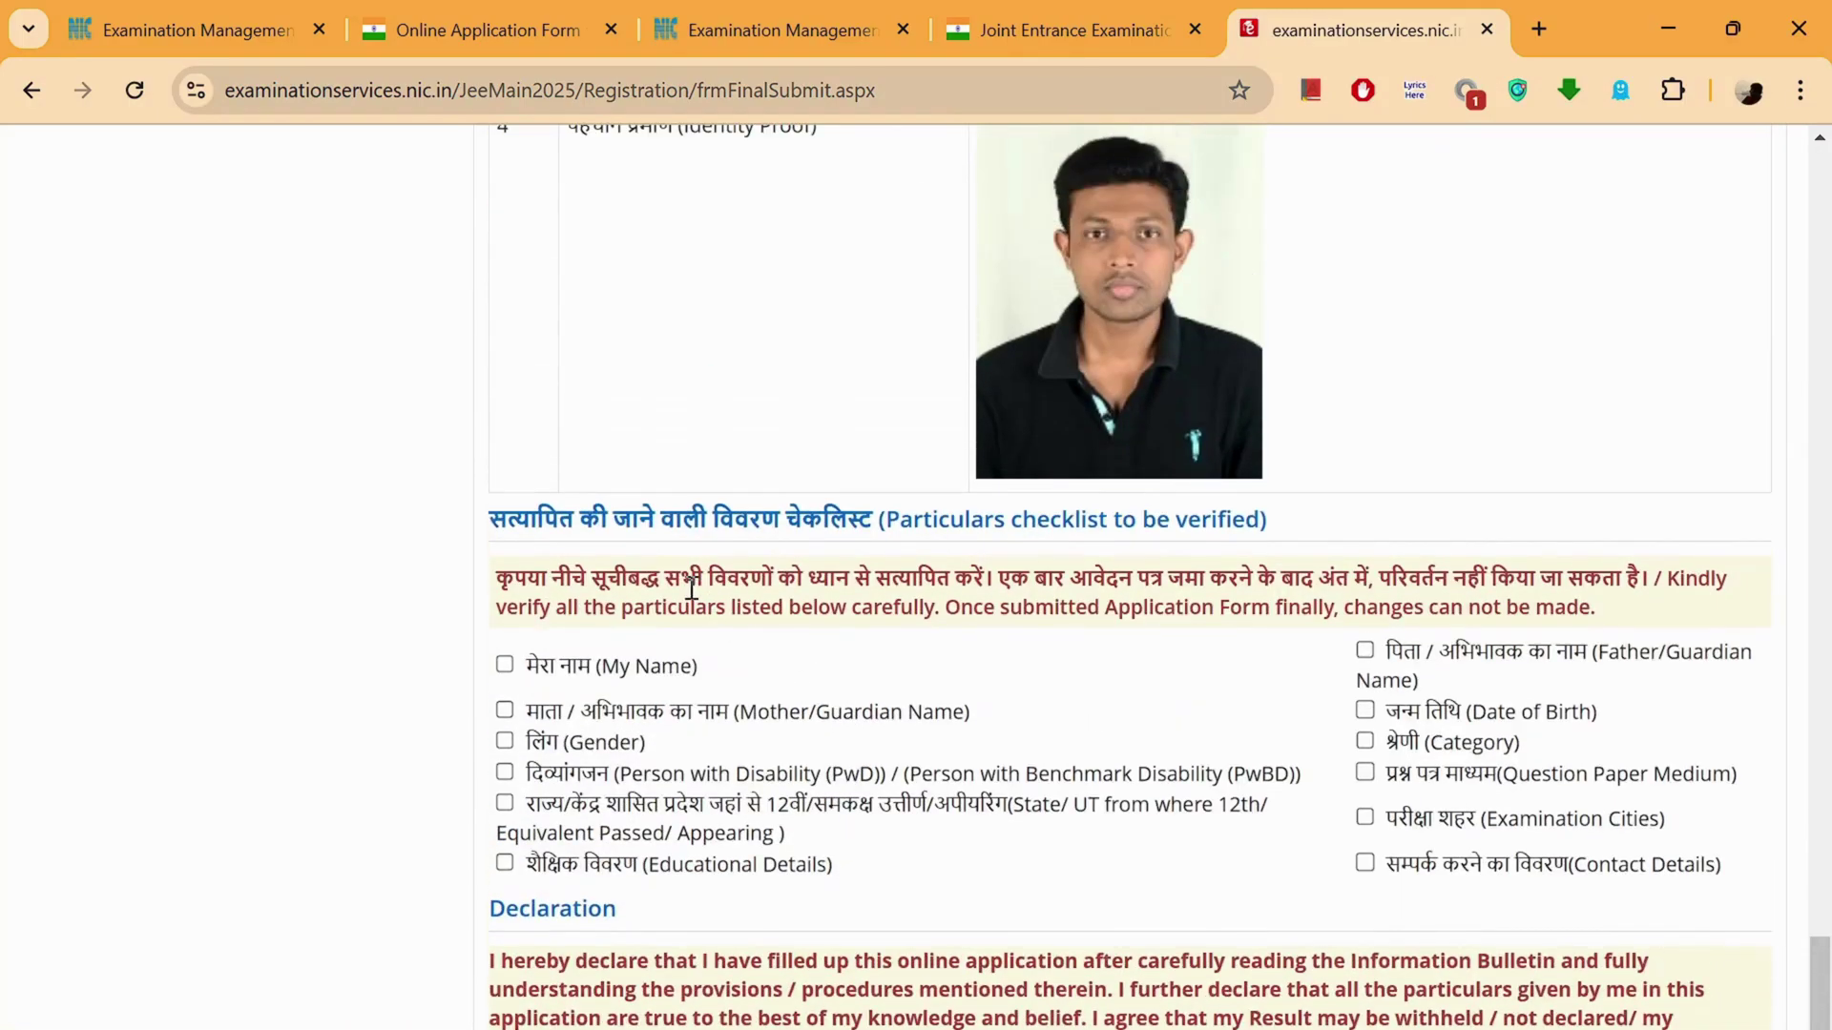
- Tick the verified box for all twelve particulars, from names and birth date to educational details
left_click(504, 667)
left_click(1365, 656)
left_click(1365, 710)
left_click(1365, 741)
left_click(1365, 773)
left_click(1365, 818)
left_click(1365, 864)
left_click(505, 864)
left_click(505, 804)
left_click(505, 773)
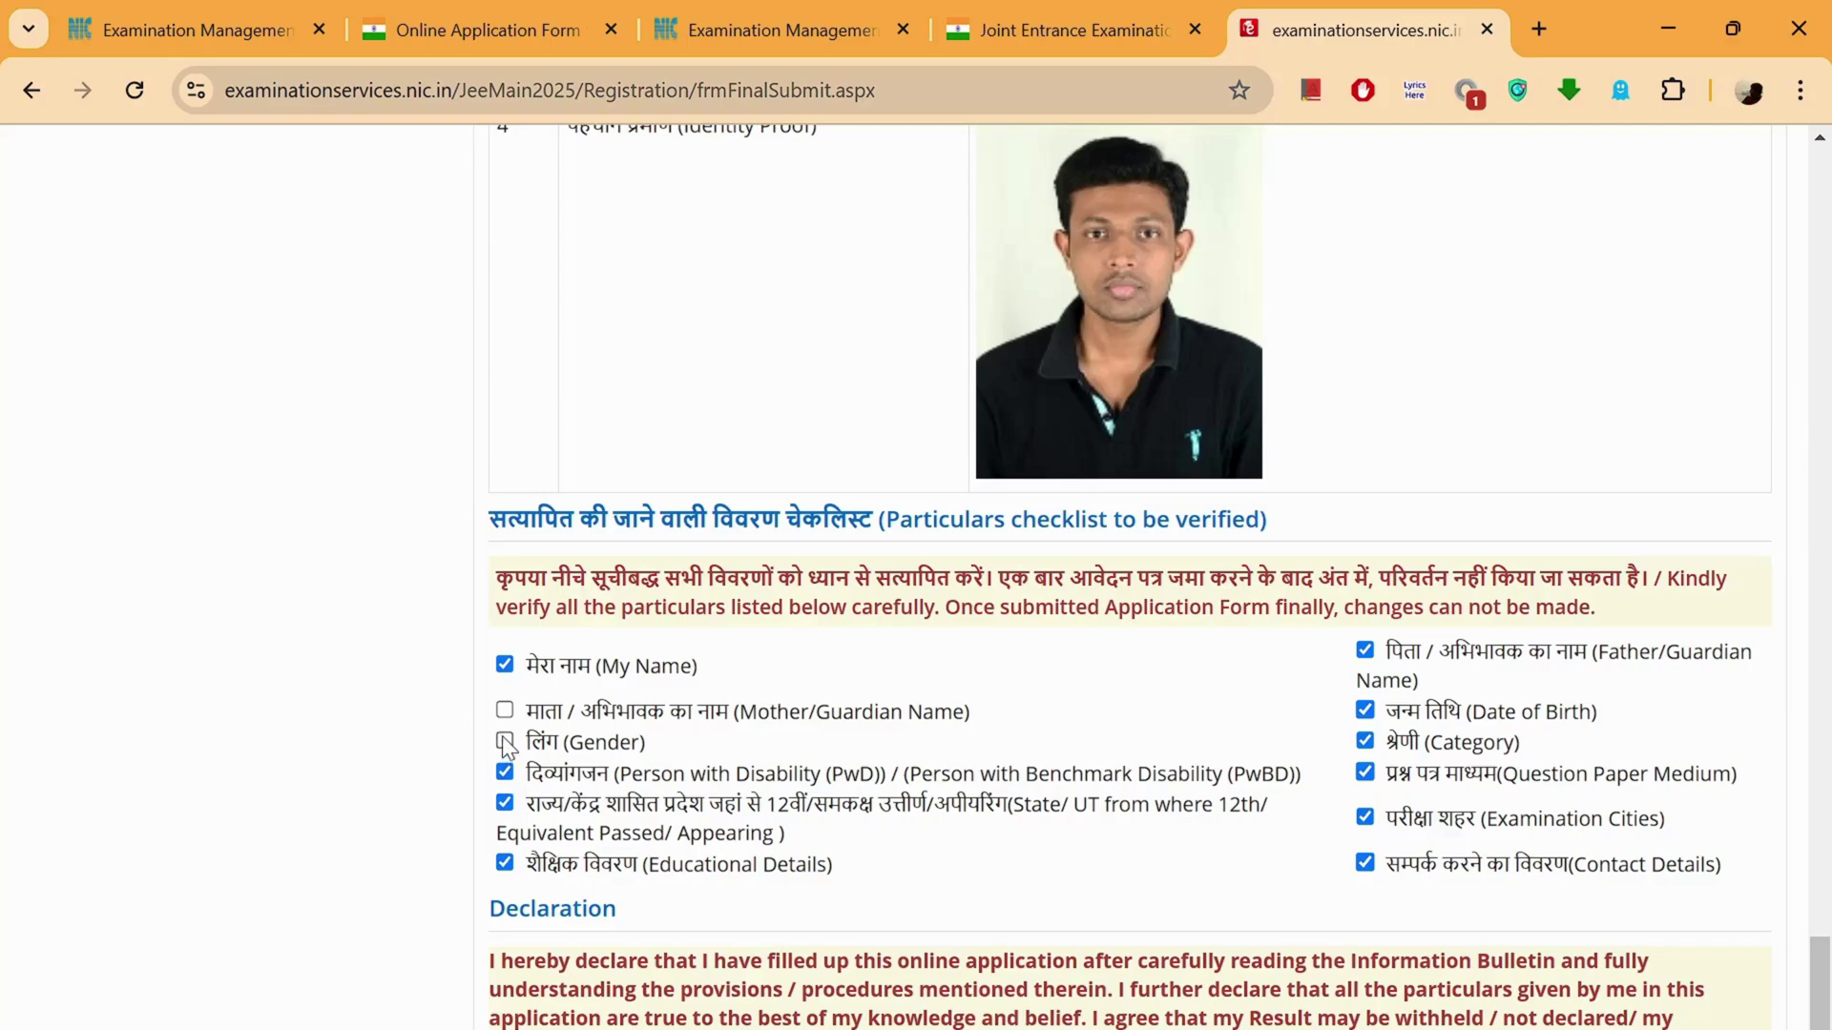
left_click(505, 741)
left_click(505, 711)
- Accept the declaration and confirm Final Submission of Application
scroll(916, 873, "down", 5)
left_click(1065, 895)
left_click(1107, 950)
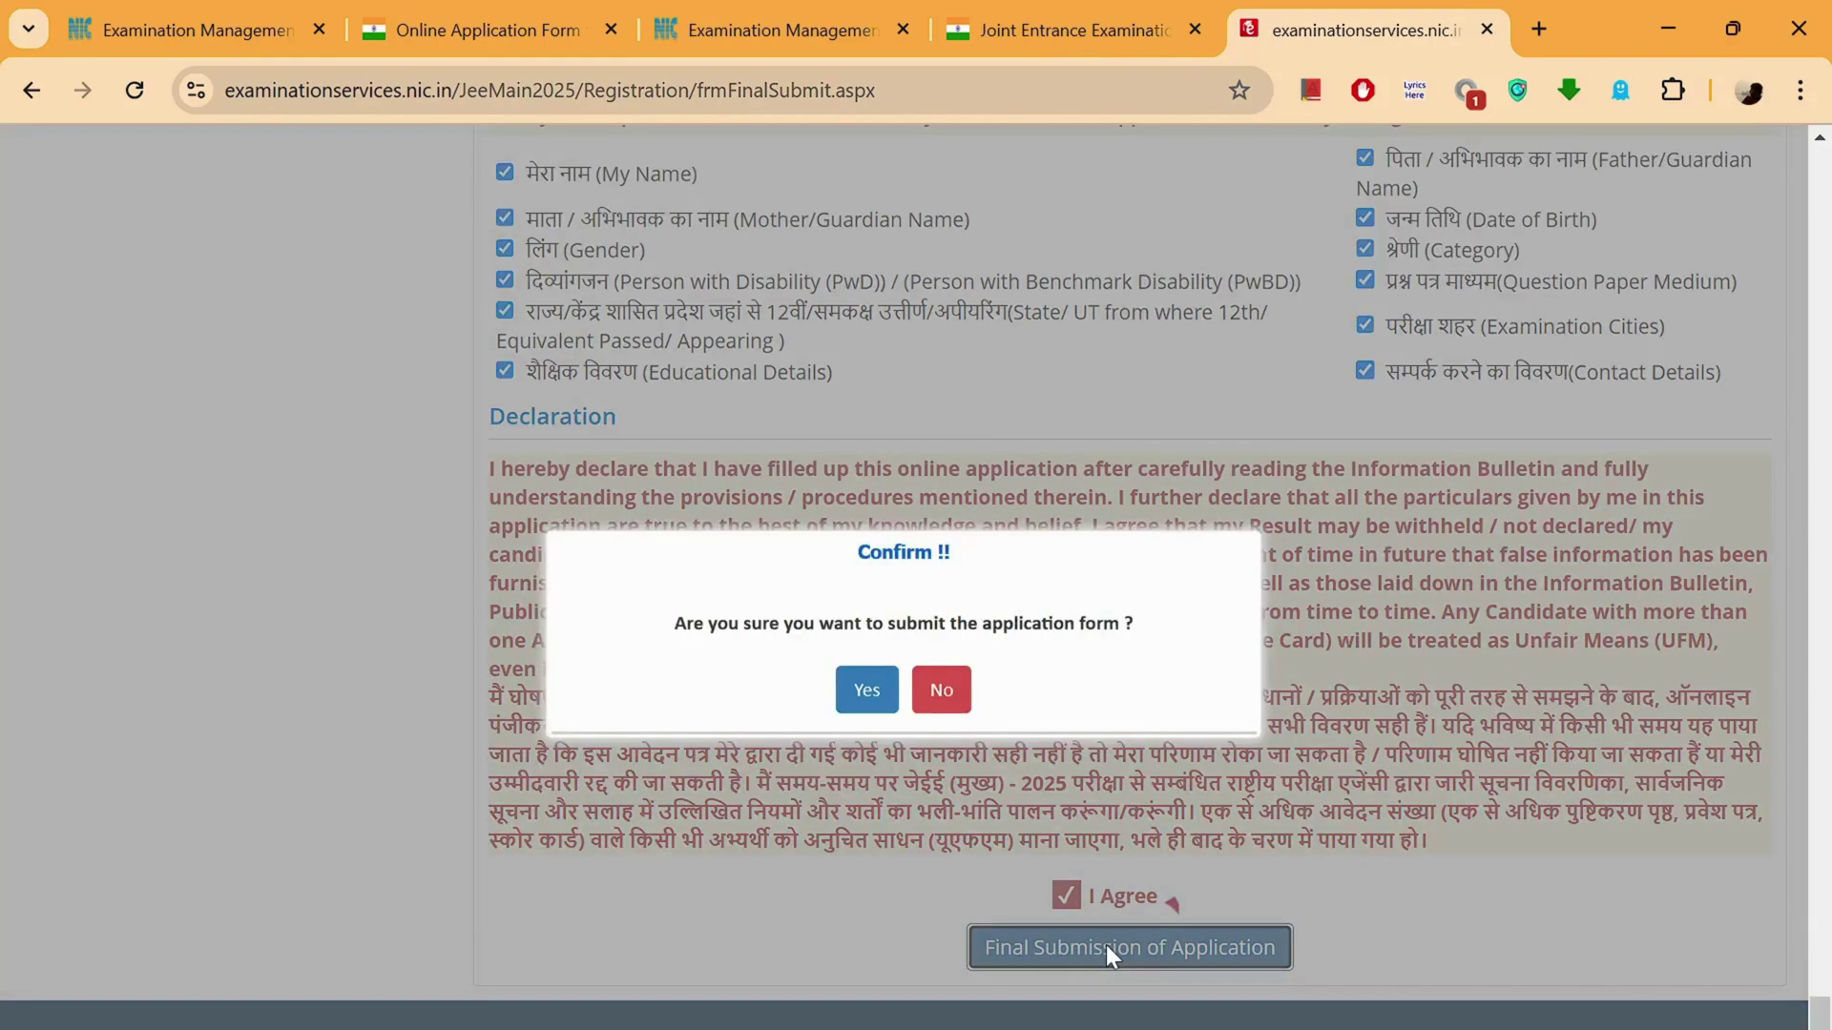
left_click(864, 711)
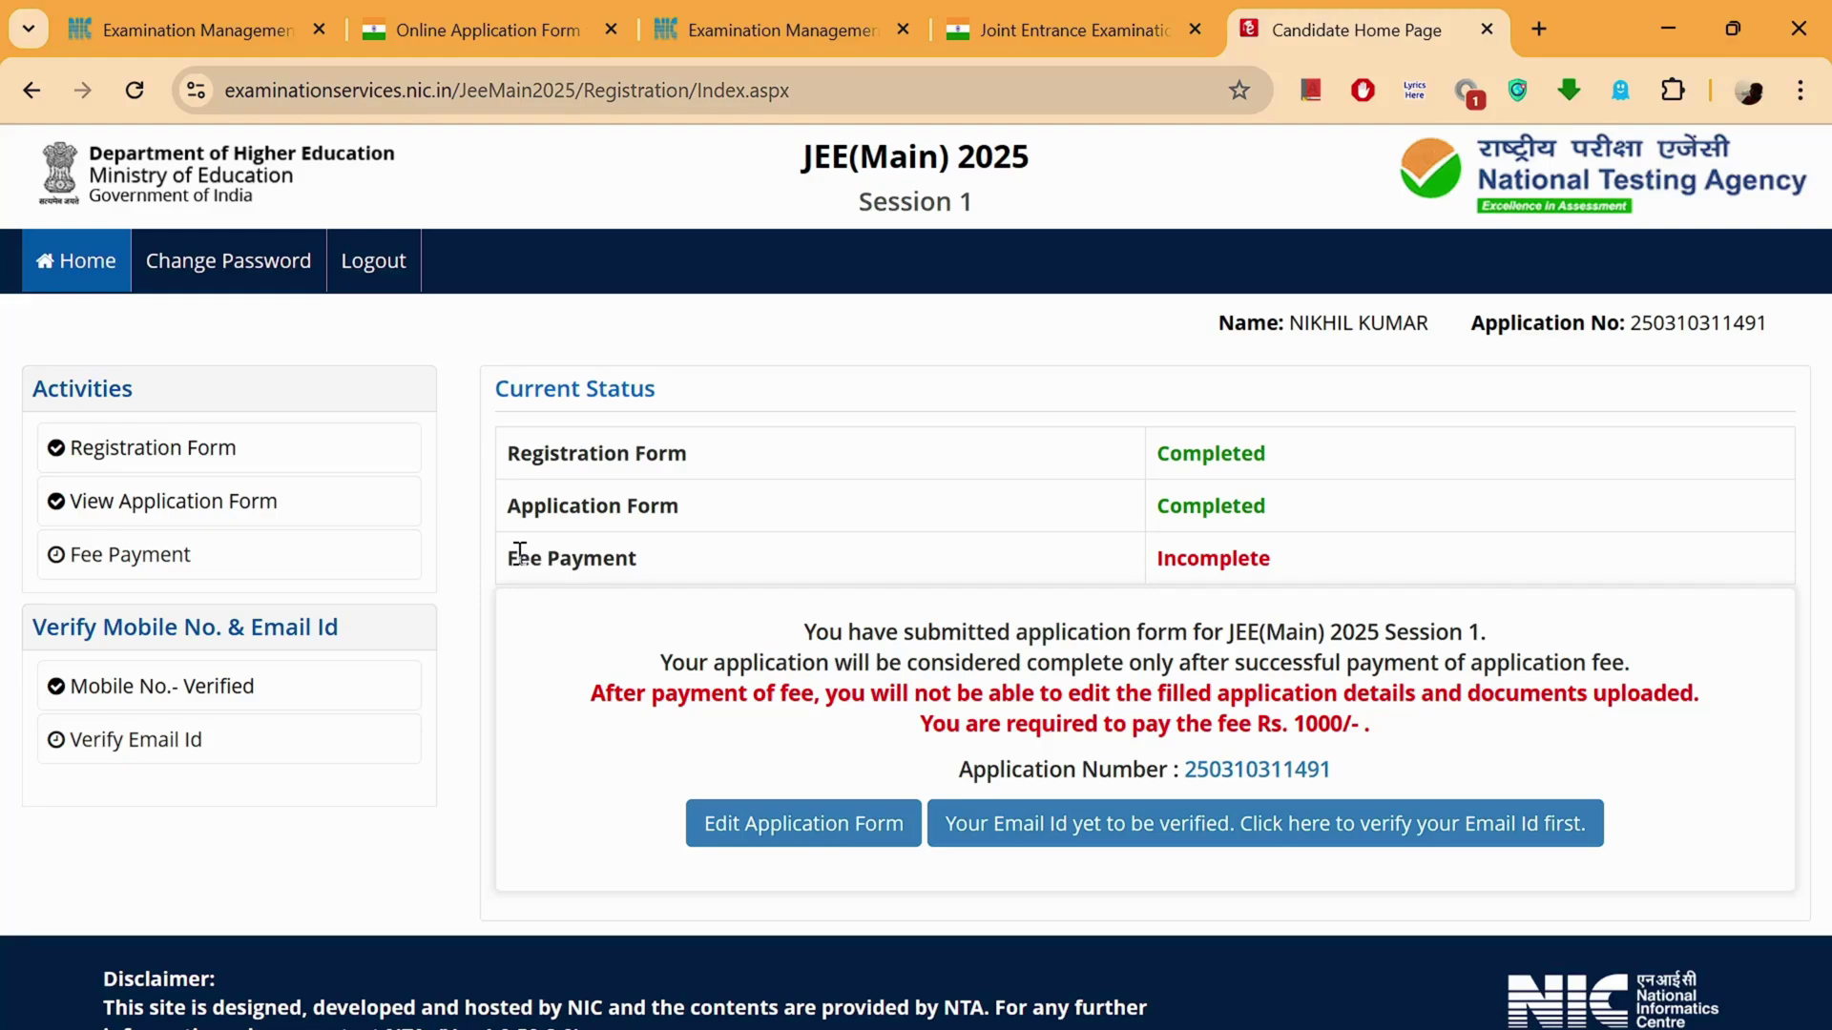
- On the candidate home page, use 'Click here to verify your Email Id first'
left_click_drag(520, 553, 634, 551)
left_click(660, 553)
left_click(1100, 833)
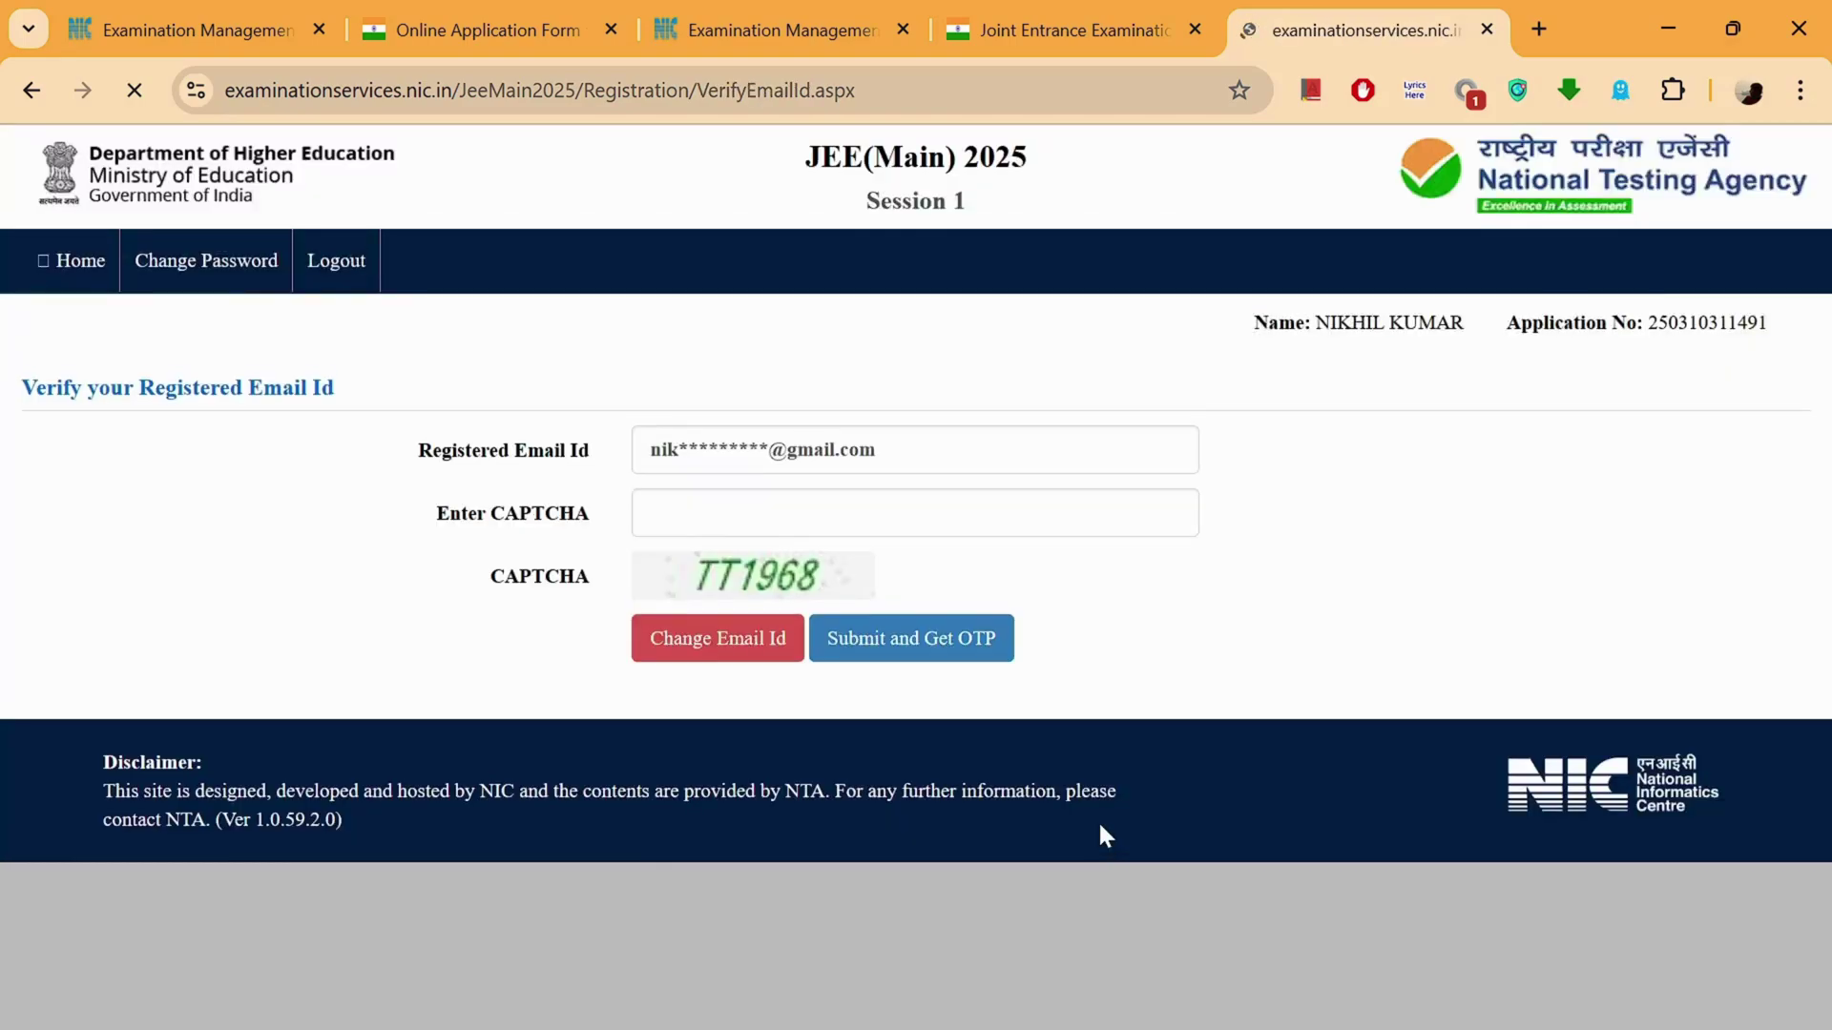
- Enter the CAPTCHA and request an email OTP, acknowledging the OTP-sent notice
left_click(850, 524)
type("TT1")
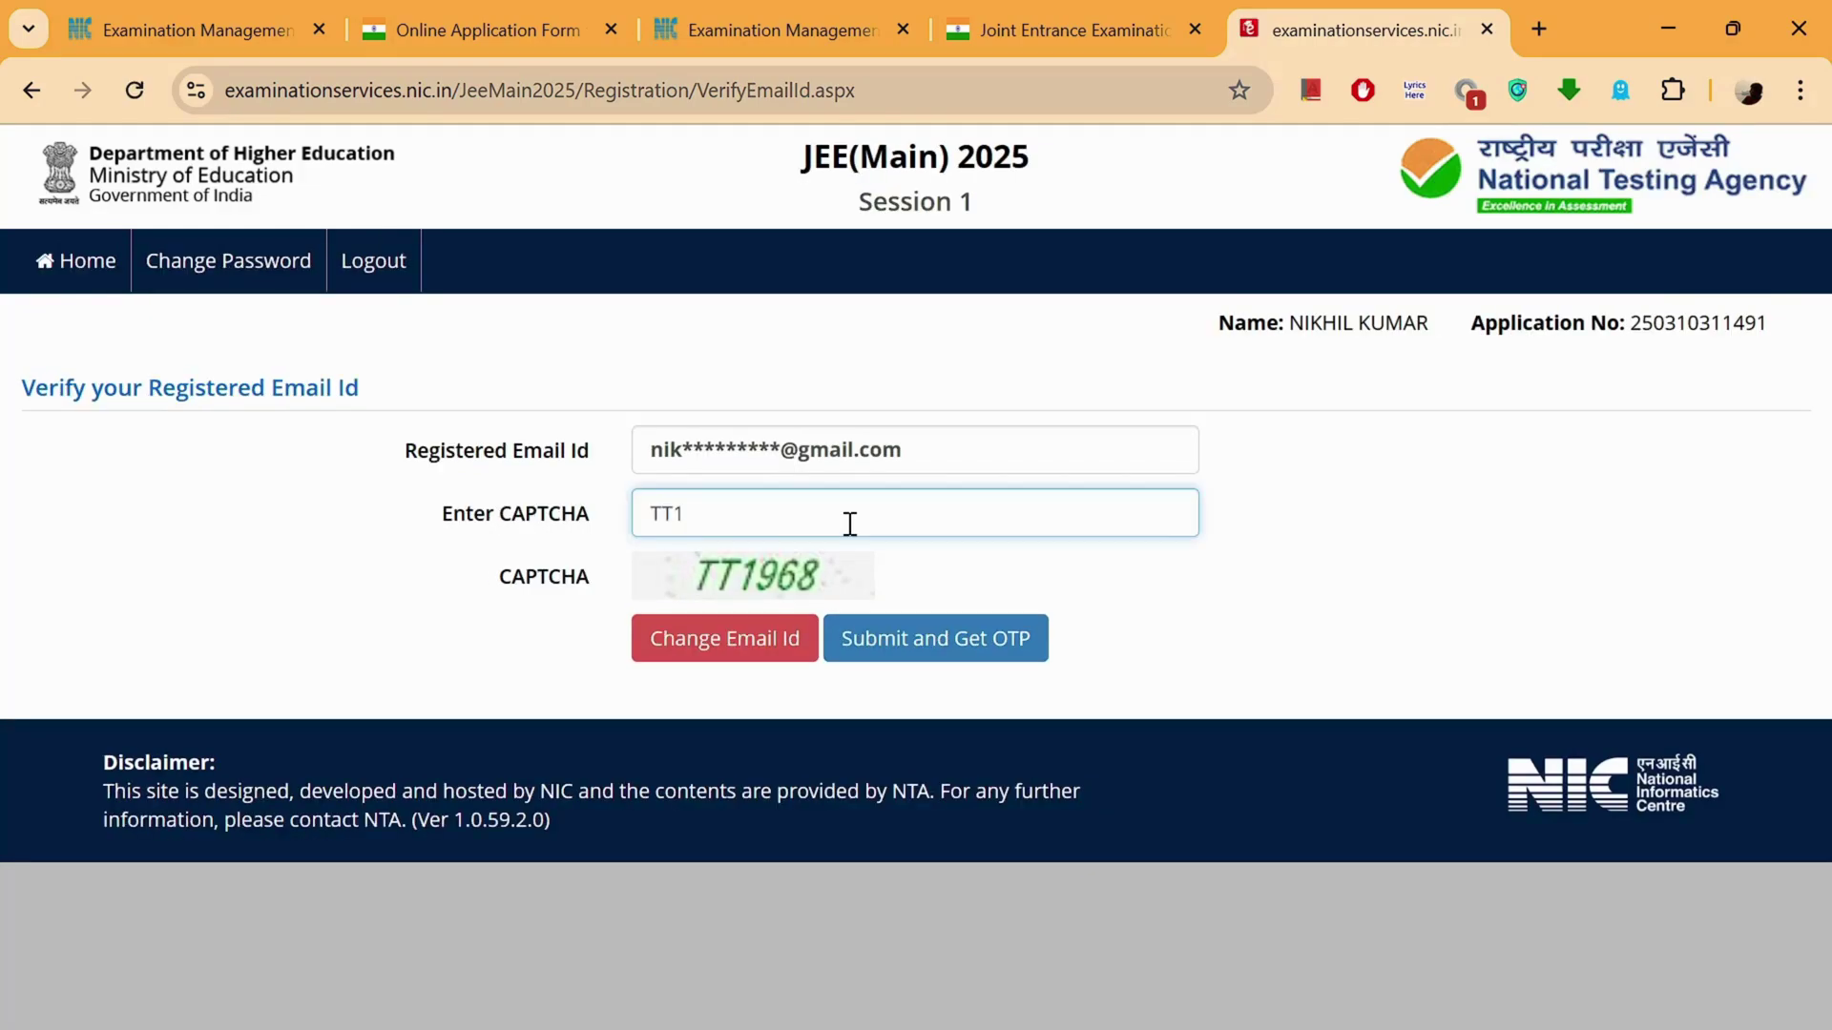
type("96")
type("8")
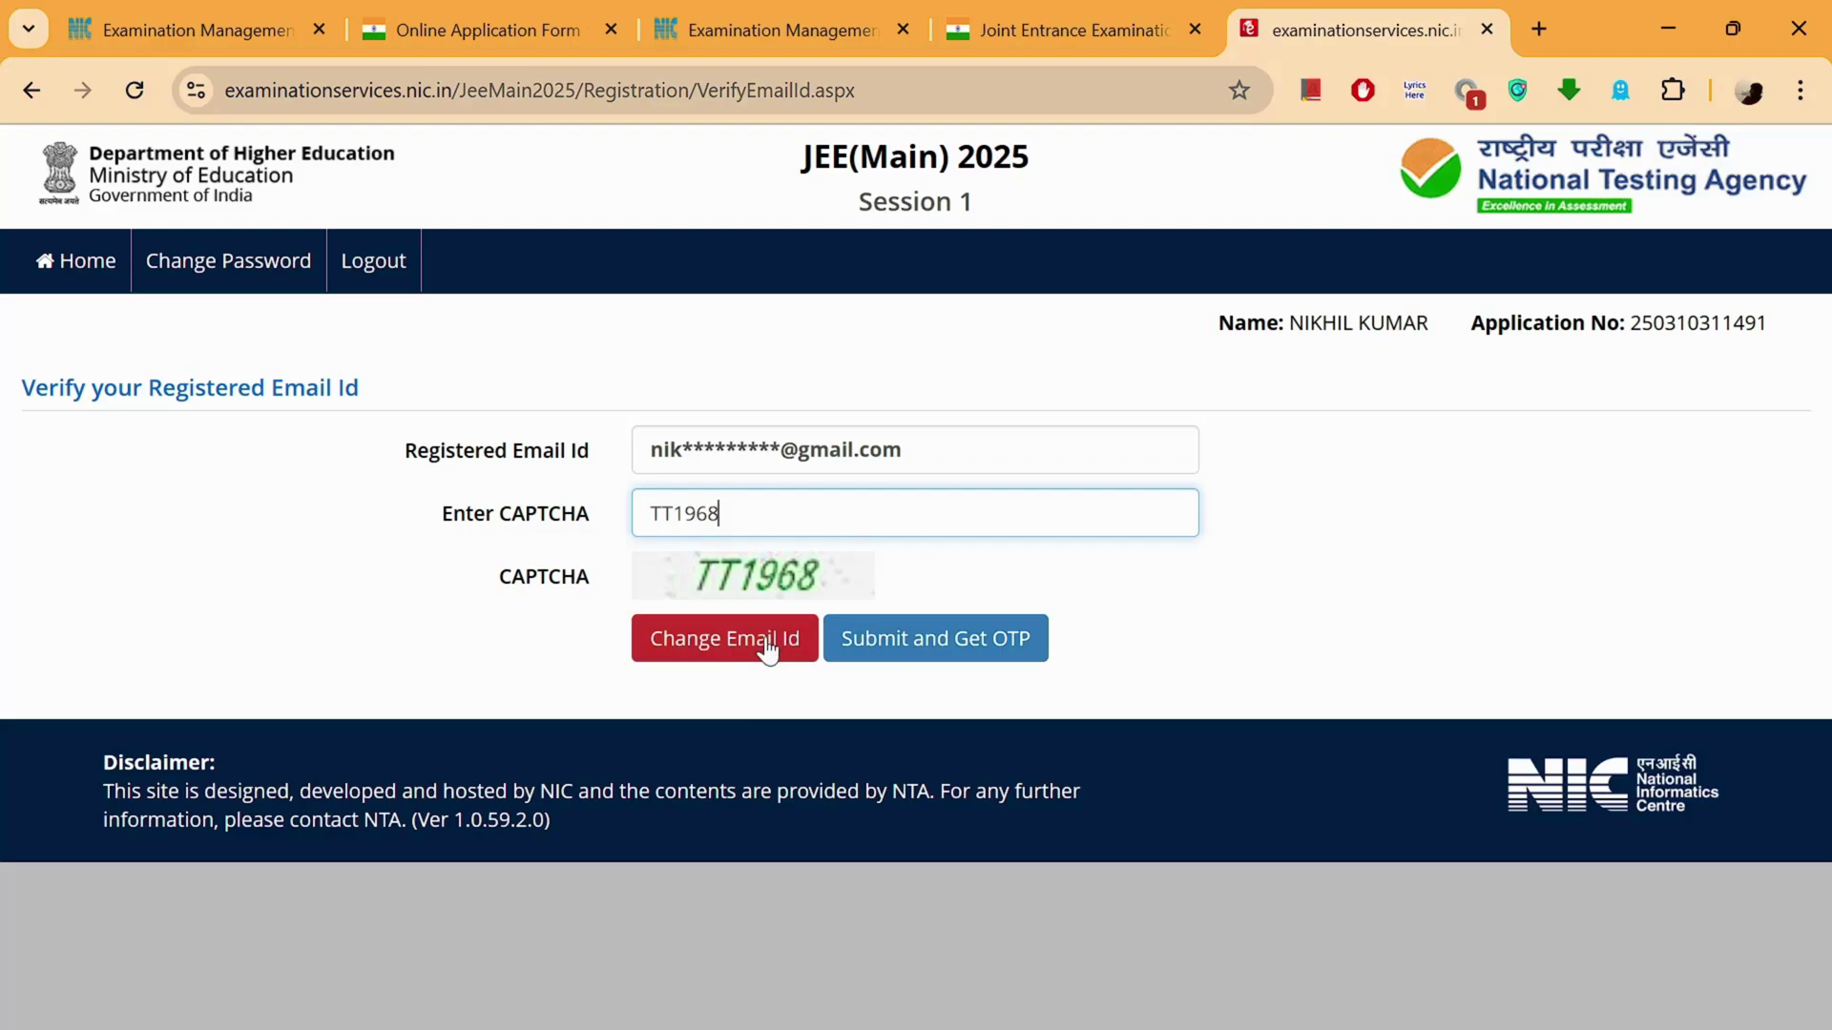
left_click(945, 637)
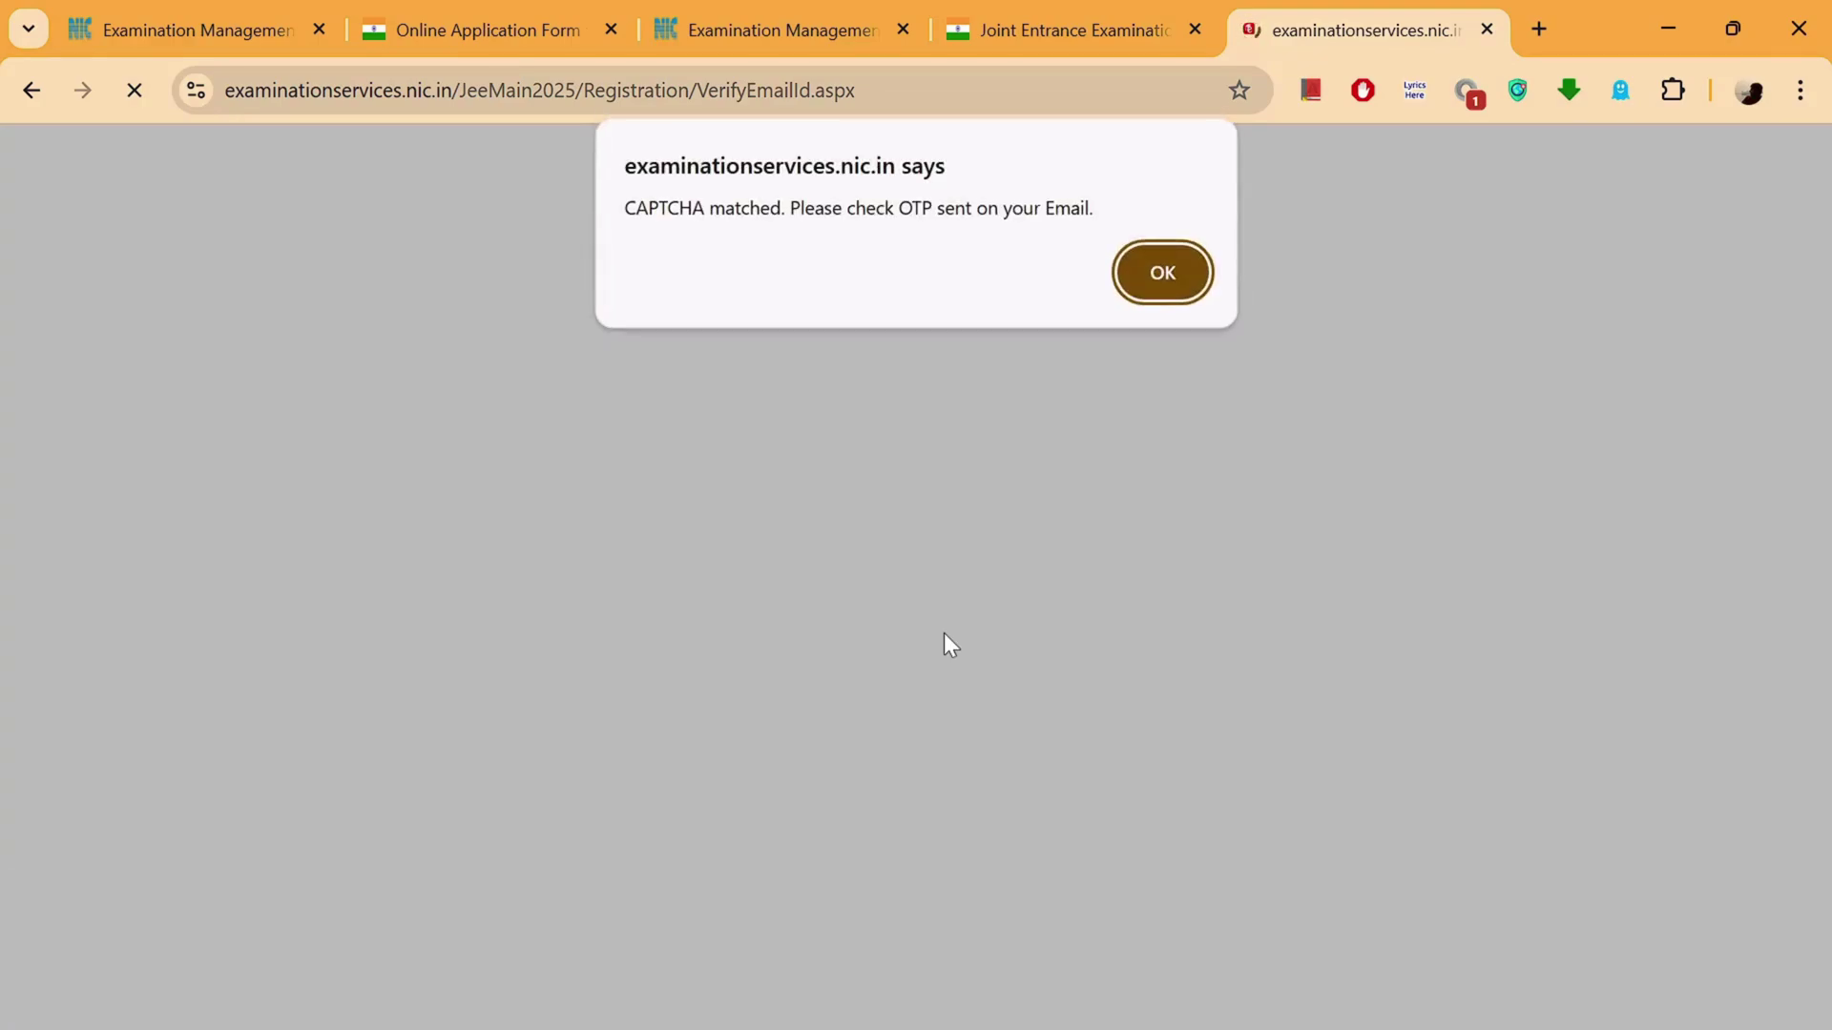
left_click(1183, 267)
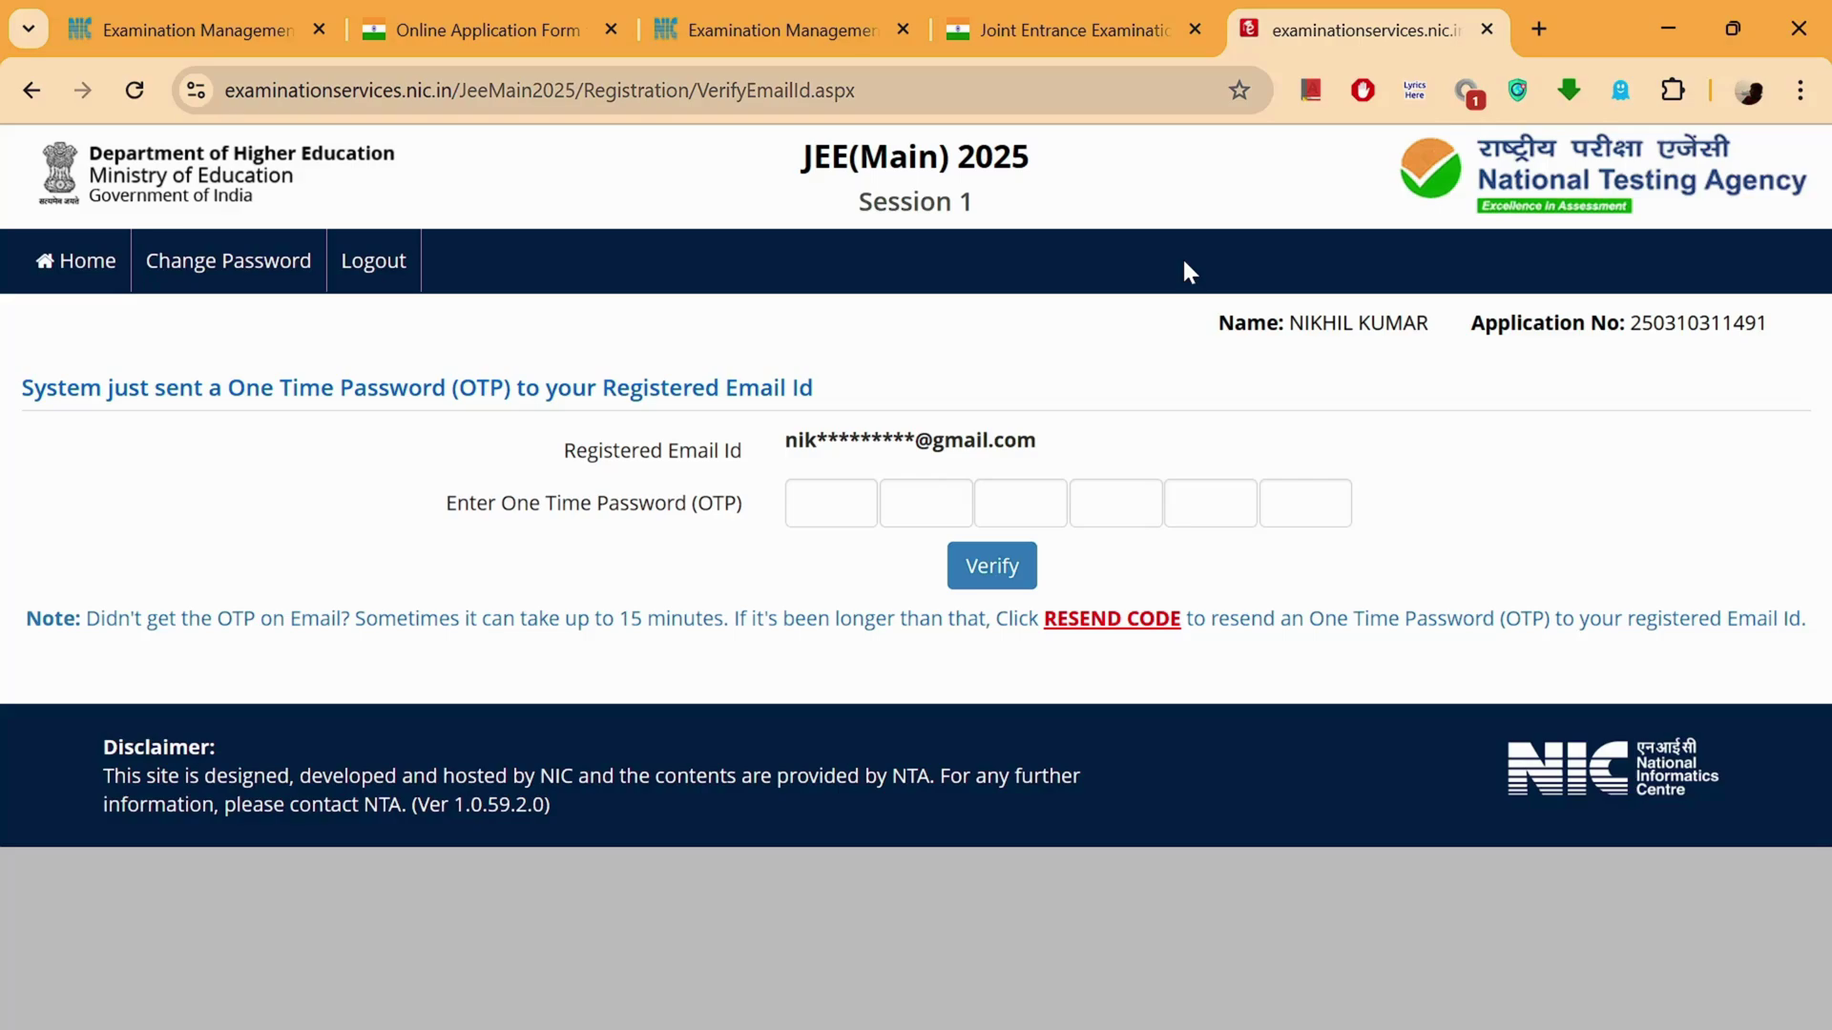
- Enter the six-digit OTP received by email and verify it
left_click(828, 495)
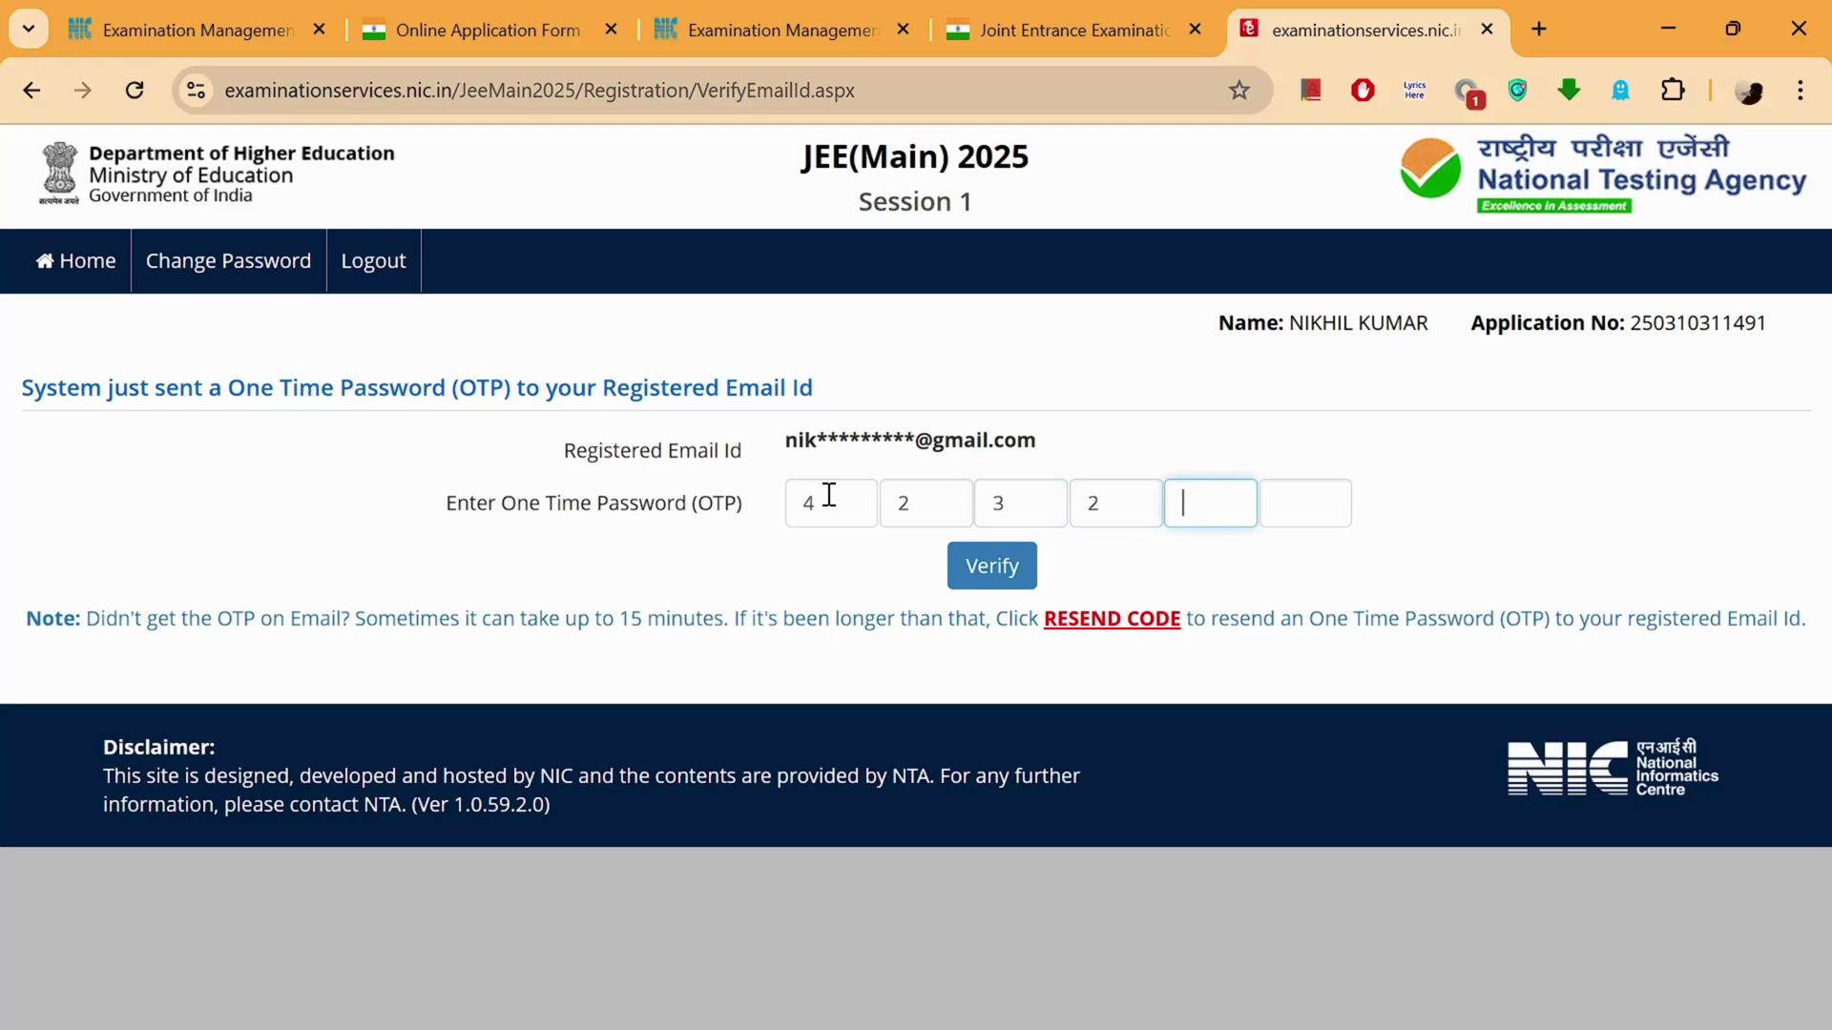
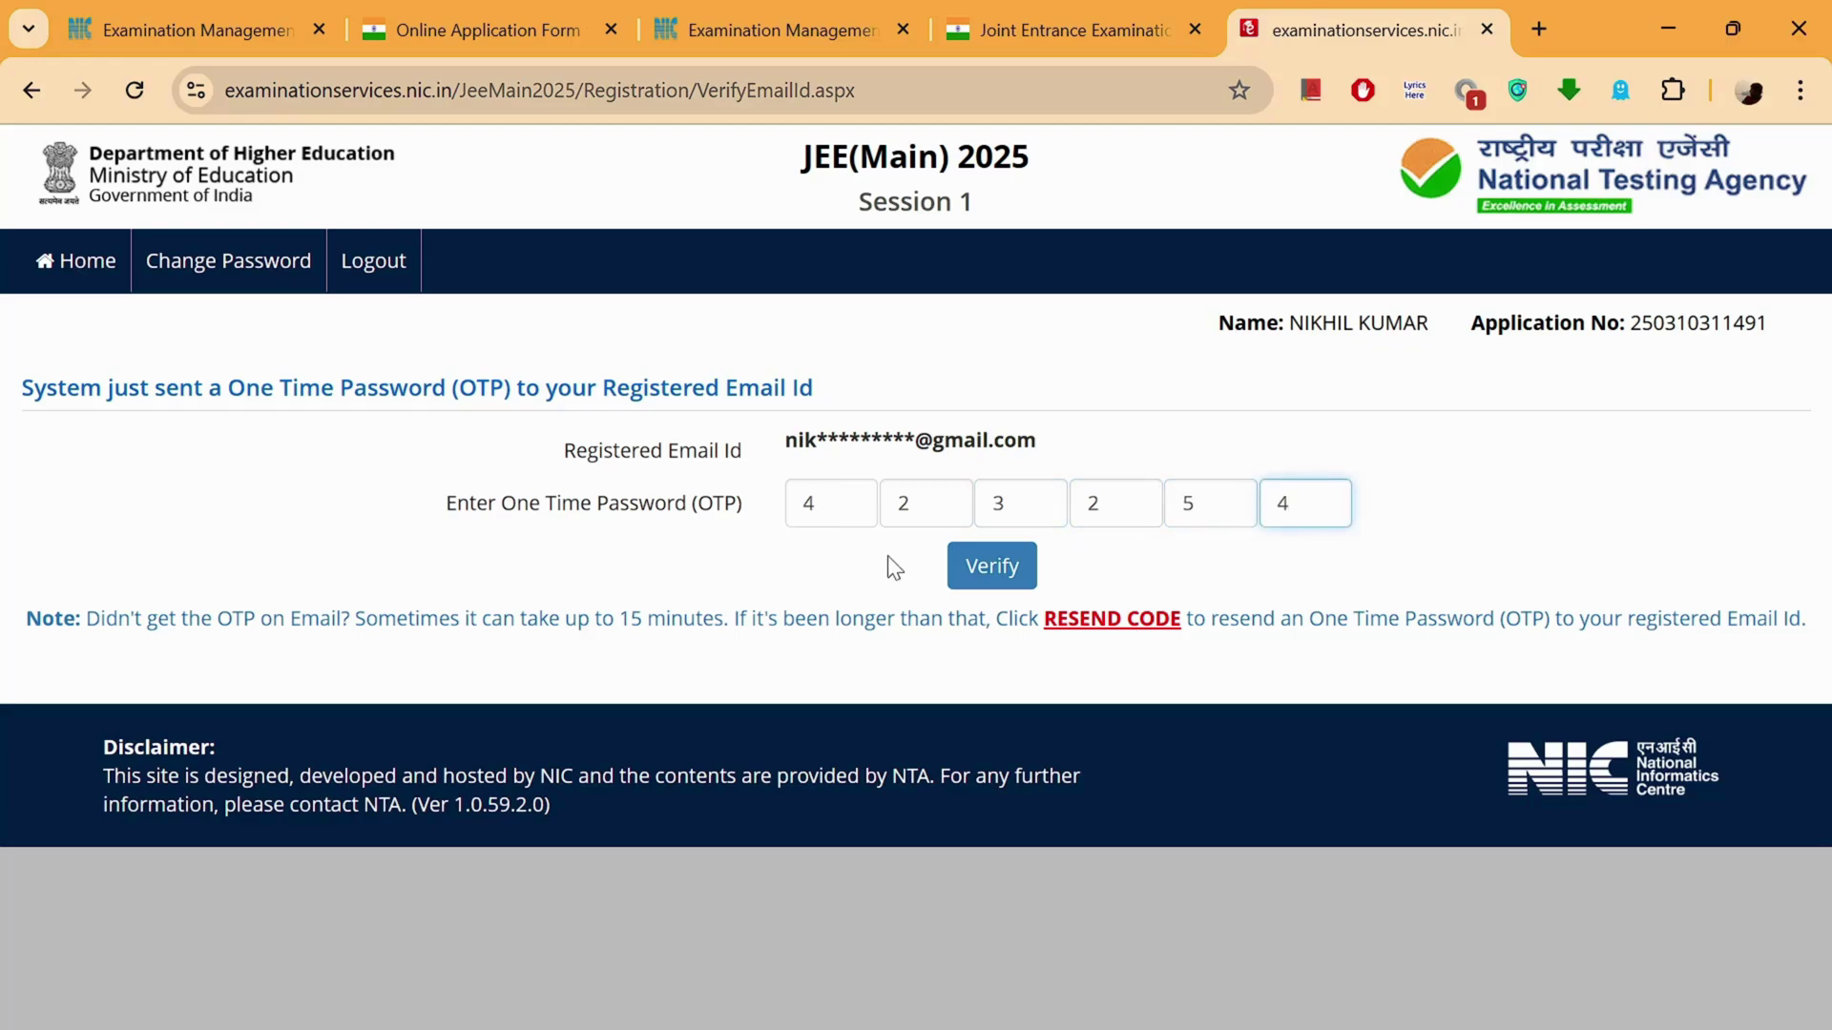
left_click(973, 568)
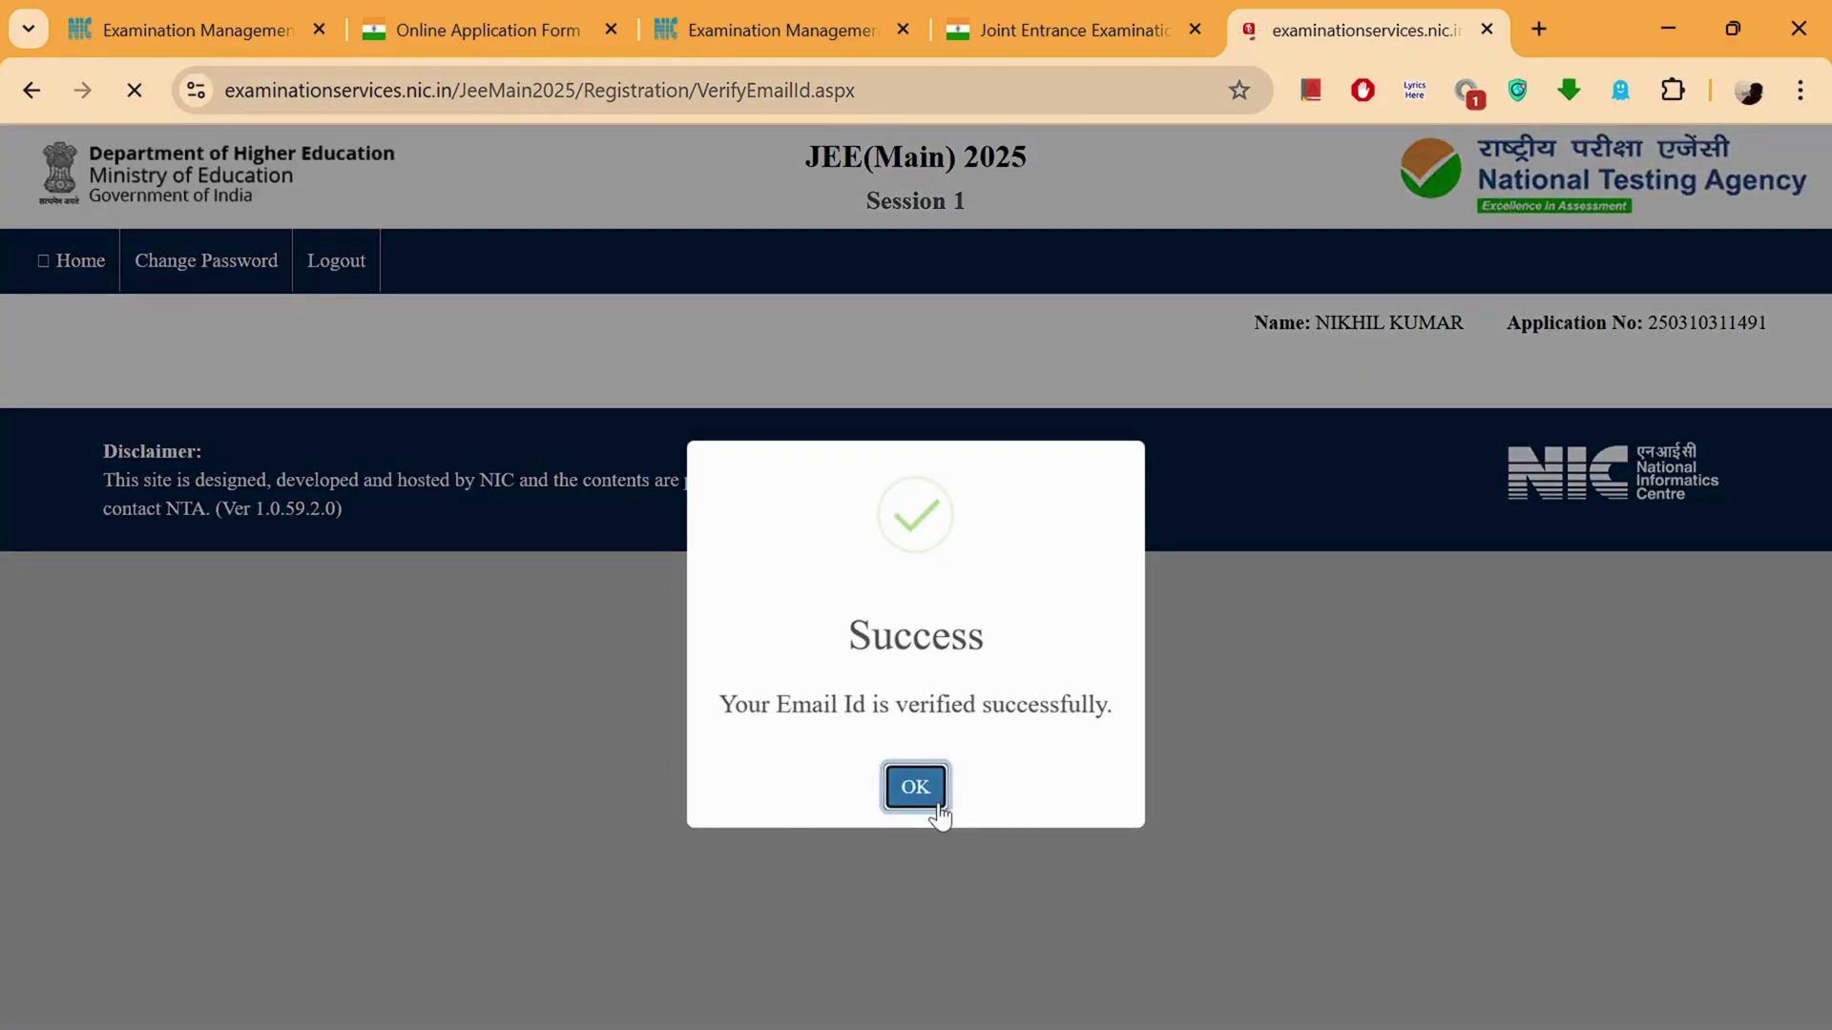
- Acknowledge the email verification success, then check the VPN extension's connection status
left_click(938, 806)
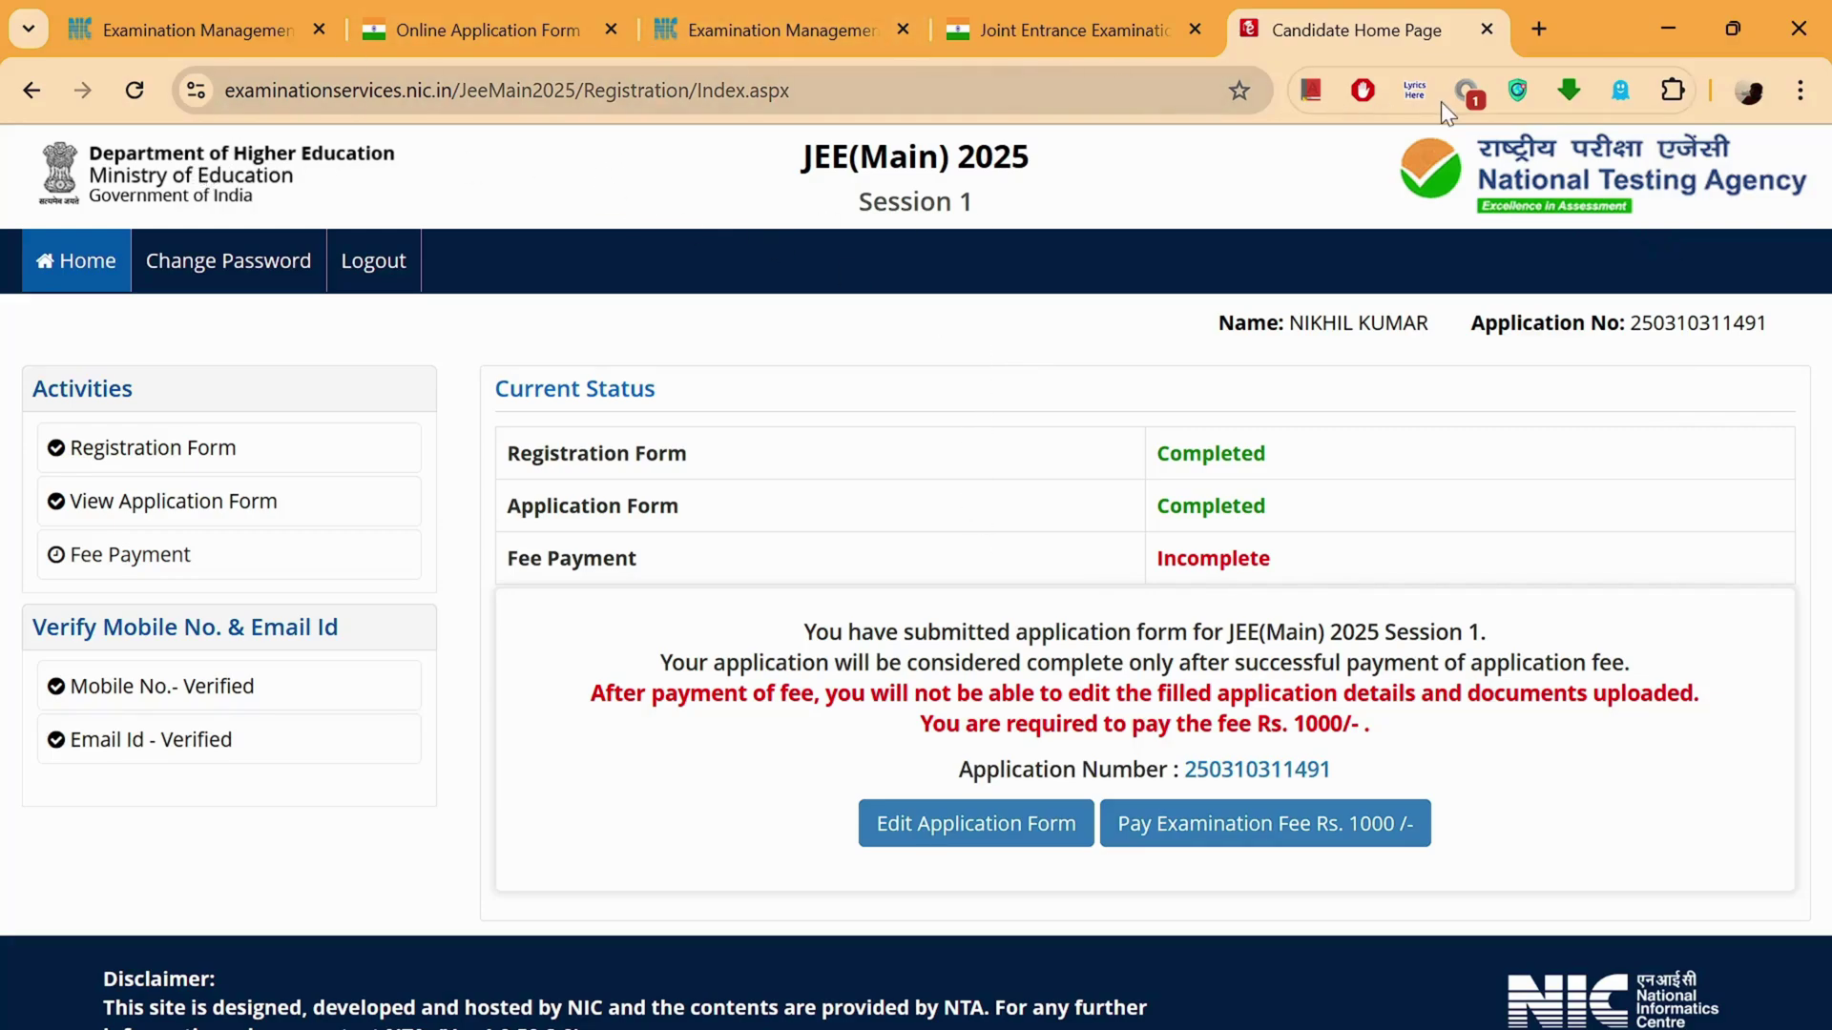
left_click(1521, 94)
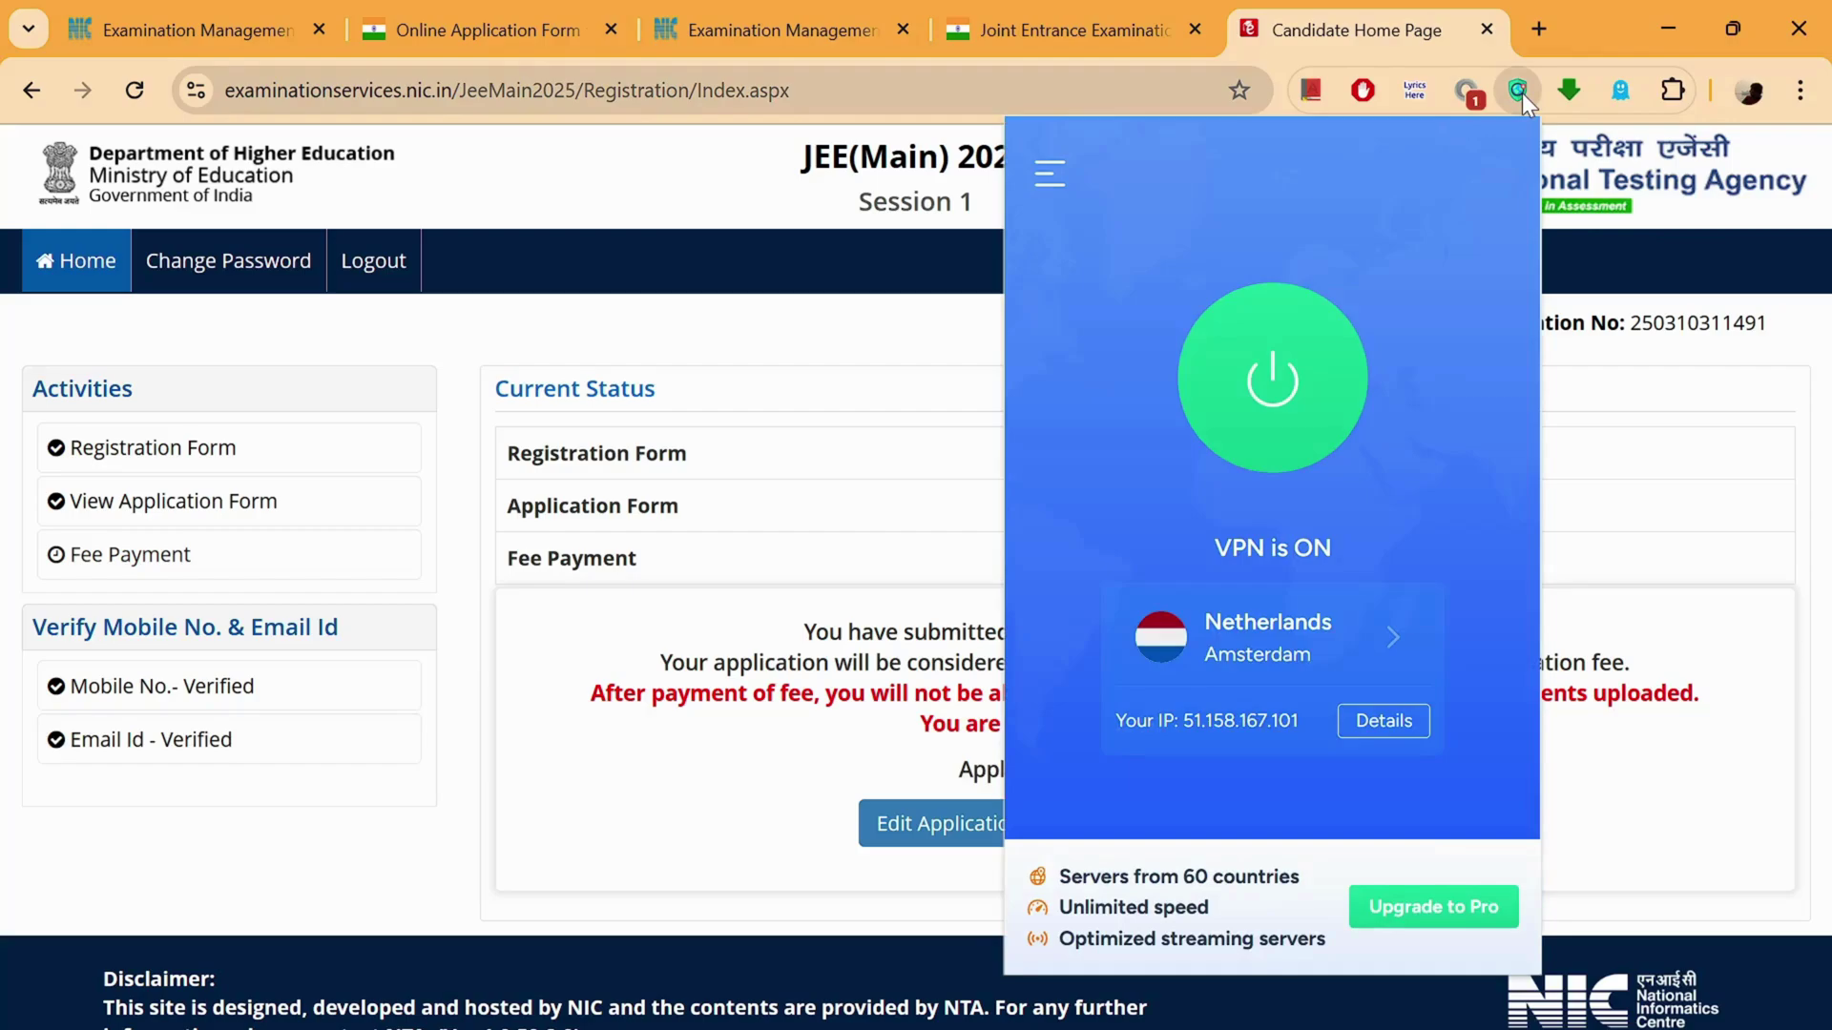